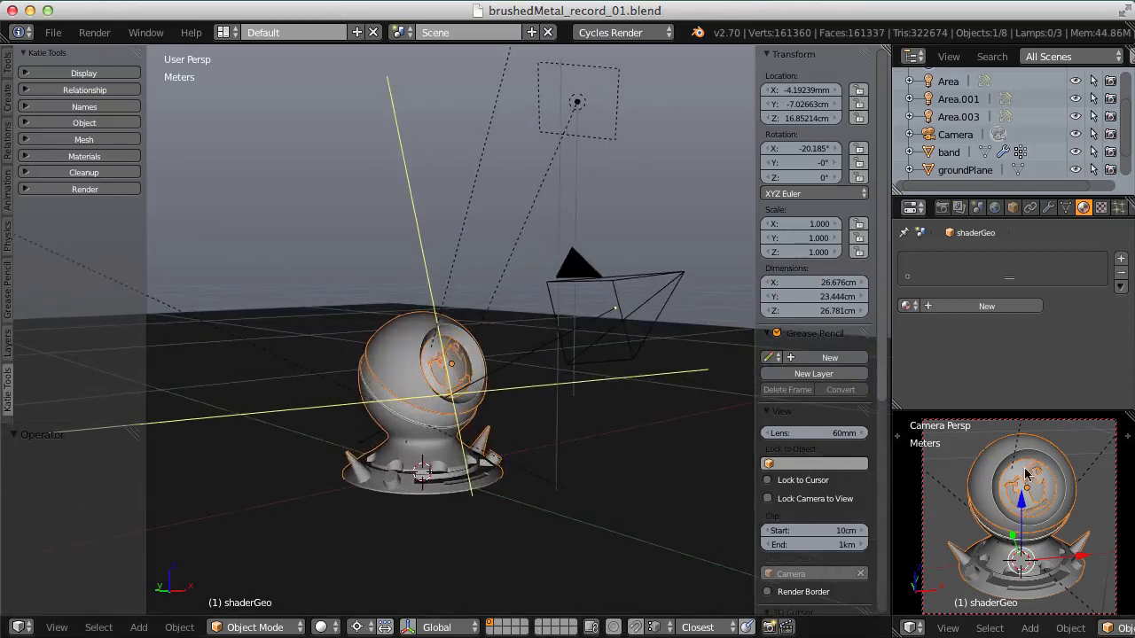
Step: Add a new material to shaderGeo and switch the camera view to rendered shading
scroll(1028, 474, up, 1)
shift+middle_drag(1039, 490, 1032, 487)
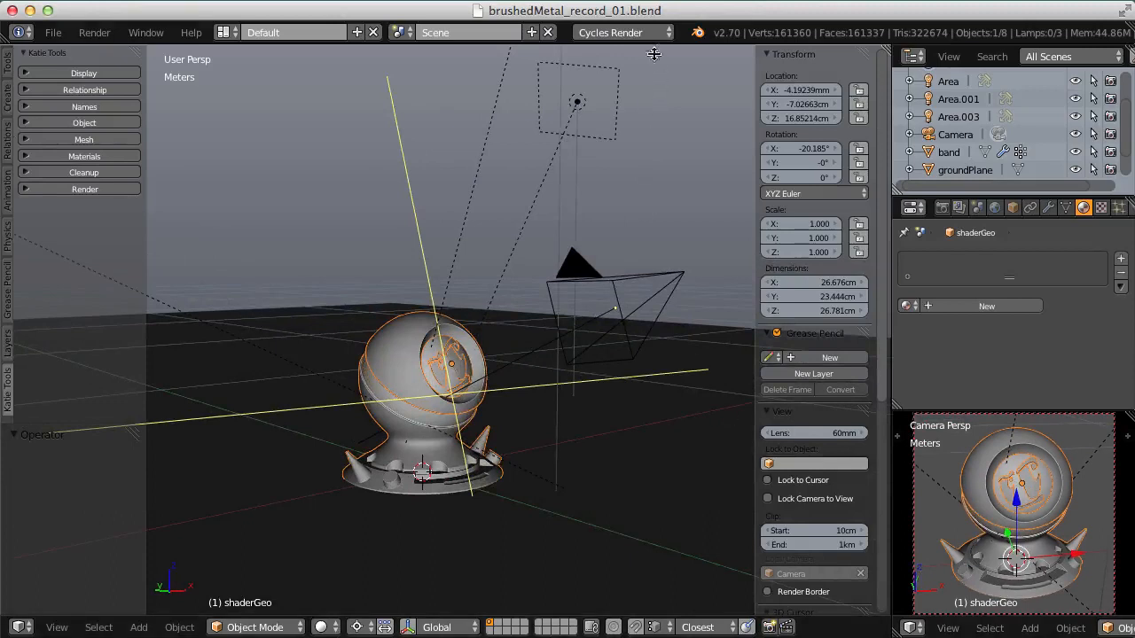
click(973, 312)
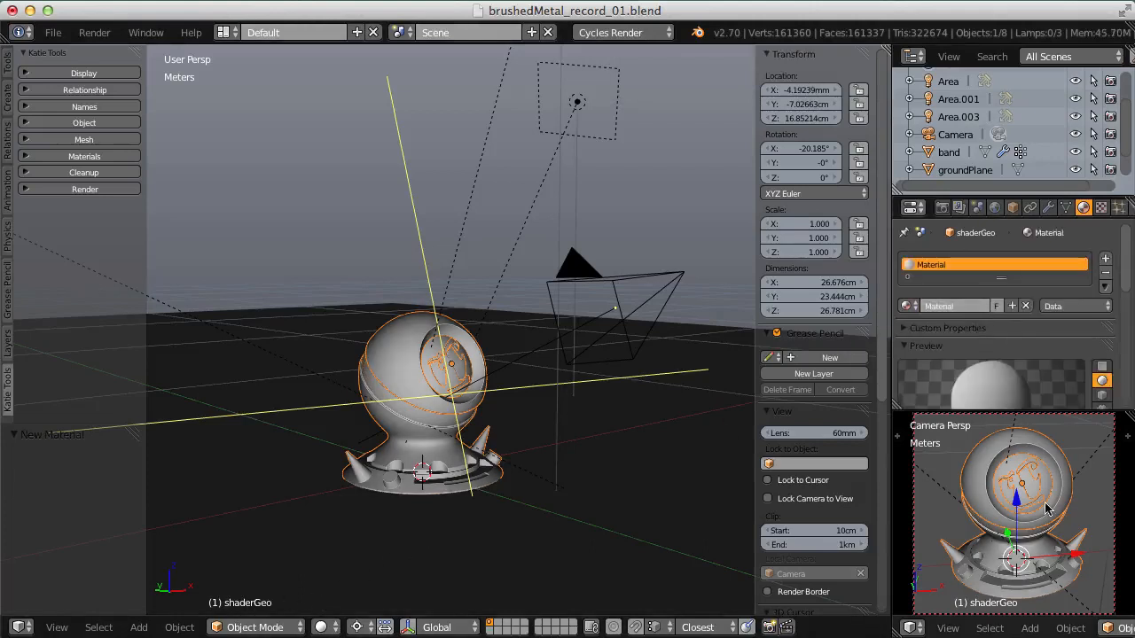
key(shift+z)
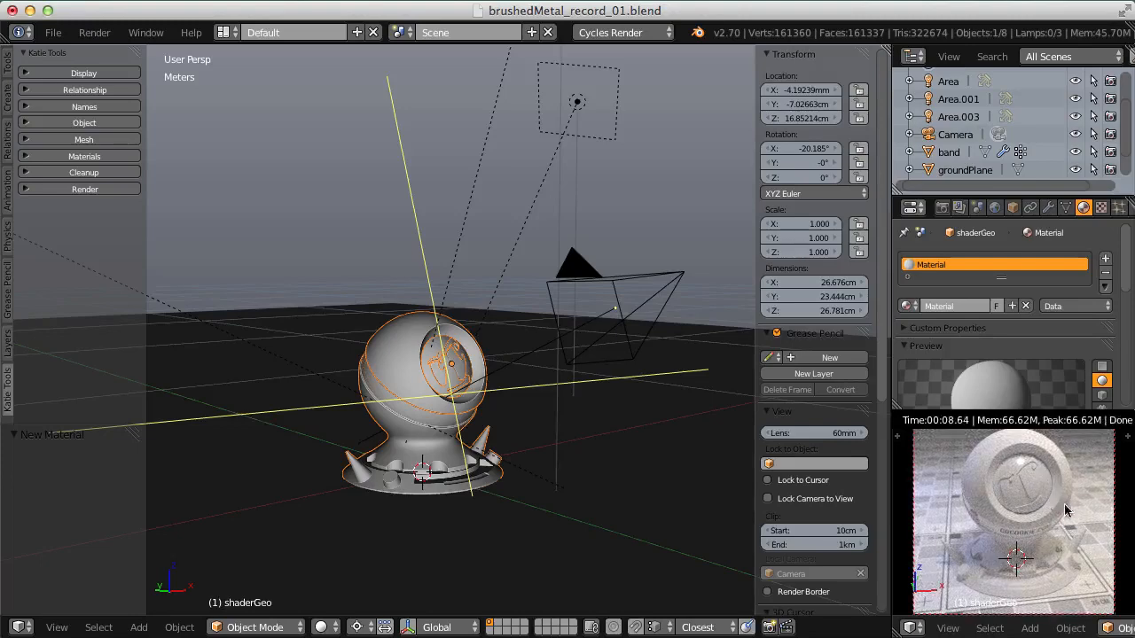
Step: Rename the new material as metalBrushed
click(957, 306)
text(meta)
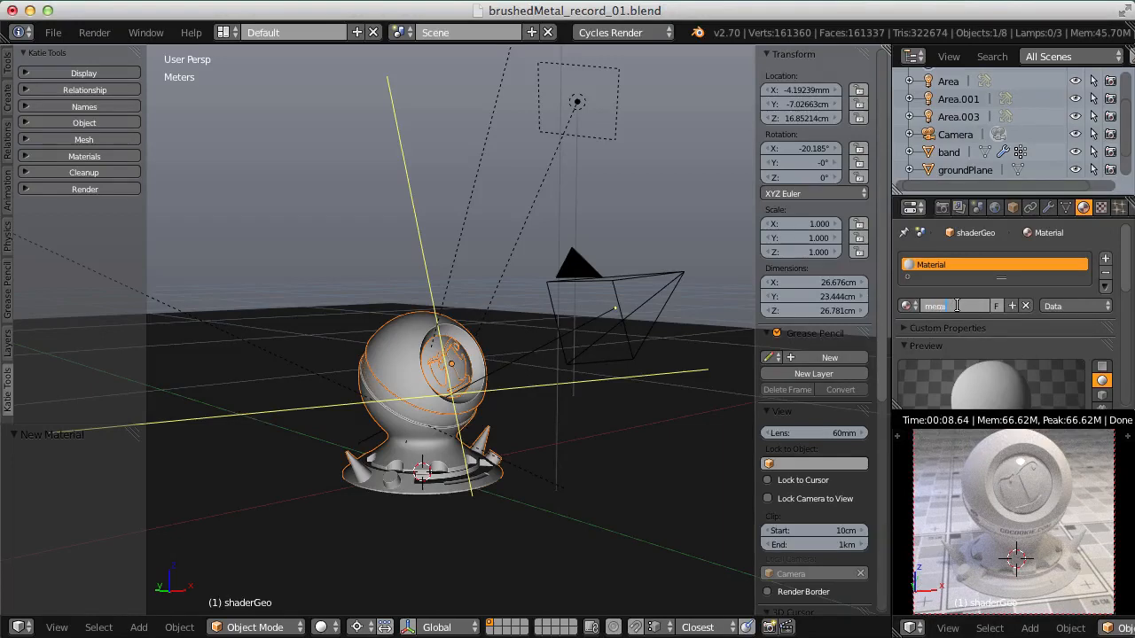
text(lBrushed)
key(Return)
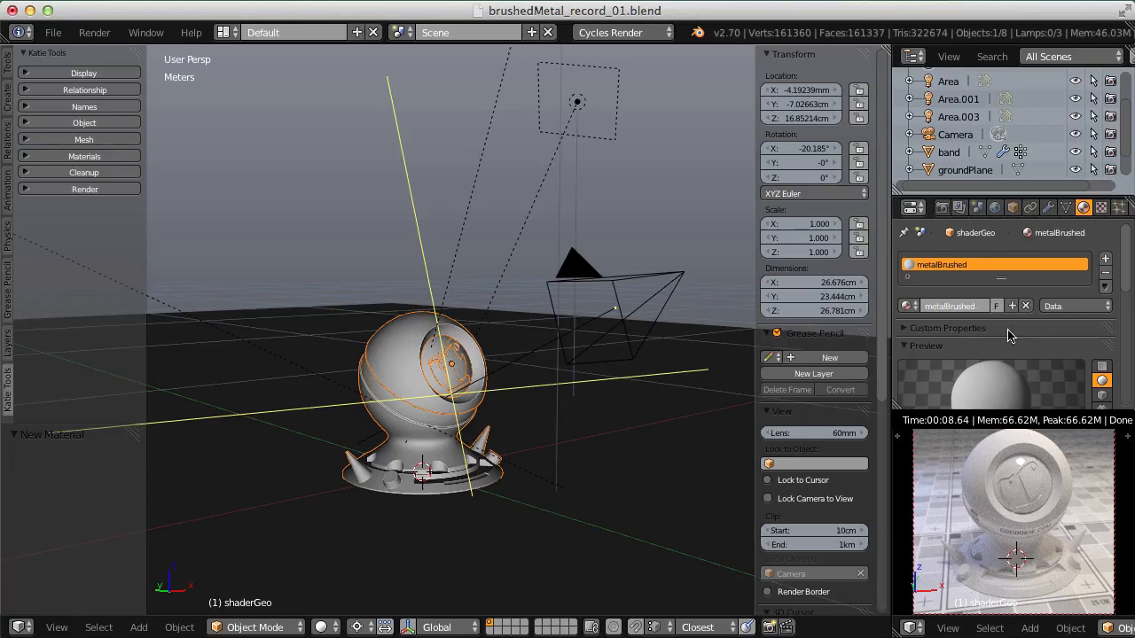
Step: Change the large 3D view to the image editor and load brushedMetal_01.jpg from the project's ref folder
click(16, 629)
click(54, 476)
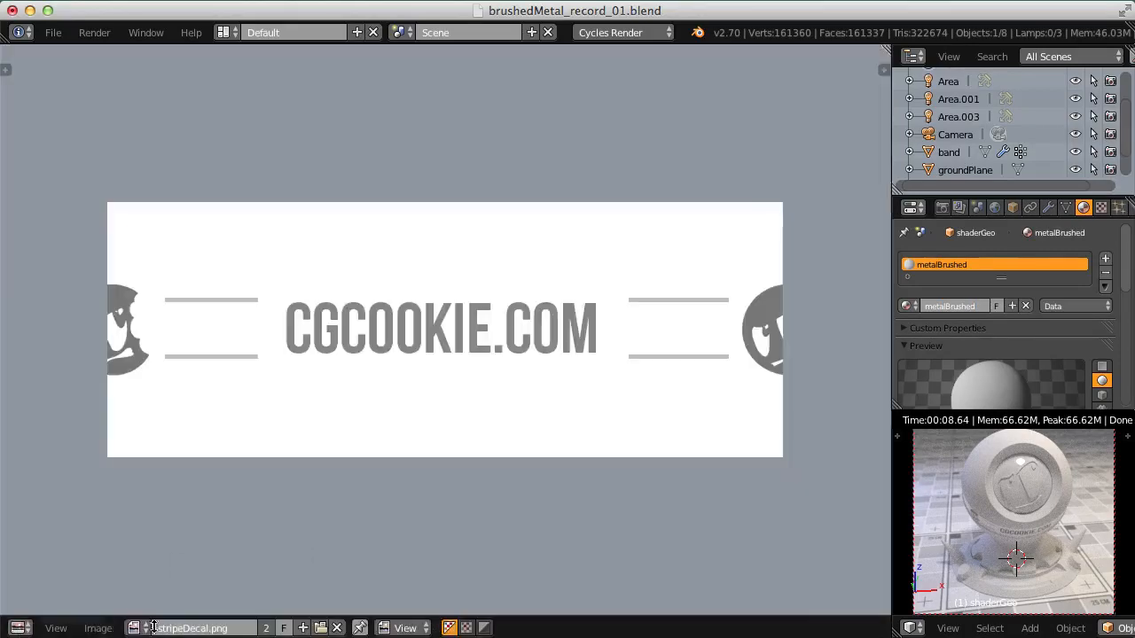
click(98, 628)
click(131, 589)
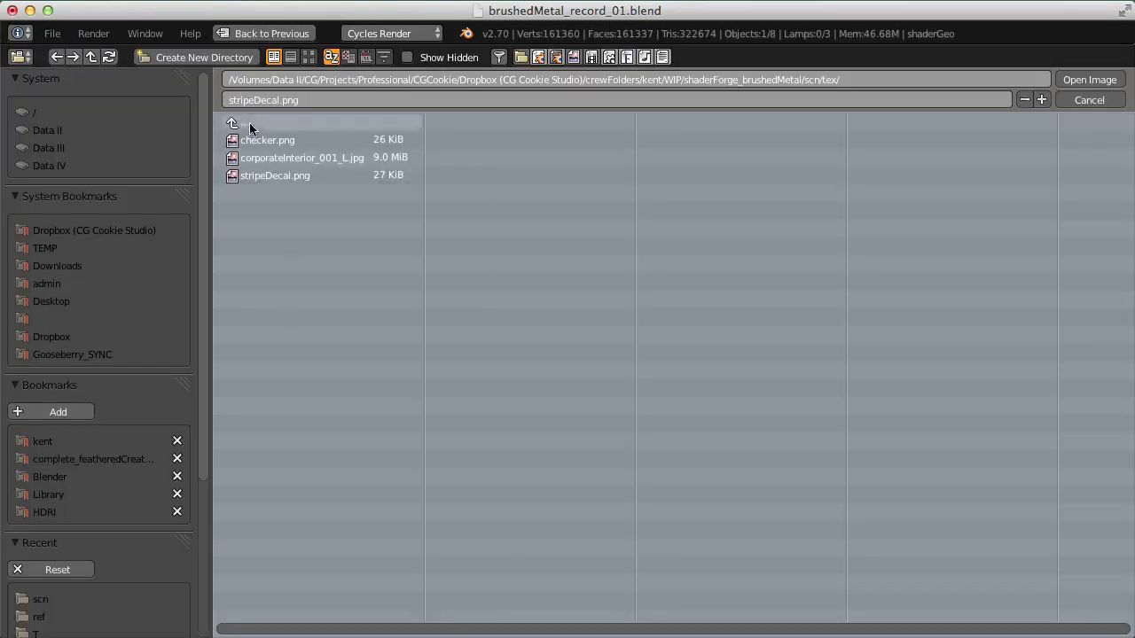
click(307, 123)
click(307, 123)
click(256, 142)
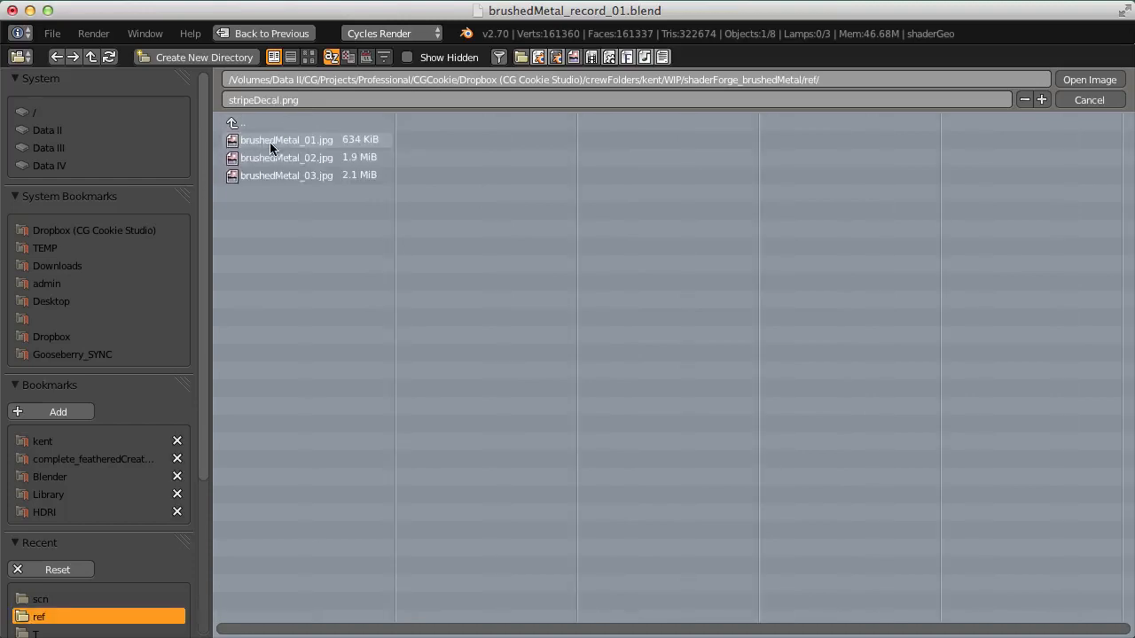
click(269, 142)
drag(269, 141, 284, 178)
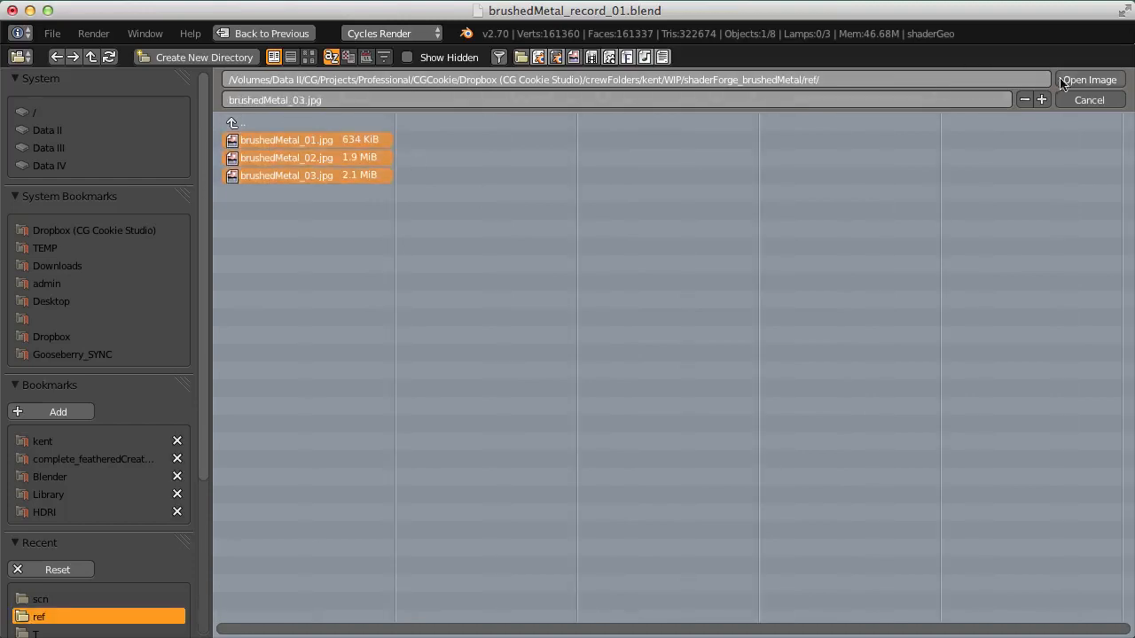
click(1090, 79)
click(135, 627)
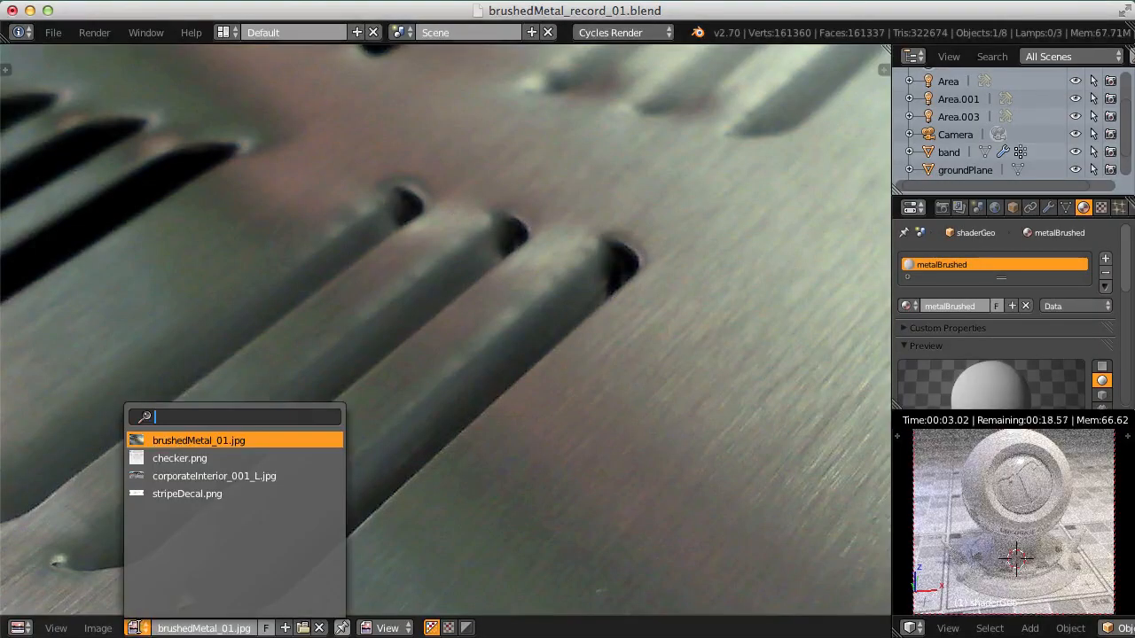
Step: Load brushedMetal_02.jpg and brushedMetal_03.jpg from the ref folder into the image editor
click(98, 627)
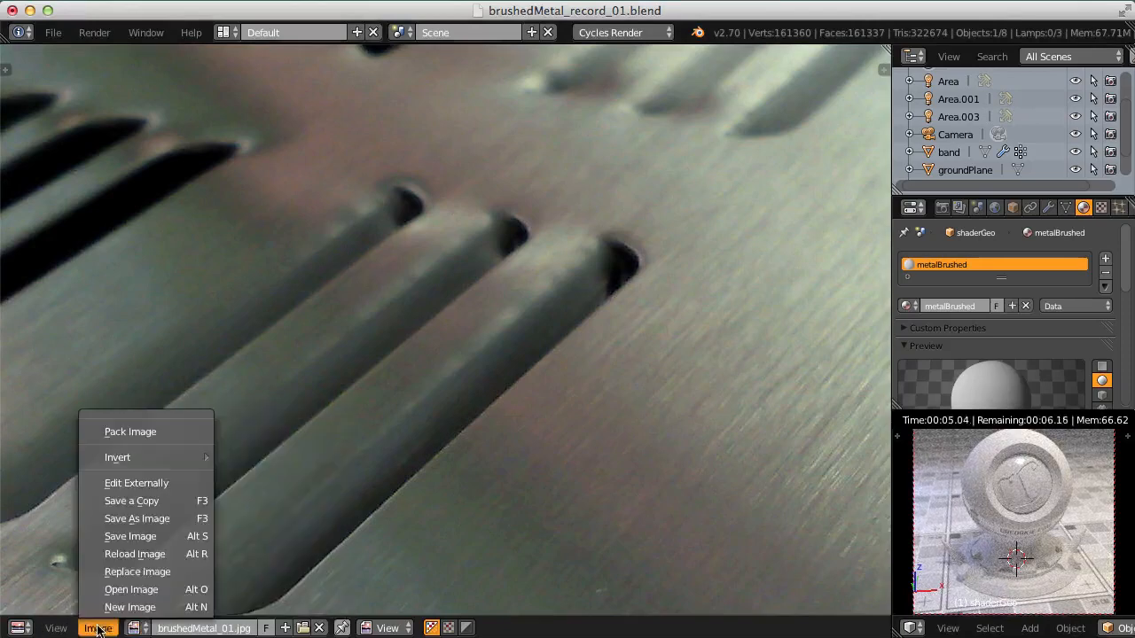
click(127, 589)
double_click(309, 157)
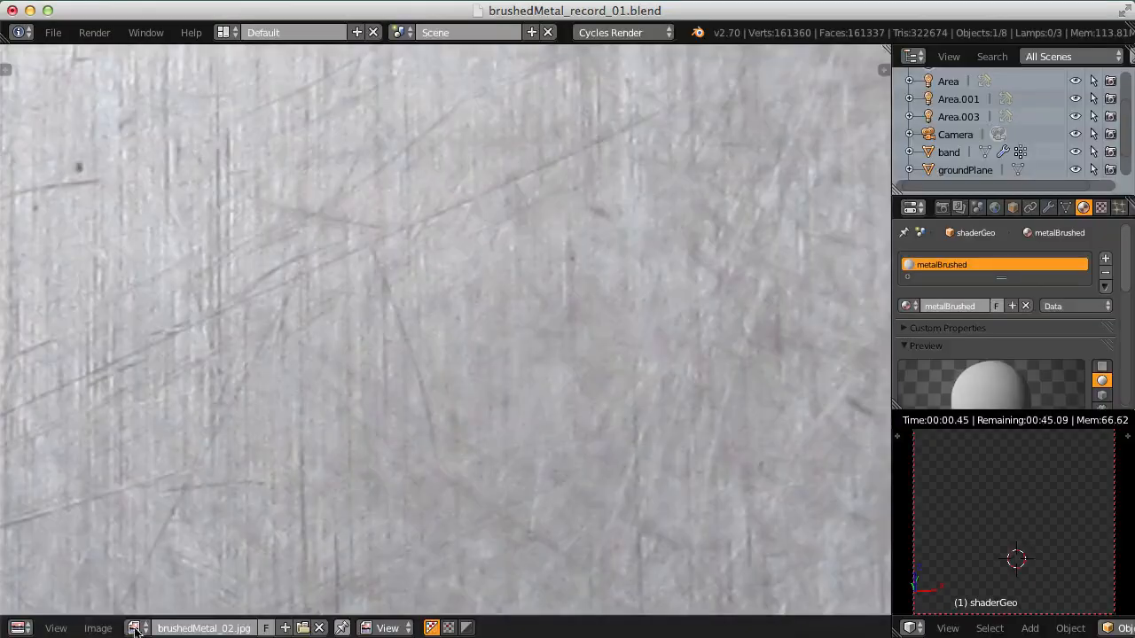
click(99, 628)
click(124, 590)
double_click(322, 175)
Step: Display brushedMetal_01.jpg again and examine the whole reference photo
click(135, 628)
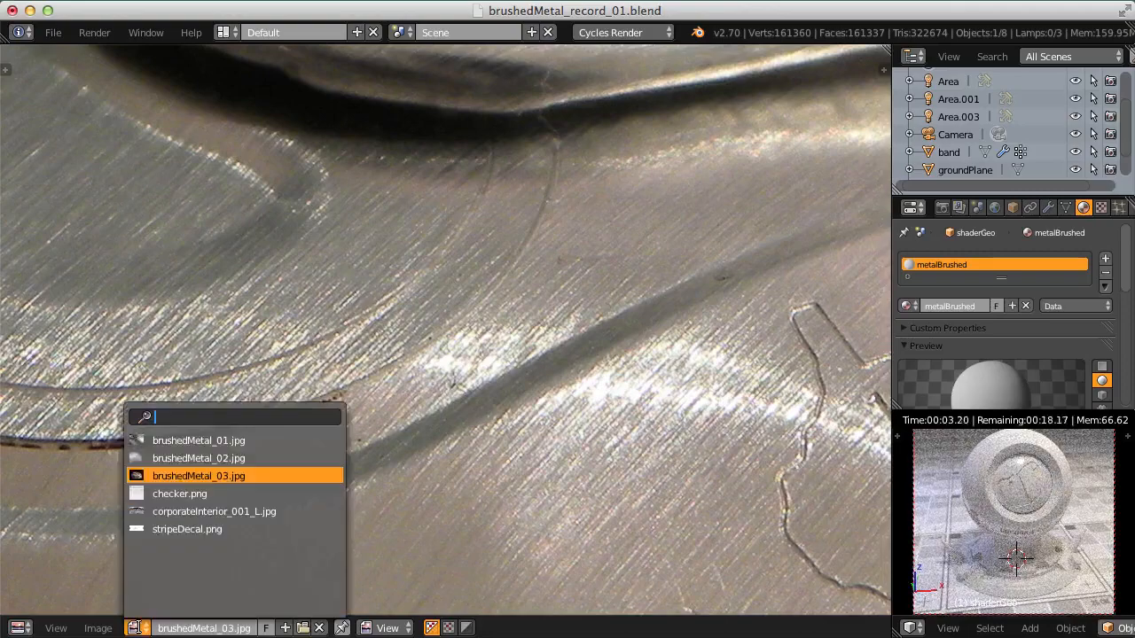
click(184, 439)
scroll(421, 399, down, 4)
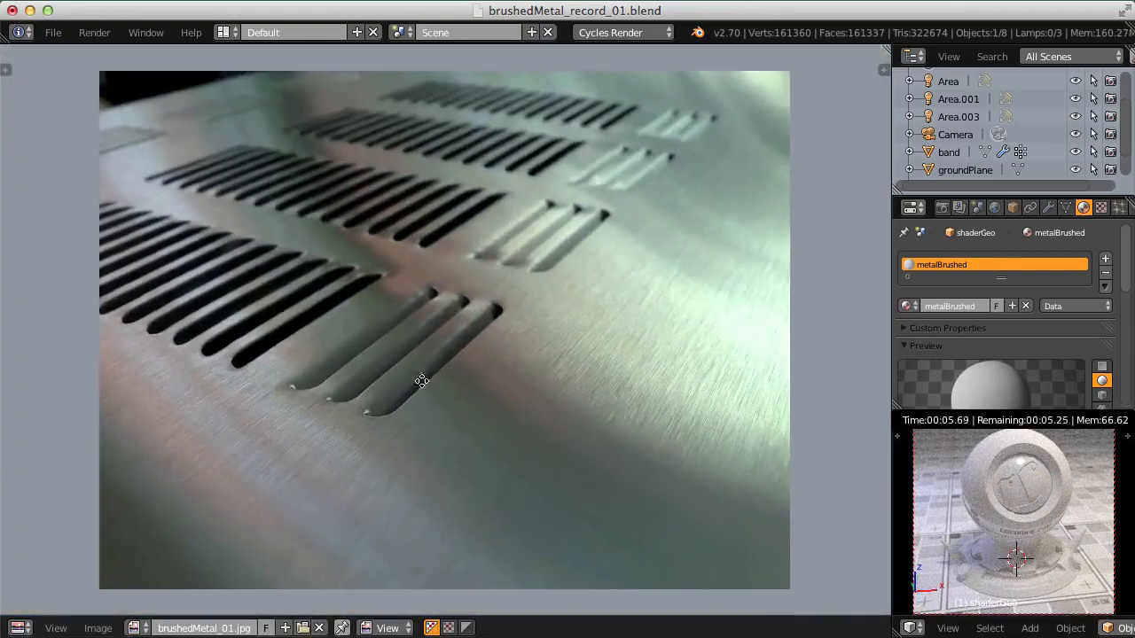
mouse_move(421, 382)
ctrl+middle_down()
mouse_move(423, 421)
mouse_move(426, 381)
ctrl+middle_up()
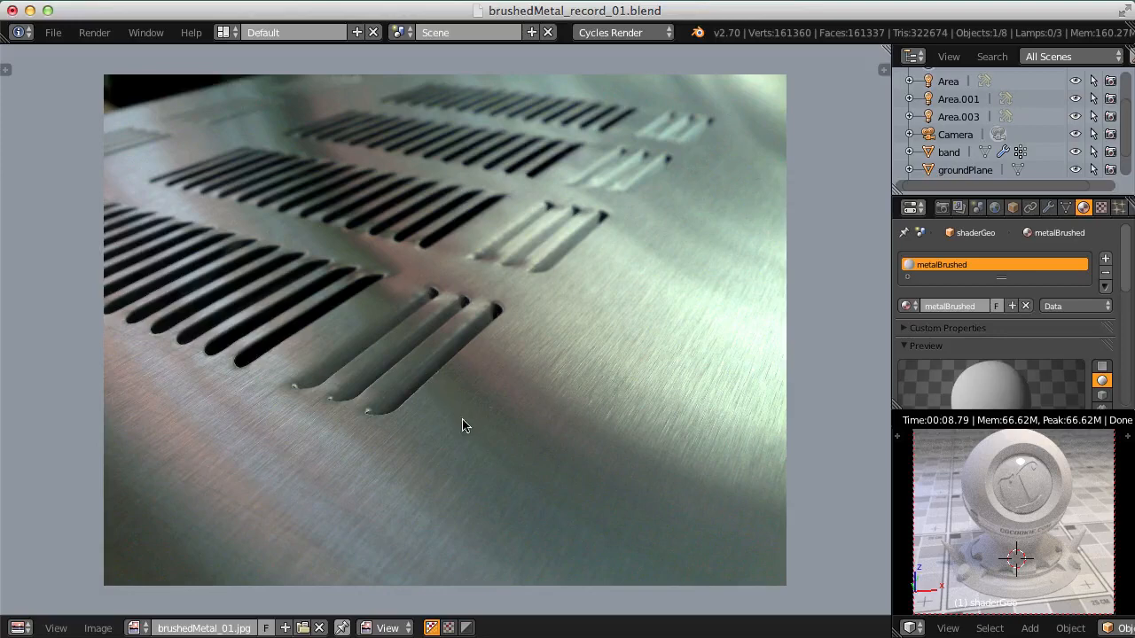
middle_drag(501, 453, 484, 429)
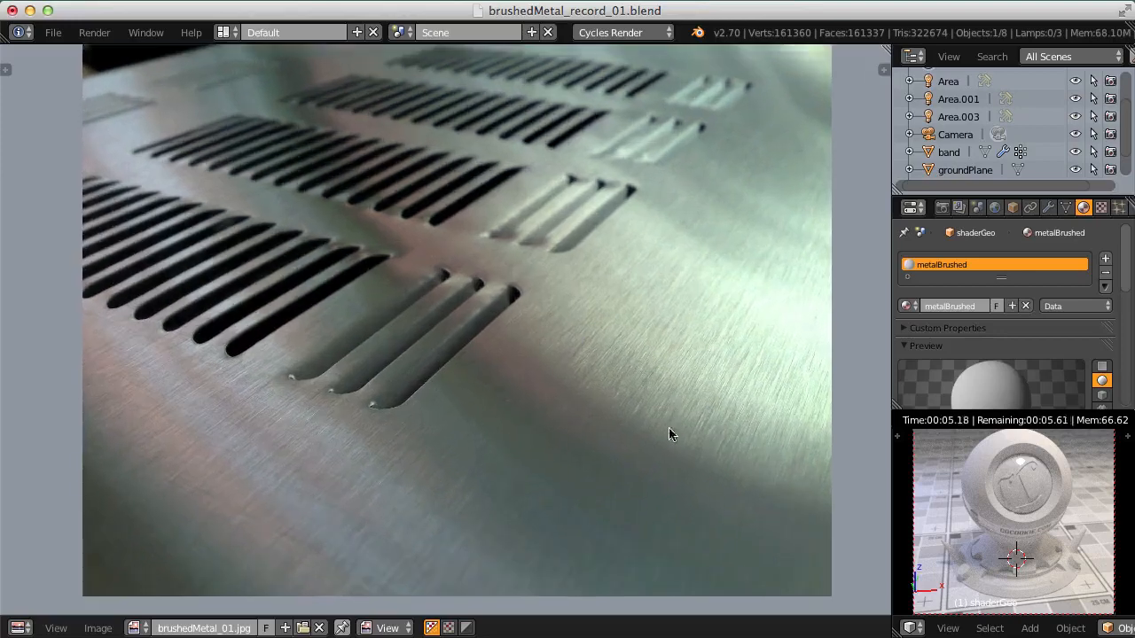
scroll(671, 435, down, 2)
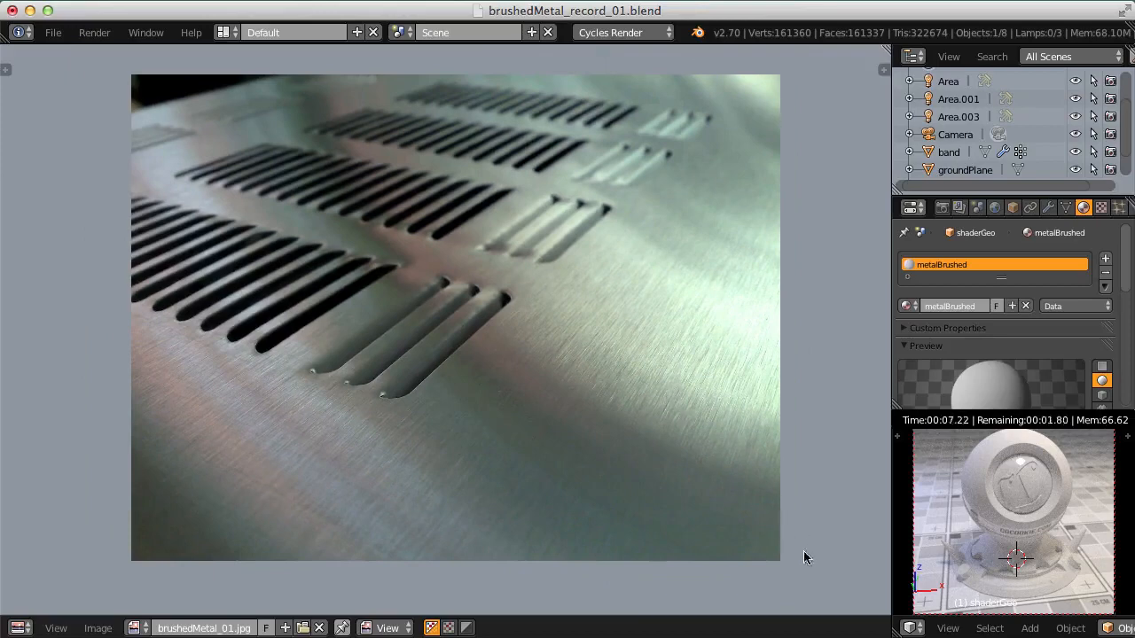
Step: Sketch two grease pencil curves along the metal's shading bands and a four-sided outline around the bright reflection
mouse_move(795, 549)
mouse_down()
mouse_move(545, 408)
mouse_move(392, 233)
mouse_move(361, 175)
mouse_up()
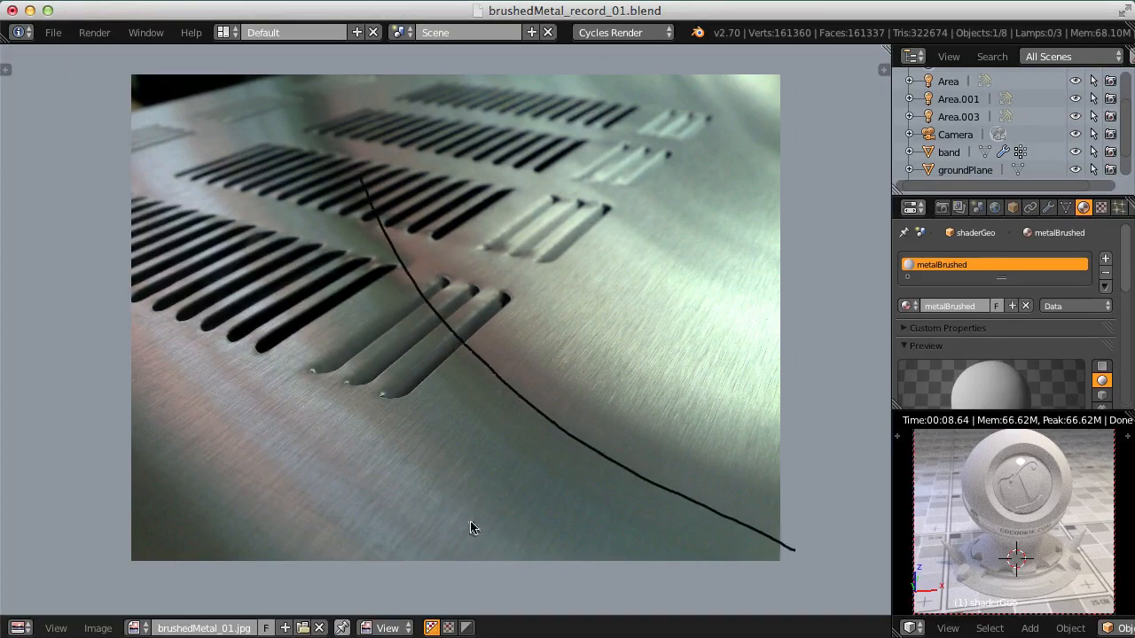
mouse_move(479, 577)
mouse_down()
mouse_move(281, 446)
mouse_move(152, 323)
mouse_up()
scroll(362, 321, right, 5)
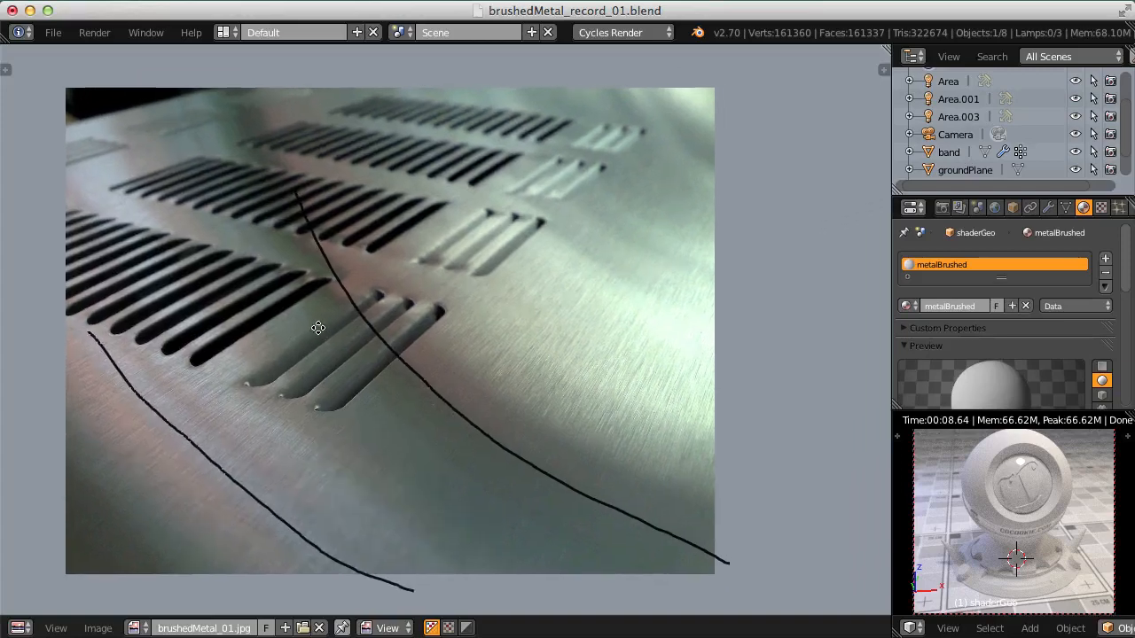
mouse_move(573, 247)
mouse_down()
mouse_move(497, 307)
mouse_move(629, 377)
mouse_move(595, 243)
mouse_move(576, 248)
mouse_up()
Step: Examine the sketched reflection shapes and the fine brushed grain below the front slots of the reference photo
scroll(576, 247, down, 2)
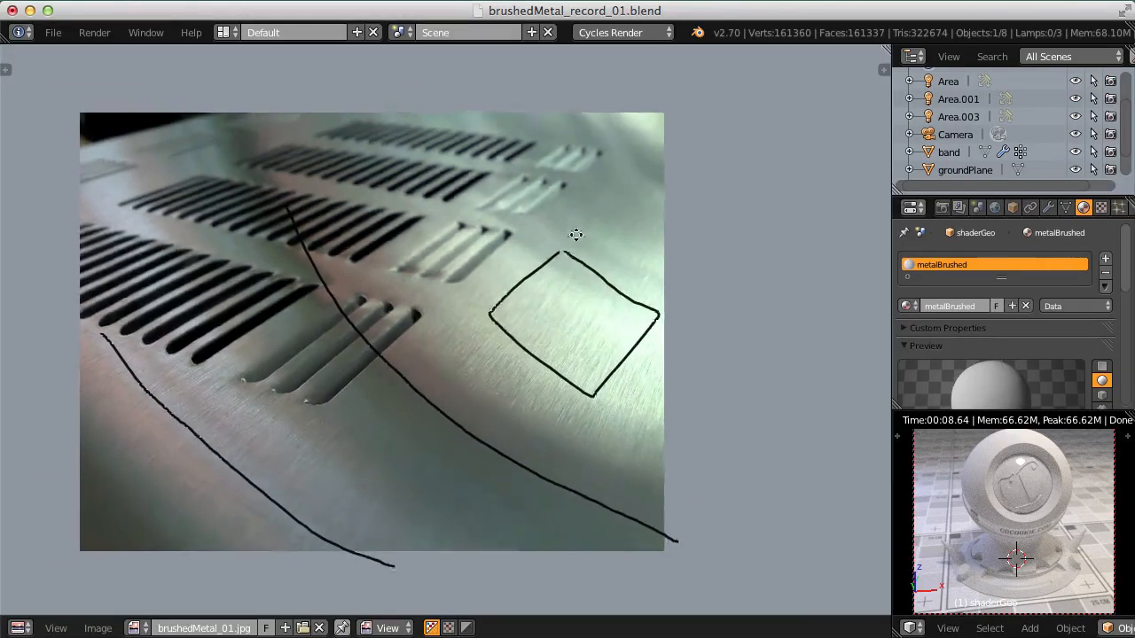
scroll(577, 236, left, 4)
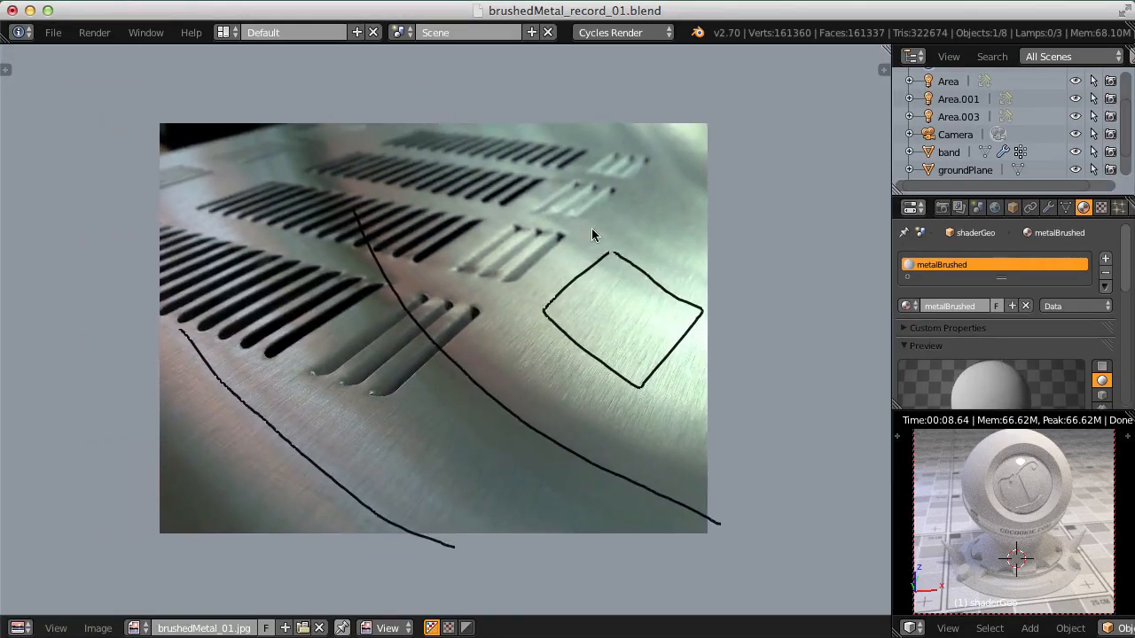
scroll(591, 228, up, 2)
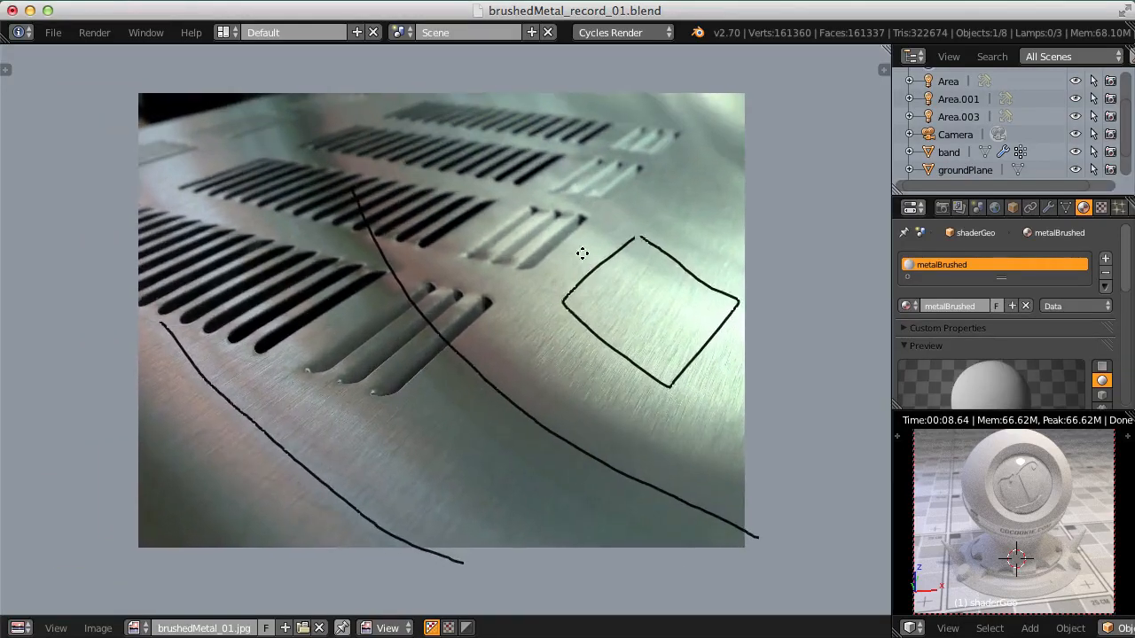
scroll(583, 251, left, 2)
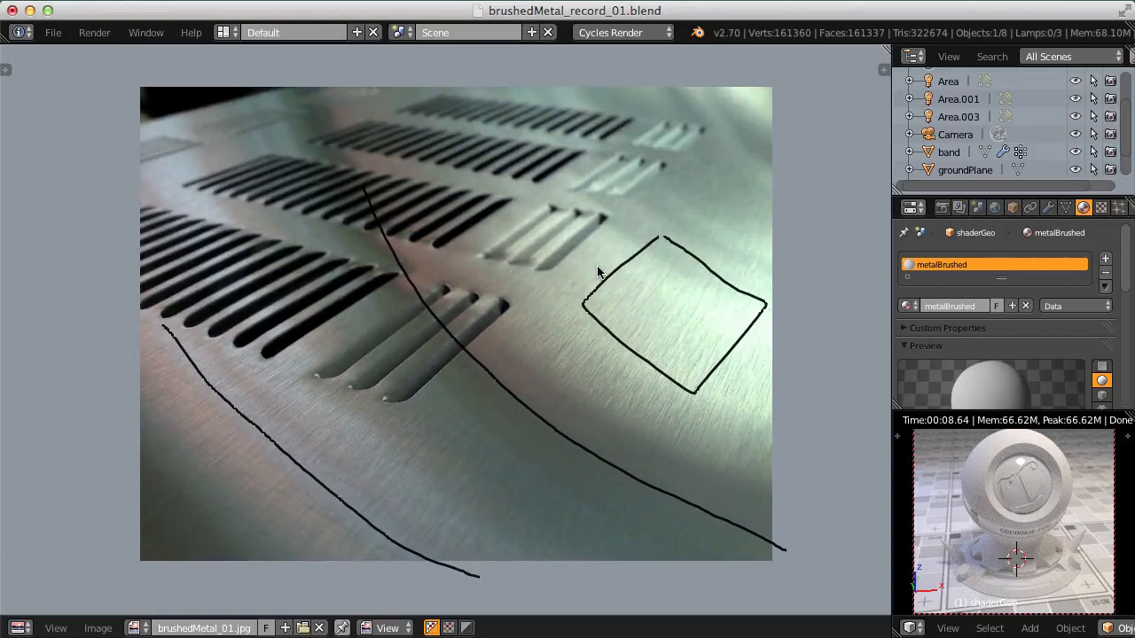
scroll(566, 252, down, 3)
scroll(529, 279, up, 2)
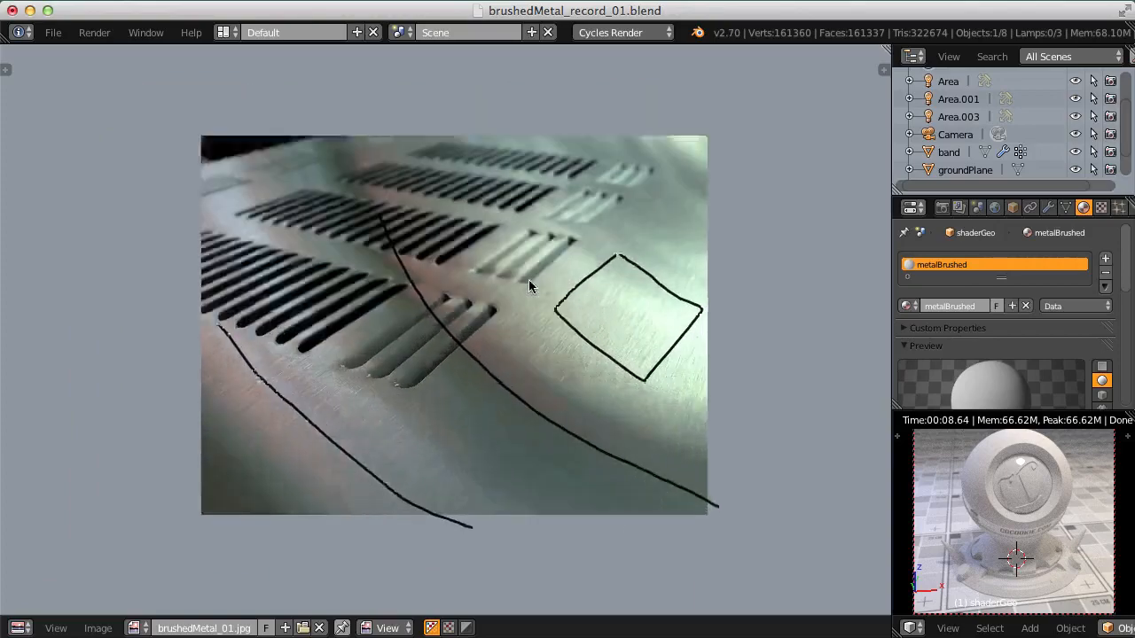
scroll(528, 280, up, 1)
scroll(528, 280, up, 4)
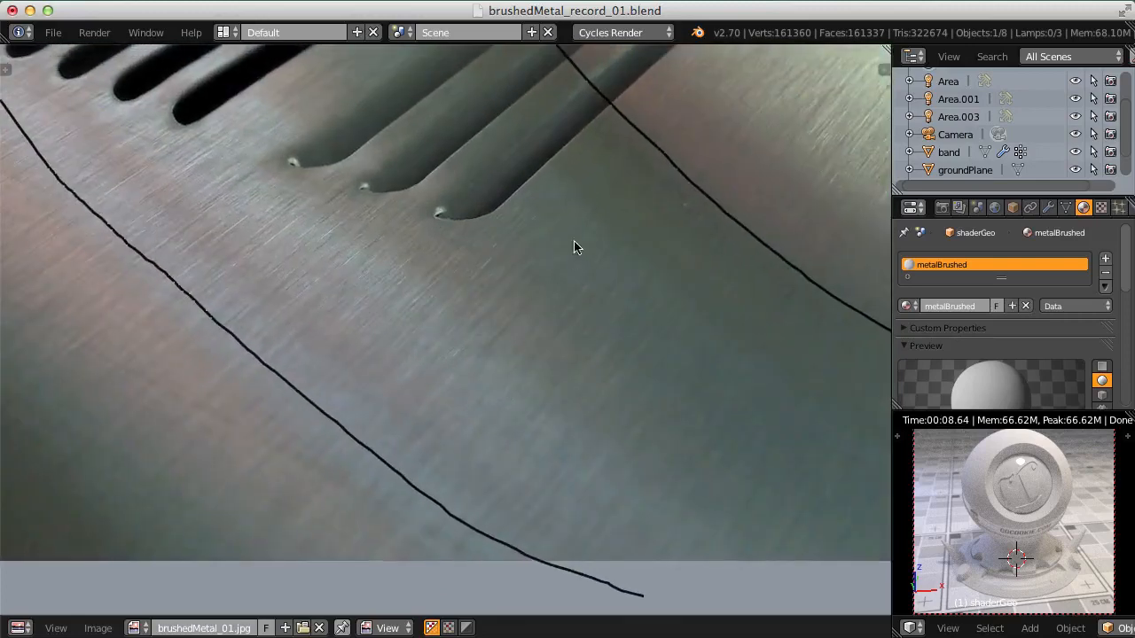
middle_drag(406, 290, 543, 323)
ctrl+middle_drag(543, 323, 506, 423)
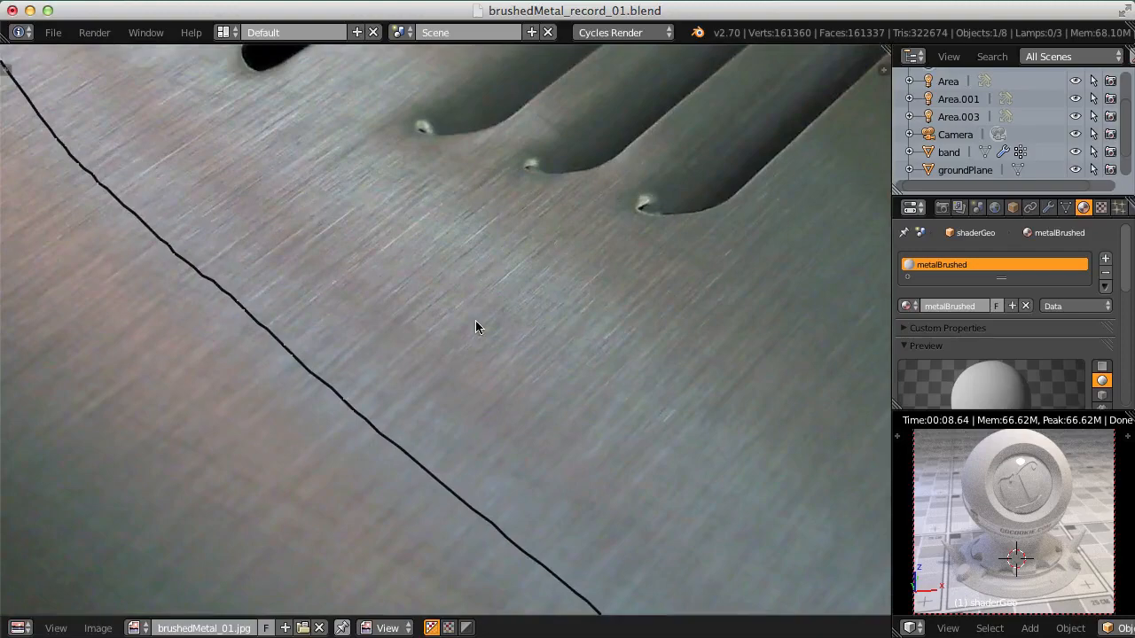
scroll(475, 325, down, 5)
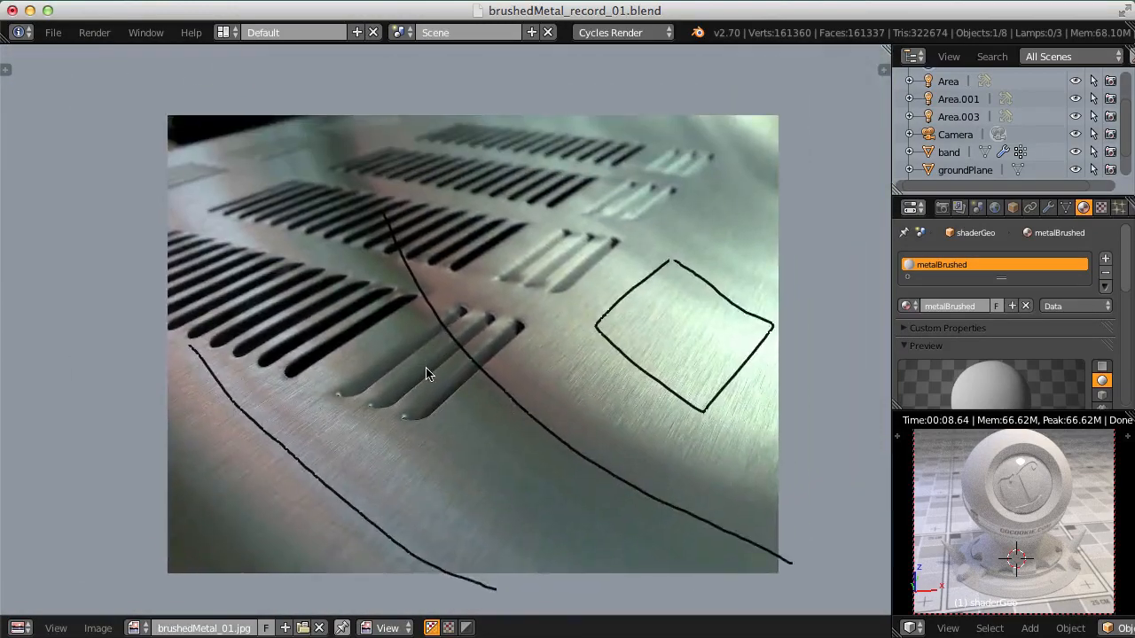
Step: Examine the stretched highlight inside the four-sided outline and the metal around the vent slots, both close up and overall
scroll(482, 375, right, 3)
scroll(481, 375, up, 5)
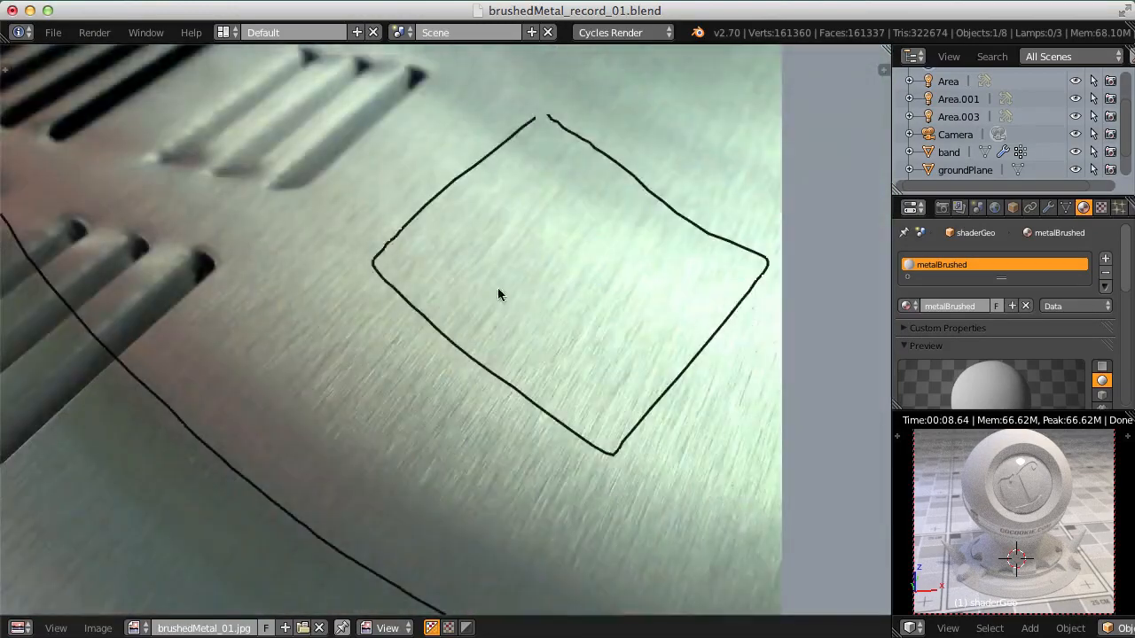
middle_drag(493, 298, 576, 529)
middle_drag(128, 314, 848, 355)
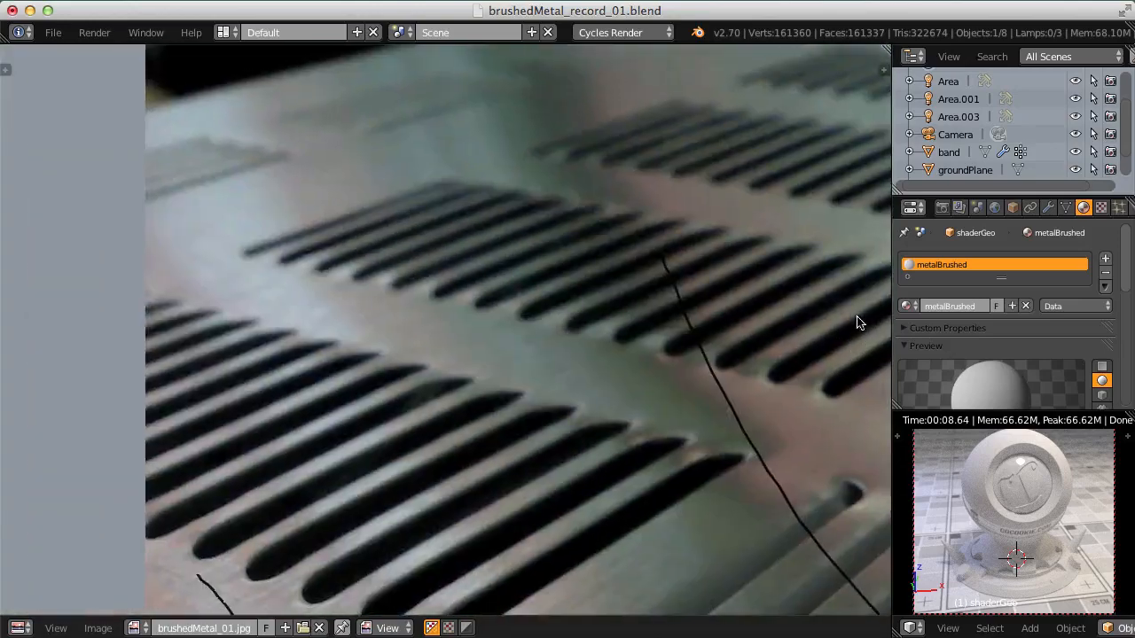
middle_drag(712, 461, 263, 409)
scroll(307, 388, down, 3)
scroll(456, 405, up, 3)
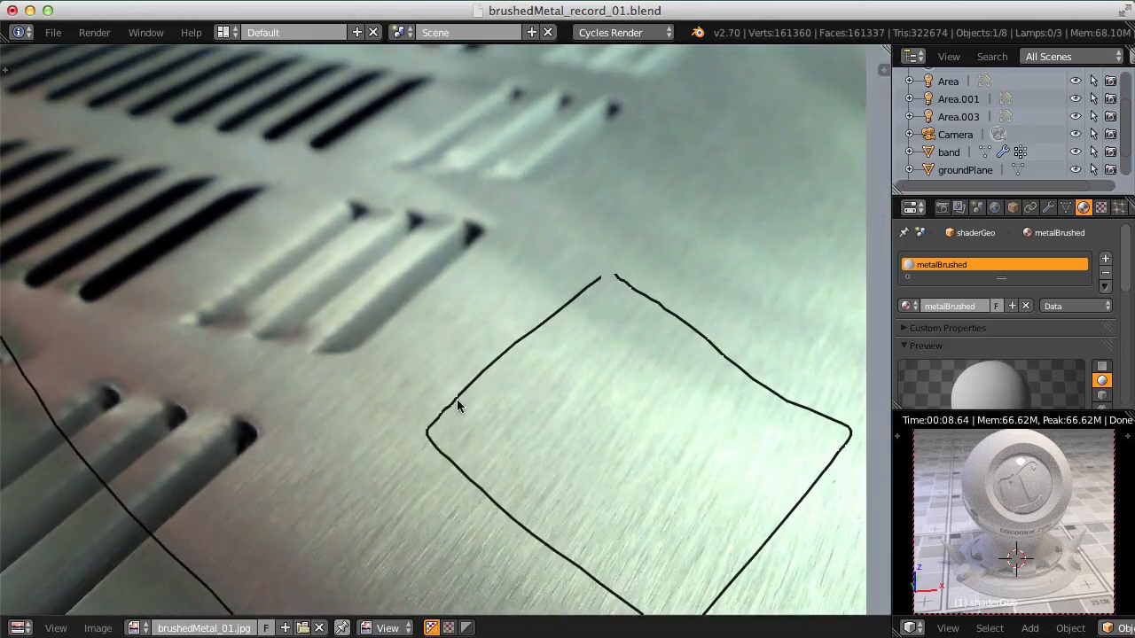
scroll(448, 442, down, 5)
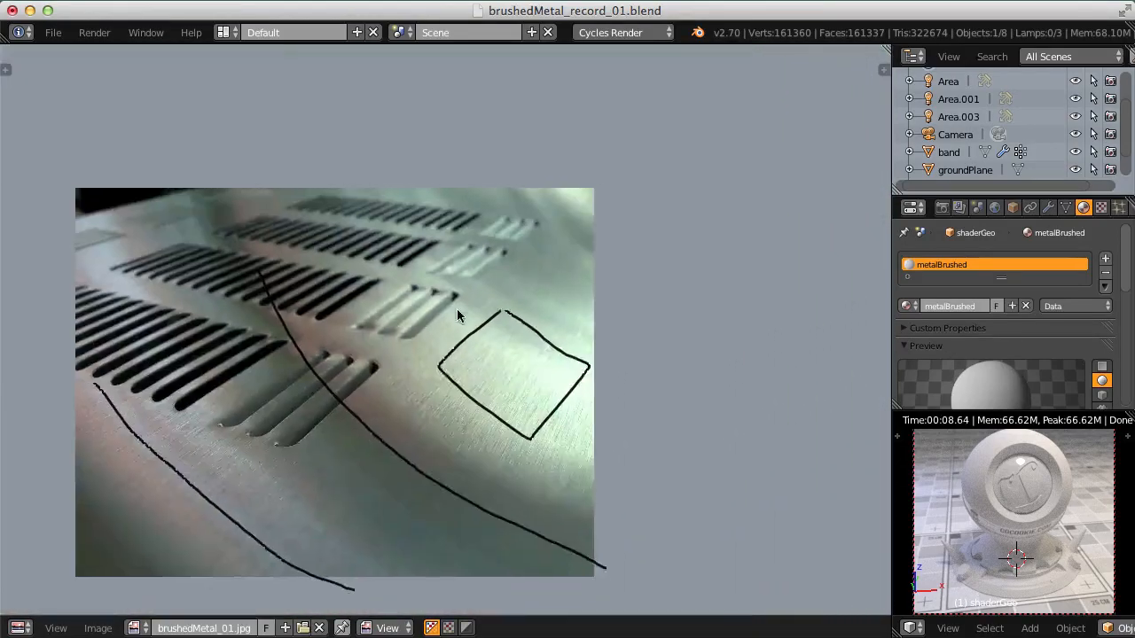
middle_drag(456, 308, 487, 323)
scroll(479, 360, up, 1)
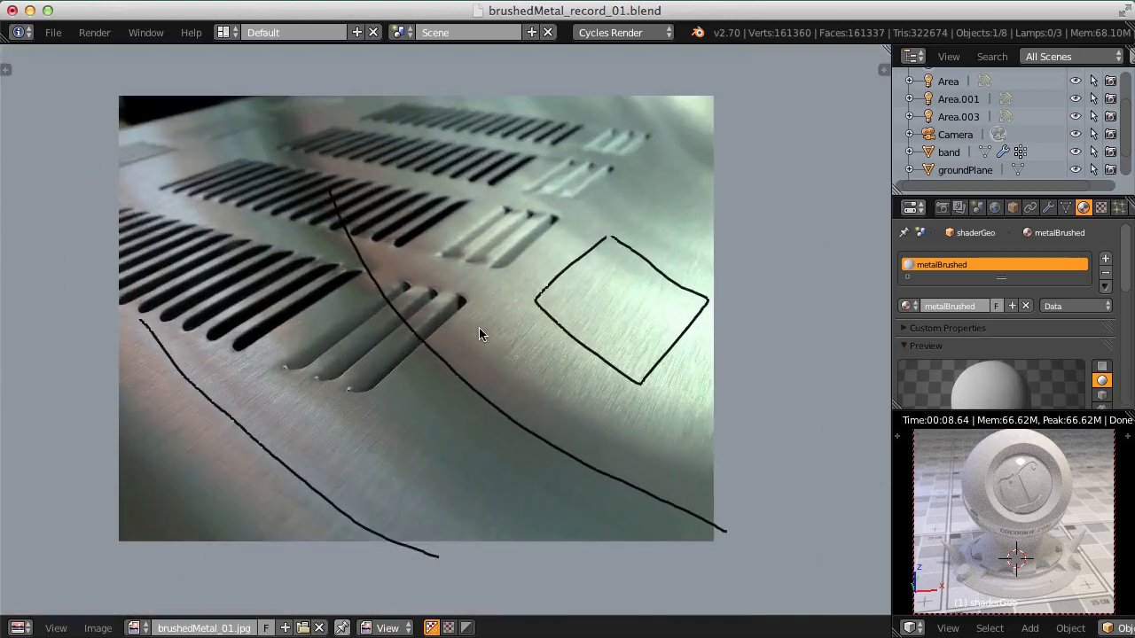
Step: Delete the grease pencil layer holding the sketched strokes from the reference photo
key(n)
click(854, 161)
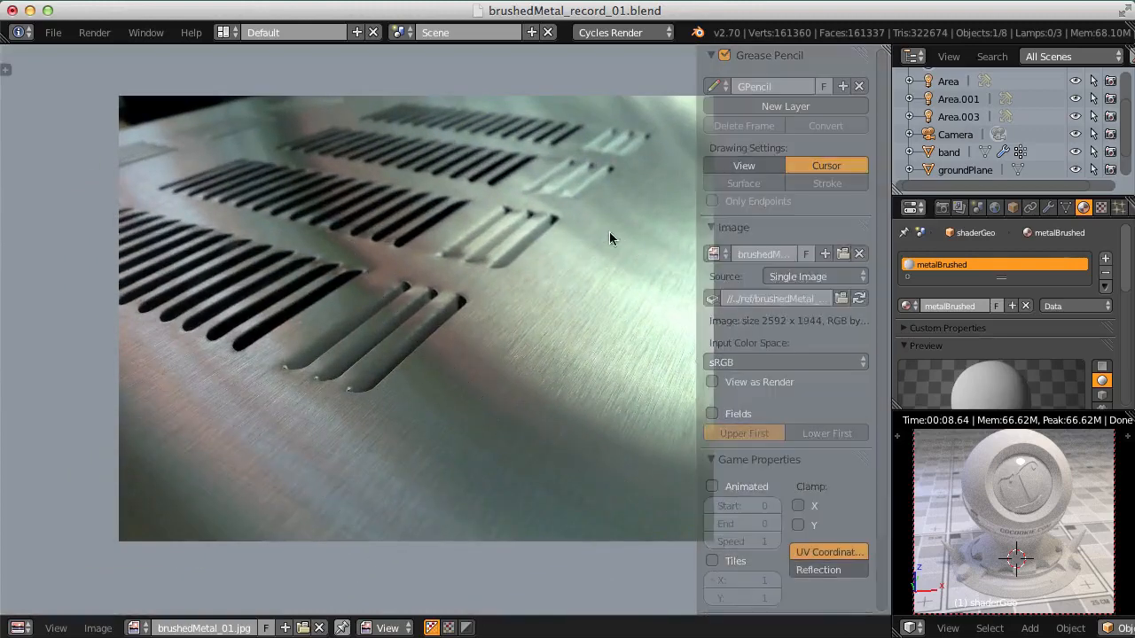
key(n)
Step: Display the brushedMetal_02.jpg reference in the image editor
click(134, 628)
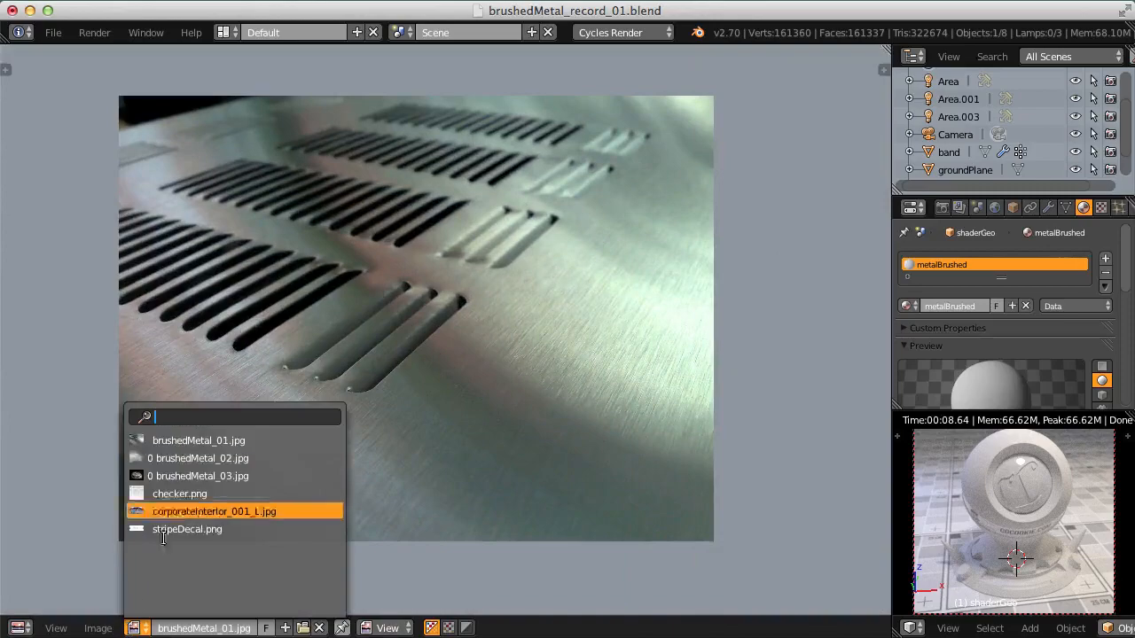
click(189, 455)
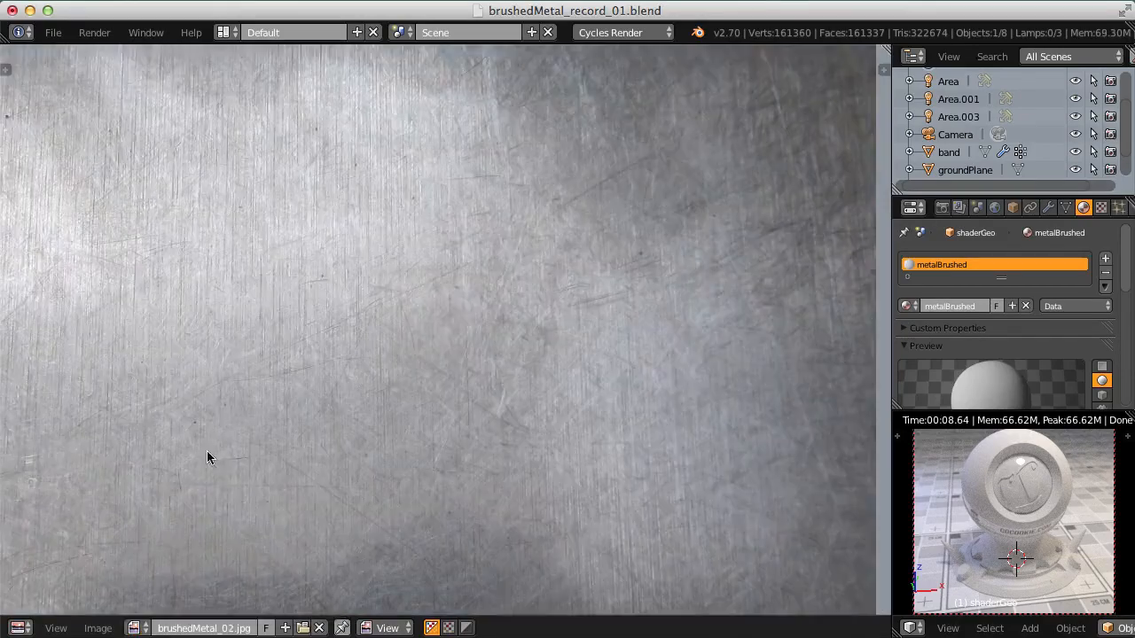
Step: Examine the vertical brushed grain and random scratches of the brushedMetal_02.jpg reference, both close up and overall
mouse_move(207, 456)
ctrl+middle_down()
mouse_move(233, 476)
mouse_move(268, 382)
mouse_move(256, 484)
mouse_move(272, 475)
ctrl+middle_up()
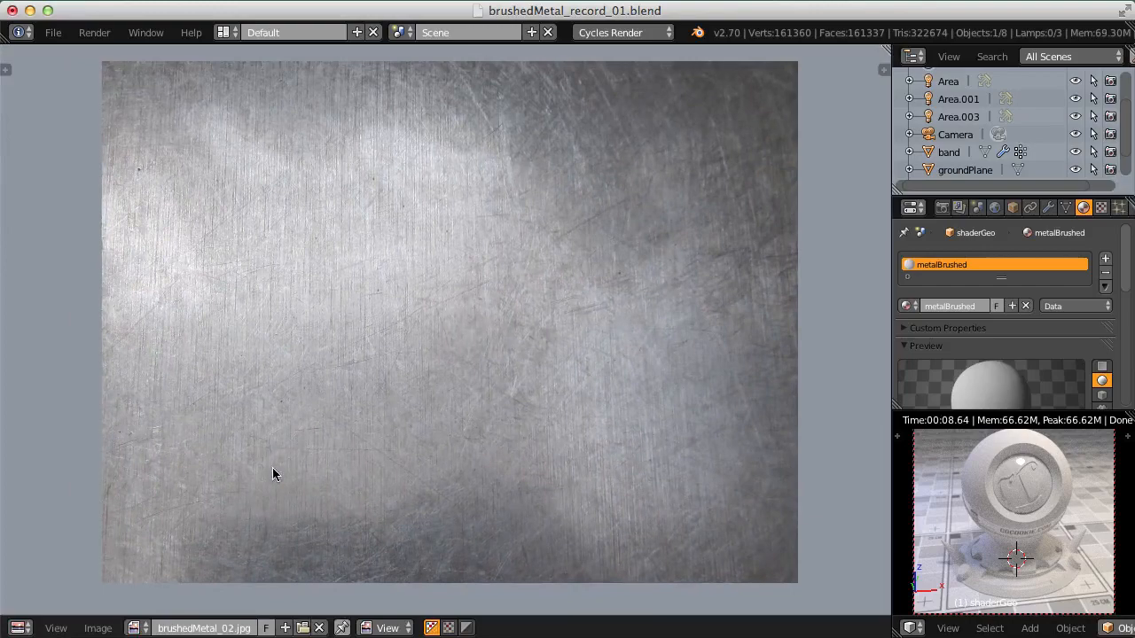
mouse_move(336, 385)
ctrl+middle_down()
mouse_move(441, 433)
mouse_move(416, 384)
mouse_move(369, 501)
mouse_move(402, 342)
mouse_move(400, 446)
ctrl+middle_up()
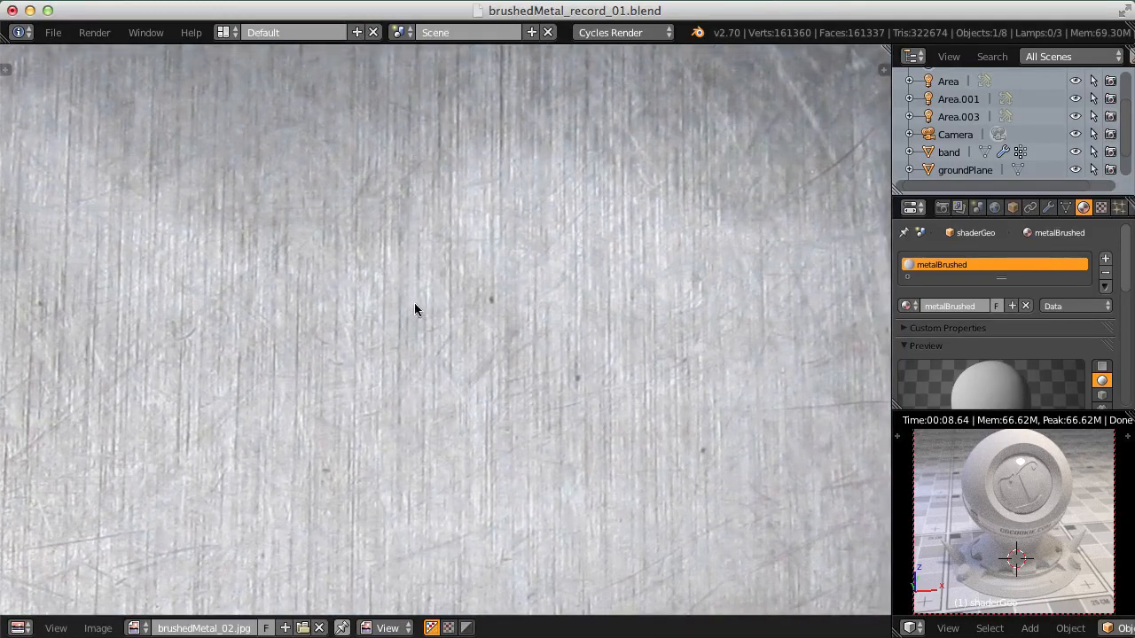
mouse_move(357, 391)
ctrl+middle_down()
mouse_move(358, 379)
mouse_move(551, 373)
ctrl+middle_up()
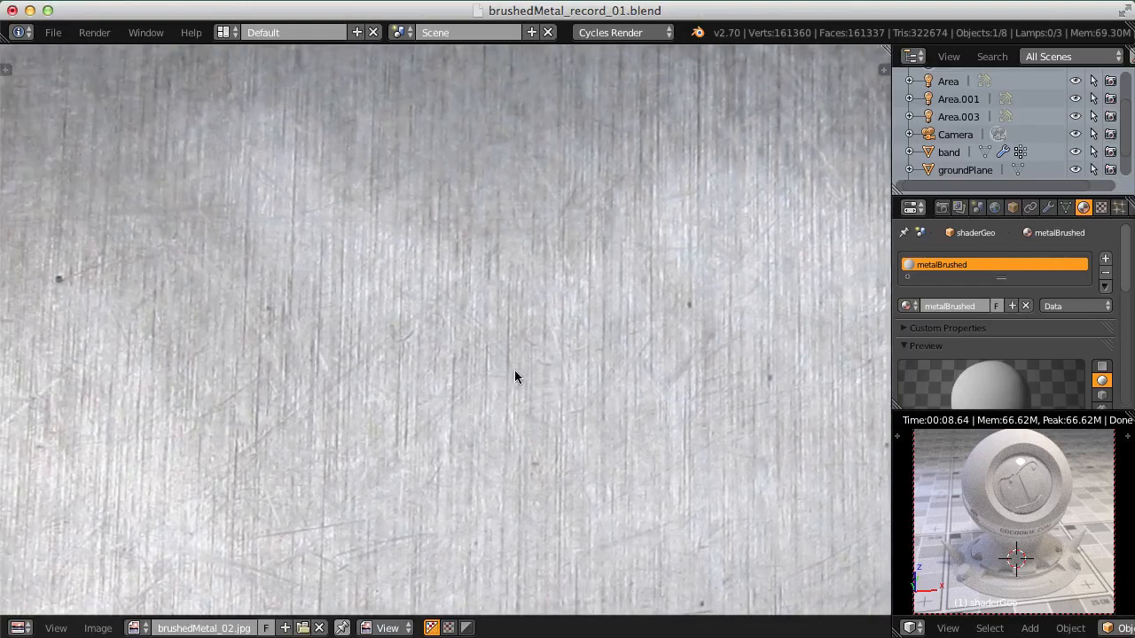
ctrl+middle_drag(446, 363, 454, 426)
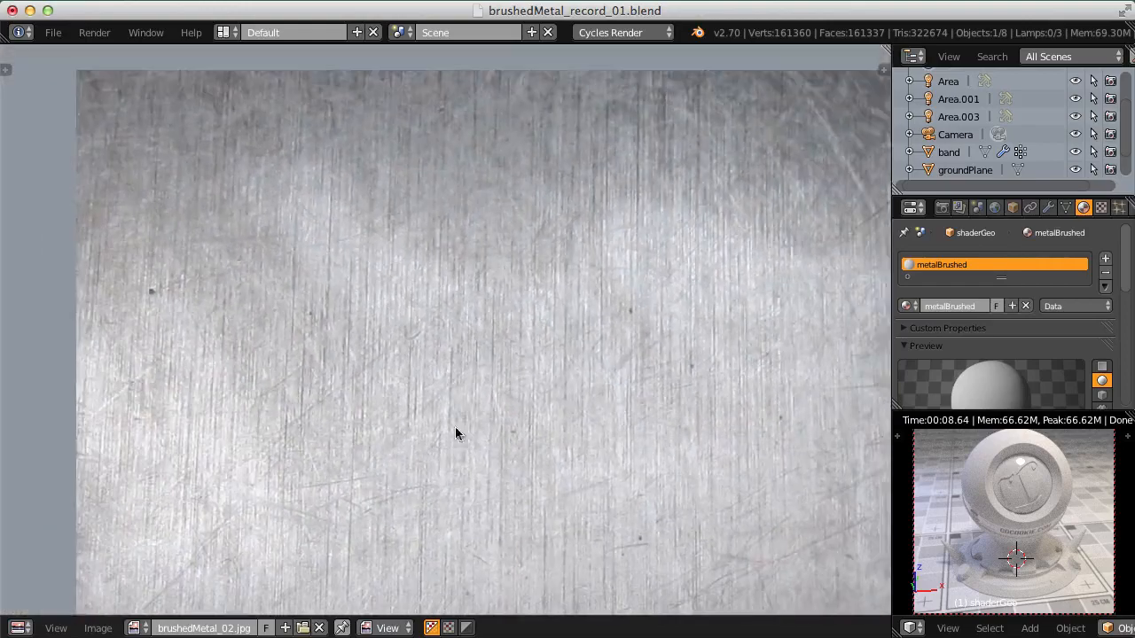
middle_drag(546, 502, 473, 413)
mouse_move(653, 491)
middle_down()
mouse_move(454, 331)
mouse_move(332, 276)
middle_up()
mouse_move(603, 470)
middle_down()
mouse_move(537, 437)
mouse_move(342, 220)
mouse_move(455, 165)
mouse_move(455, 113)
middle_up()
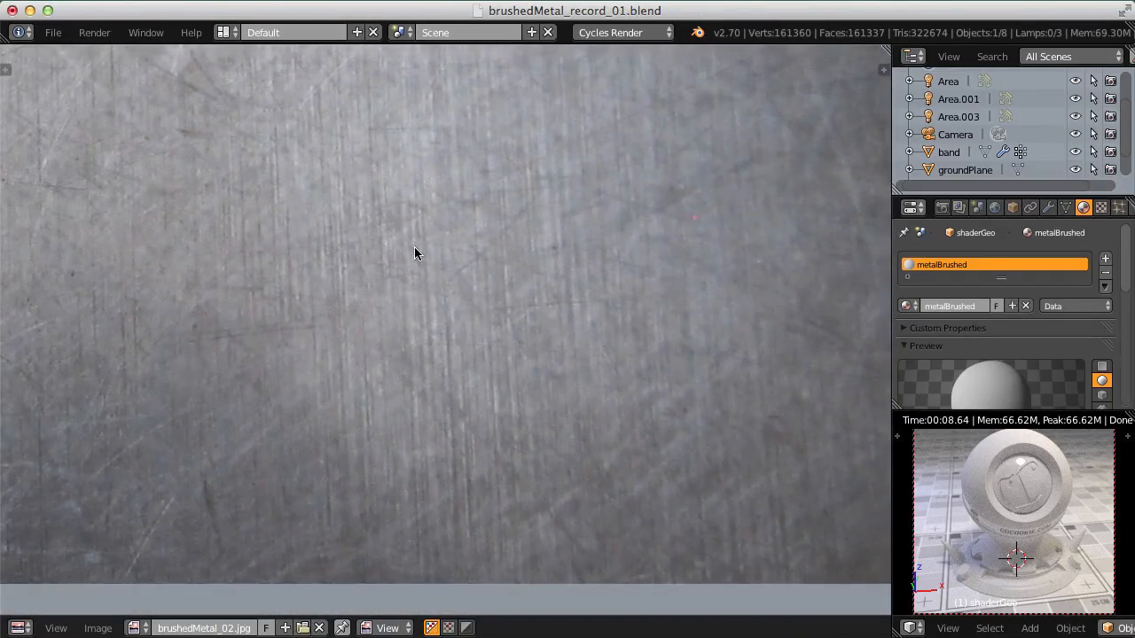
ctrl+middle_drag(394, 307, 391, 210)
middle_drag(326, 188, 629, 311)
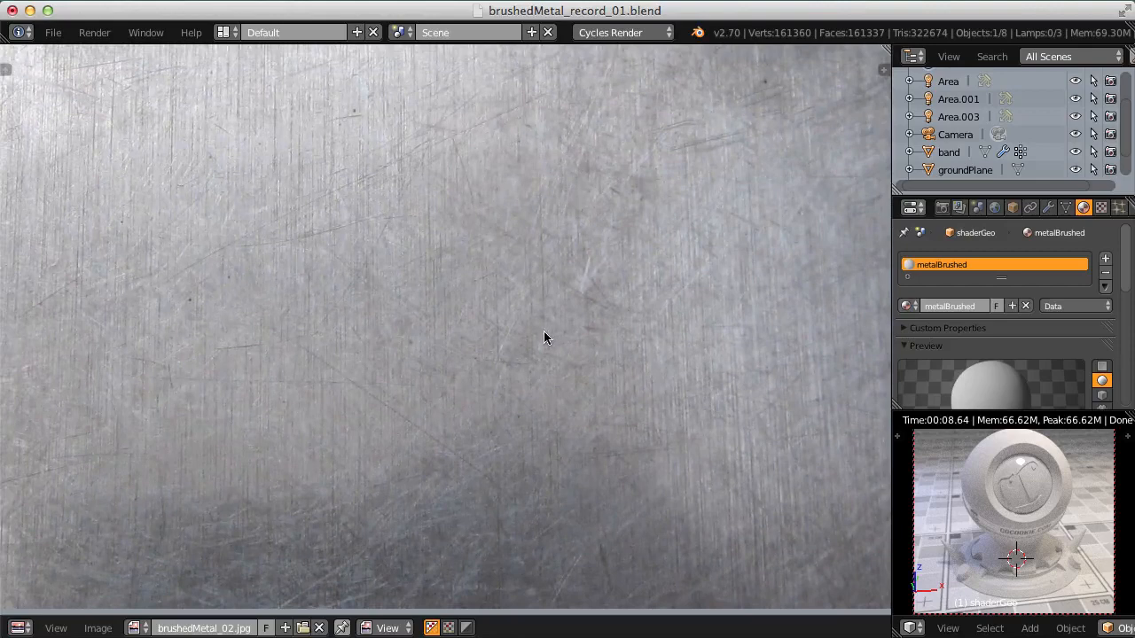
ctrl+middle_drag(547, 330, 546, 372)
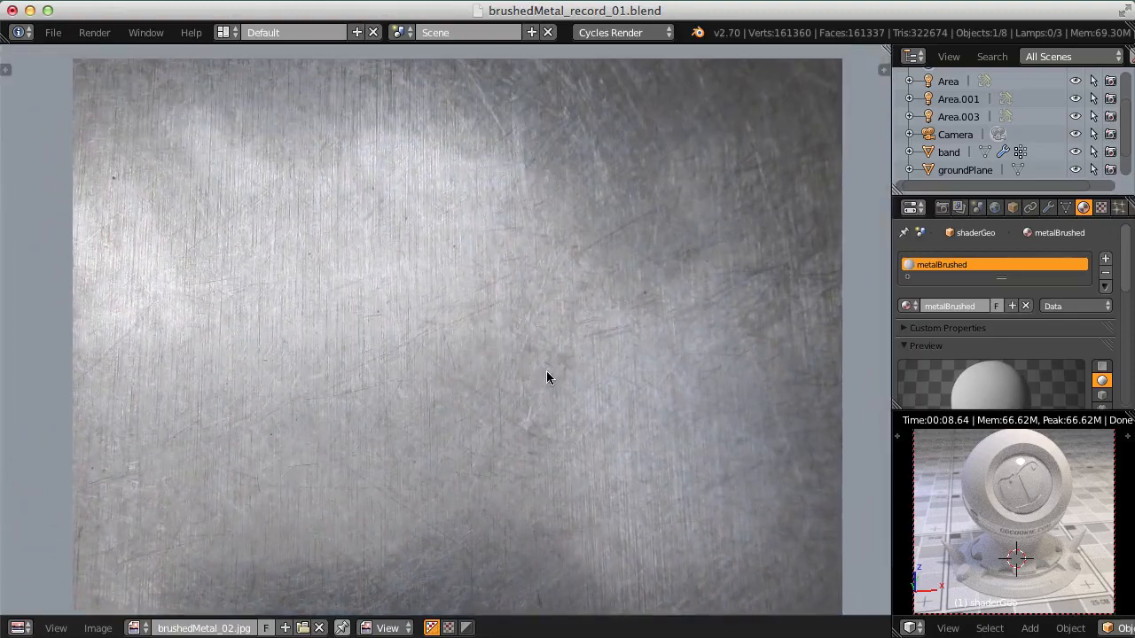
ctrl+middle_drag(546, 377, 466, 367)
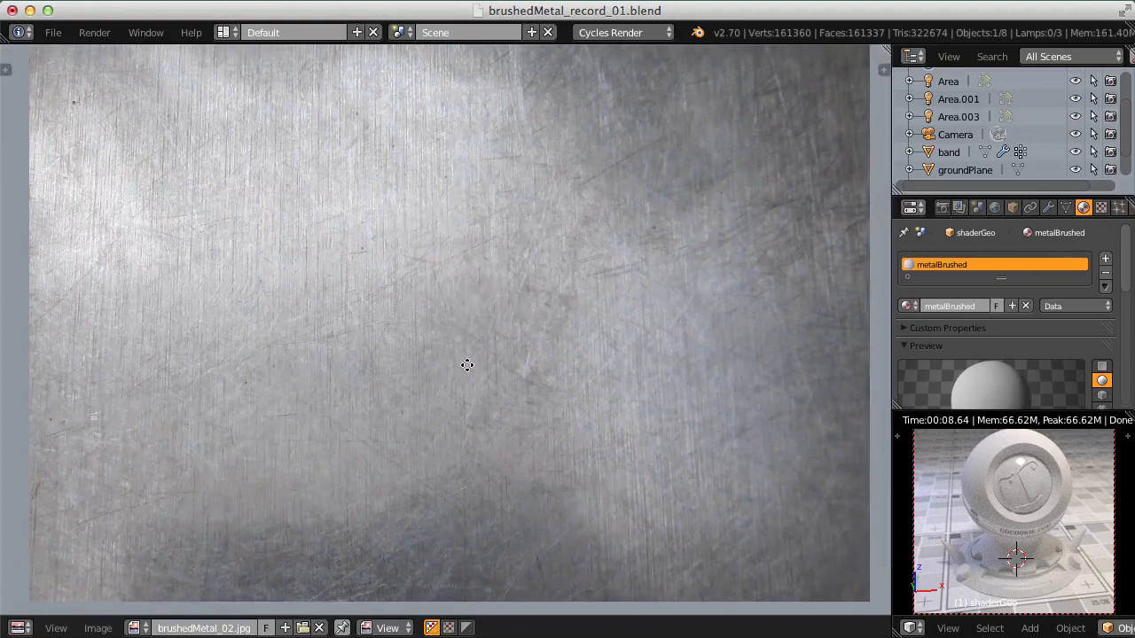
Step: Display the brushedMetal_03.jpg reference and examine the brushed grain and highlights on the can lid and its pull tab
click(135, 627)
click(197, 477)
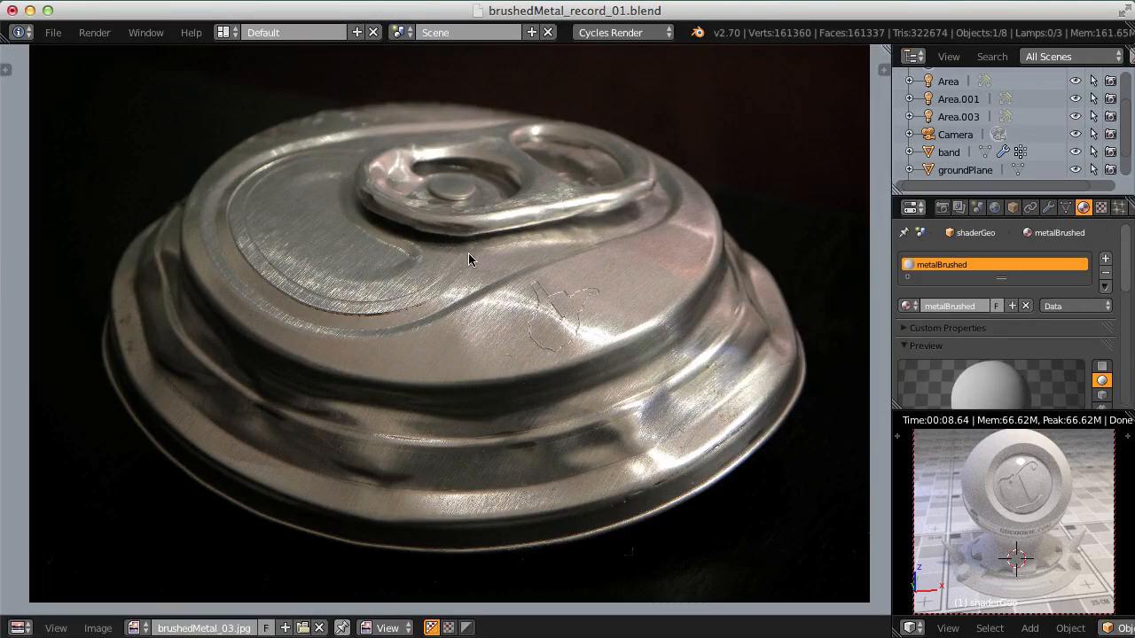
ctrl+middle_drag(468, 252, 470, 284)
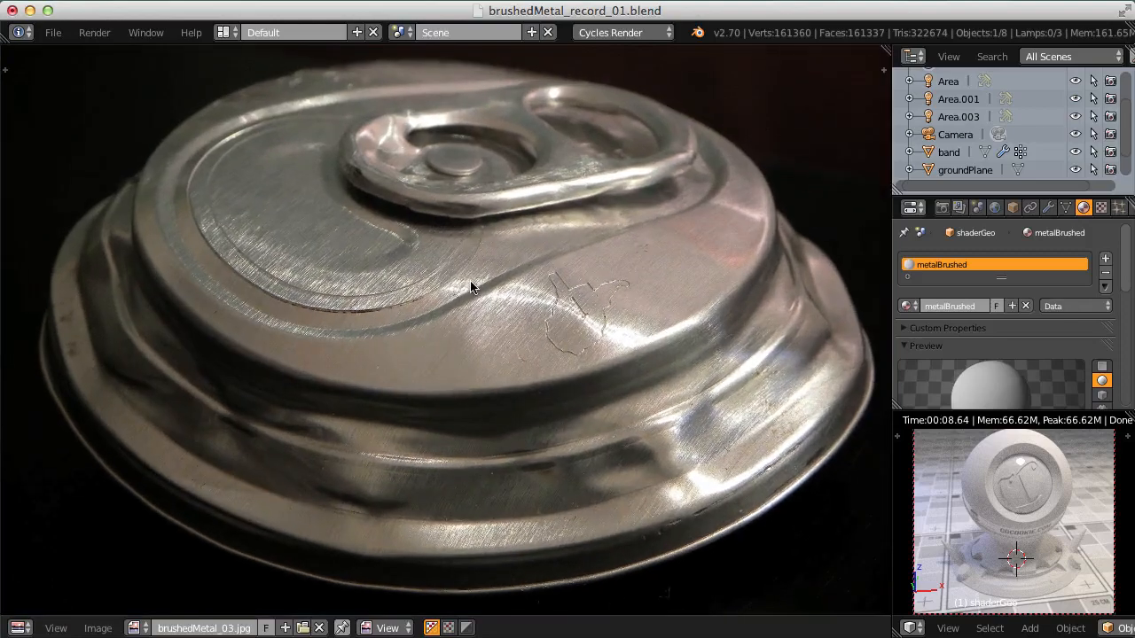
ctrl+middle_drag(470, 282, 442, 410)
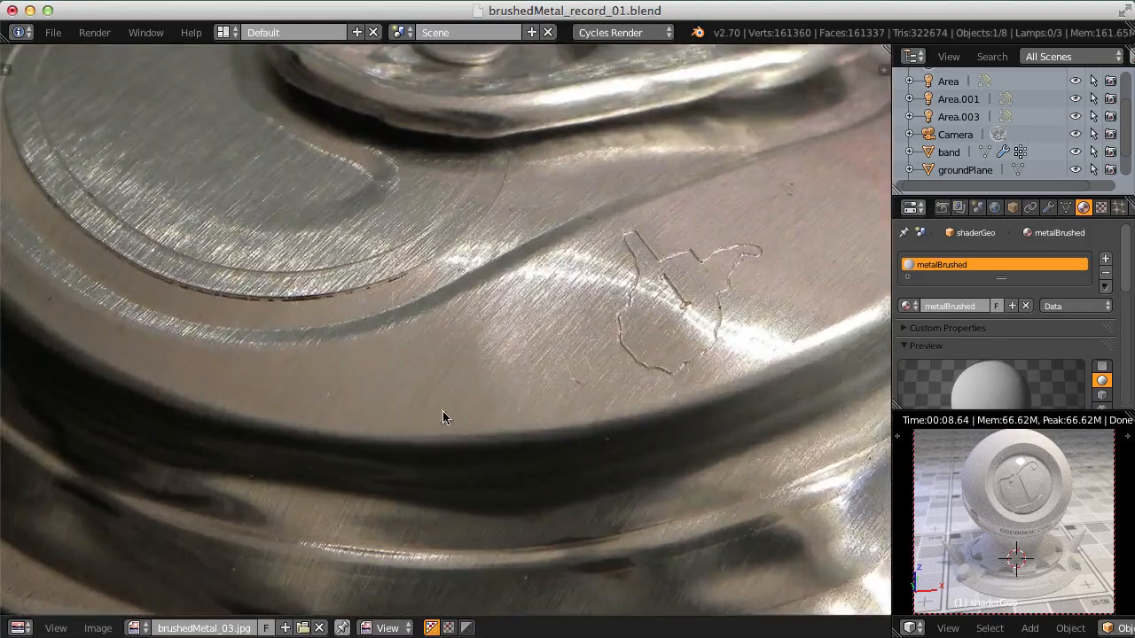
ctrl+middle_drag(494, 245, 489, 295)
middle_drag(527, 229, 564, 253)
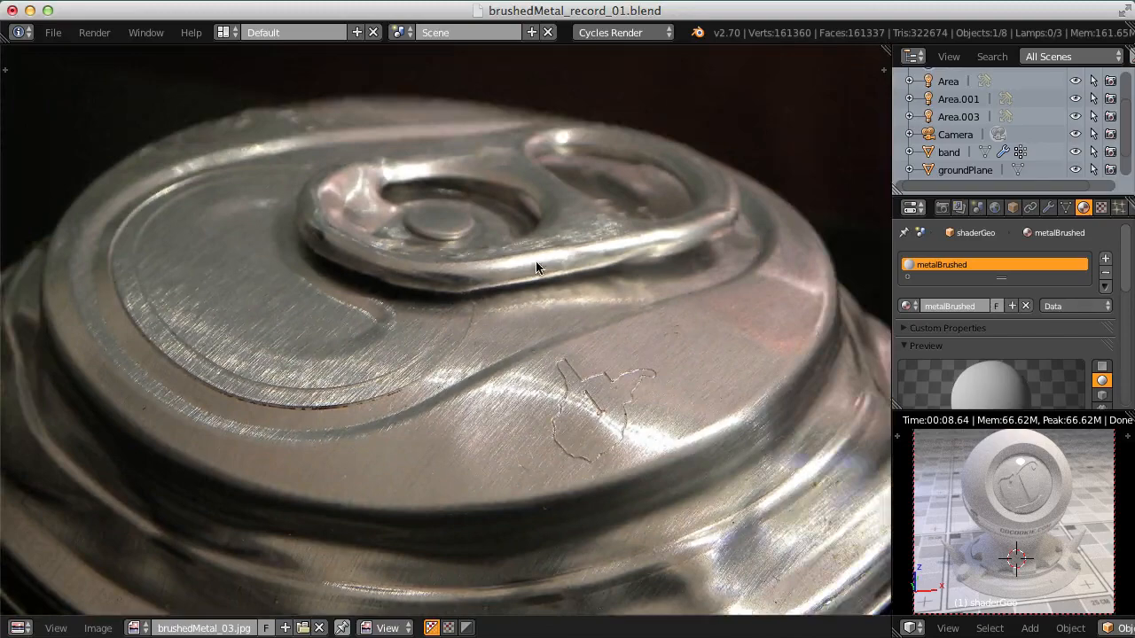
ctrl+middle_drag(537, 264, 622, 322)
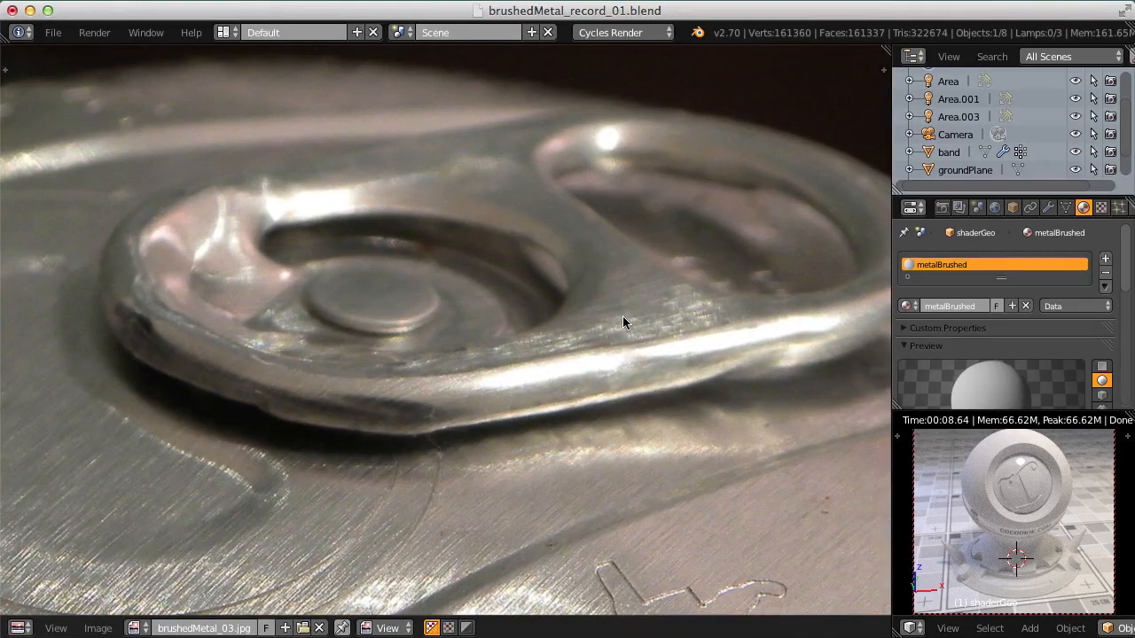
Step: Circle the scratched highlight area on the can's pull tab with a grease pencil stroke and view it on the whole can
mouse_move(674, 268)
mouse_down()
mouse_move(470, 355)
mouse_move(729, 271)
mouse_move(661, 276)
mouse_up()
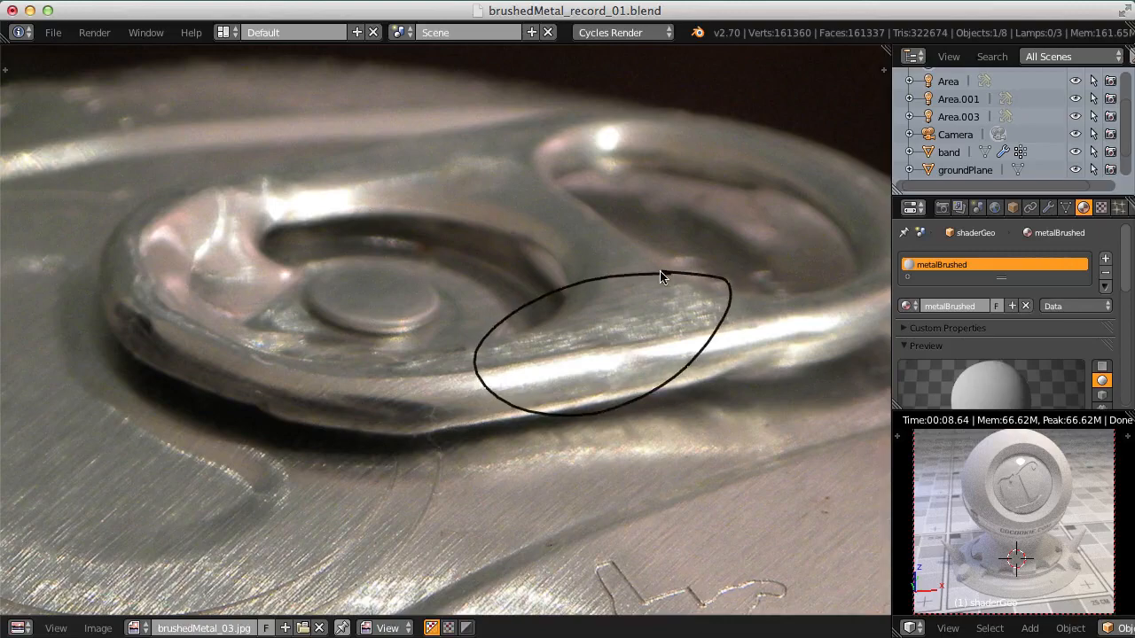
mouse_move(660, 276)
ctrl+middle_down()
mouse_move(470, 436)
mouse_move(503, 324)
ctrl+middle_up()
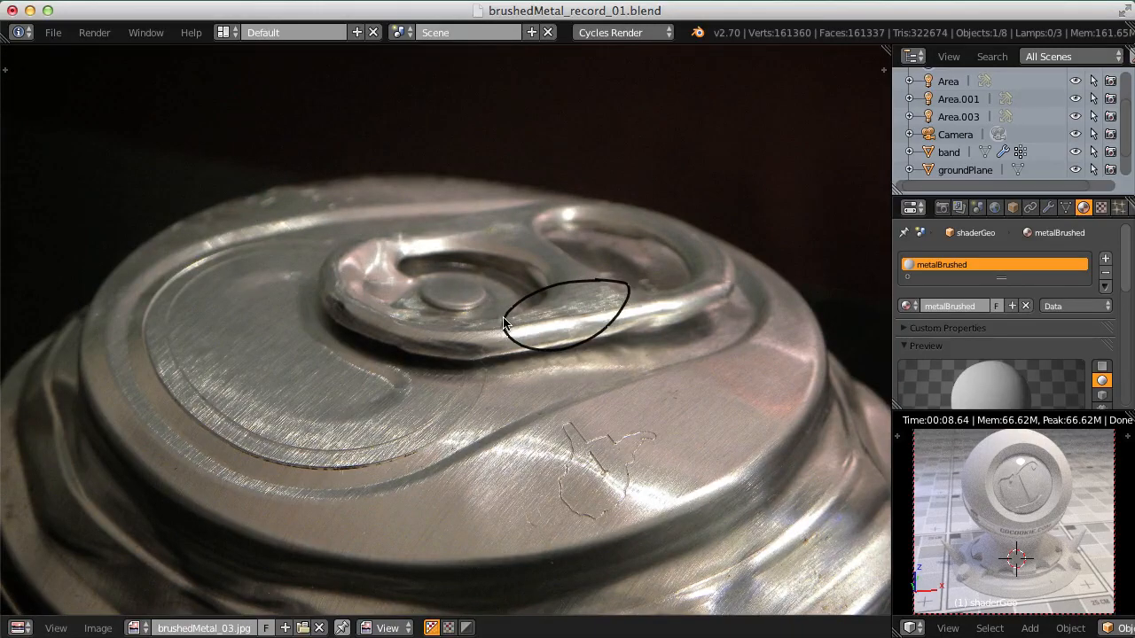
mouse_move(504, 319)
ctrl+middle_down()
mouse_move(499, 362)
mouse_move(492, 268)
ctrl+middle_up()
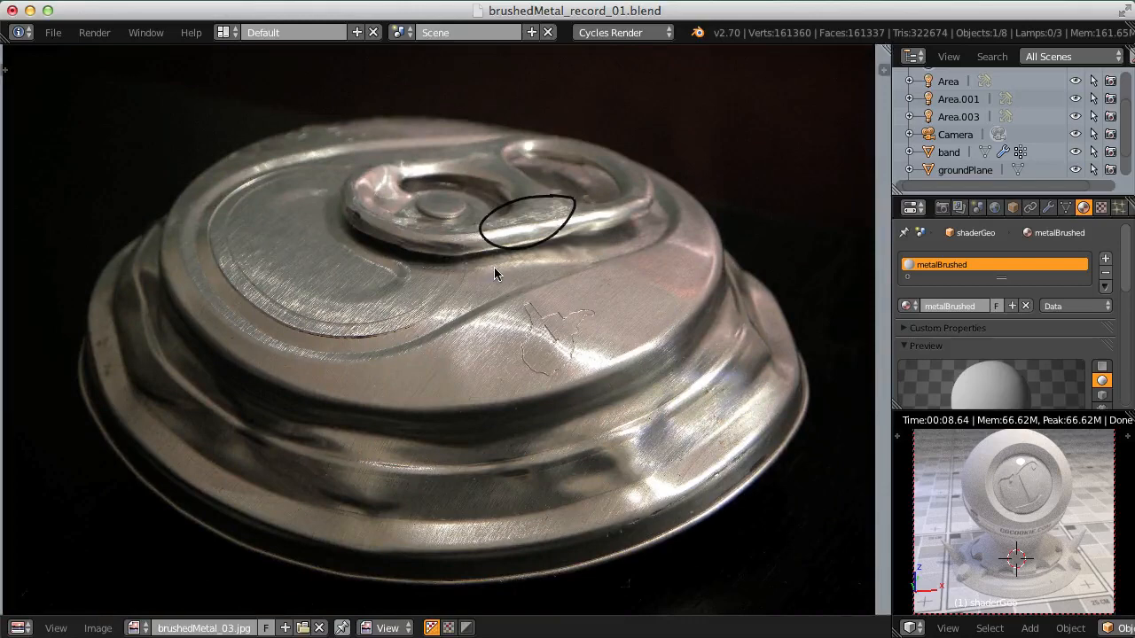
Step: Delete the grease pencil layer holding the circle drawn on the pull tab
key(n)
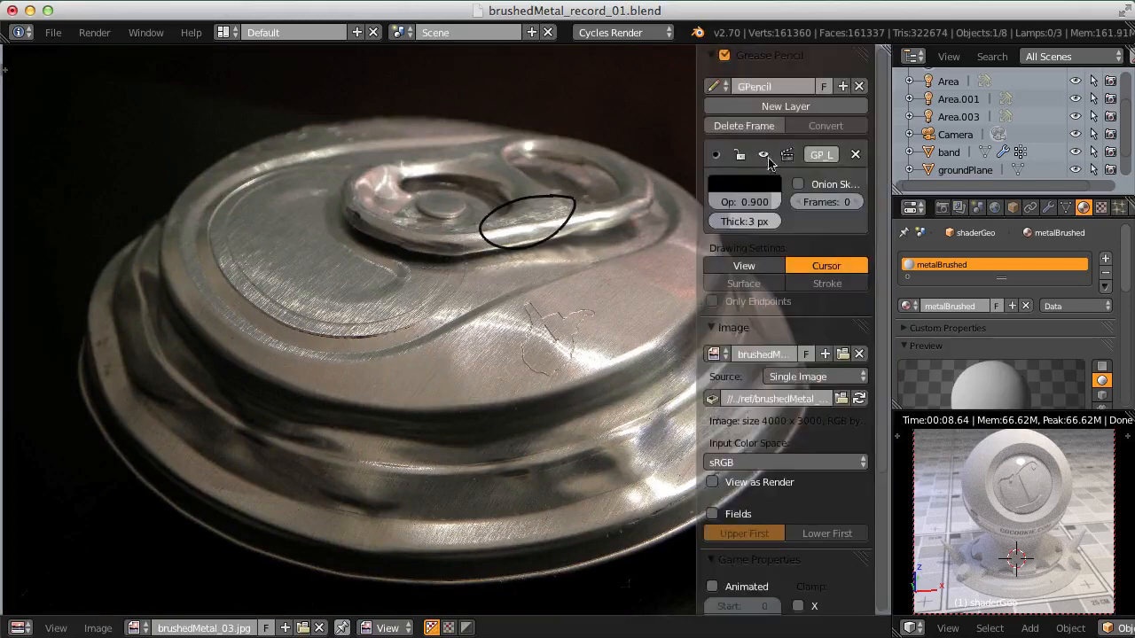
click(855, 155)
key(n)
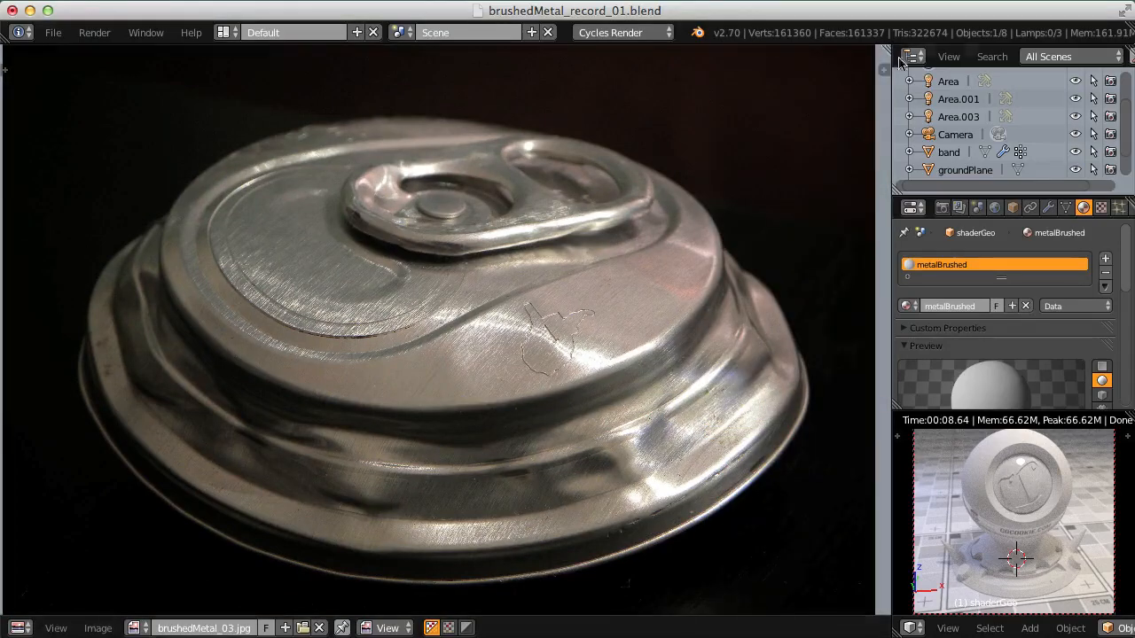
Step: Split the image editor into two stacked areas and turn the lower one into a node editor showing the metalBrushed nodes
drag(886, 51, 861, 269)
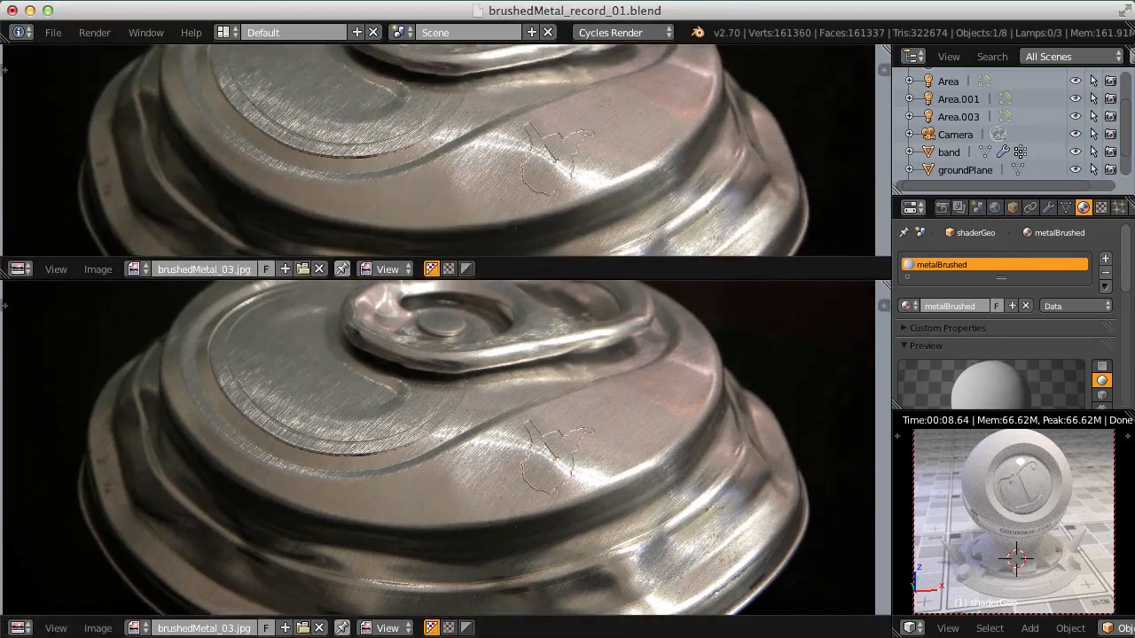
click(19, 628)
click(53, 413)
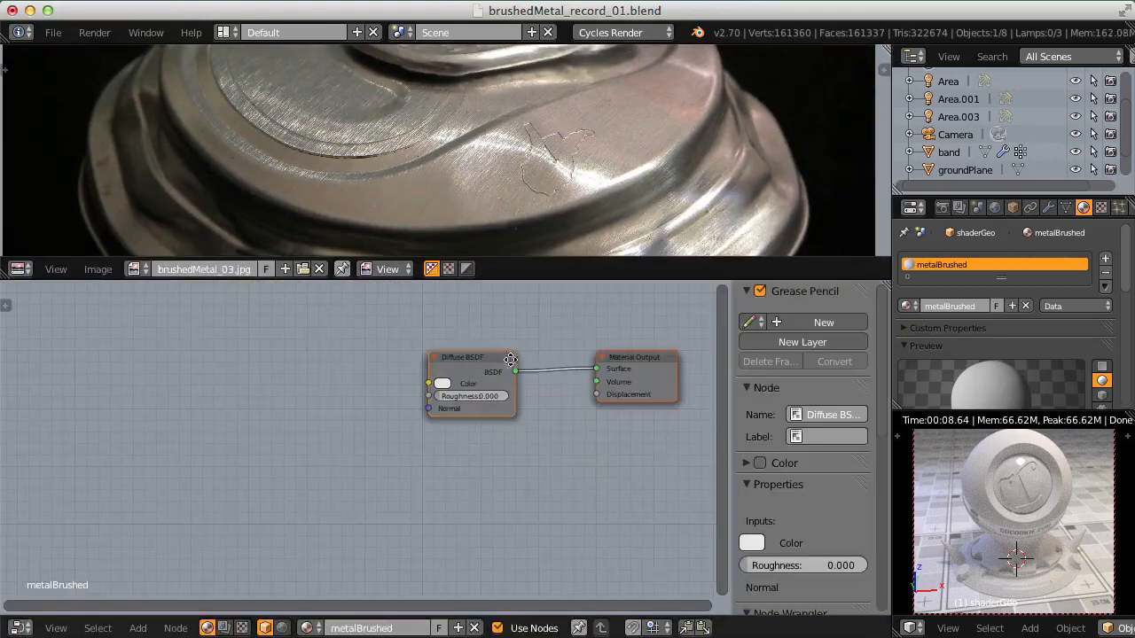
middle_drag(511, 359, 369, 392)
scroll(425, 473, up, 2)
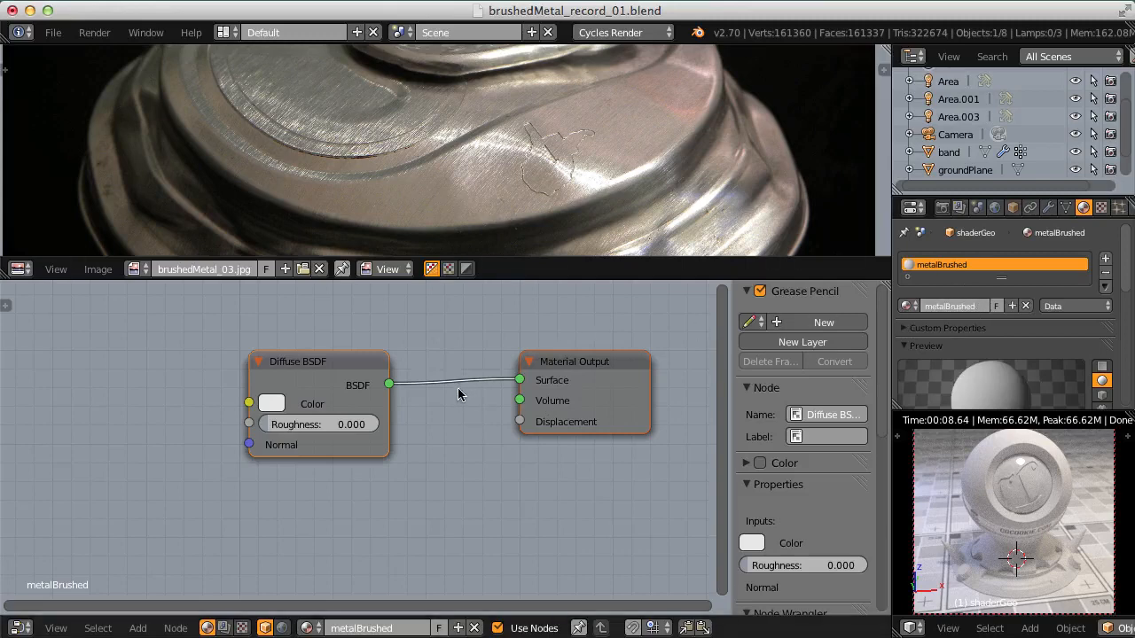
scroll(457, 387, down, 2)
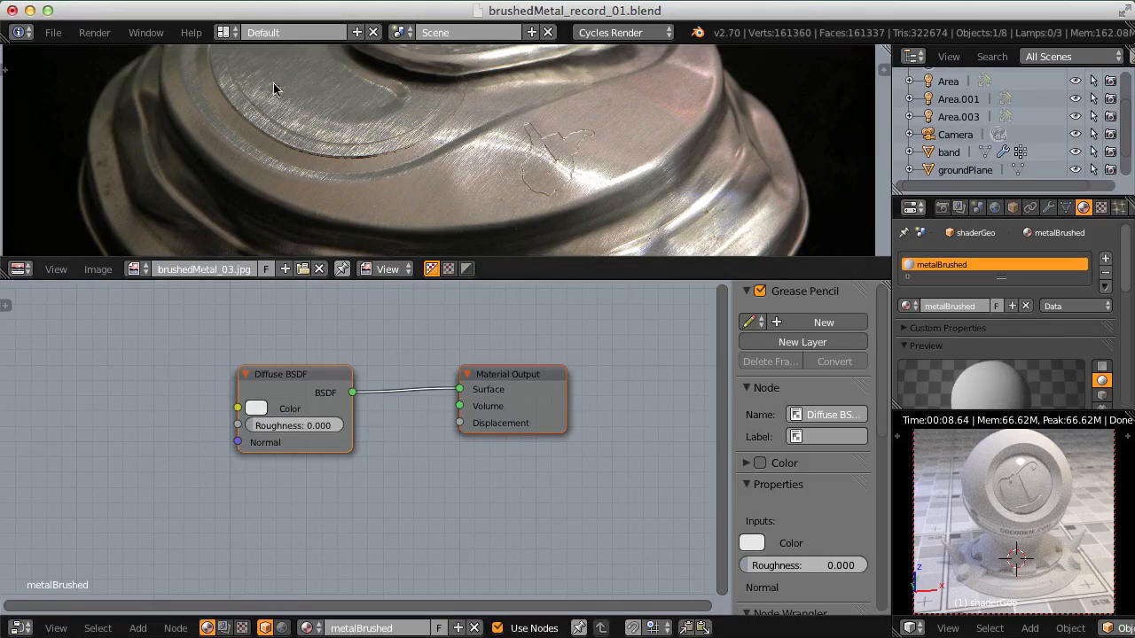
Step: Examine the can lid's scratched mark and pull tab close up, and display the vent slots of the brushedMetal_01.jpg reference
scroll(556, 155, up, 2)
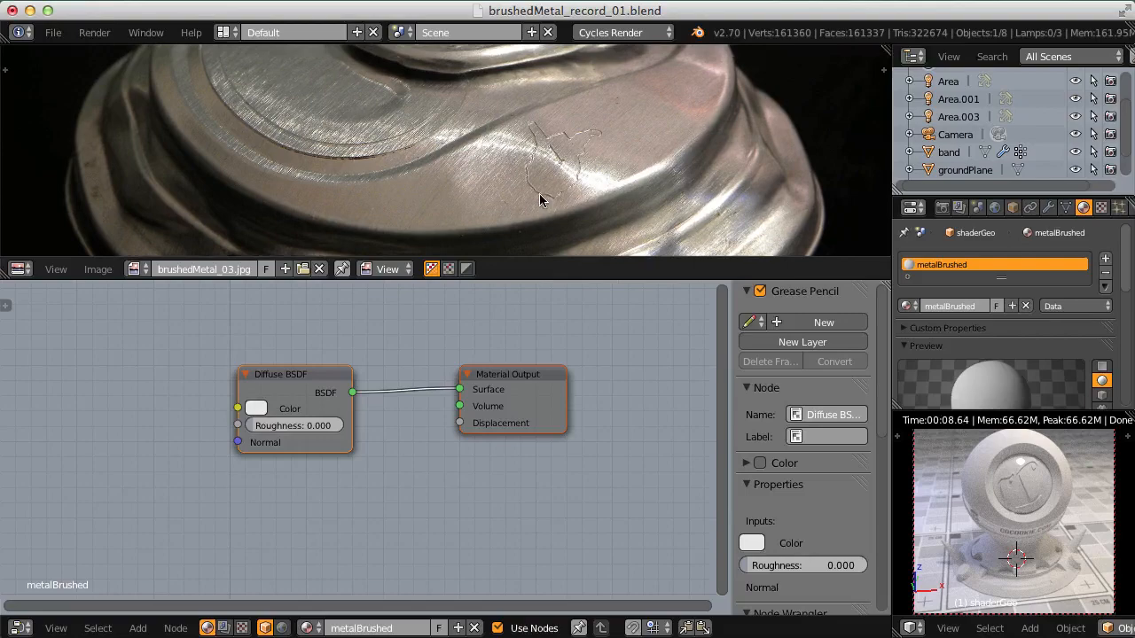
scroll(546, 207, up, 2)
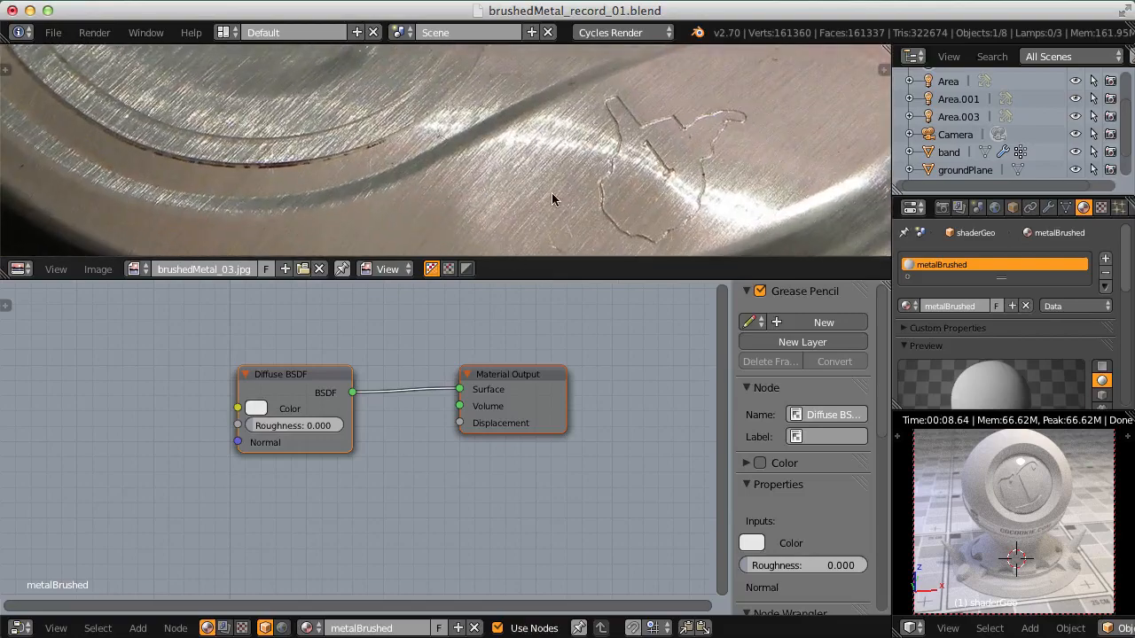
scroll(551, 199, down, 5)
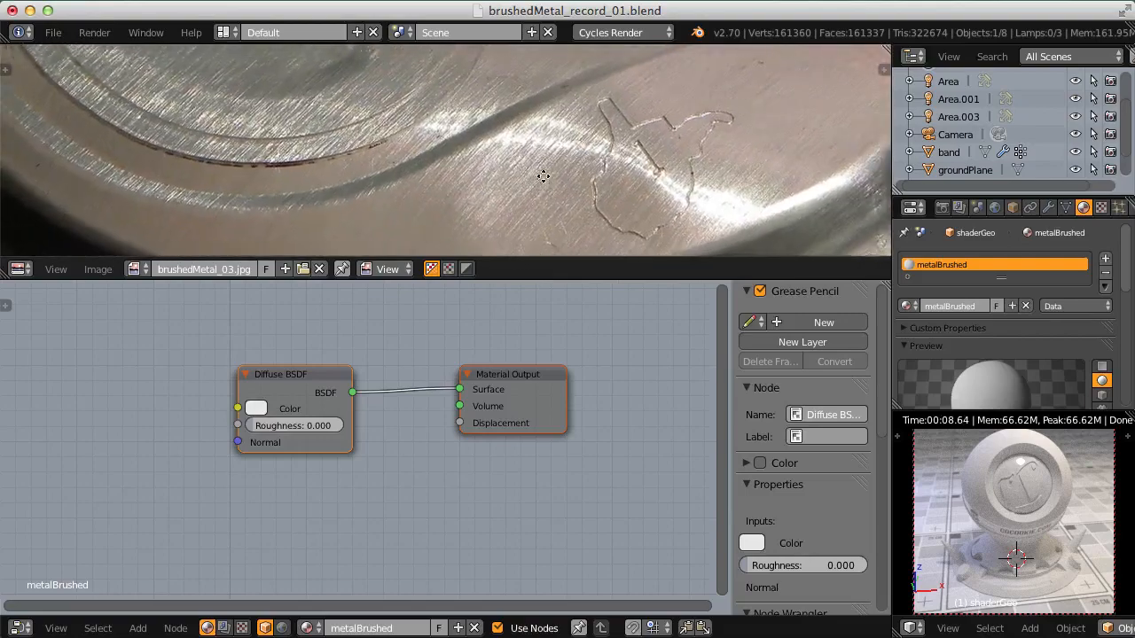
middle_drag(529, 120, 490, 226)
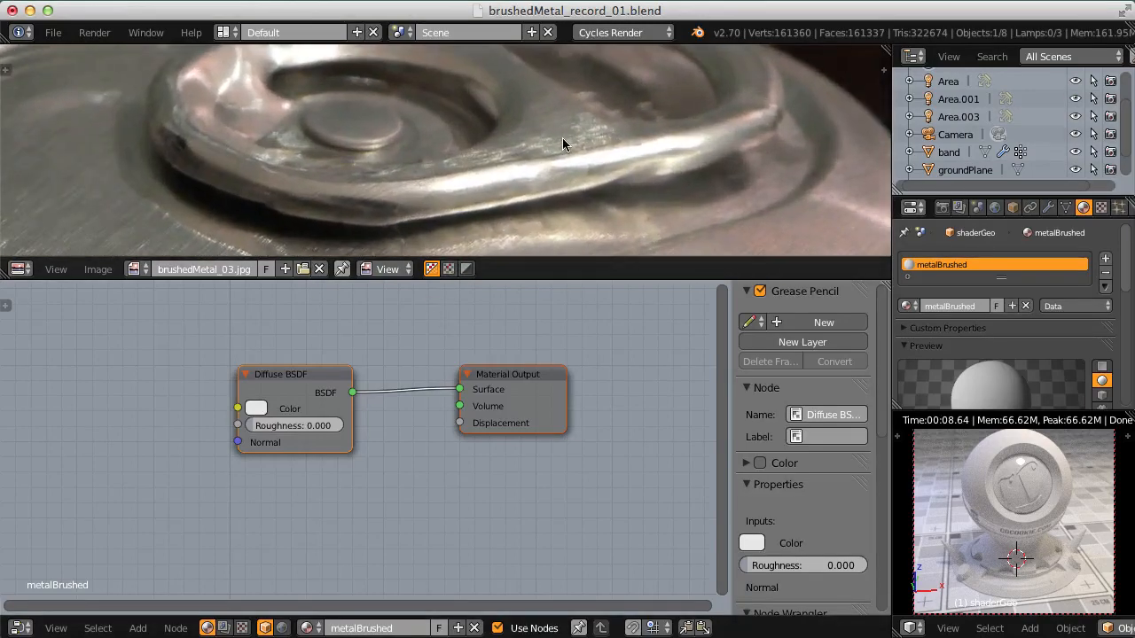
scroll(562, 142, down, 2)
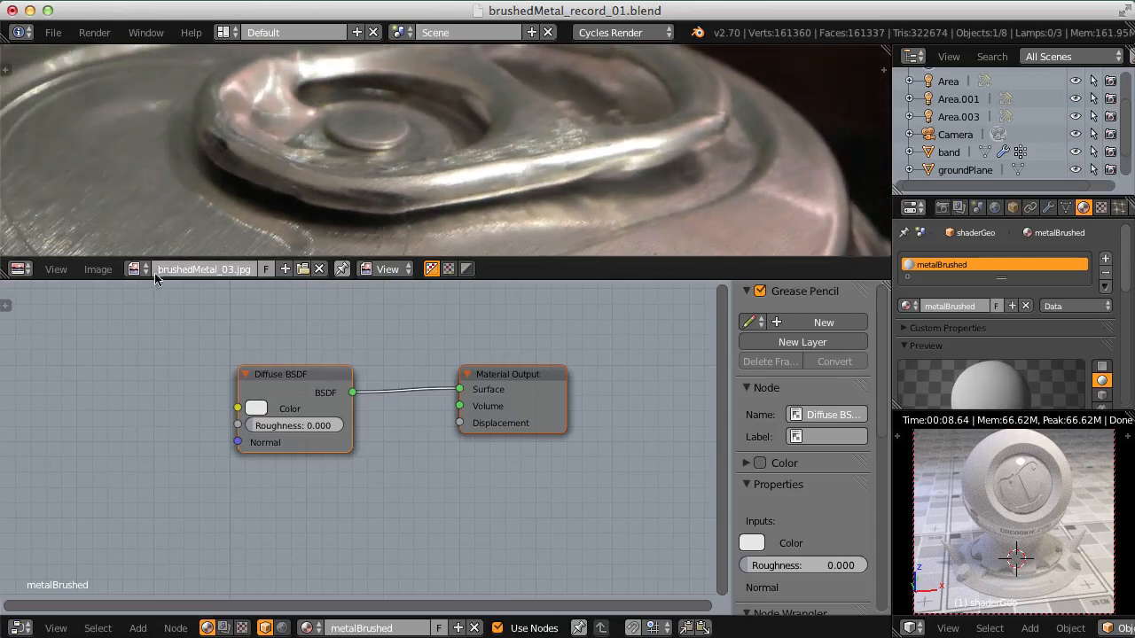
click(133, 269)
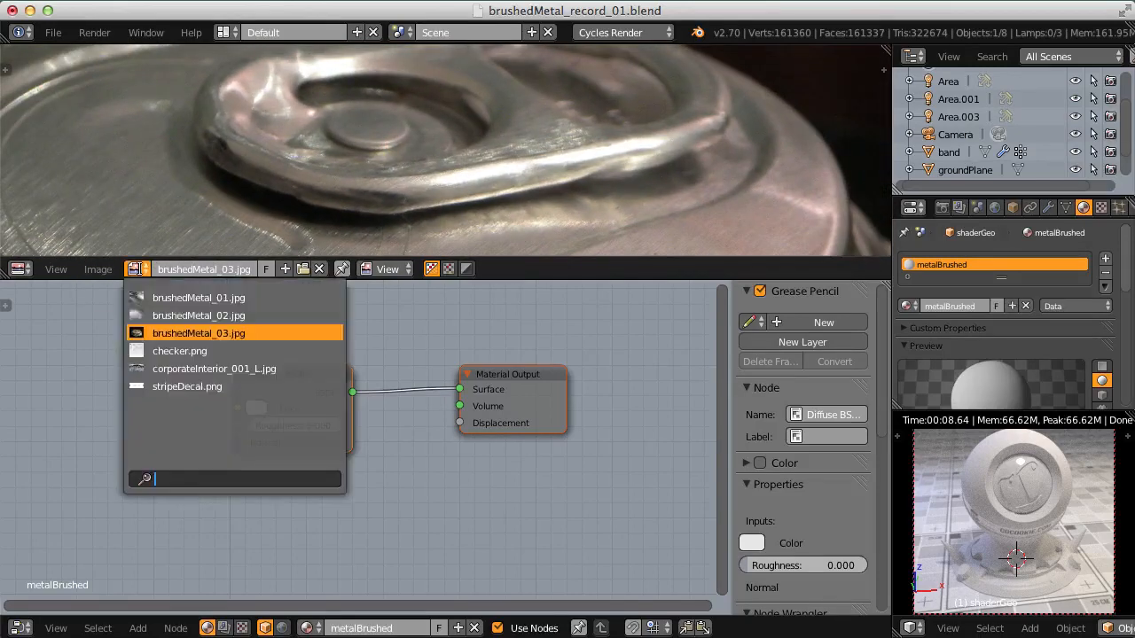
click(187, 297)
scroll(443, 168, down, 1)
middle_drag(463, 149, 505, 72)
Step: Add an Anisotropic BSDF shader node below the Diffuse BSDF node in the metalBrushed material
middle_drag(384, 389, 406, 345)
key(shift+a)
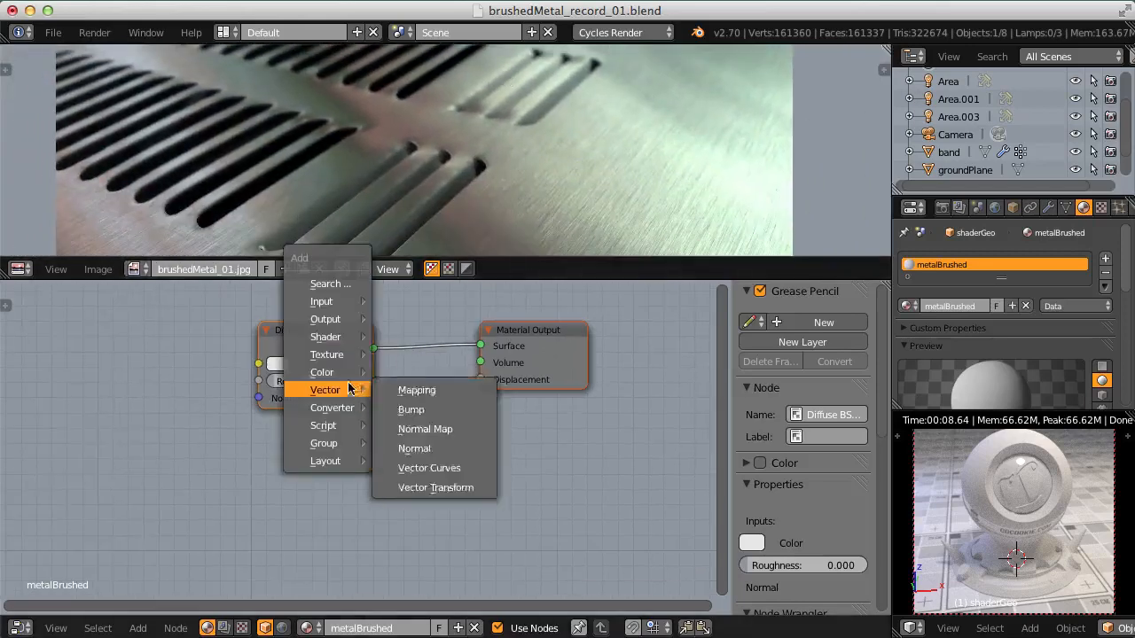
mouse_move(335, 340)
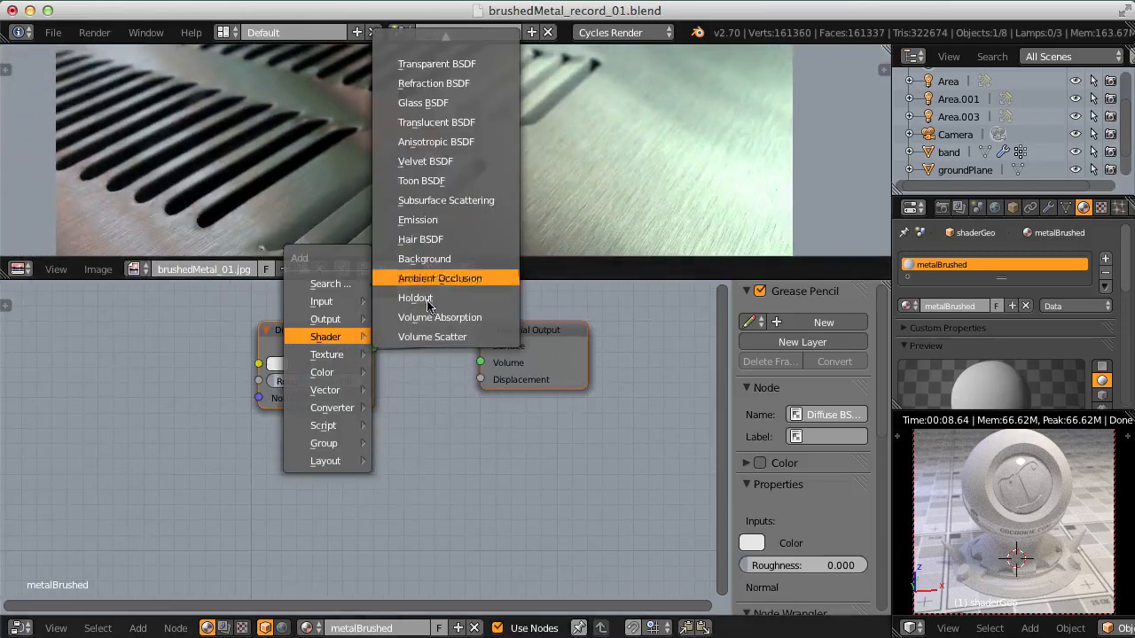
click(436, 142)
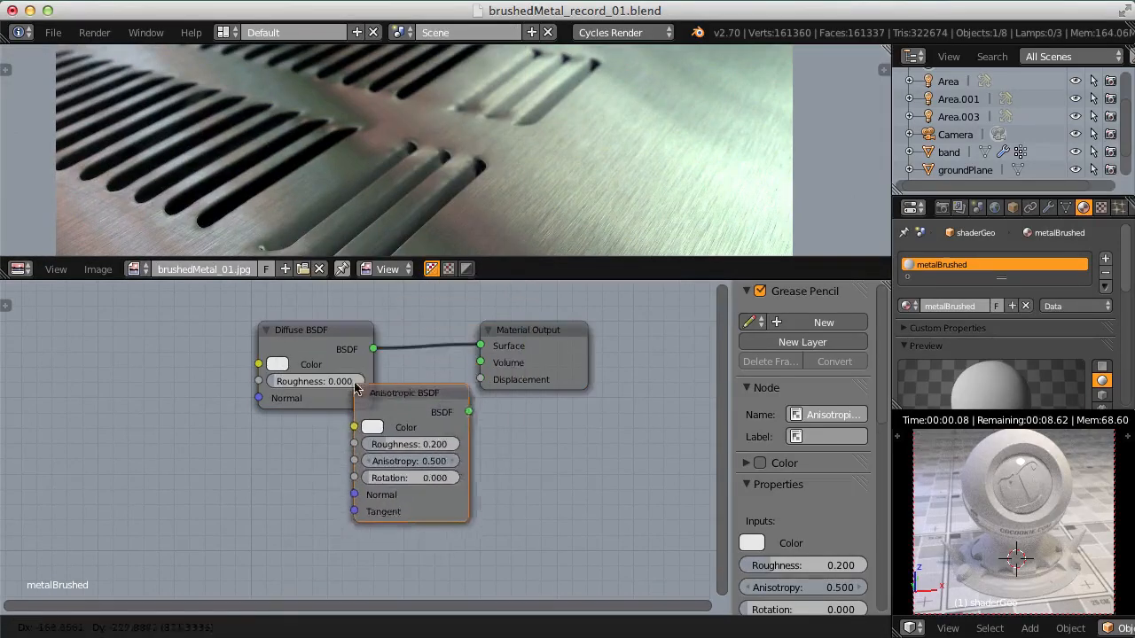
click(298, 427)
Step: Delete the Diffuse BSDF node and connect the Anisotropic BSDF output to the Material Output's Surface input
click(334, 331)
key(x)
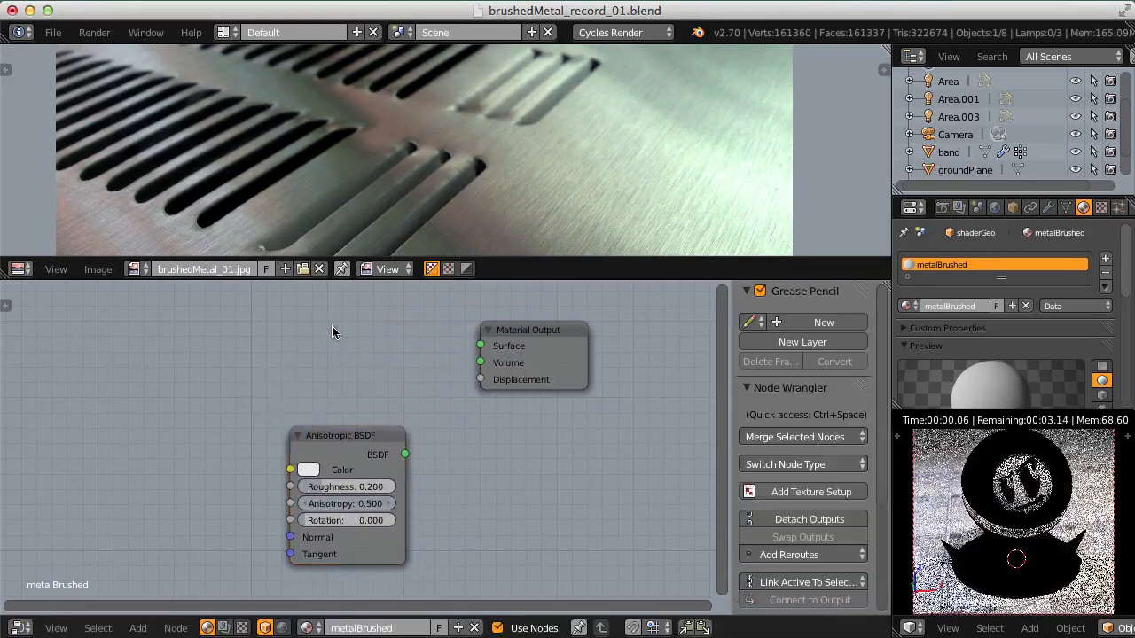
drag(374, 441, 485, 348)
Step: Recover the brushed metal scene from the auto-save file 11439.blend
key(super+h)
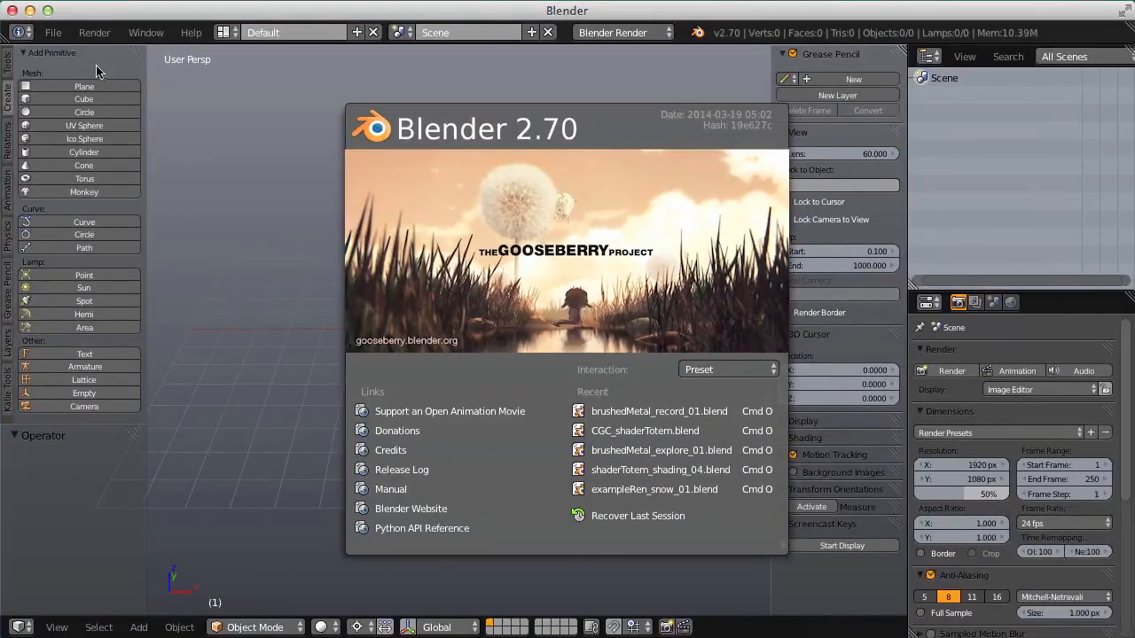
click(53, 32)
click(53, 32)
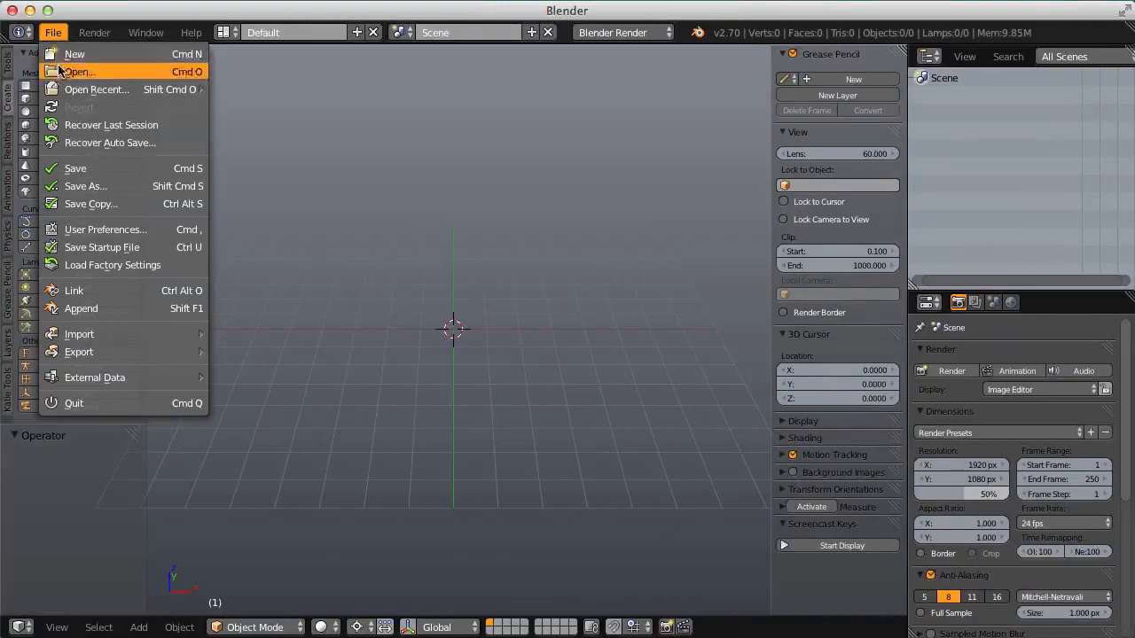
click(125, 144)
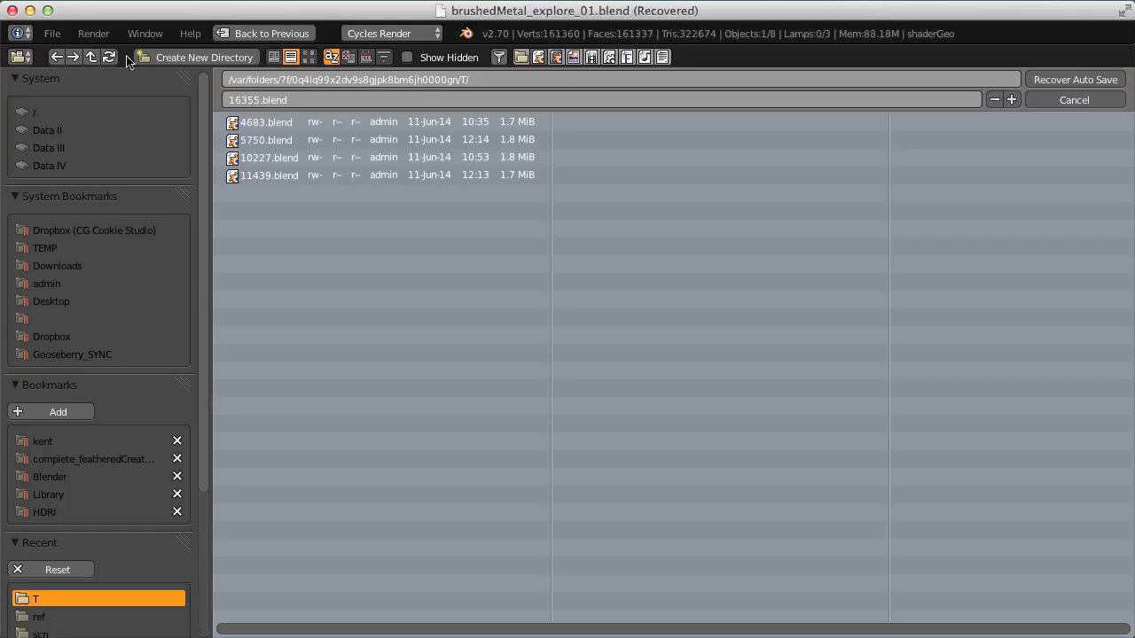
double_click(297, 174)
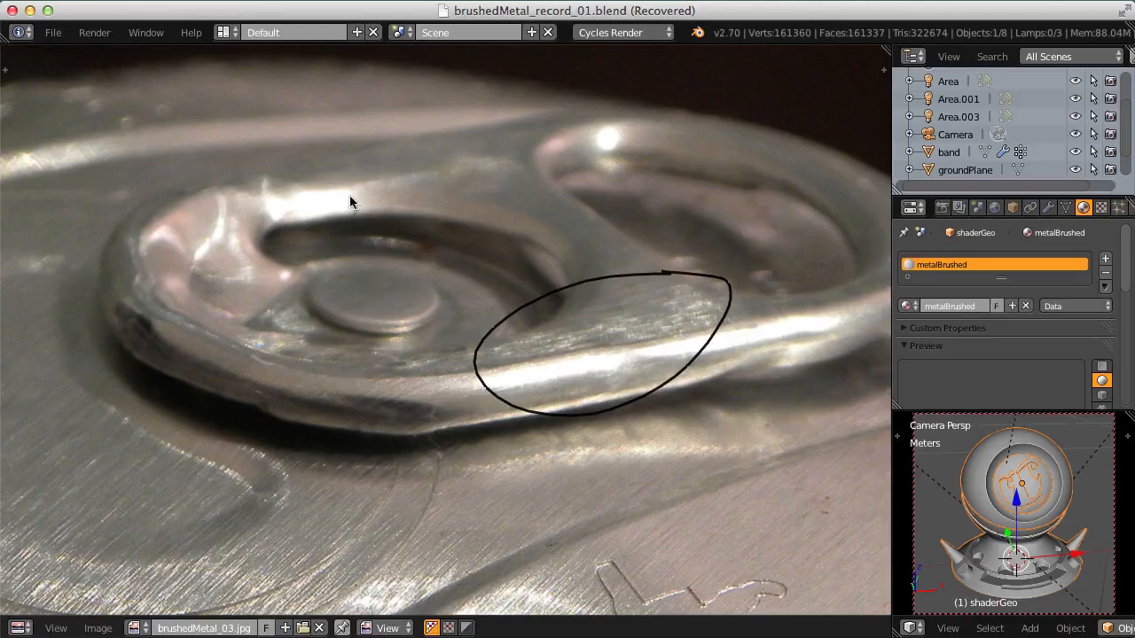
Step: Delete the Grease Pencil layer with the circle drawn over the pull tab in the brushedMetal_03.jpg reference
scroll(489, 431, down, 2)
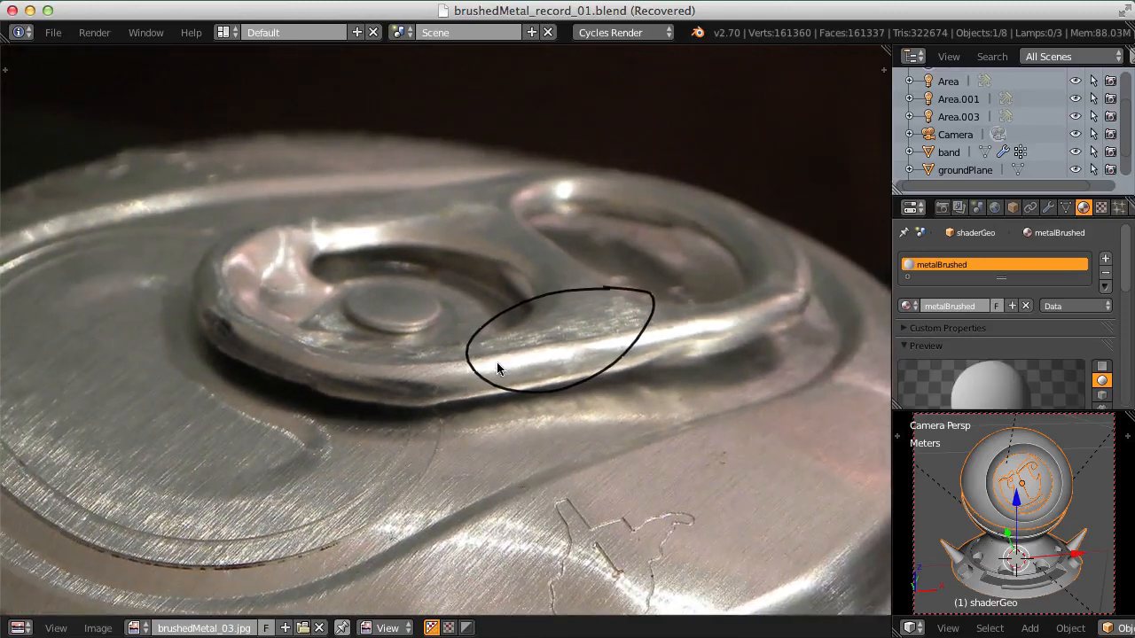
key(n)
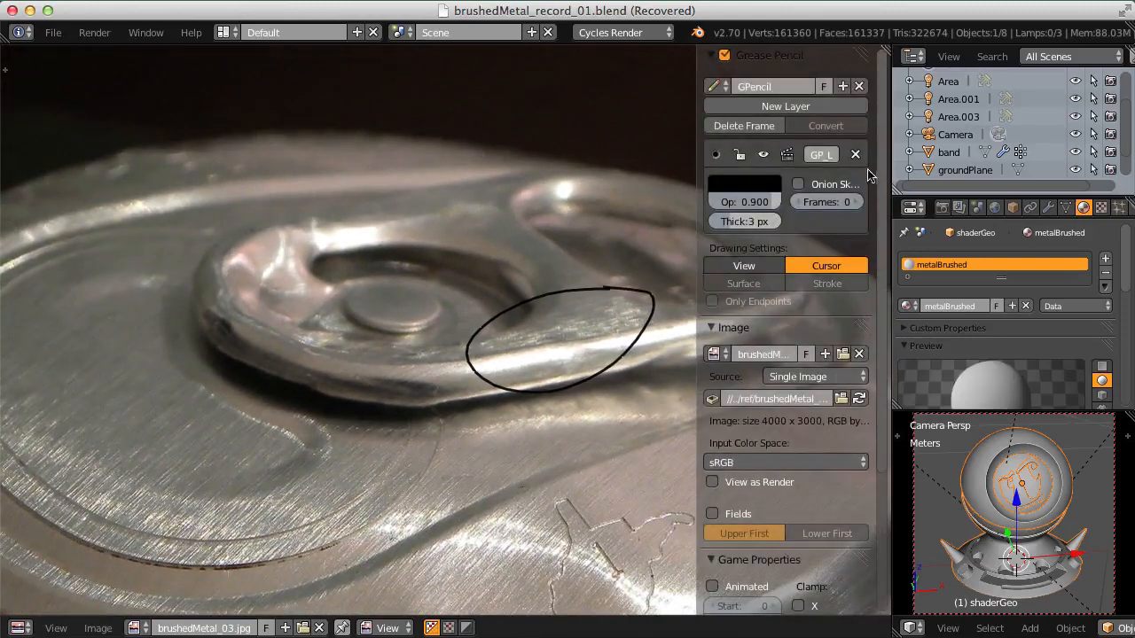
click(856, 155)
key(n)
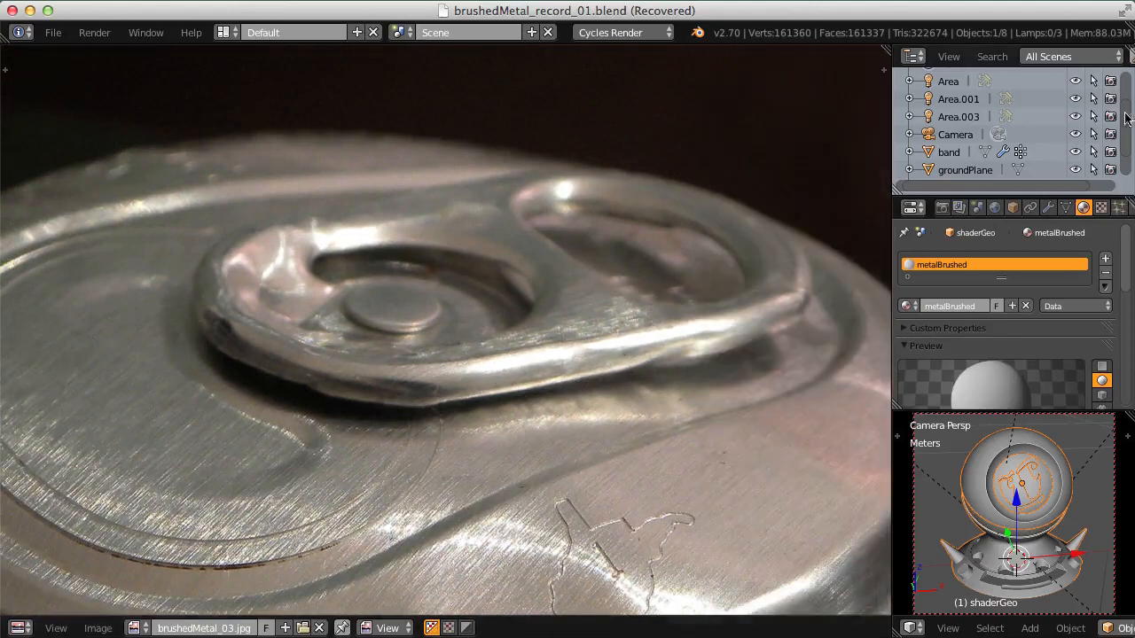
Step: Split the image editor into two stacked areas, turn the lower one into a node editor and make it taller
drag(865, 65, 866, 265)
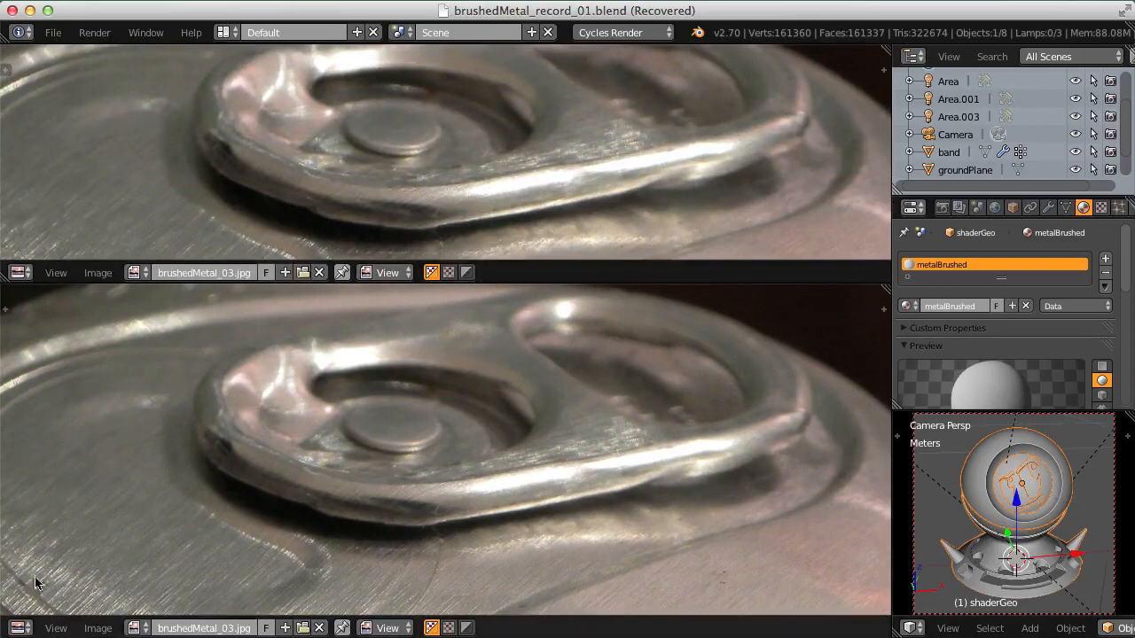
click(18, 628)
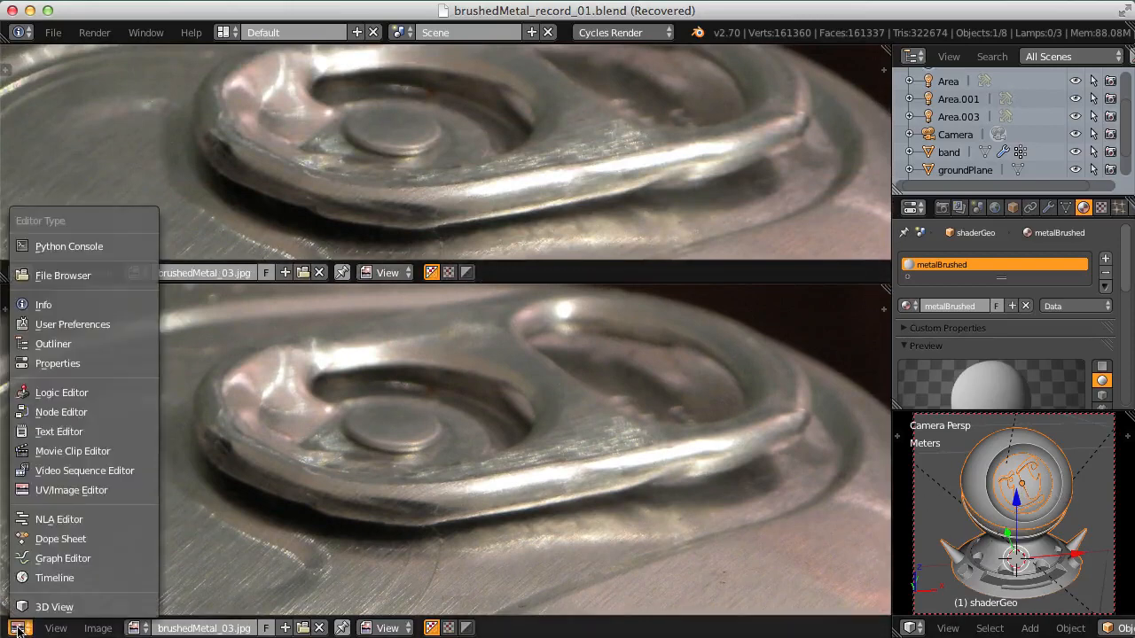
click(61, 412)
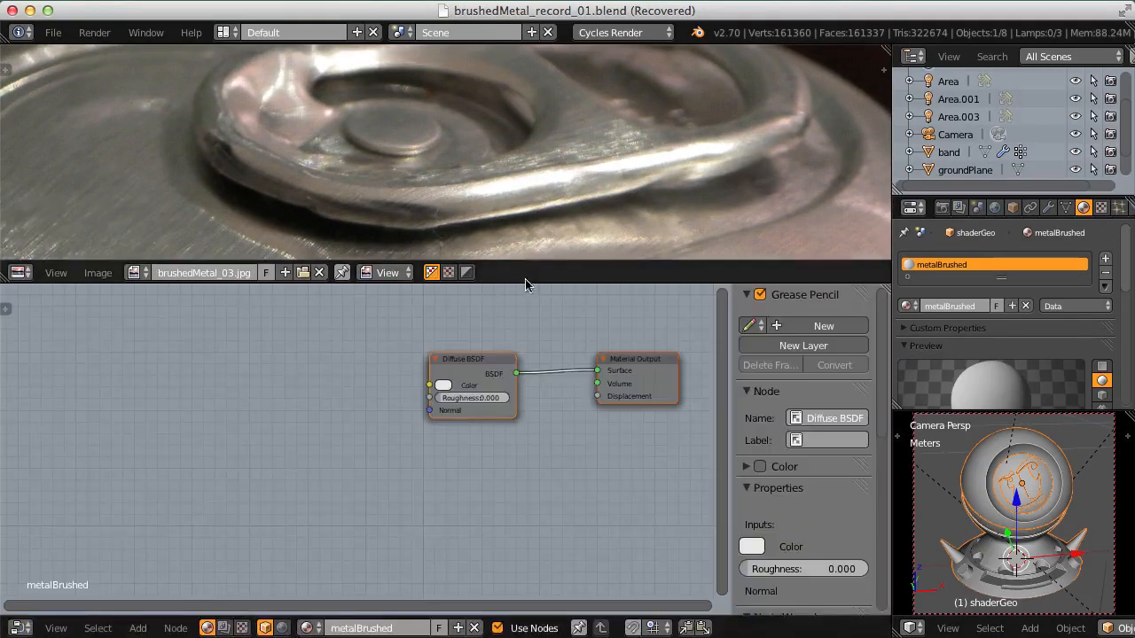
drag(524, 280, 520, 227)
Step: Add an Anisotropic BSDF node below the Diffuse BSDF and connect its output to the Material Output's Surface input
scroll(562, 296, up, 1)
middle_drag(567, 297, 450, 315)
key(shift+a)
mouse_move(417, 373)
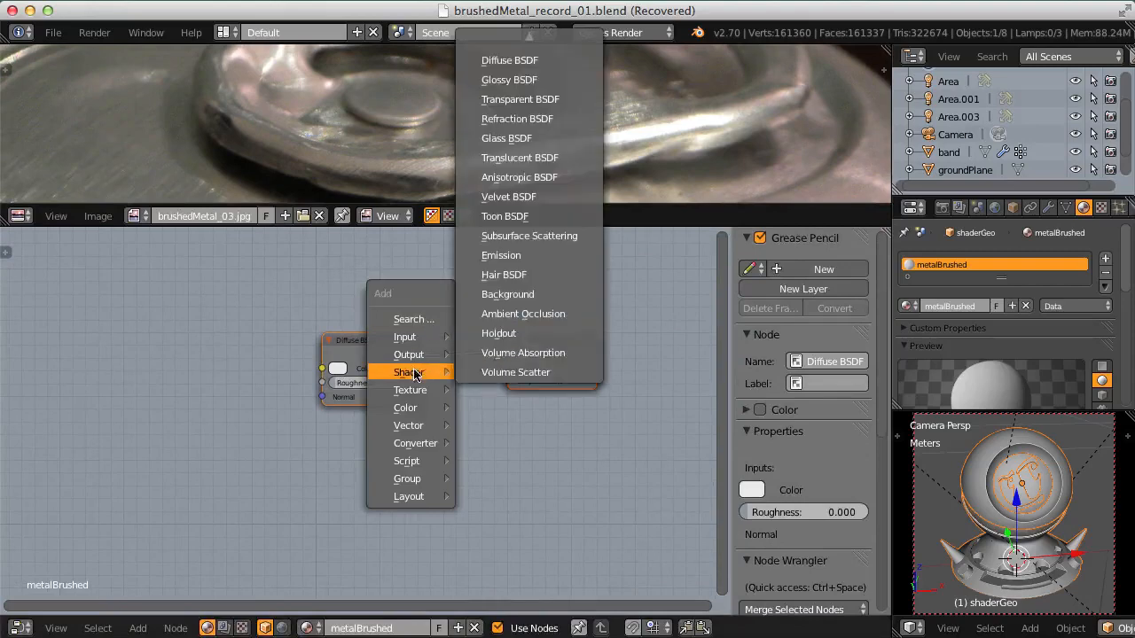
click(519, 177)
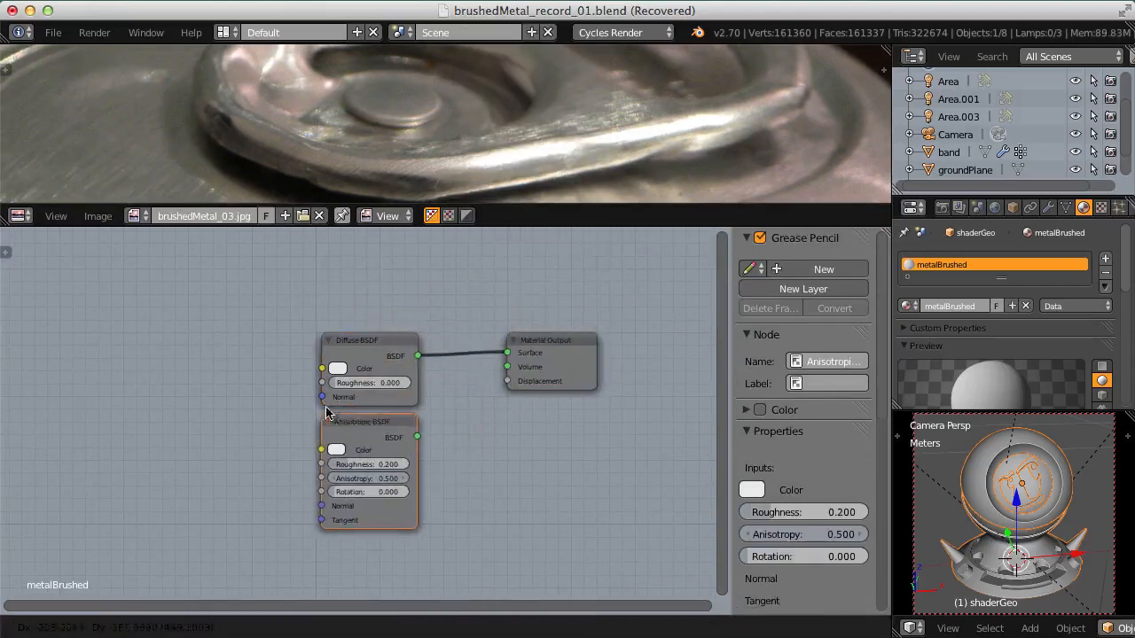
click(379, 436)
drag(404, 458, 508, 353)
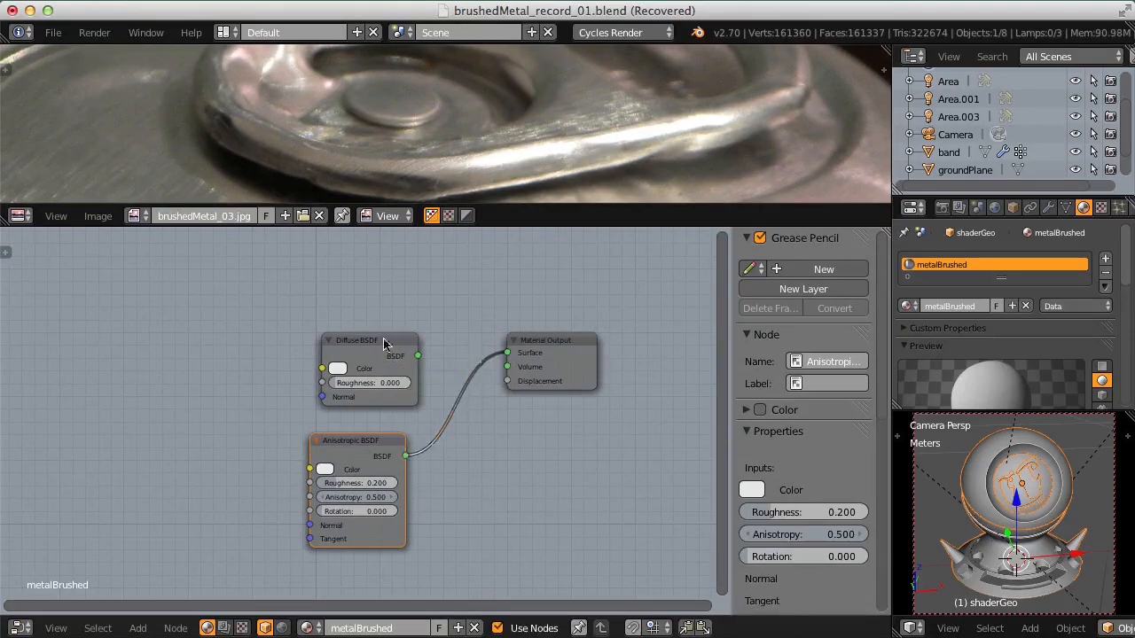
Step: Delete the Diffuse BSDF node, move the Anisotropic BSDF up into its place, and save the file
click(403, 350)
key(x)
drag(342, 449, 362, 379)
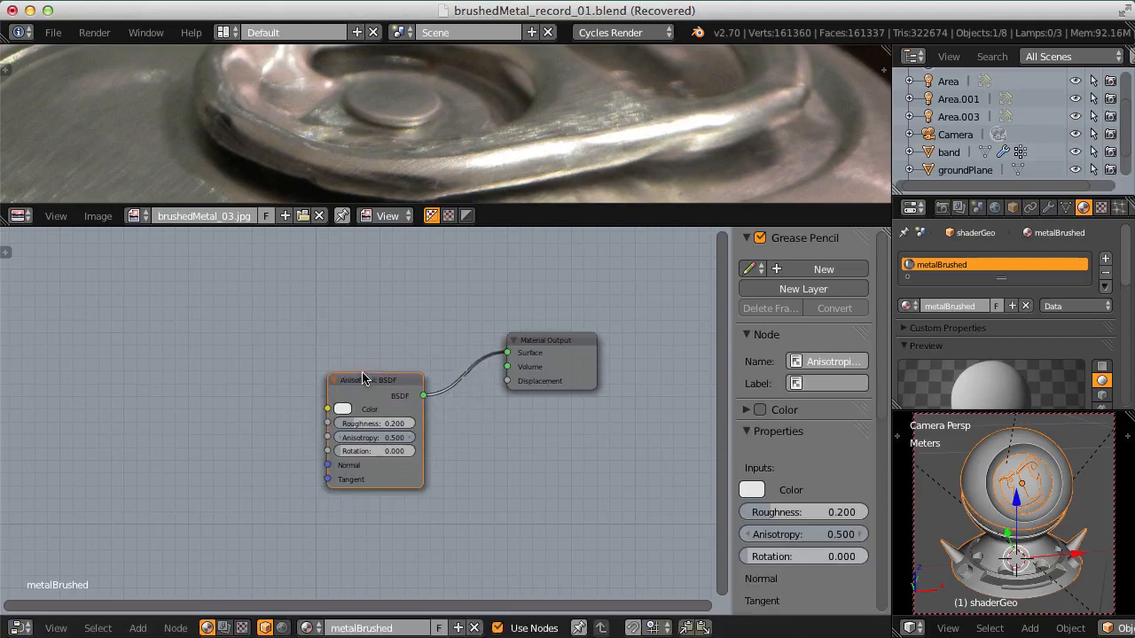
key(ctrl+s)
click(415, 344)
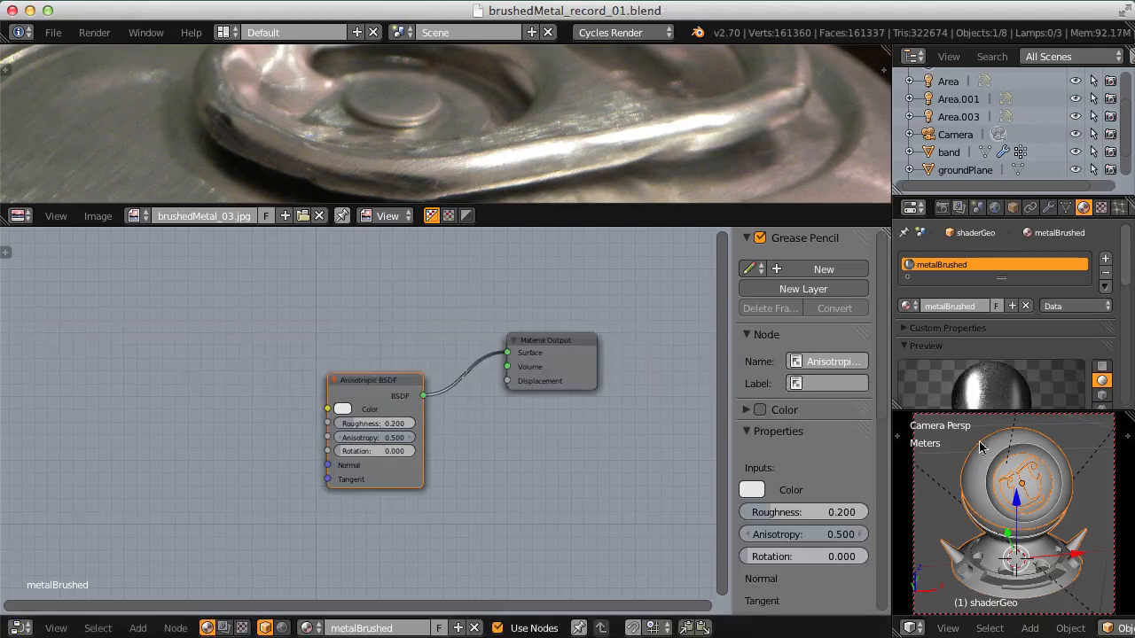
Step: Switch the 3D view to rendered shading and examine the metal highlights on shaderGeo's sphere and in the material preview
key(shift+z)
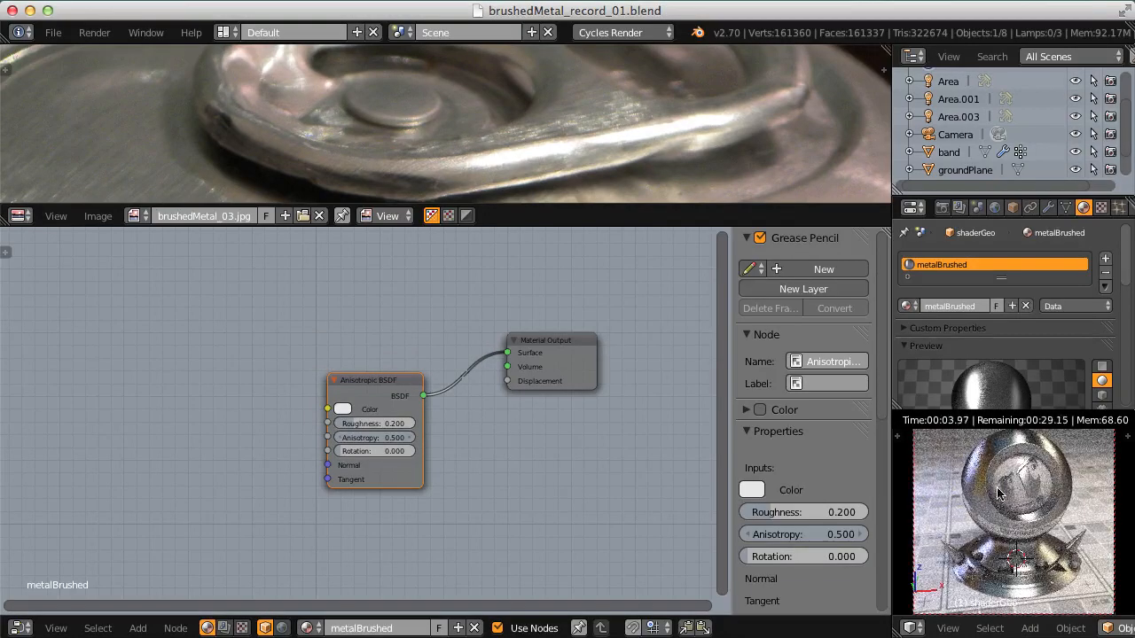
mouse_move(1007, 482)
middle_down()
mouse_move(976, 555)
mouse_move(1009, 481)
middle_up()
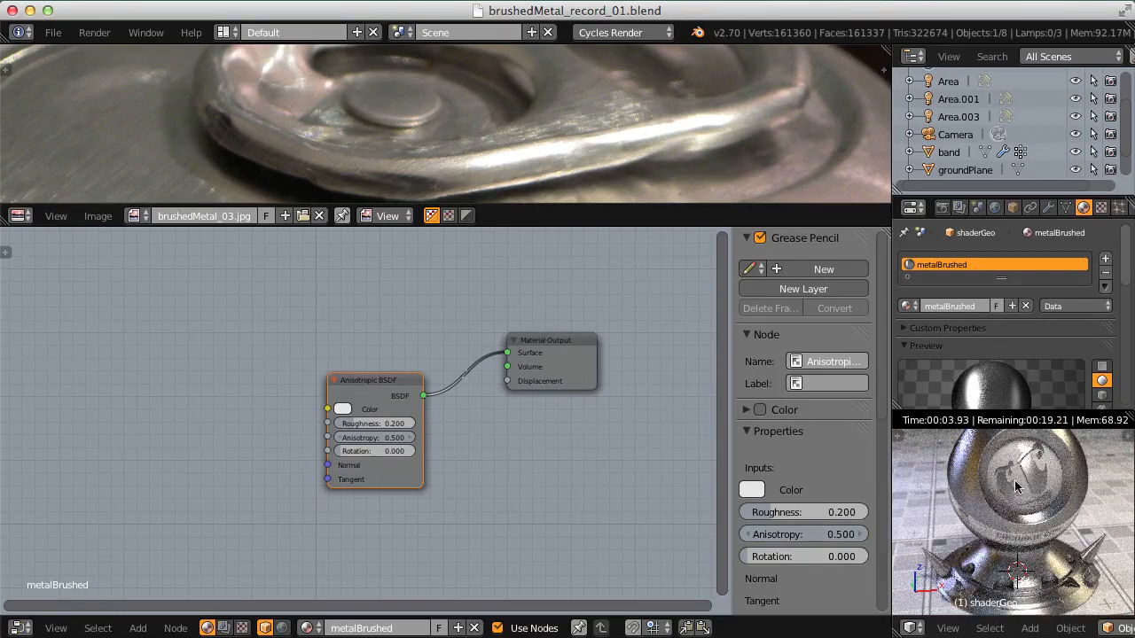
middle_drag(1014, 480, 998, 543)
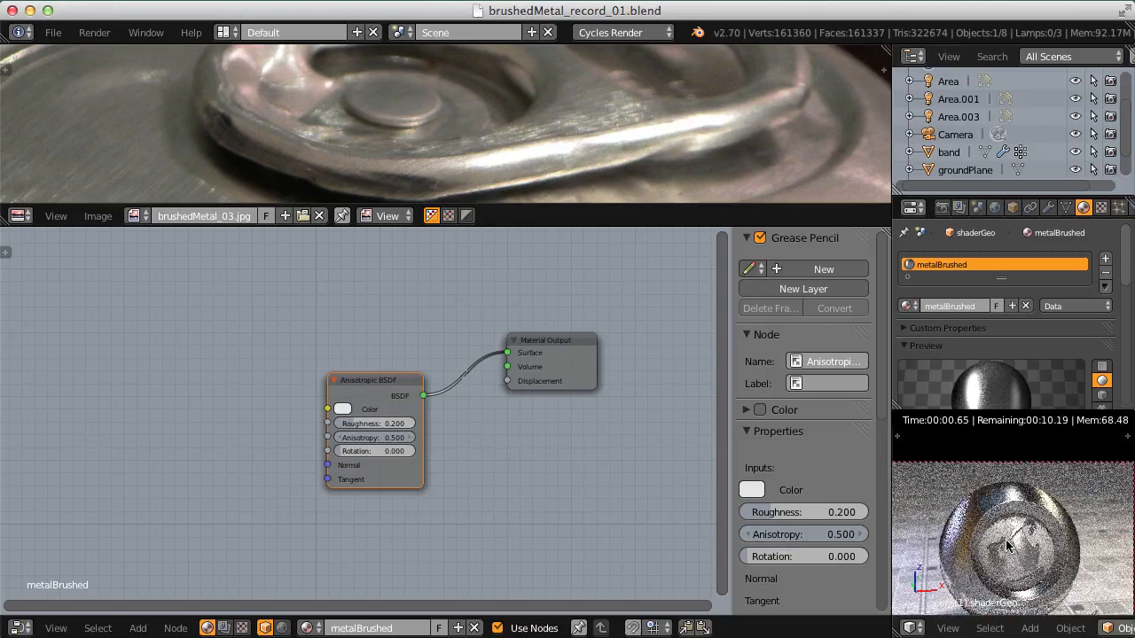
scroll(1023, 301, down, 3)
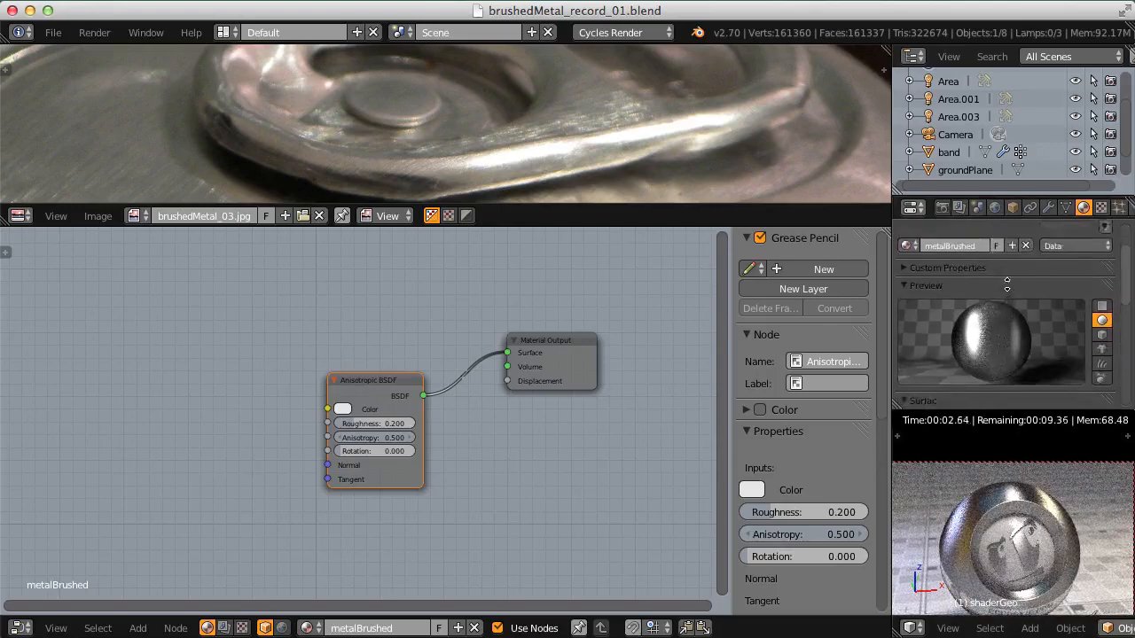
ctrl+middle_drag(988, 317, 982, 288)
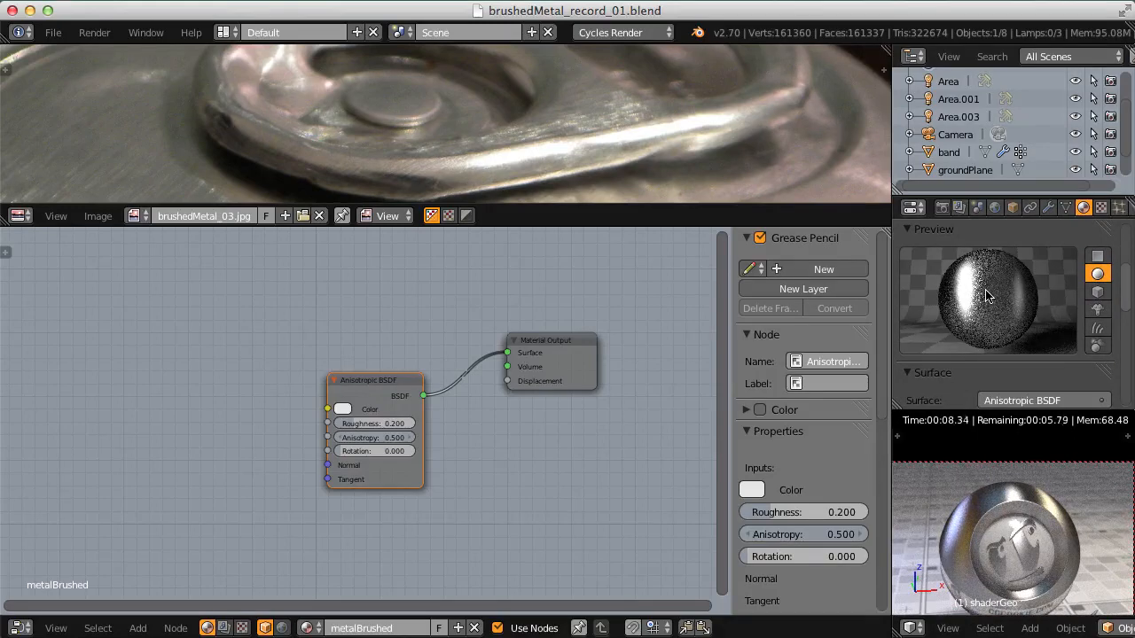
Step: Compare the highlight shape with the Anisotropic BSDF's Anisotropy at 0 and at 0.5
scroll(461, 496, up, 3)
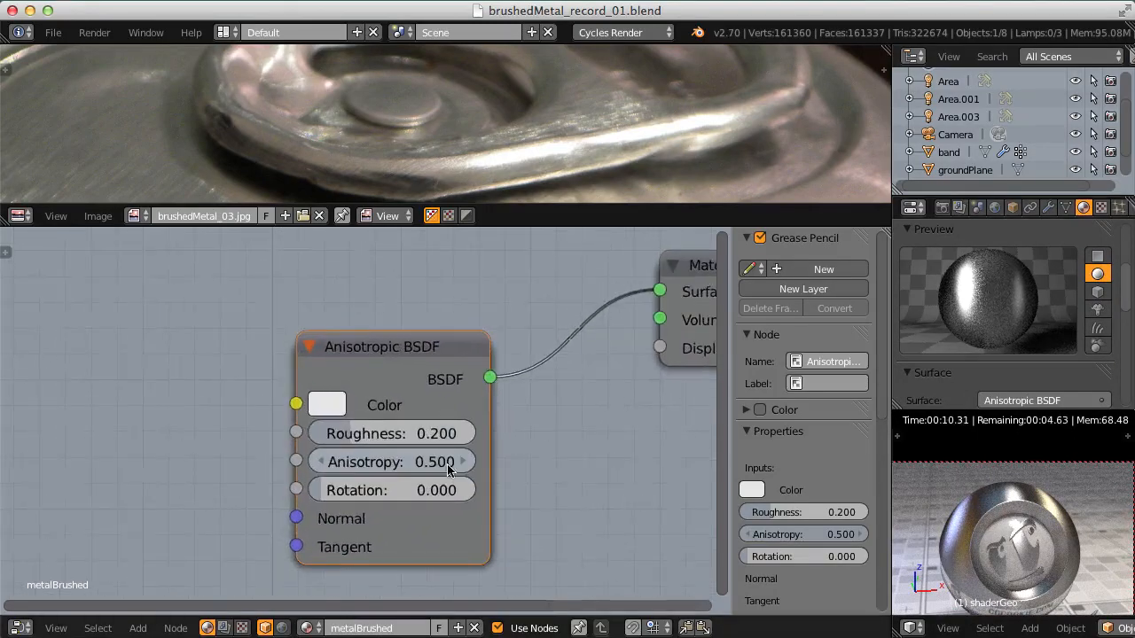
middle_drag(390, 454, 365, 432)
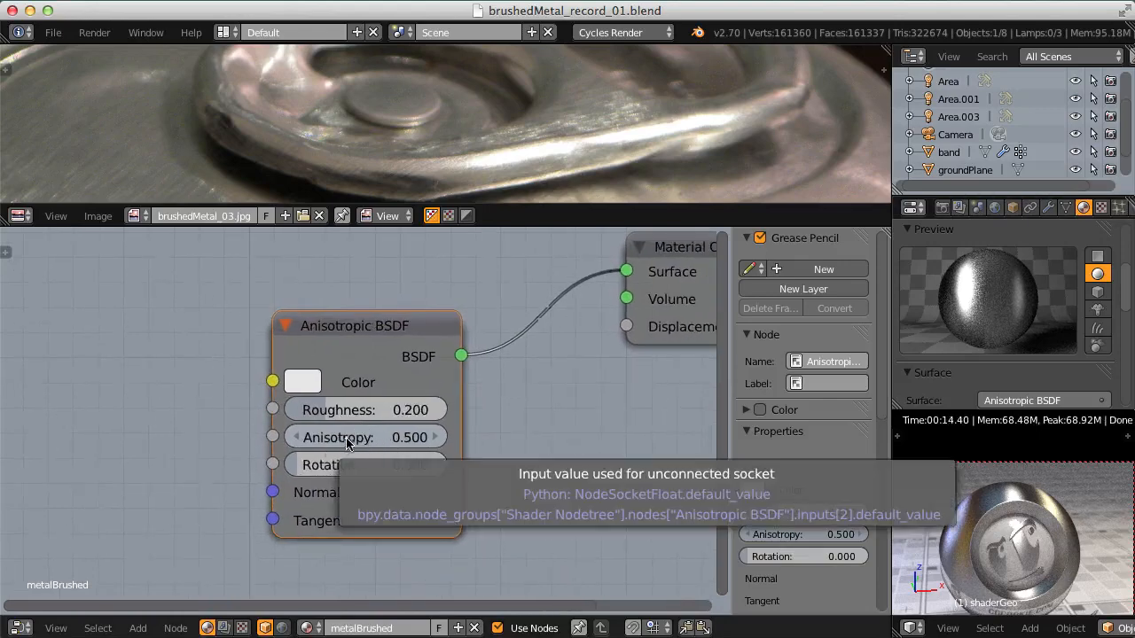
click(343, 438)
text(0)
key(Return)
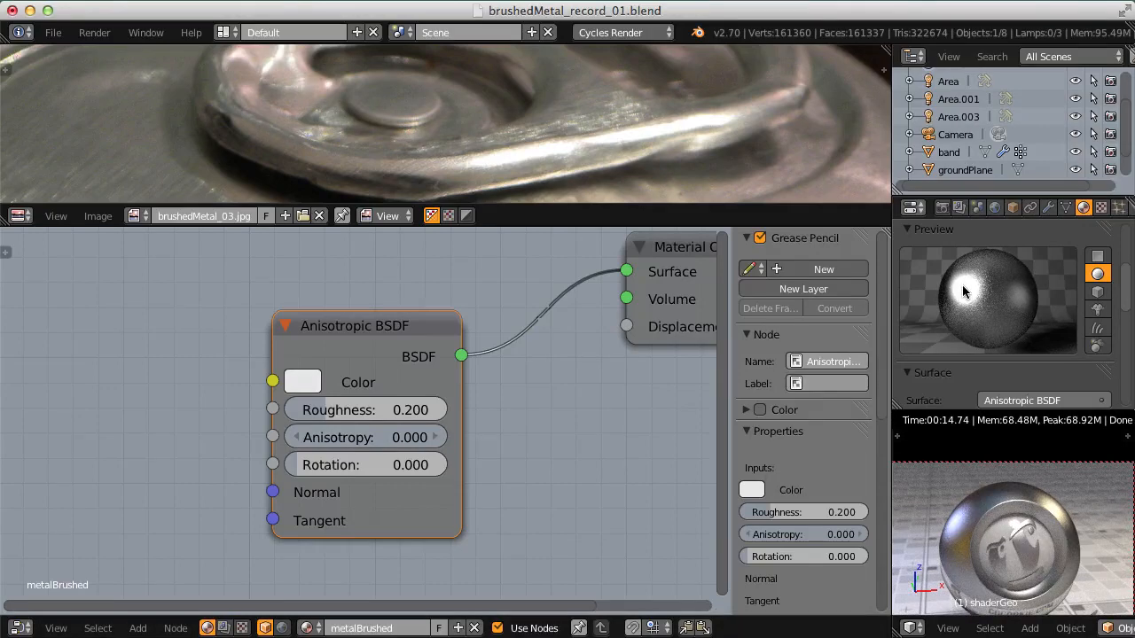
click(365, 435)
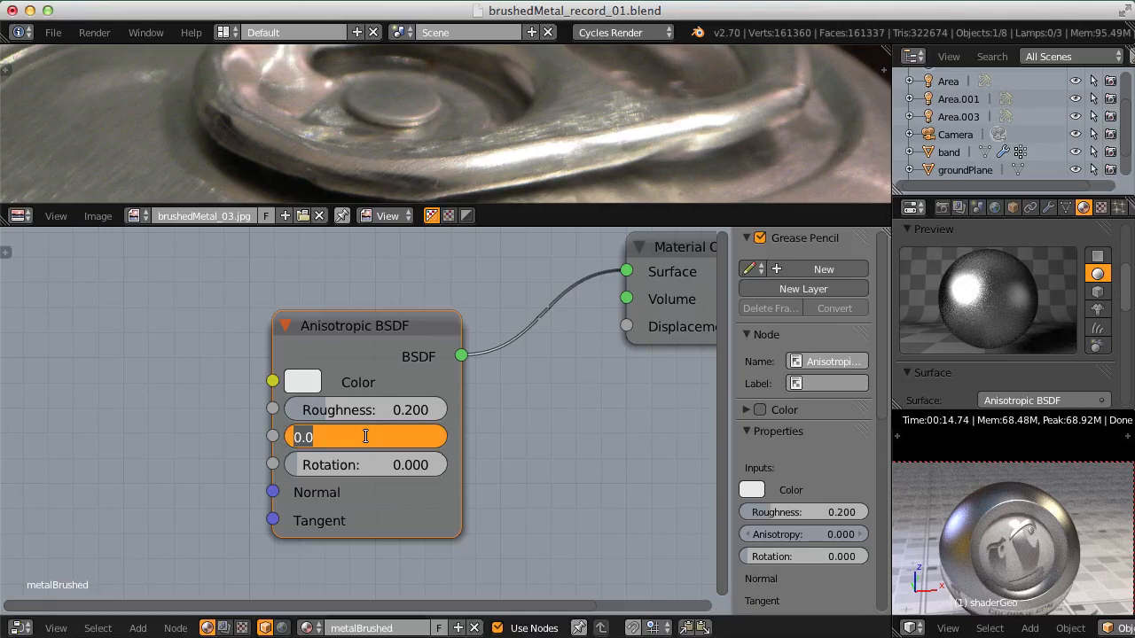
text(0.5)
key(Return)
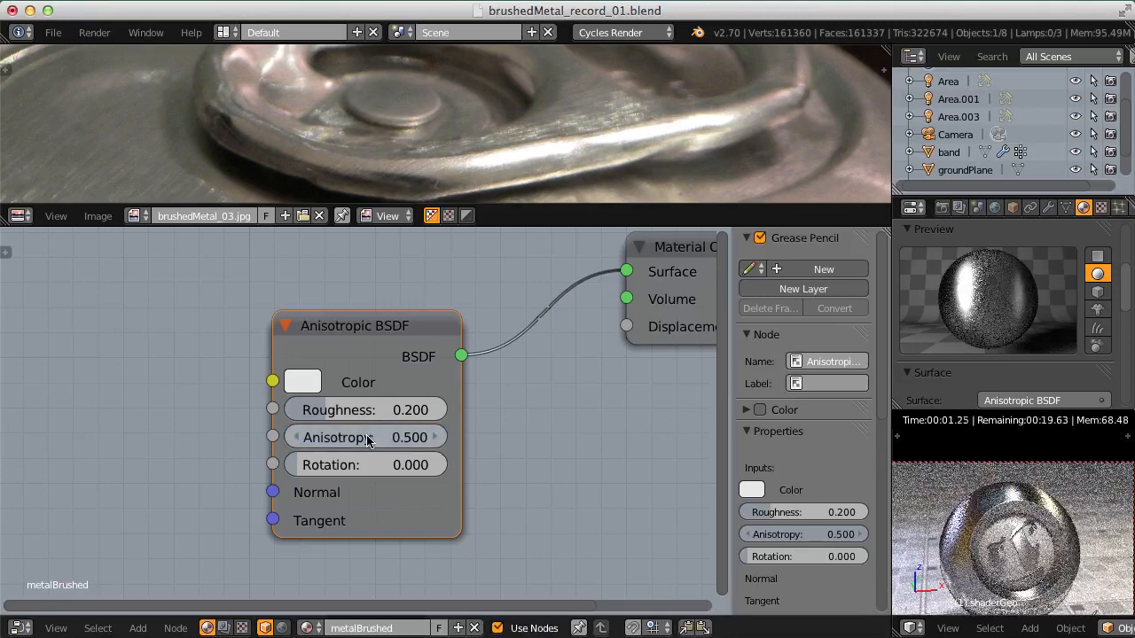
Step: Try Anisotropy values of 0.9 and 0.6 on the Anisotropic BSDF node
click(366, 437)
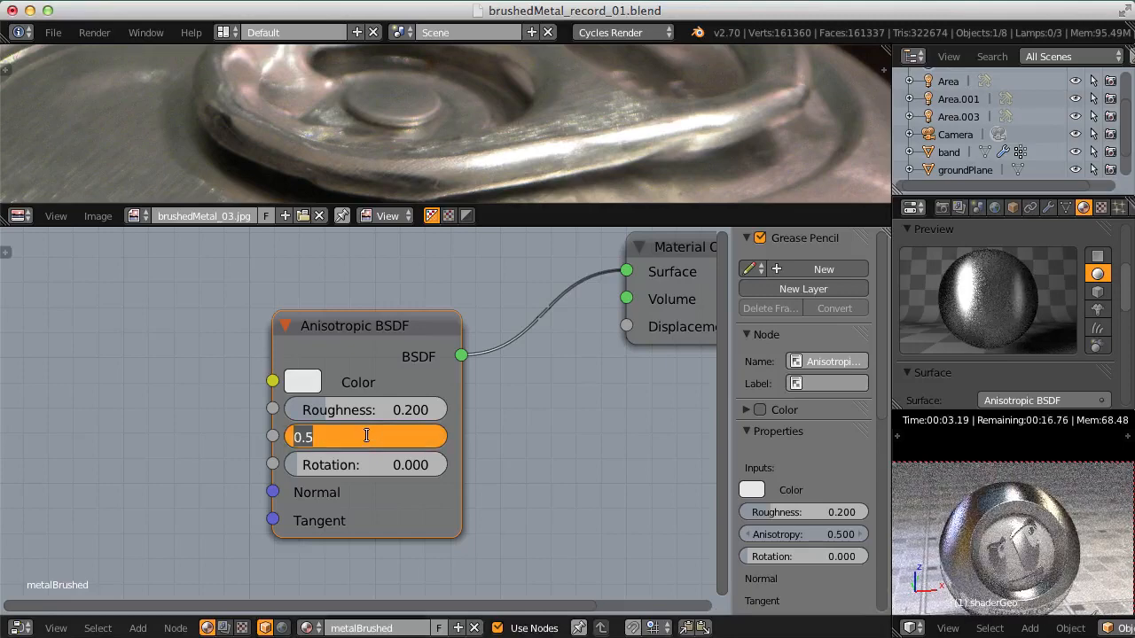
text(0.9)
key(Return)
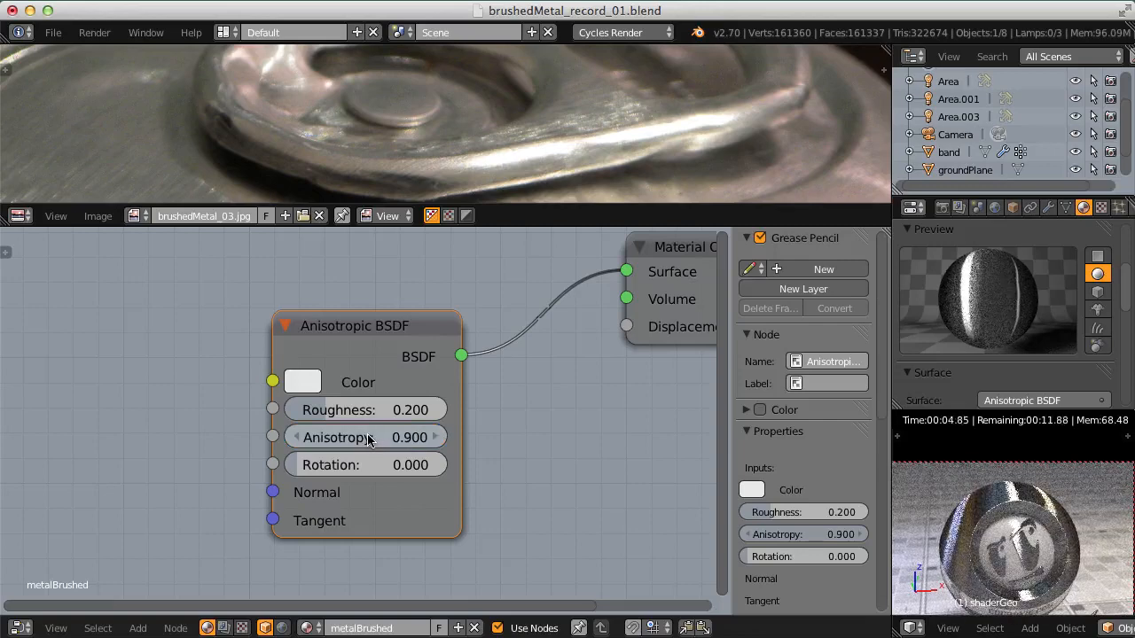
click(367, 439)
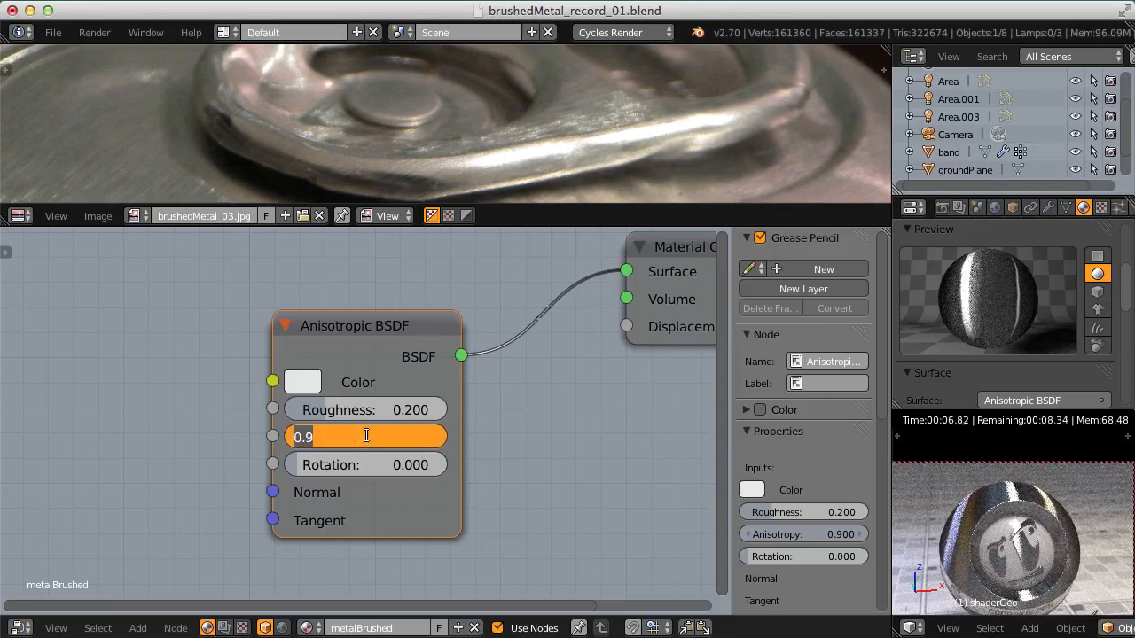
key(BackSpace)
text(.6)
key(Return)
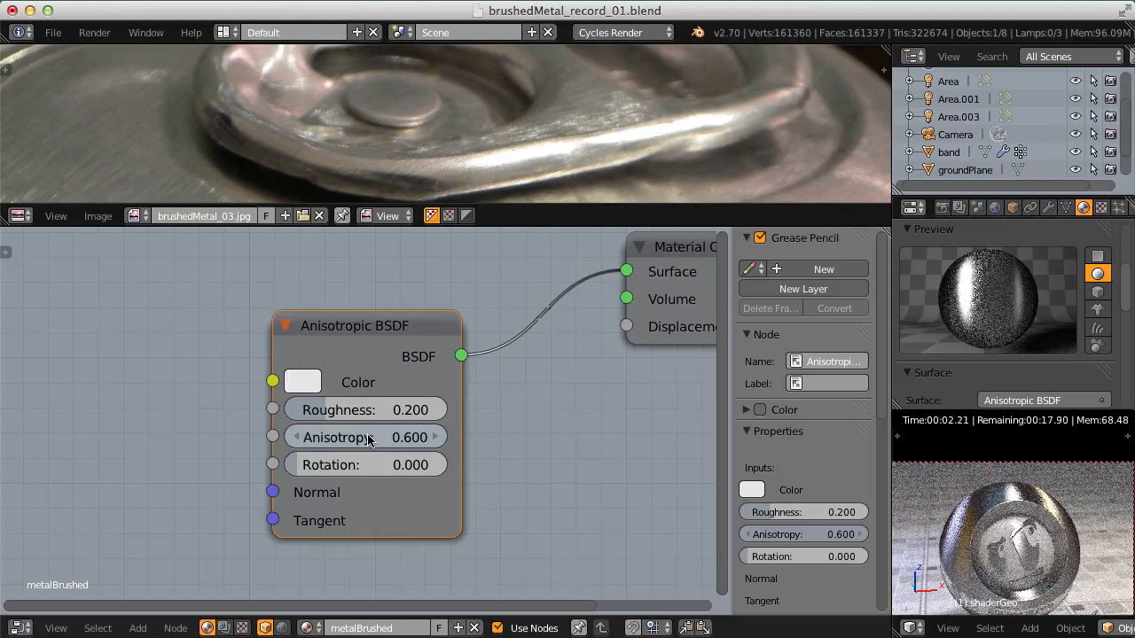
Step: Set the Anisotropic BSDF's Anisotropy to 0.7
click(368, 439)
text(.7)
key(Return)
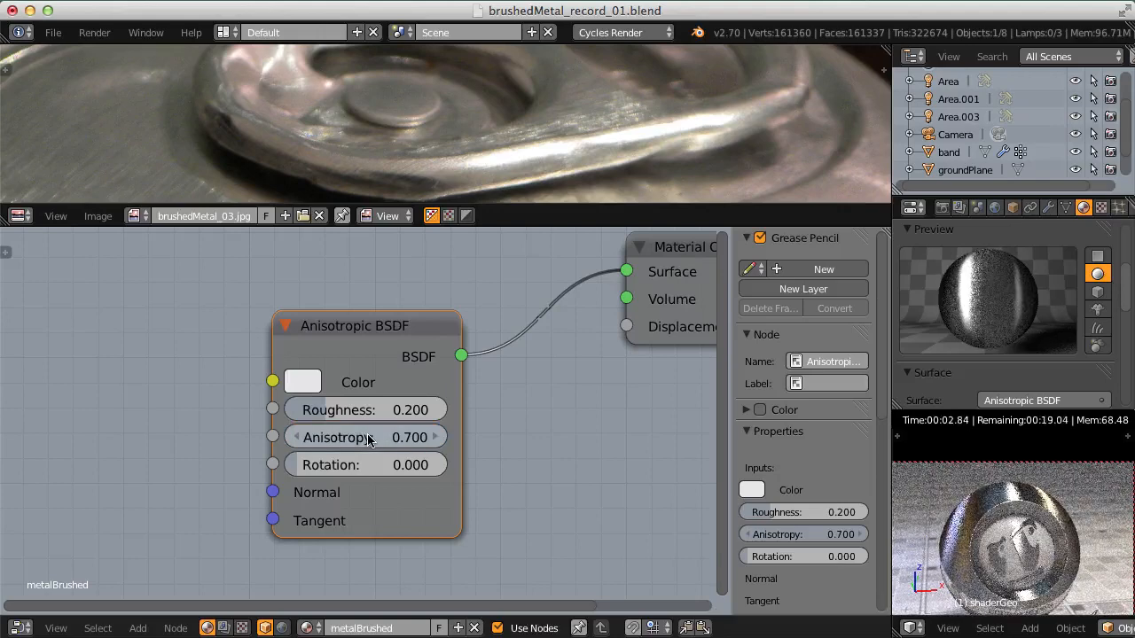
Step: Display the brushedMetal_01.jpg reference in the image editor and enlarge that area to show the vent slots and brushed surface
click(133, 215)
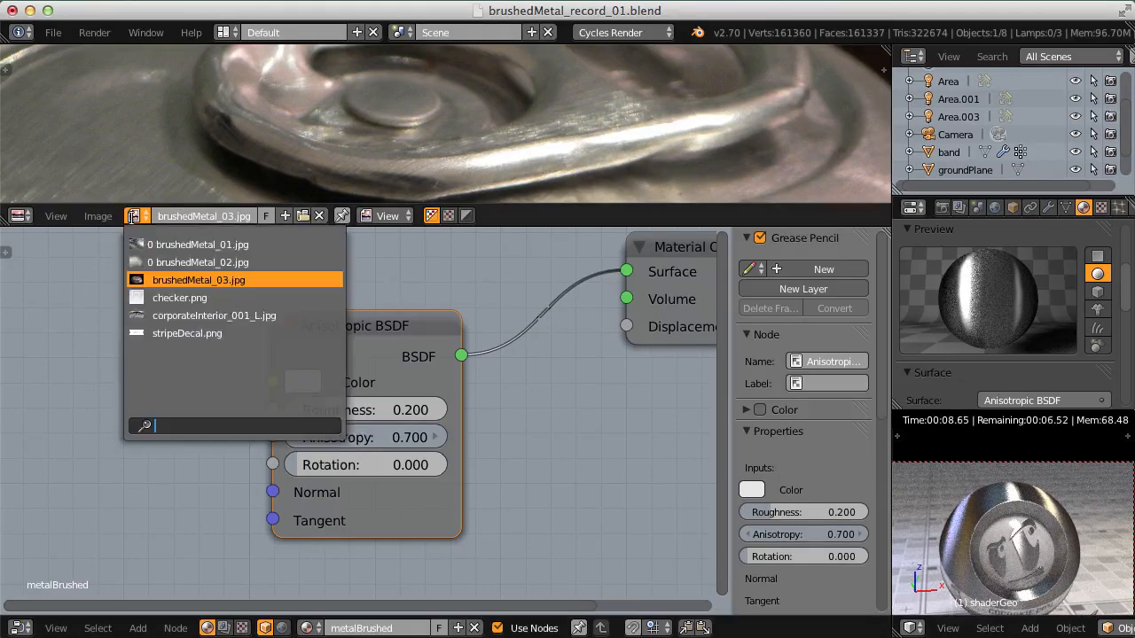
click(161, 245)
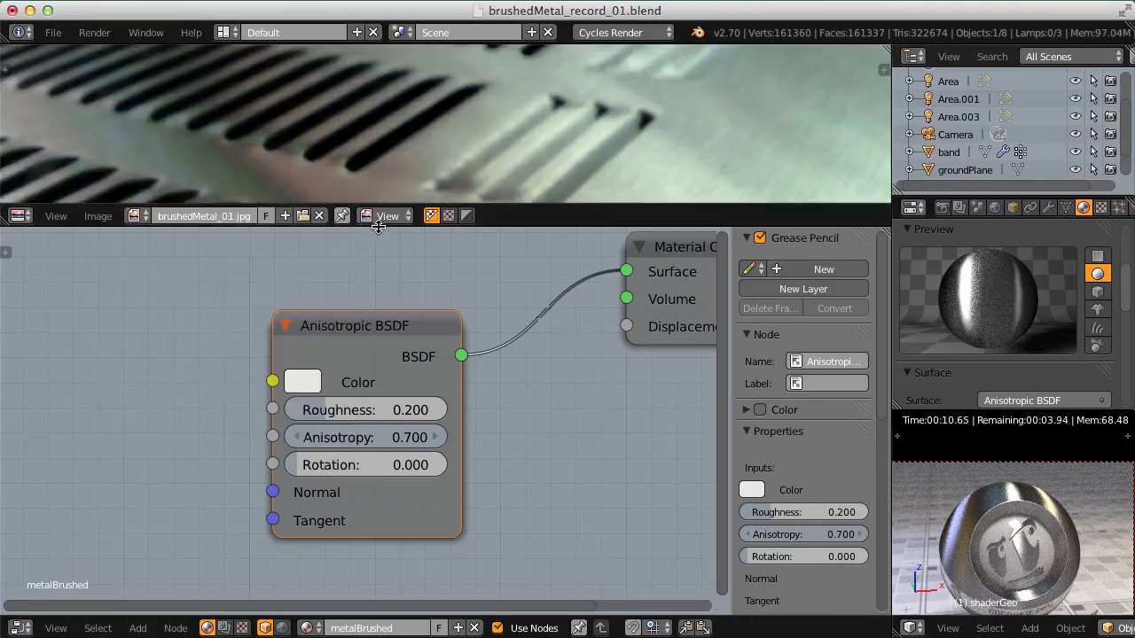
drag(379, 225, 382, 340)
scroll(485, 270, down, 3)
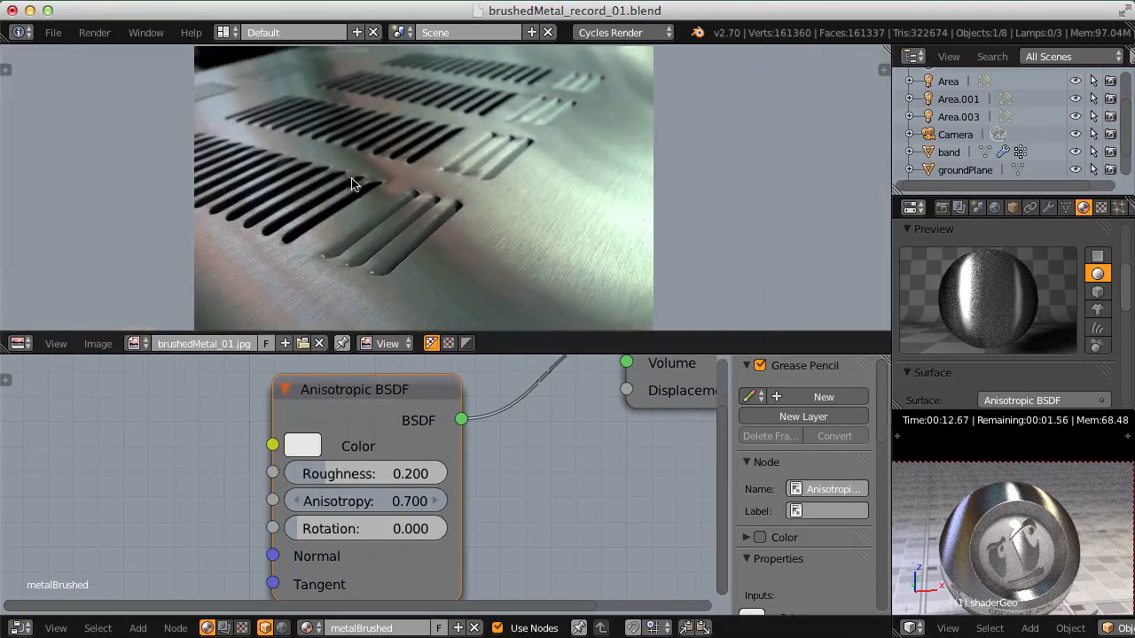
middle_drag(514, 265, 502, 247)
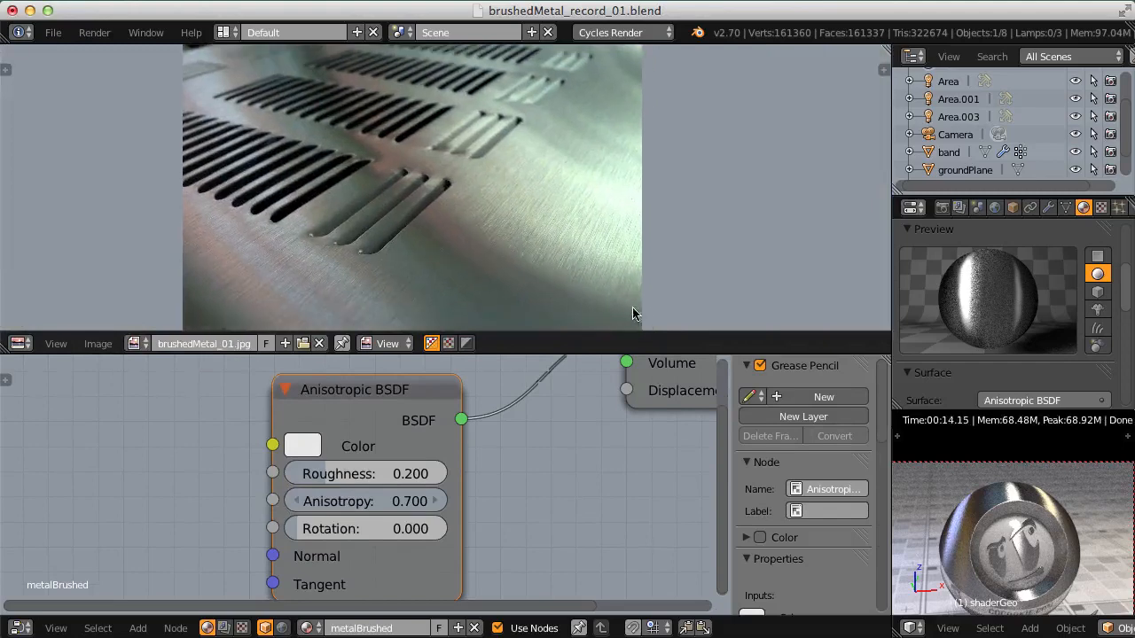
scroll(407, 239, down, 1)
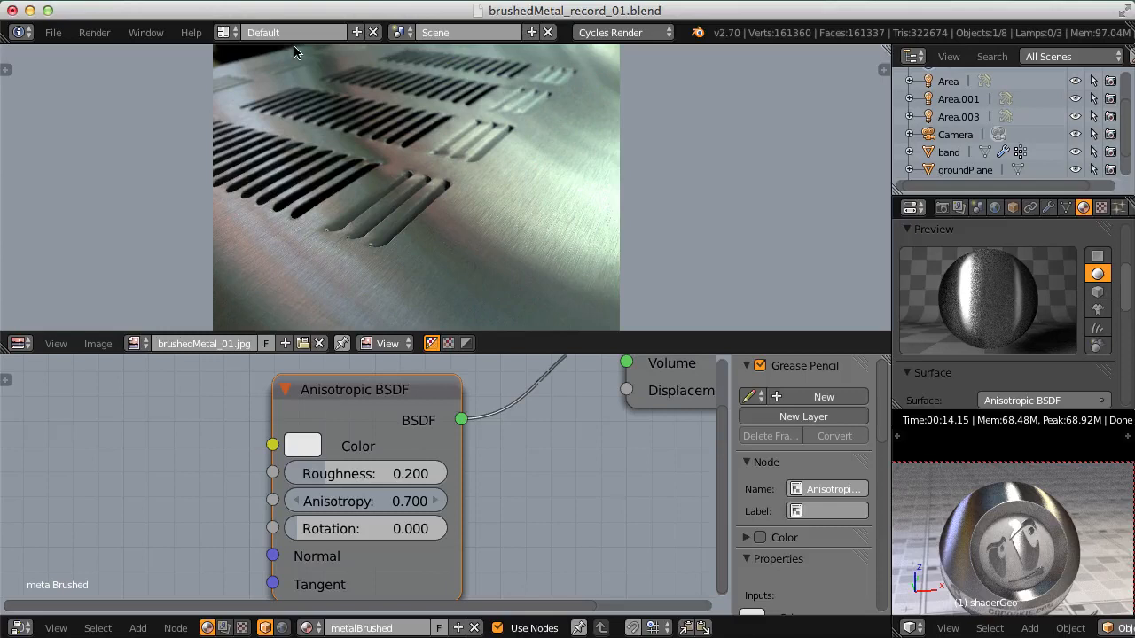
Step: Enlarge the node editor and compare the rendered rim of shaderGeo close up with the brushed grain in brushedMetal_01.jpg
drag(520, 353, 493, 190)
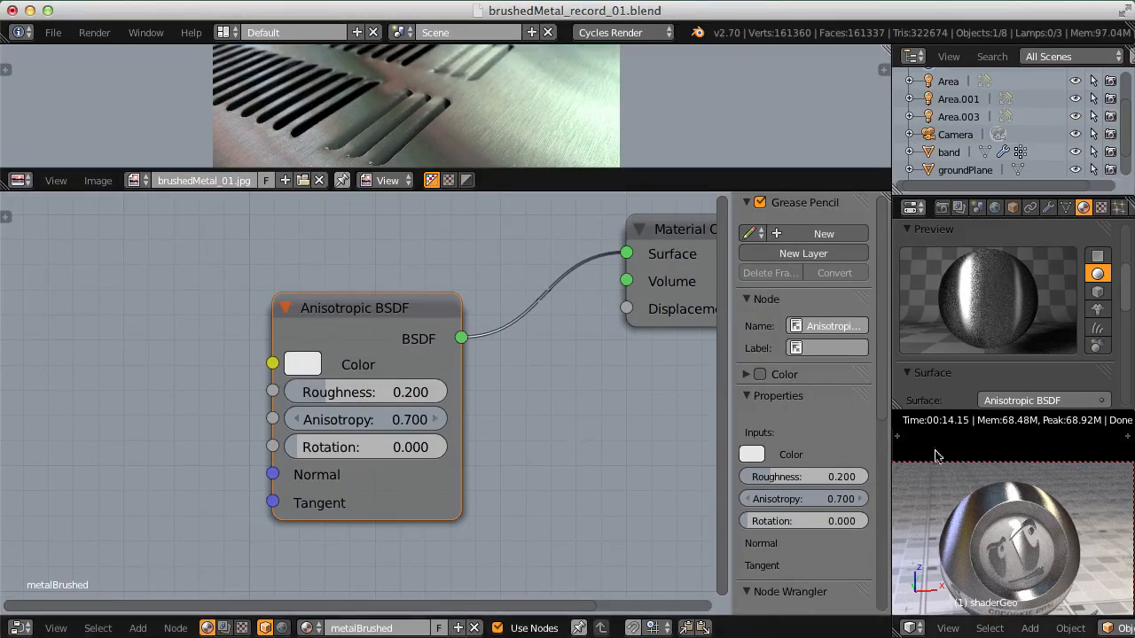
scroll(1067, 470, up, 3)
middle_drag(1065, 472, 1015, 489)
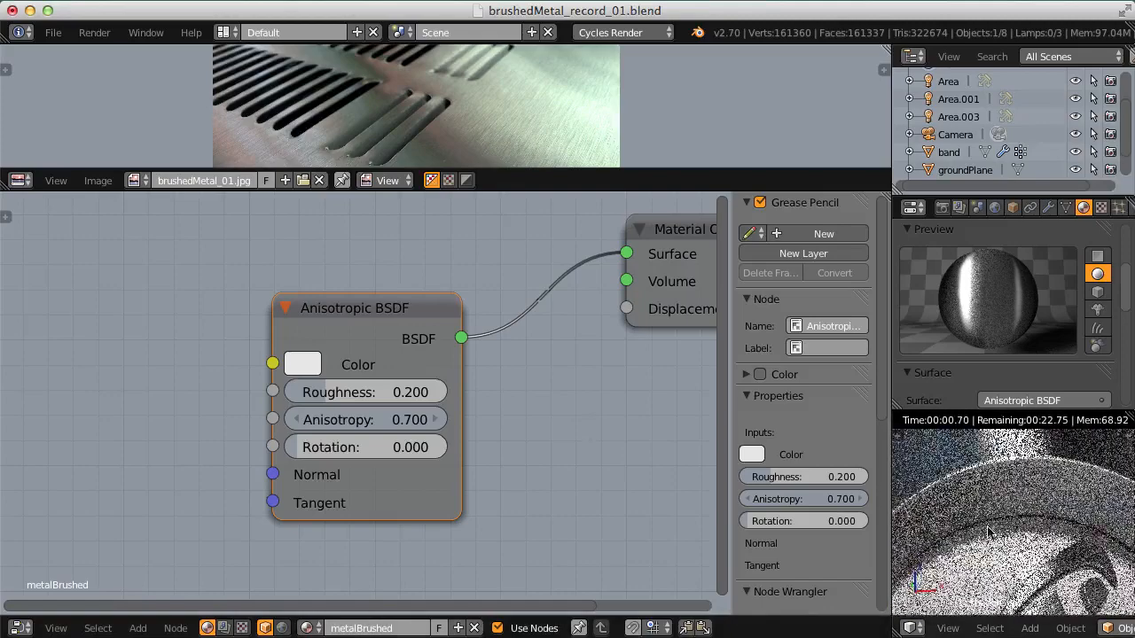
middle_drag(1041, 443, 1012, 597)
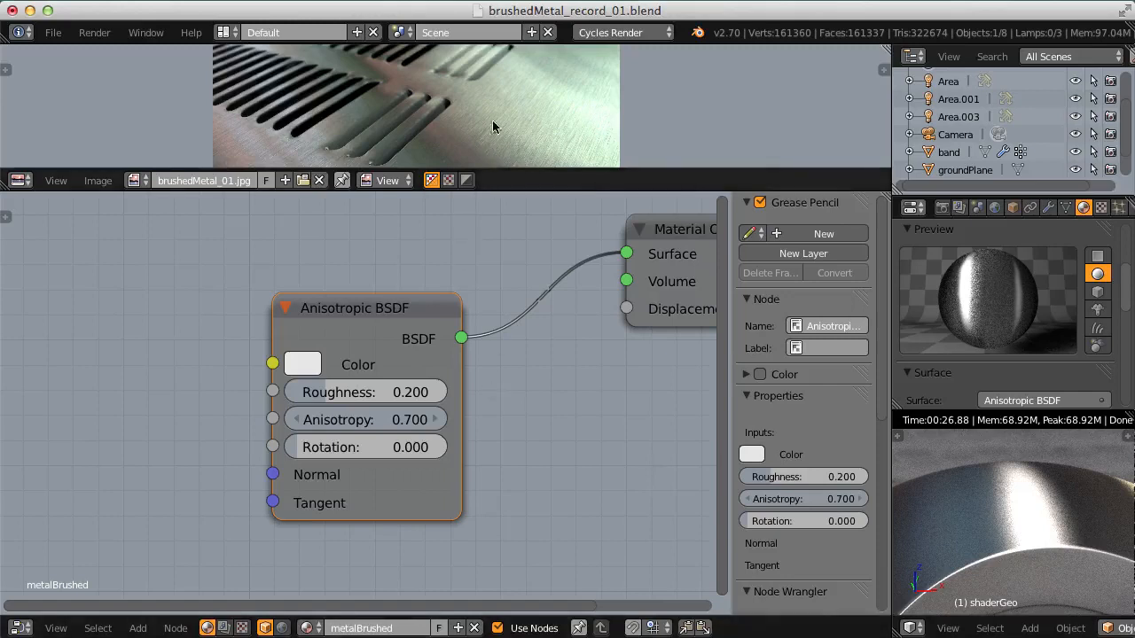
ctrl+middle_drag(494, 127, 432, 226)
ctrl+middle_drag(576, 92, 546, 89)
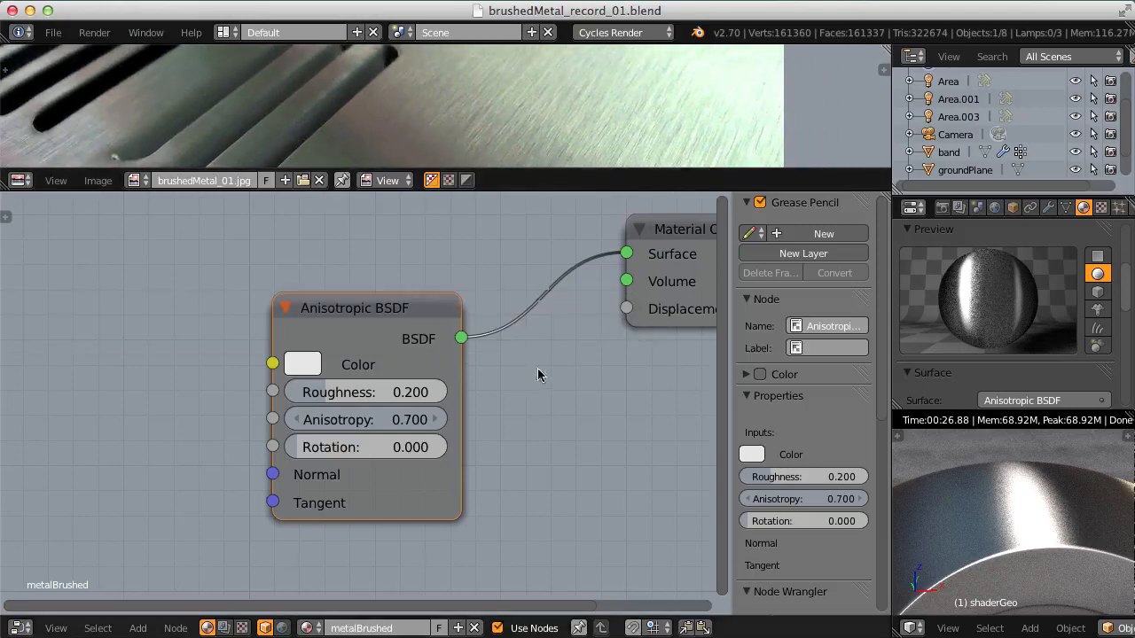
Step: Add a Noise Texture node to the metalBrushed material, below and to the left of the Anisotropic BSDF
scroll(467, 294, down, 4)
middle_drag(467, 294, 554, 311)
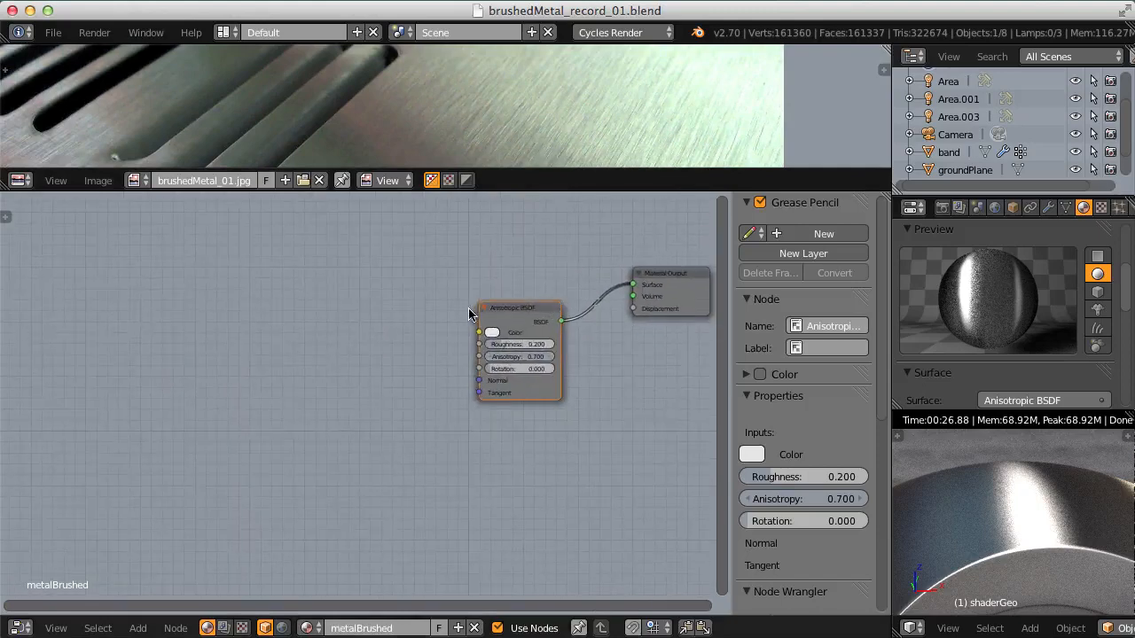
key(shift+a)
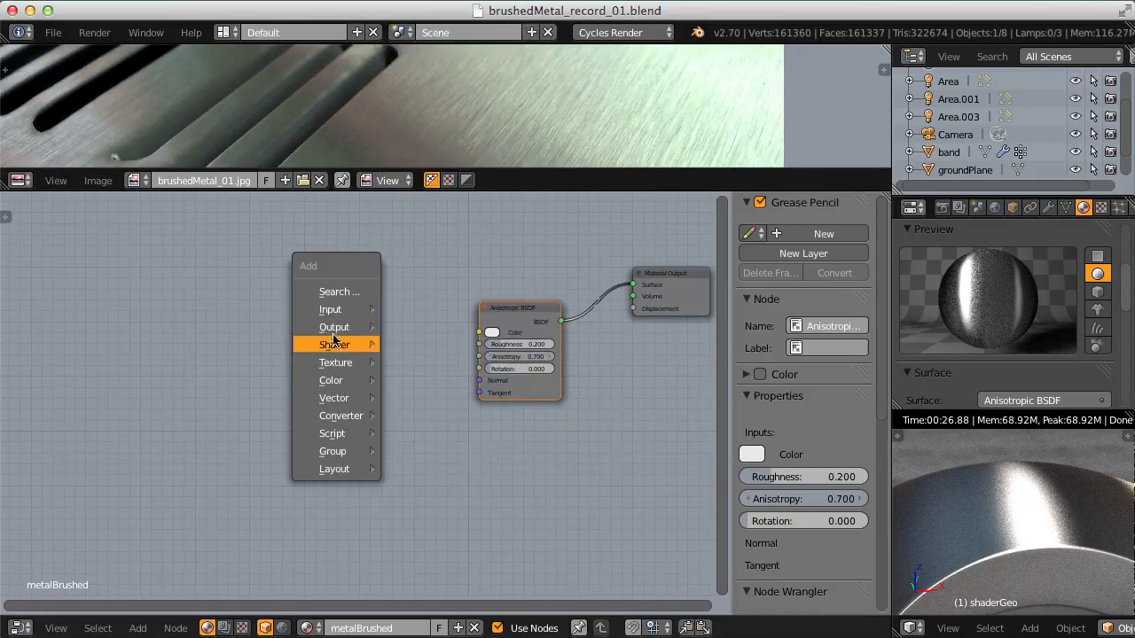
mouse_move(335, 363)
click(421, 421)
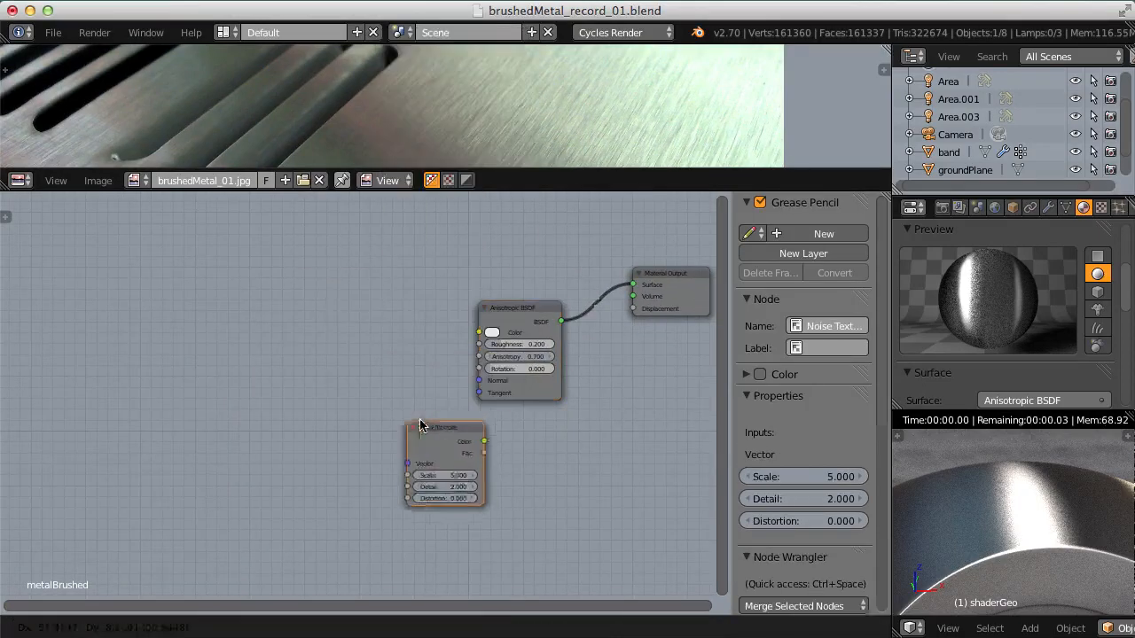
click(225, 448)
Step: Add a Texture Coordinate node to the left of the Noise Texture
key(shift+a)
mouse_move(223, 341)
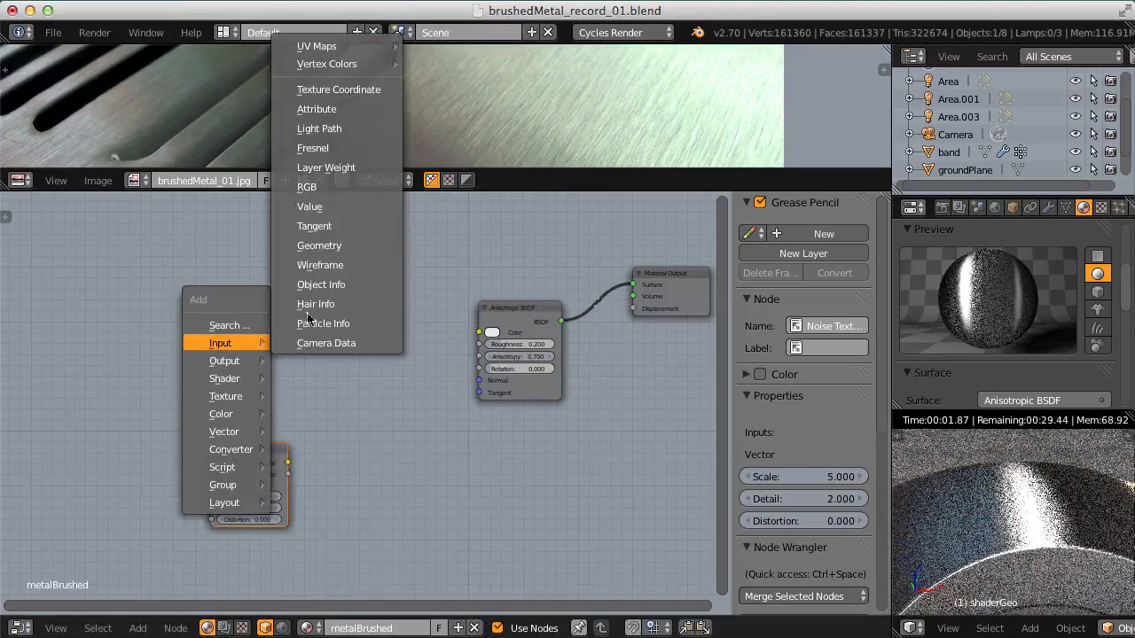
click(339, 90)
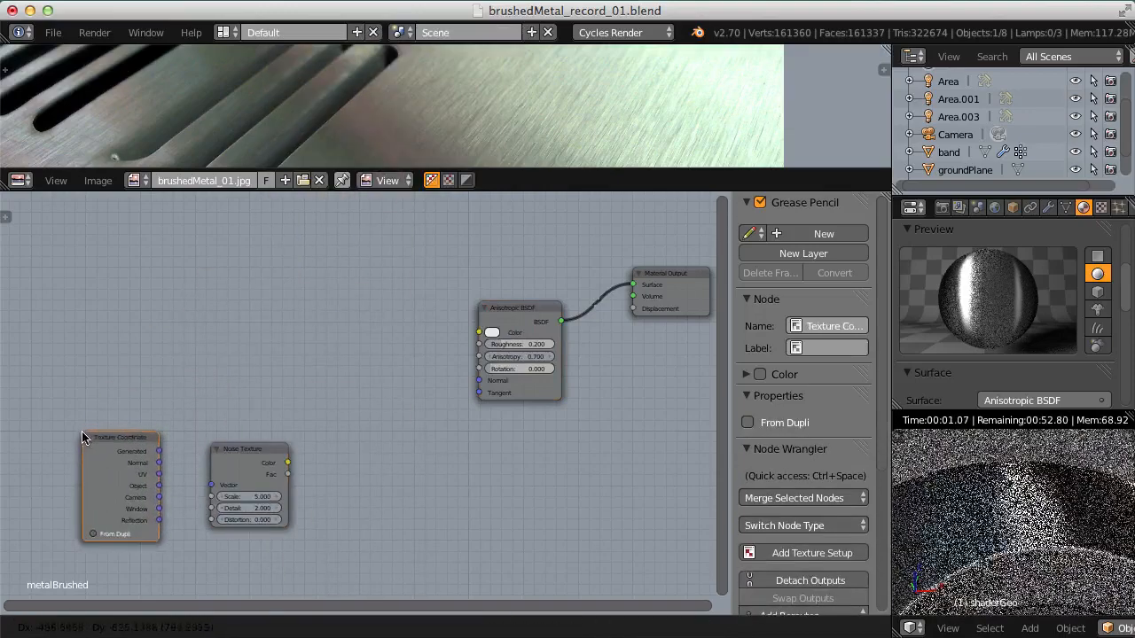
middle_drag(161, 401, 272, 370)
Step: Add a Mapping node and arrange it with the Texture Coordinate node to the left of the Noise Texture
key(shift+a)
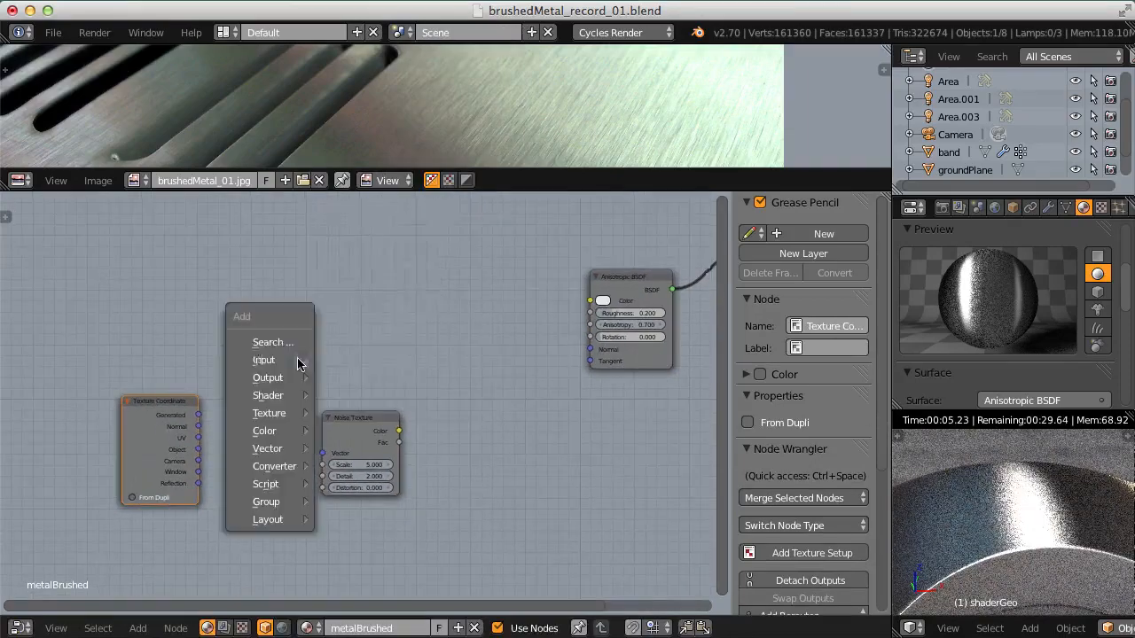
mouse_move(283, 448)
click(346, 450)
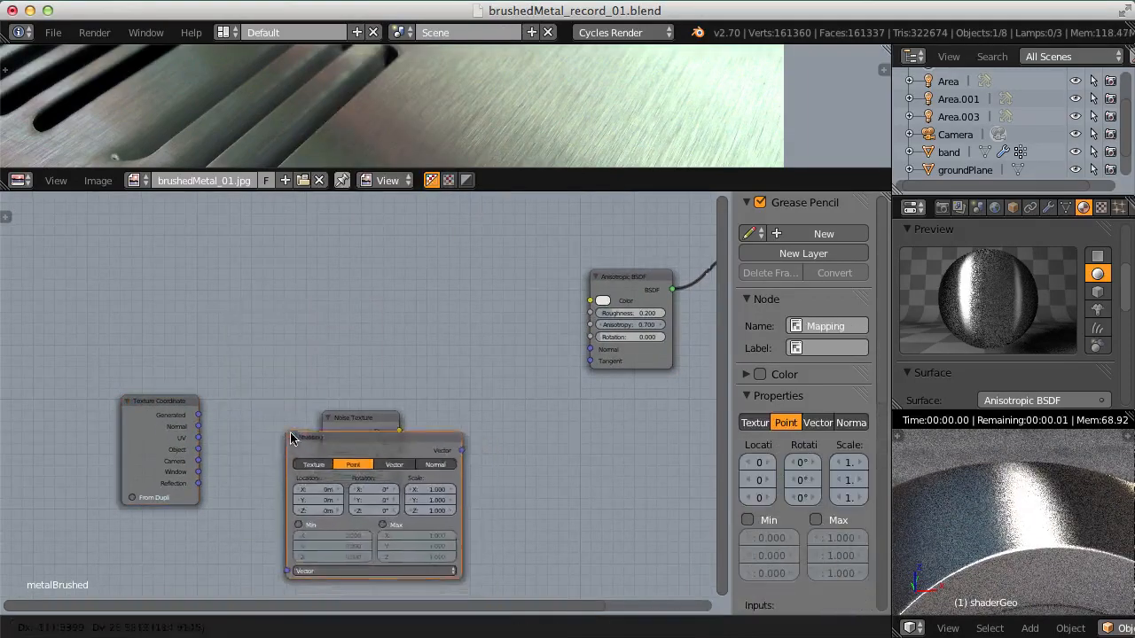
click(279, 412)
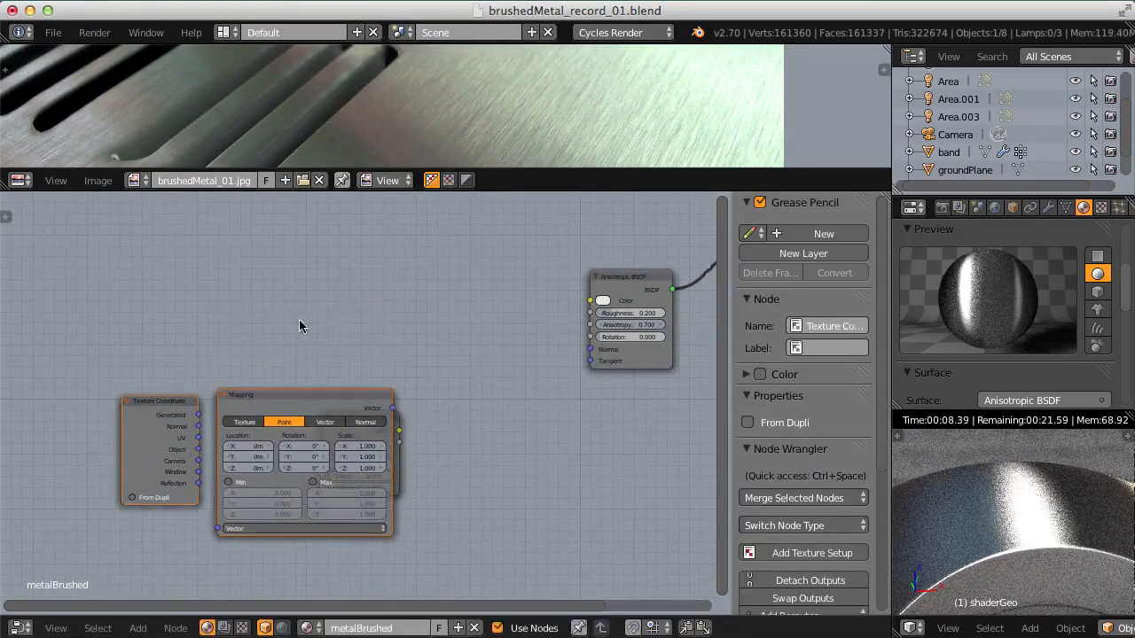
key(g)
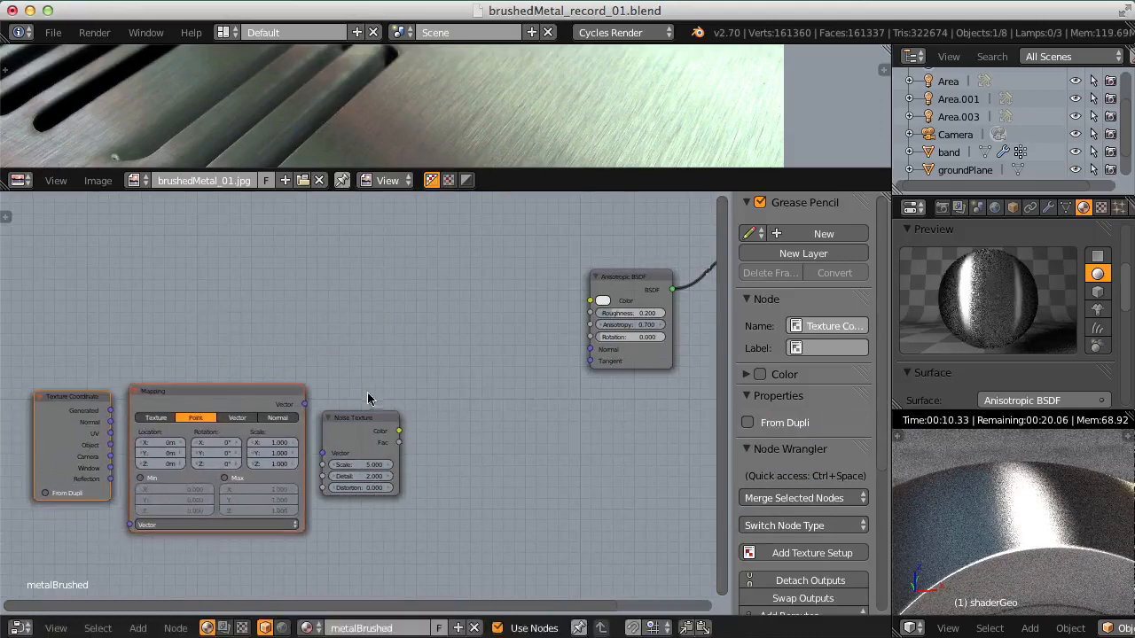
scroll(372, 398, down, 2)
scroll(444, 364, up, 1)
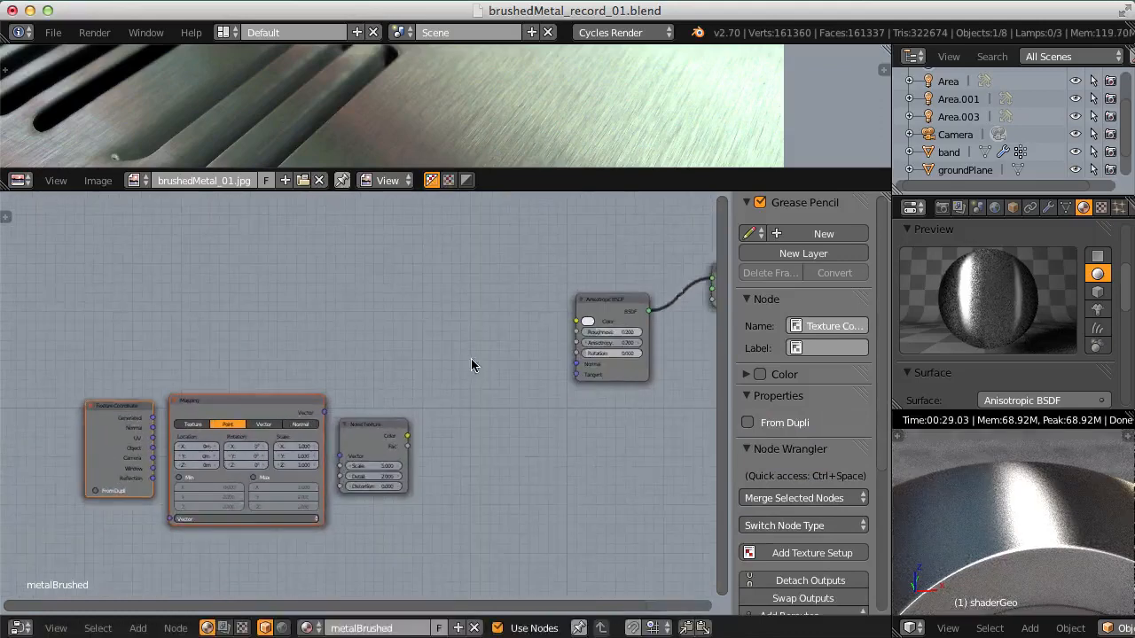
scroll(470, 370, up, 2)
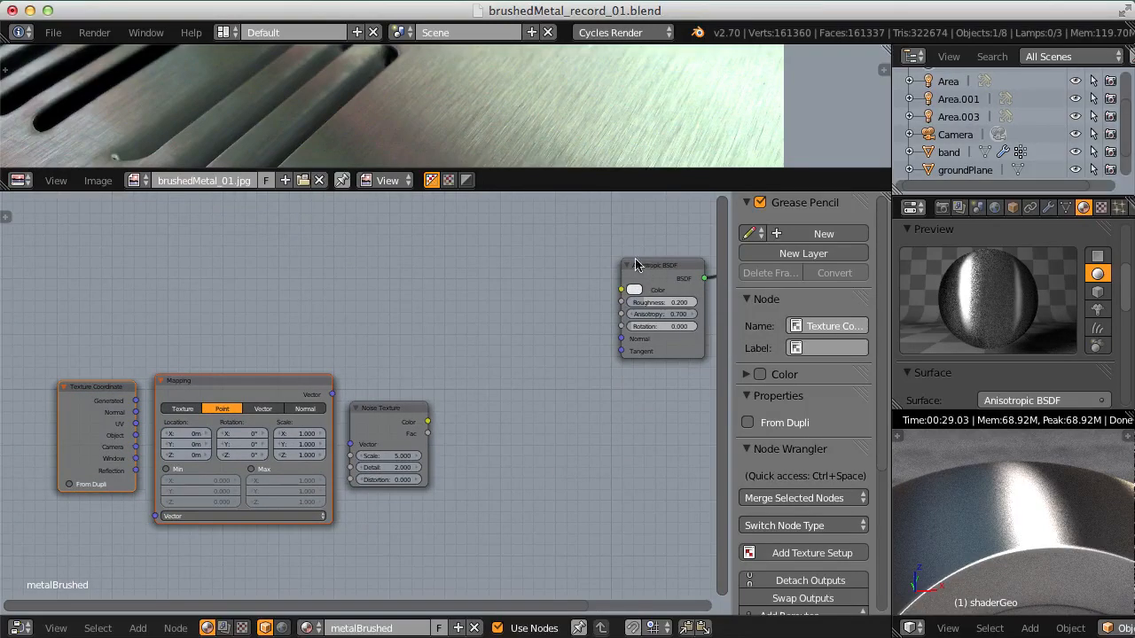
scroll(635, 264, right, 5)
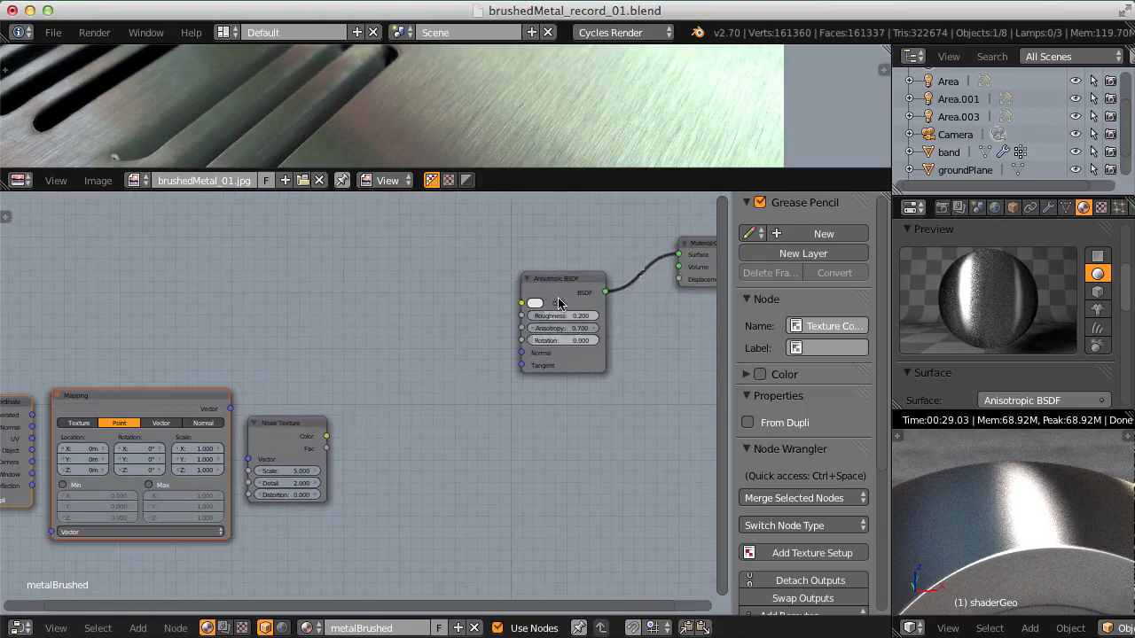
scroll(558, 304, down, 2)
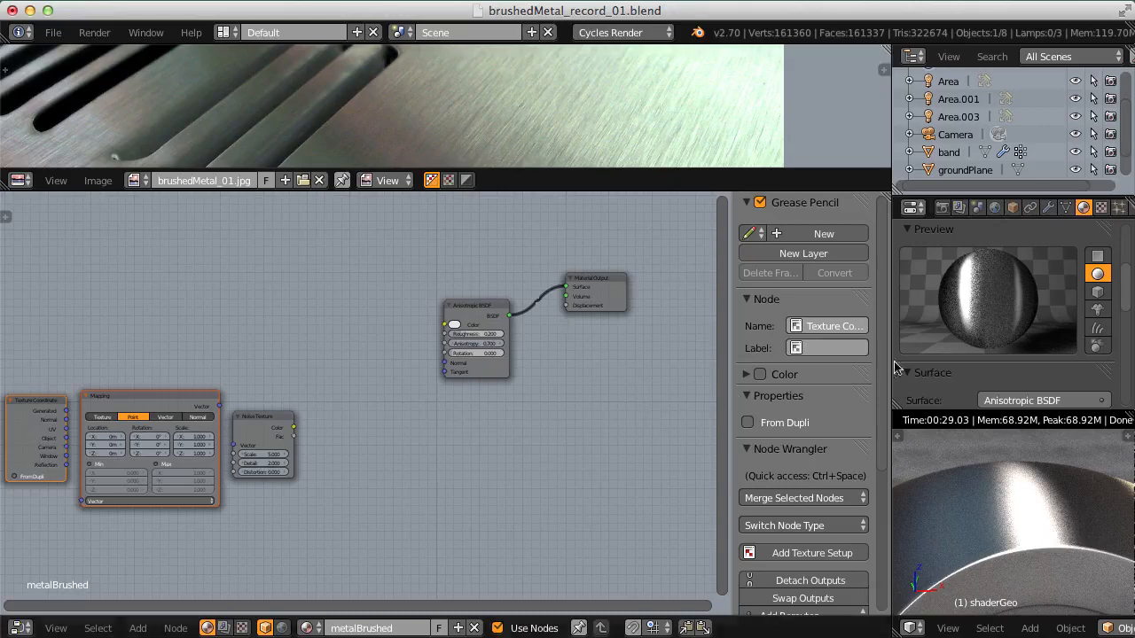
Step: Preview the Noise Texture's Color output on shaderGeo through a Node Wrangler emission viewer
scroll(881, 426, down, 3)
scroll(882, 412, up, 2)
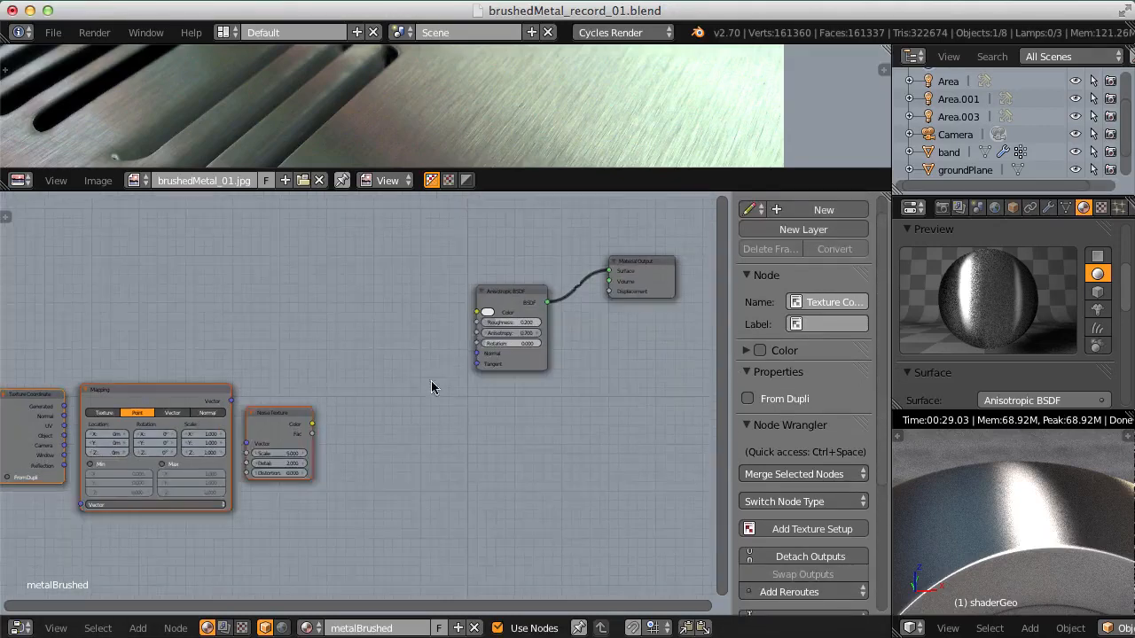
middle_drag(430, 380, 516, 351)
scroll(415, 391, up, 3)
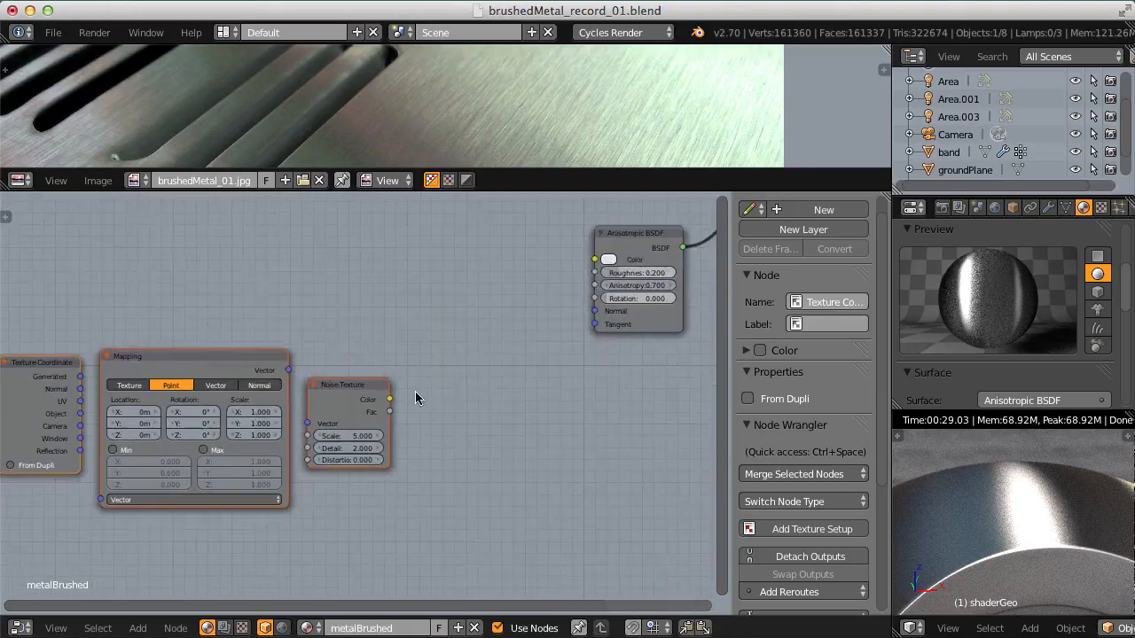
ctrl+shift+click(345, 383)
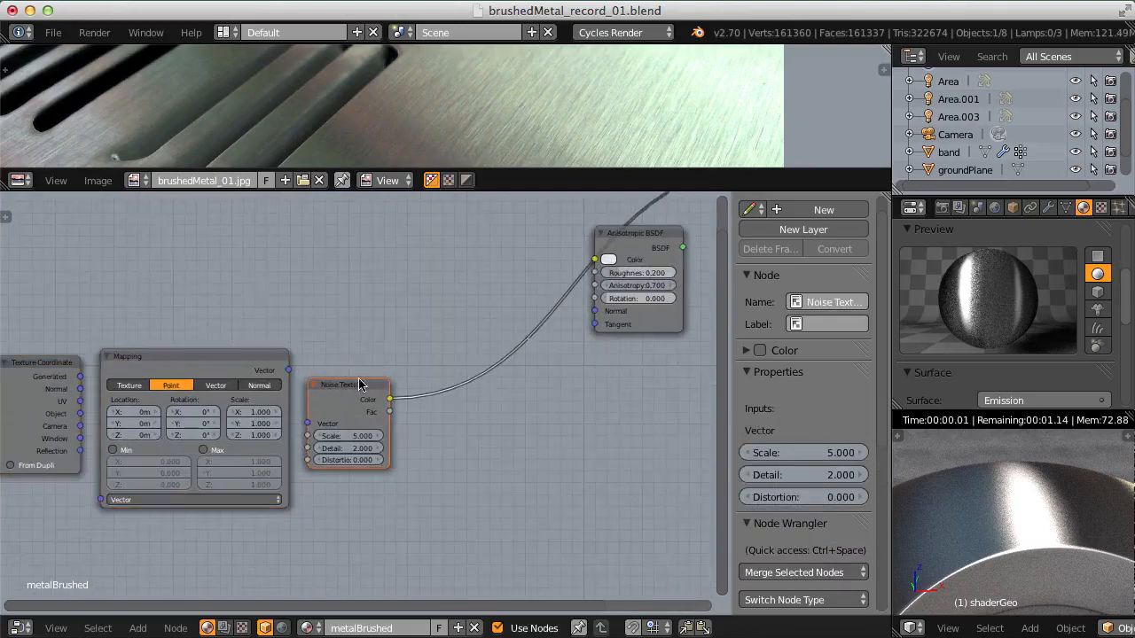
Step: Expand the Viewer node to examine its emission setup, collapse it again, and inspect the colored noise on the face of shaderGeo
scroll(530, 303, down, 2)
middle_drag(530, 303, 350, 402)
scroll(567, 328, up, 4)
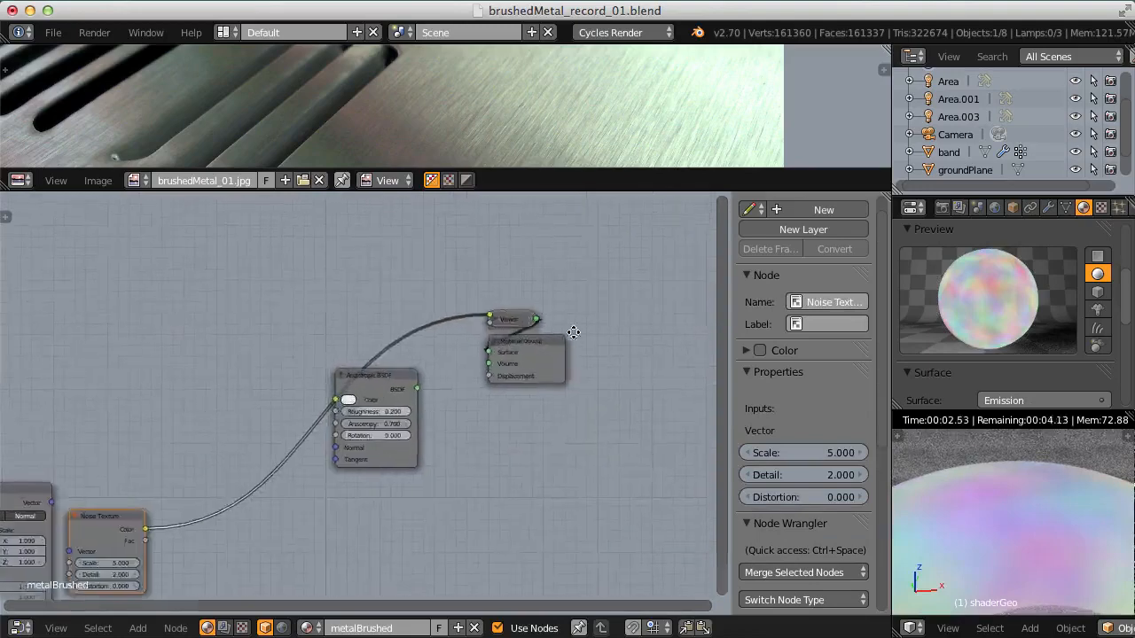
middle_drag(572, 332, 433, 434)
scroll(420, 455, up, 8)
click(348, 445)
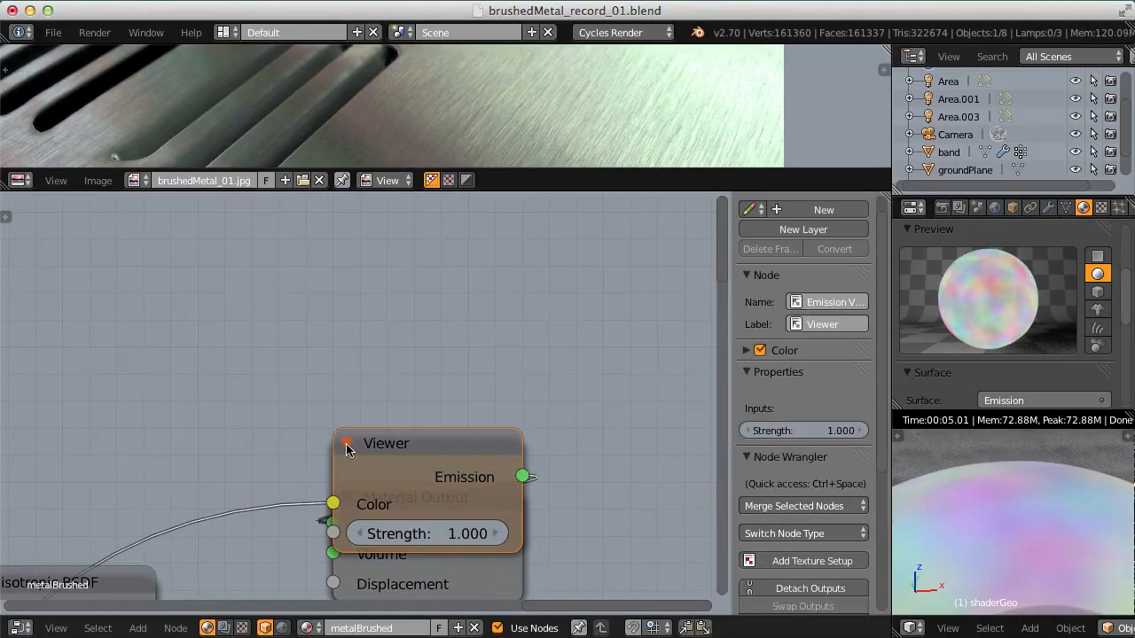
click(347, 445)
scroll(395, 484, down, 2)
middle_drag(385, 459, 565, 317)
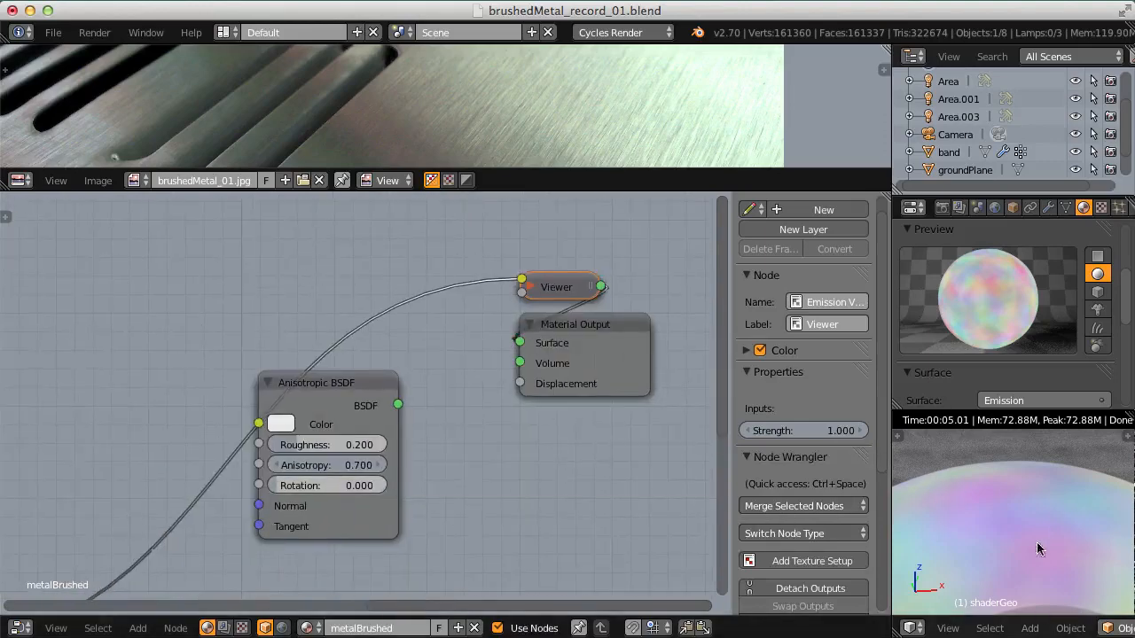
middle_drag(1036, 542, 1050, 423)
middle_drag(1033, 540, 1048, 470)
Step: Switch the Noise Texture preview to its Fac output
scroll(372, 475, down, 7)
middle_drag(260, 442, 482, 307)
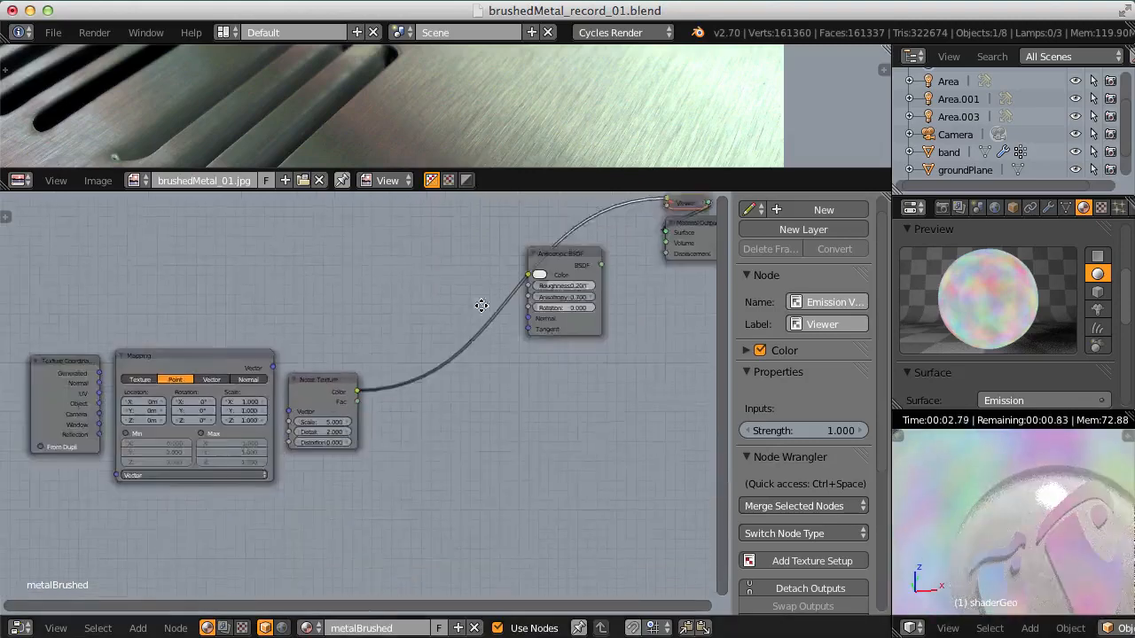
scroll(408, 383, up, 4)
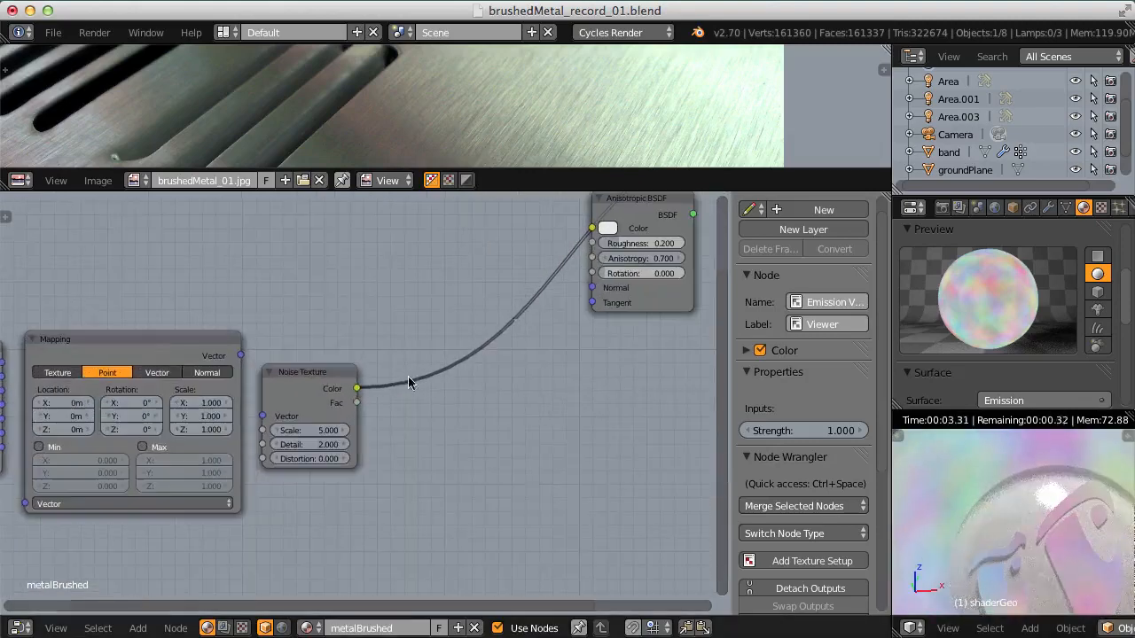
ctrl+shift+click(319, 379)
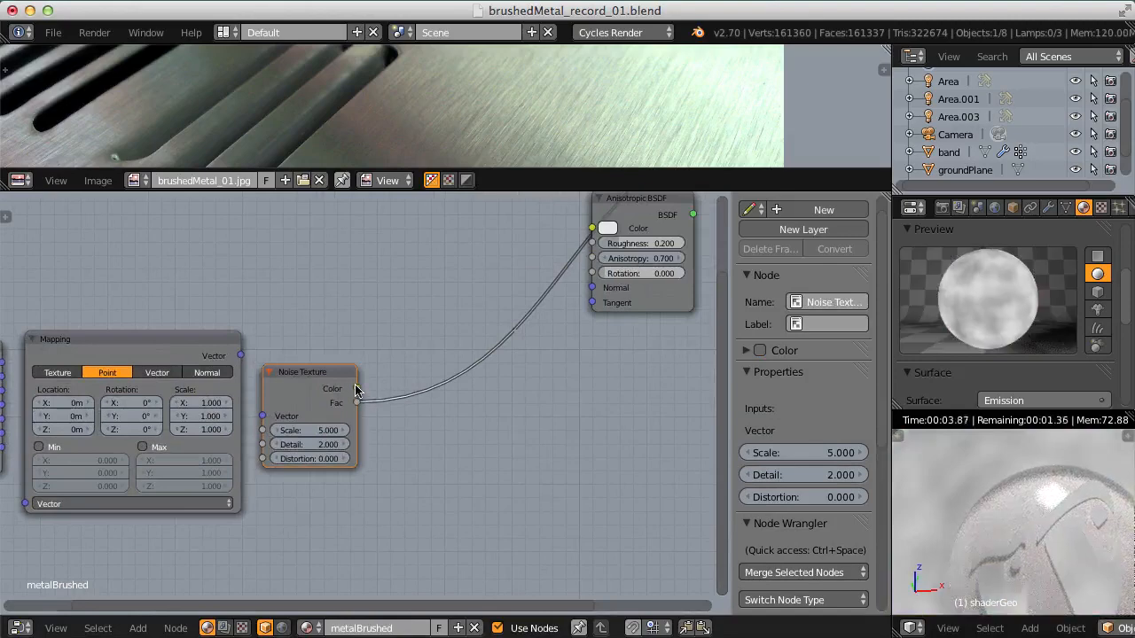
Step: Look up the Node Wrangler add-on in the user preferences by searching for "wrangler", and close the preferences
key(ctrl+alt+u)
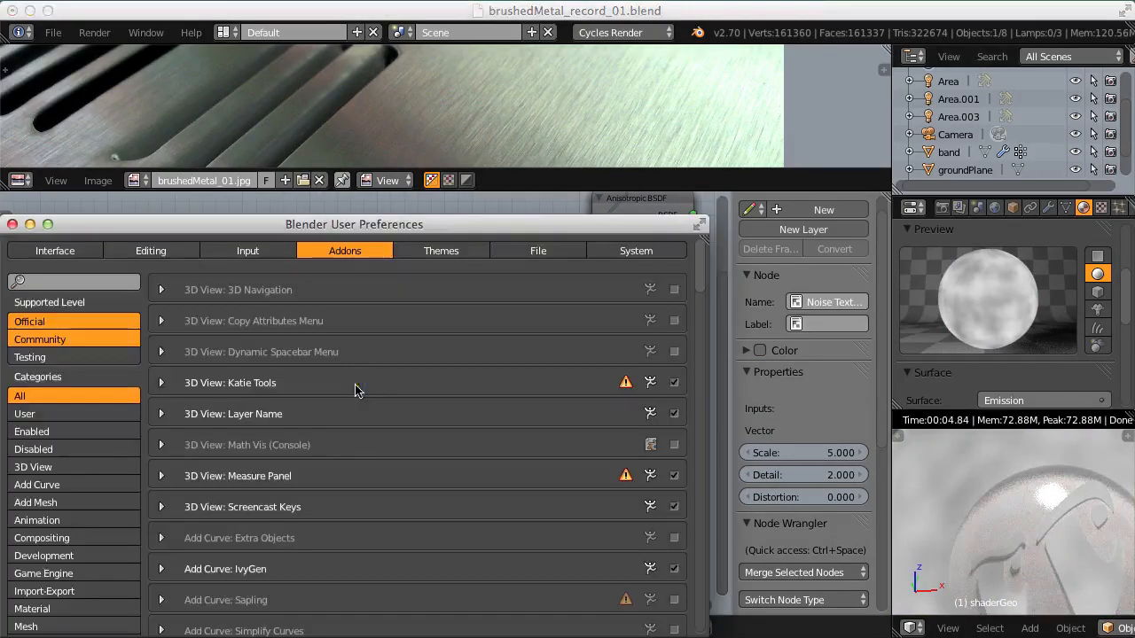
drag(367, 232, 453, 133)
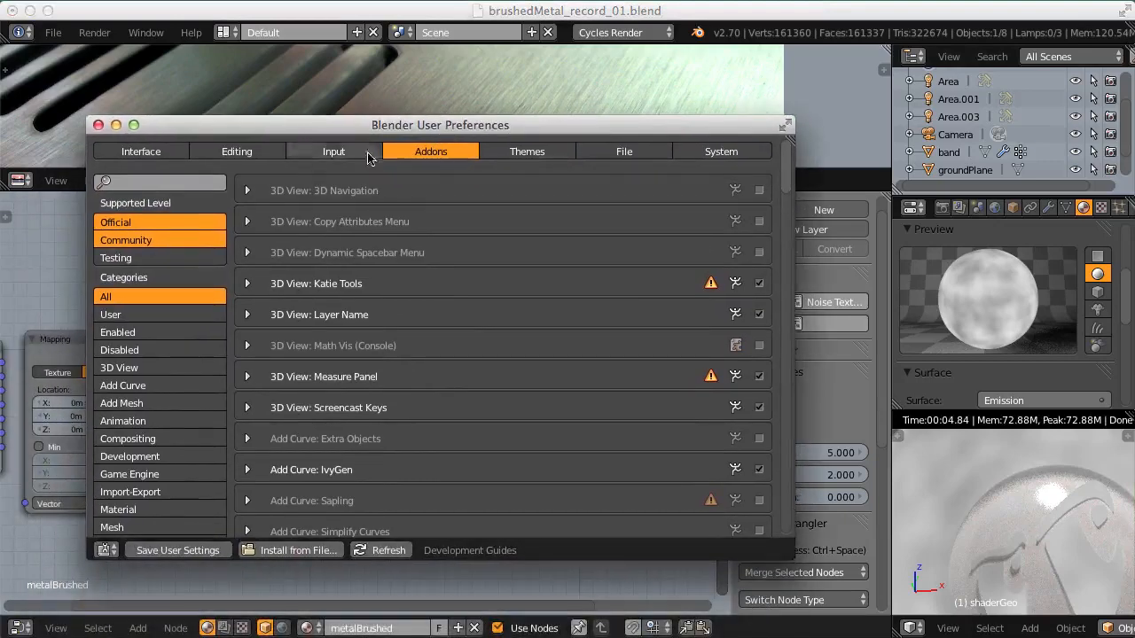
click(182, 184)
text(wrangler)
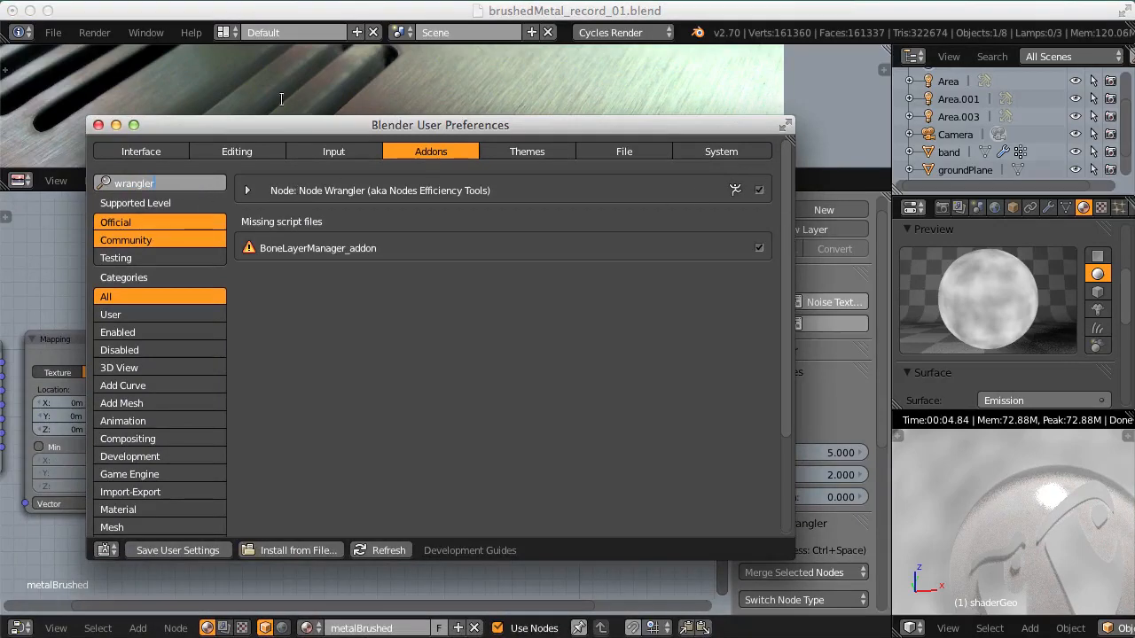
click(98, 125)
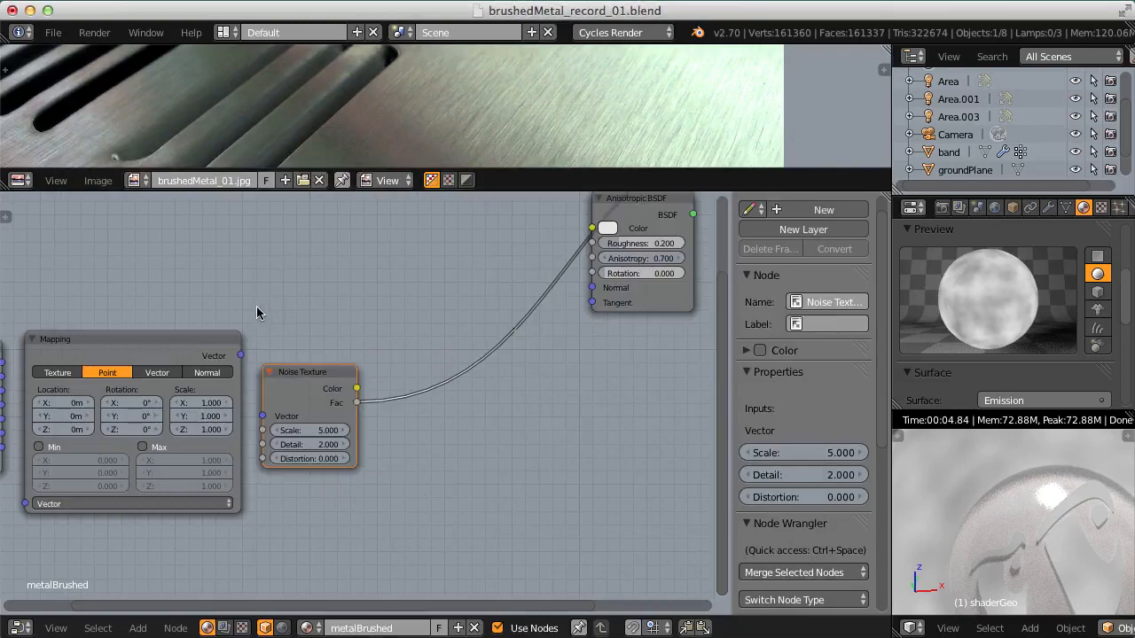
Step: Connect the Texture Coordinate node's Generated output to the Mapping node's Vector input
ctrl+middle_drag(321, 380, 435, 365)
middle_drag(596, 334, 479, 344)
ctrl+middle_drag(989, 490, 989, 439)
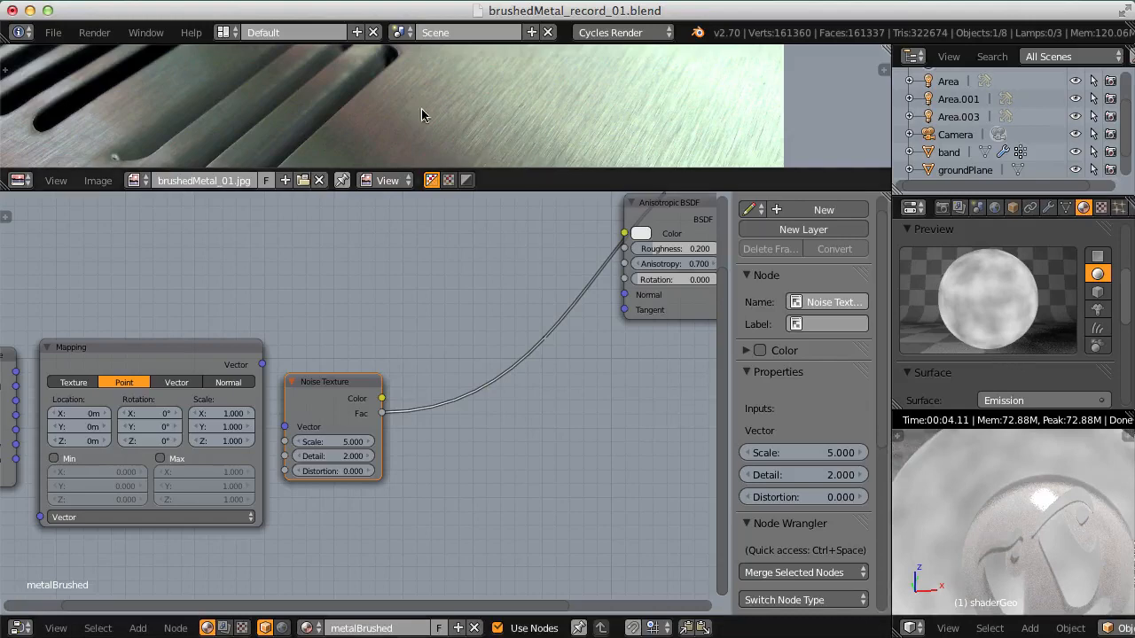
ctrl+middle_drag(452, 379, 379, 399)
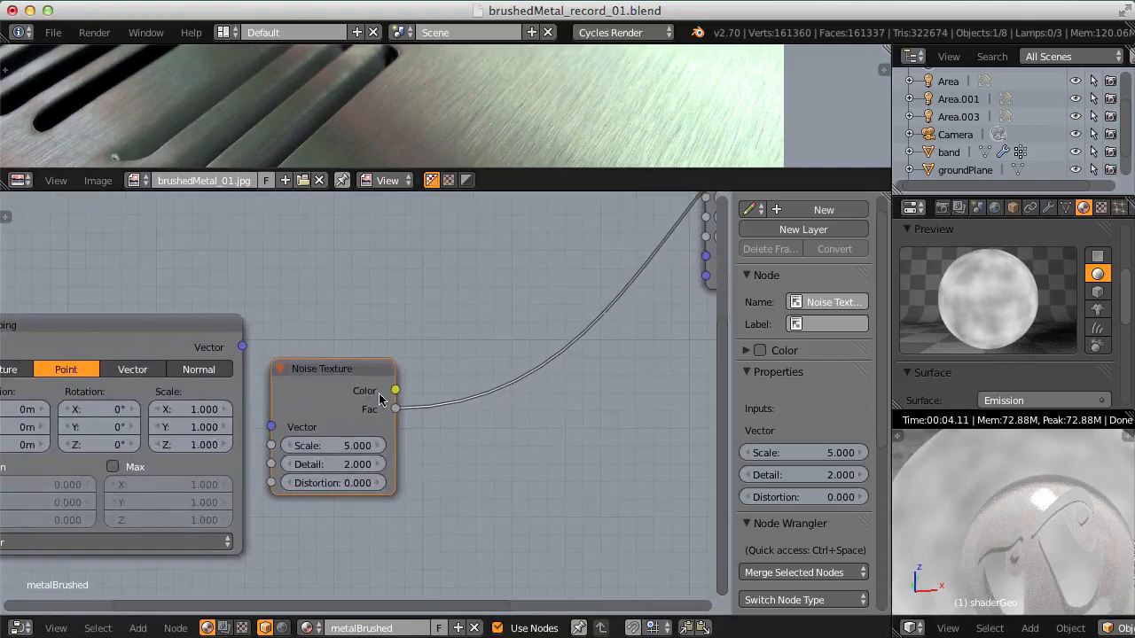
scroll(379, 399, left, 10)
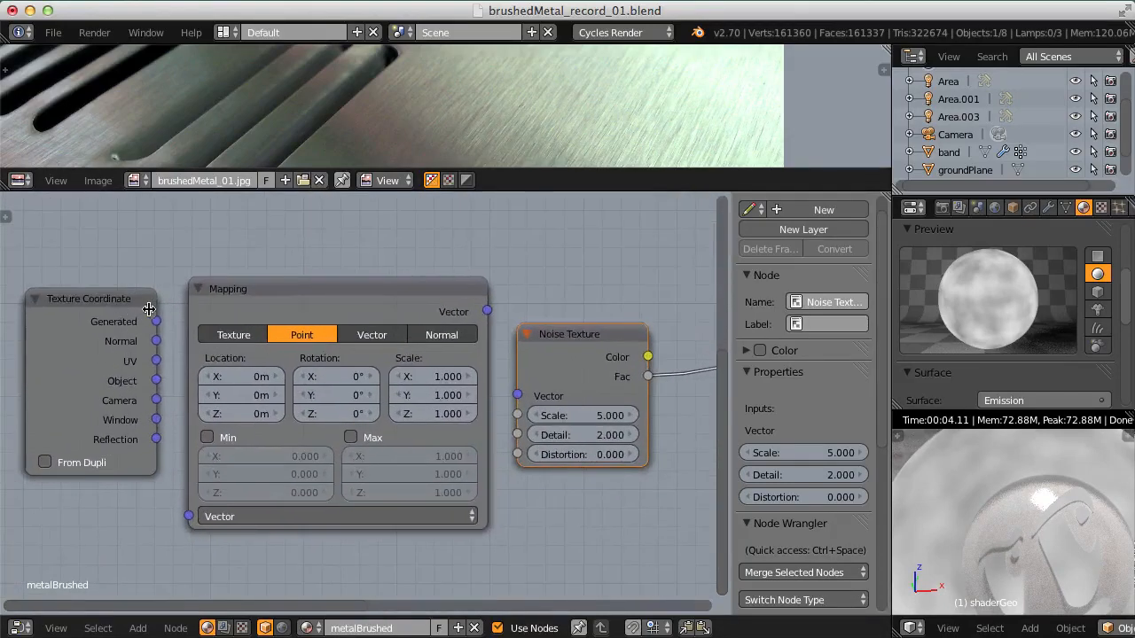
drag(155, 322, 188, 516)
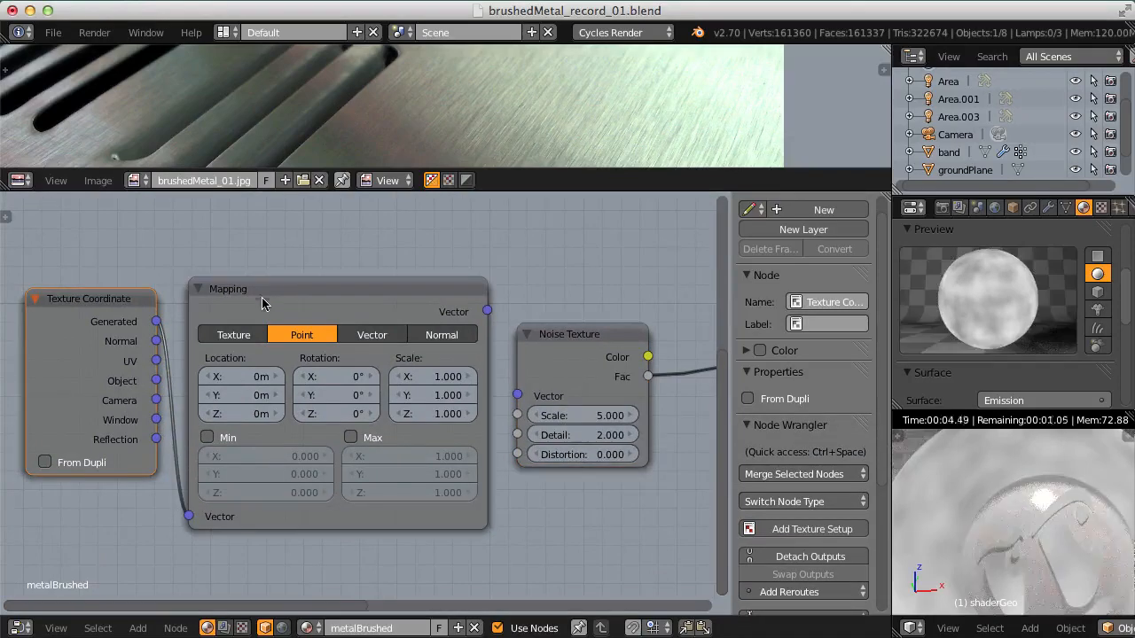
mouse_move(263, 298)
ctrl+middle_down()
mouse_move(267, 279)
mouse_move(263, 294)
ctrl+middle_up()
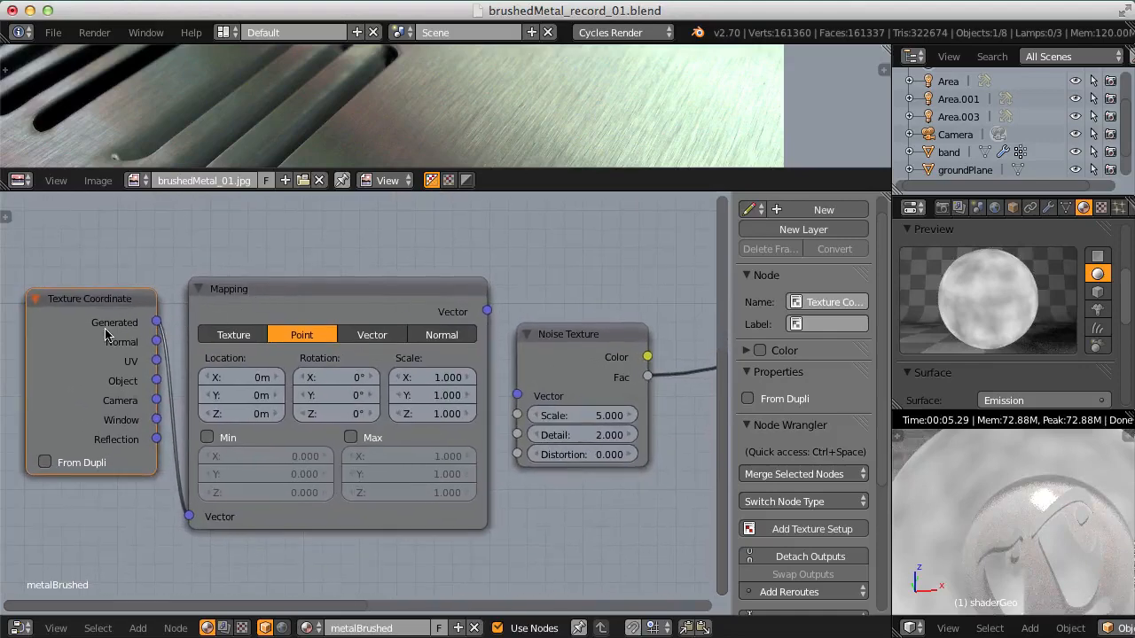
Step: Connect the Mapping node's Vector output to the Noise Texture's Vector input
ctrl+middle_drag(108, 332, 121, 325)
middle_drag(396, 288, 307, 289)
ctrl+middle_drag(306, 289, 312, 299)
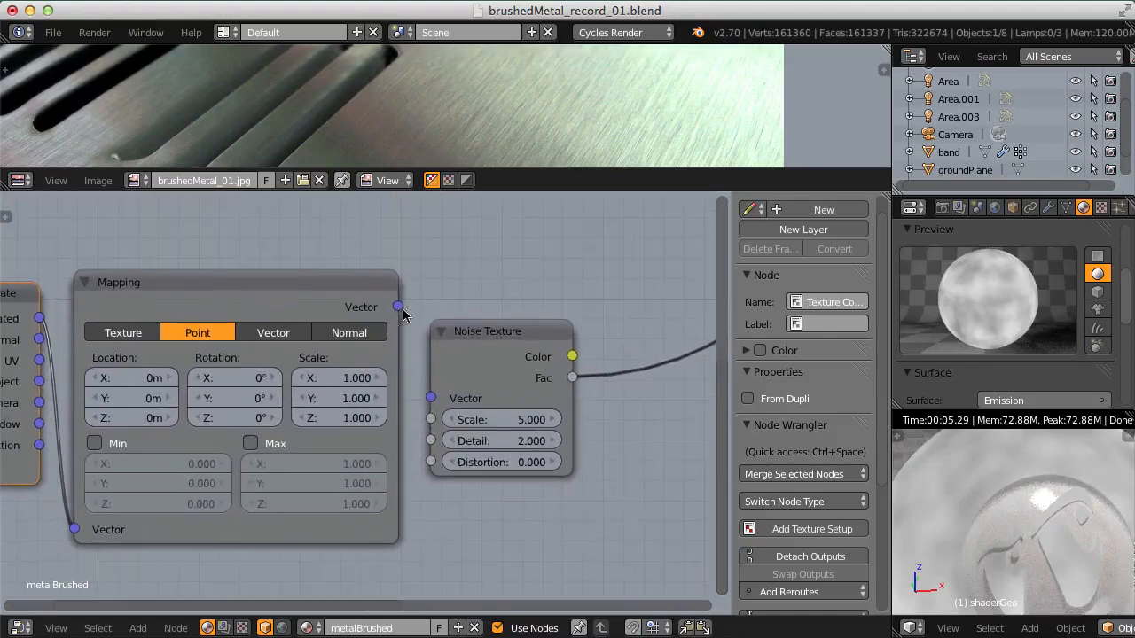
drag(414, 312, 426, 397)
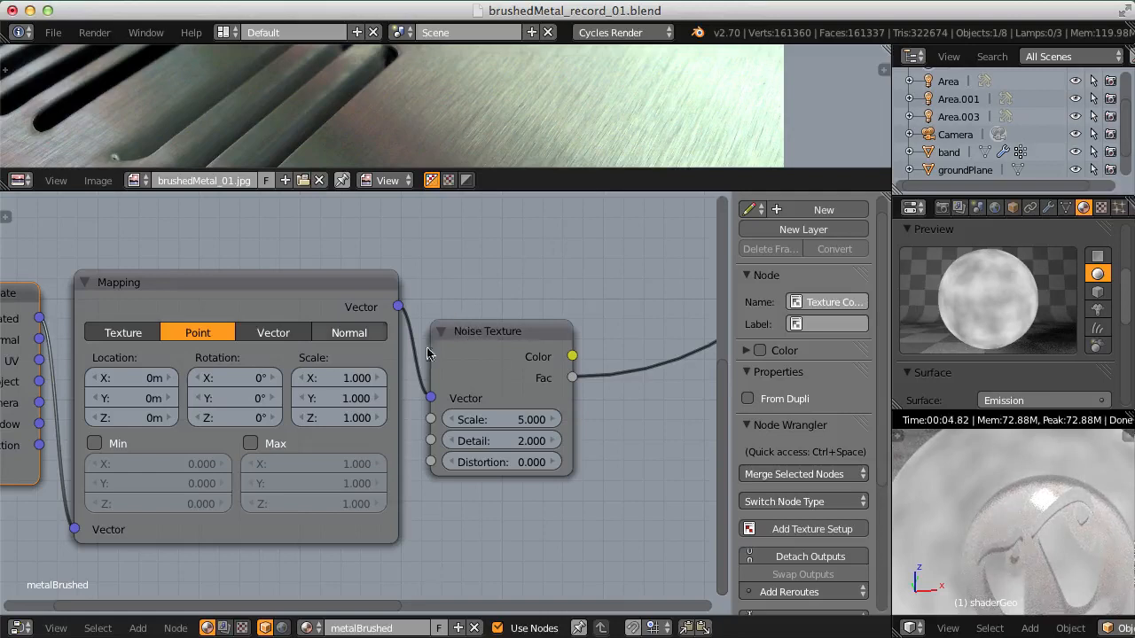
Step: Set the Mapping node's vector type to Texture
middle_drag(168, 289, 269, 292)
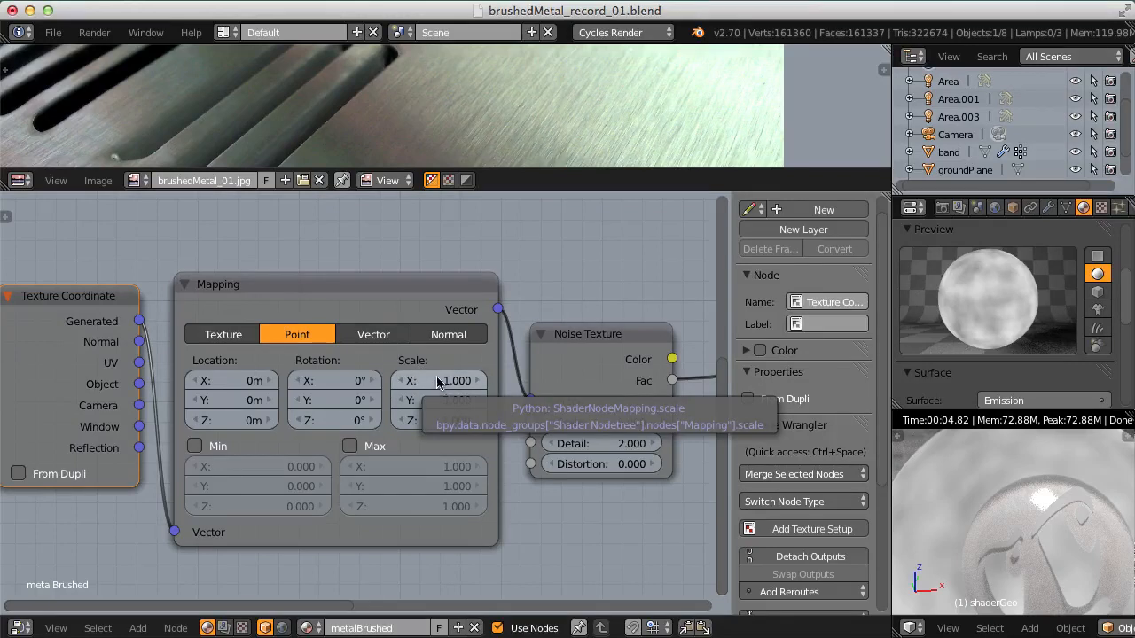
scroll(405, 357, down, 2)
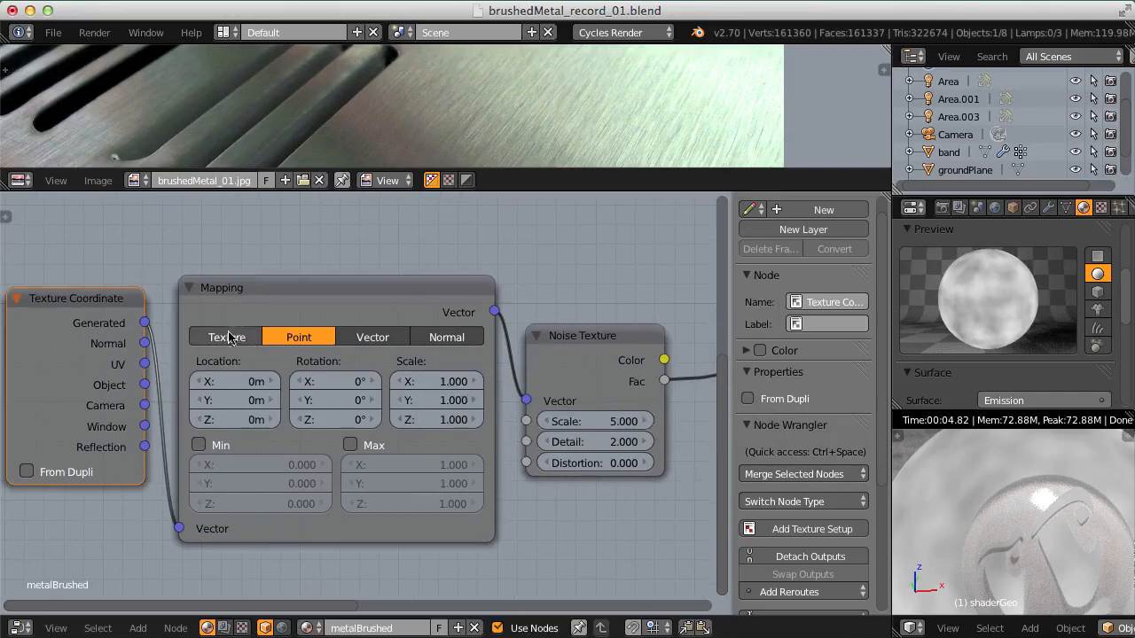
click(223, 339)
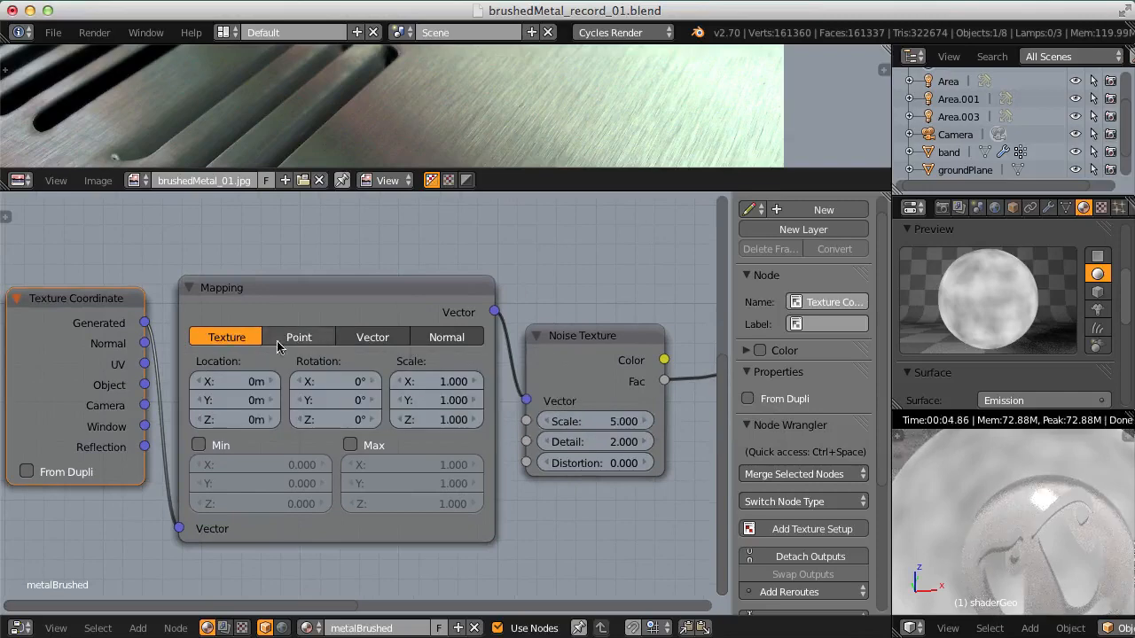
Step: Set the Mapping node's X and Z scale to 30 to stretch the noise
scroll(399, 342, up, 3)
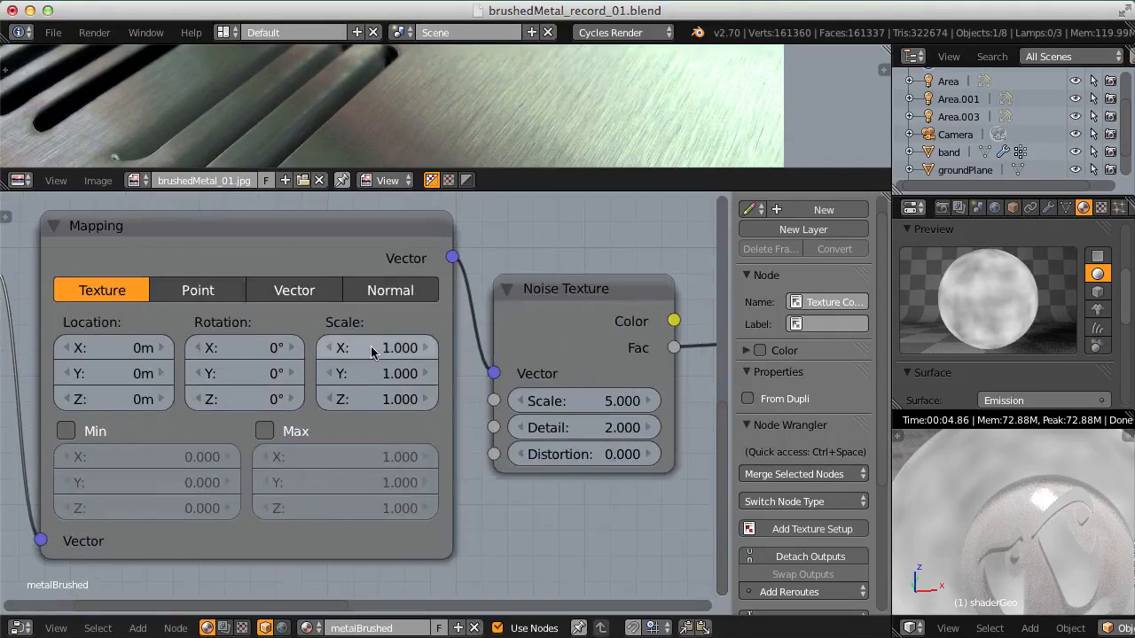
click(376, 350)
text(30)
key(Return)
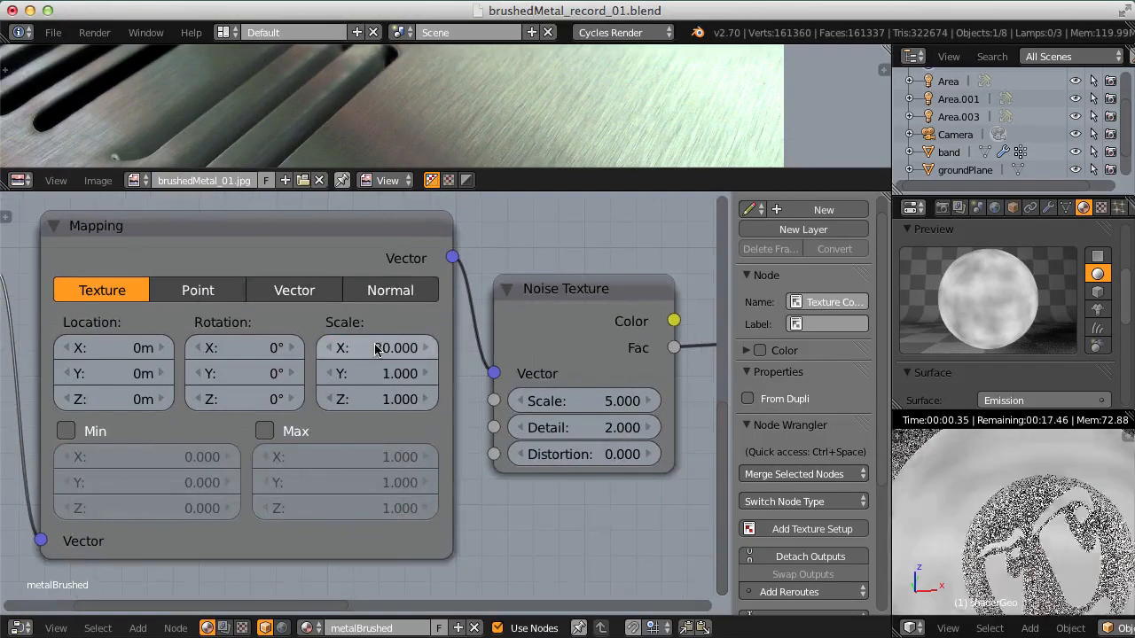
click(382, 401)
text(30)
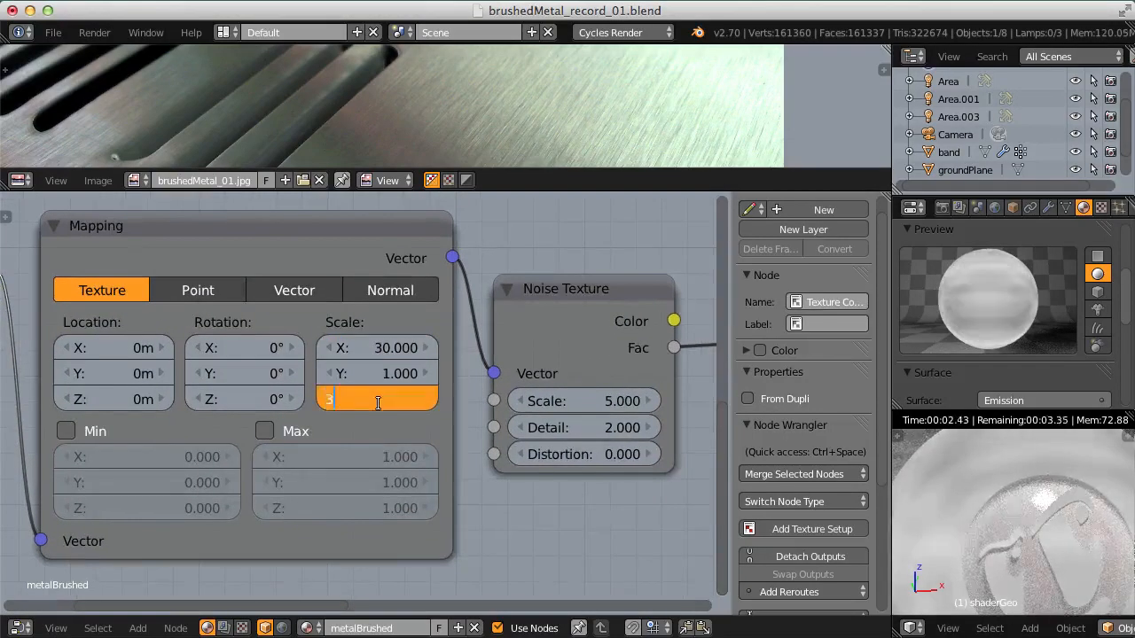
key(Return)
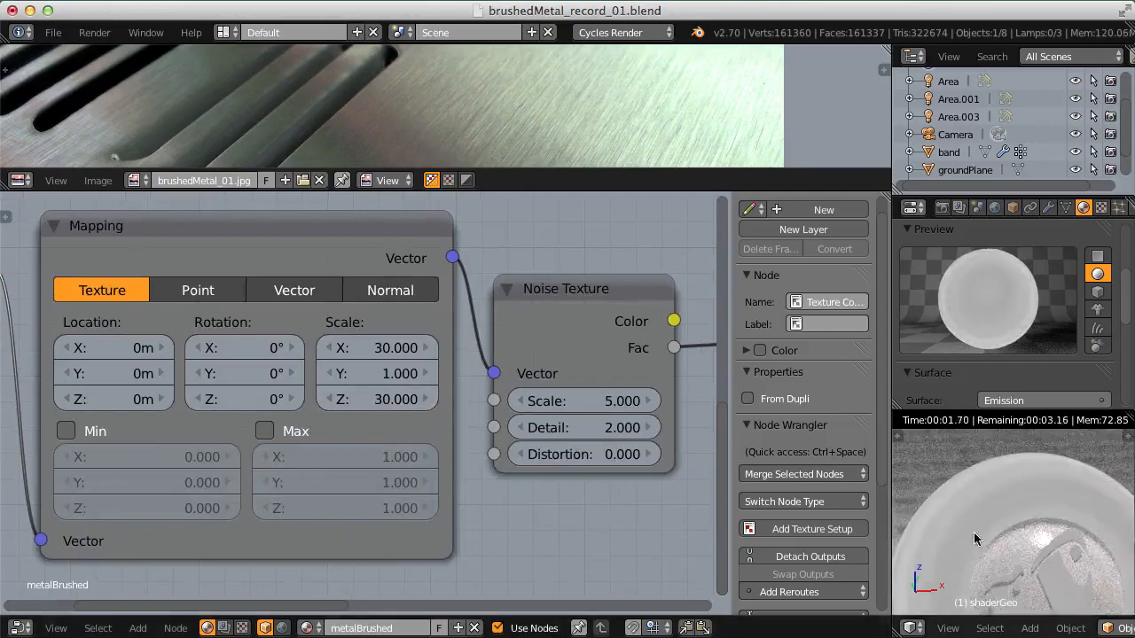
Step: Set the Noise Texture's scale to 400
mouse_move(1008, 567)
shift+middle_down()
mouse_move(999, 408)
mouse_move(992, 551)
shift+middle_up()
scroll(508, 364, up, 2)
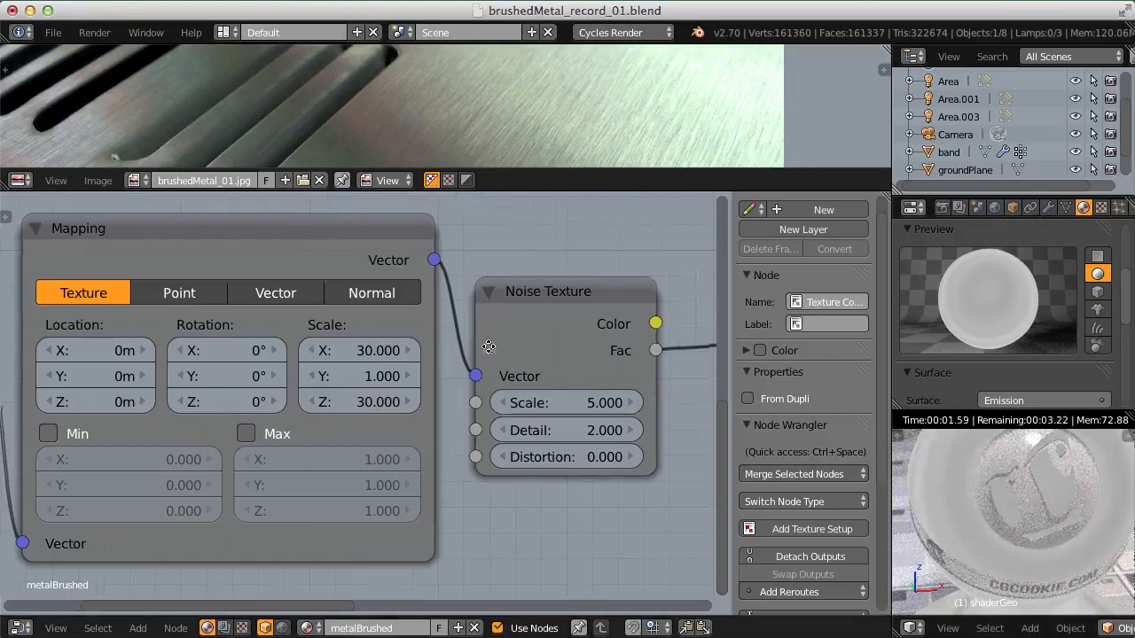
middle_drag(499, 362, 331, 400)
scroll(403, 441, up, 1)
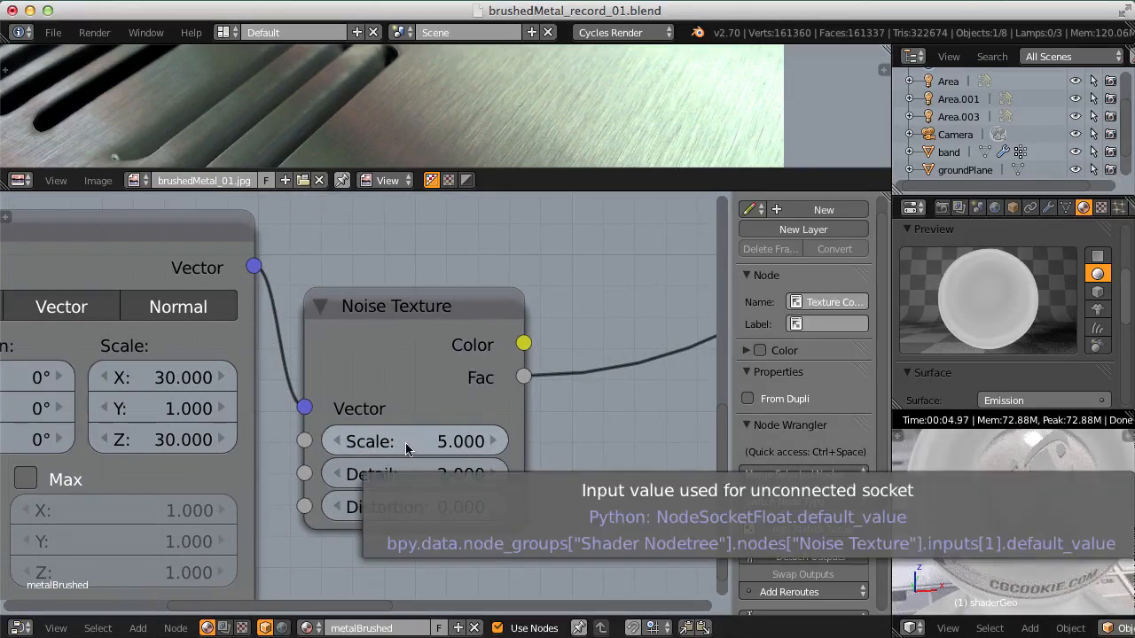
click(406, 442)
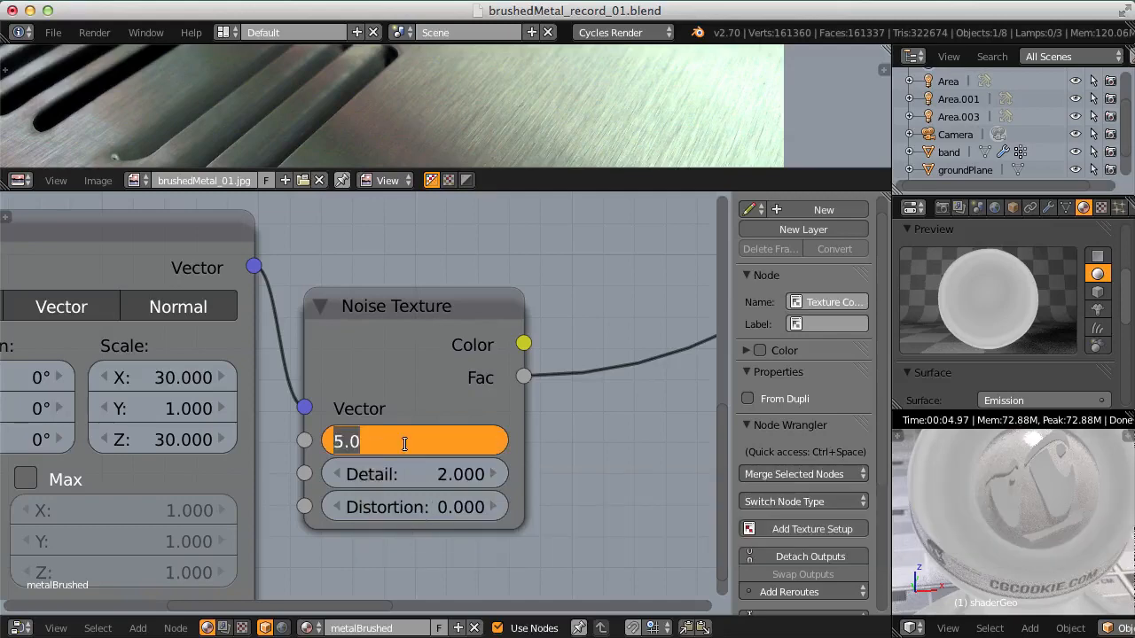
text(400)
key(Return)
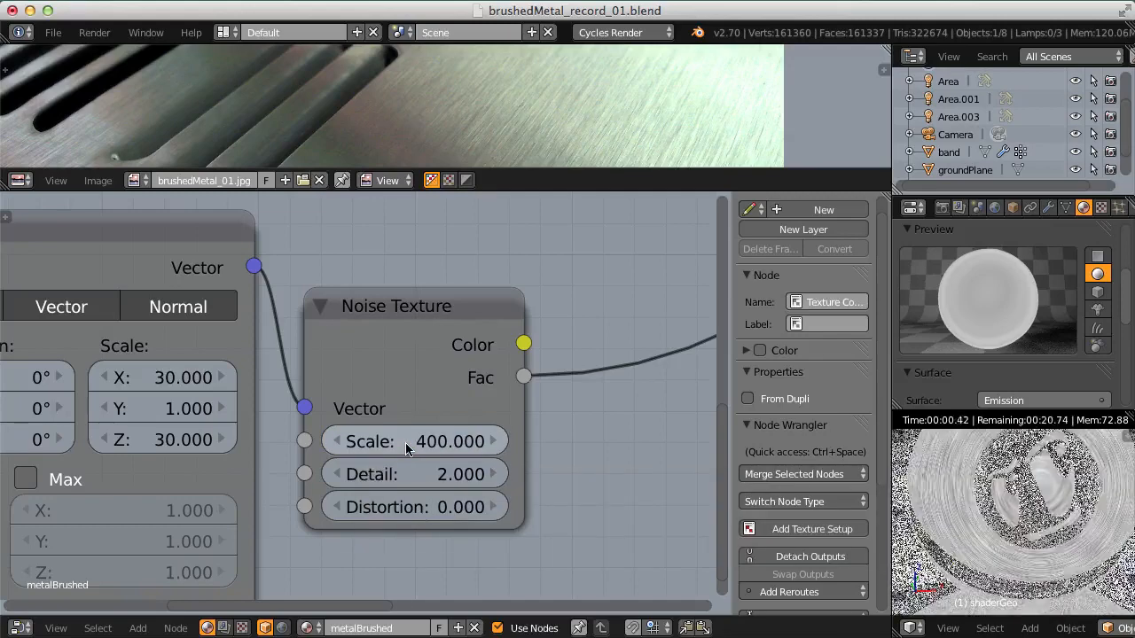
Step: Examine the stretched noise streaks on shaderGeo's face and base up close, comparing them with the Mapping scale values
scroll(957, 541, up, 2)
mouse_move(941, 549)
shift+middle_down()
mouse_move(973, 583)
mouse_move(820, 630)
shift+middle_up()
scroll(979, 532, up, 3)
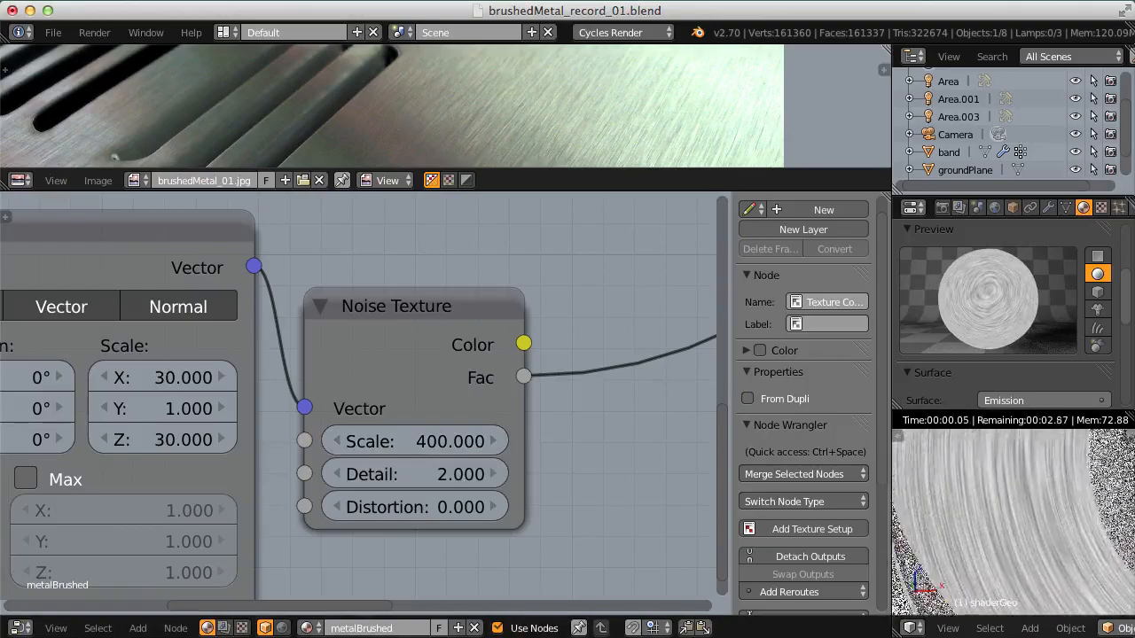
shift+middle_drag(979, 534, 862, 633)
ctrl+middle_drag(1008, 517, 993, 619)
shift+middle_drag(1010, 576, 1039, 532)
scroll(192, 405, down, 3)
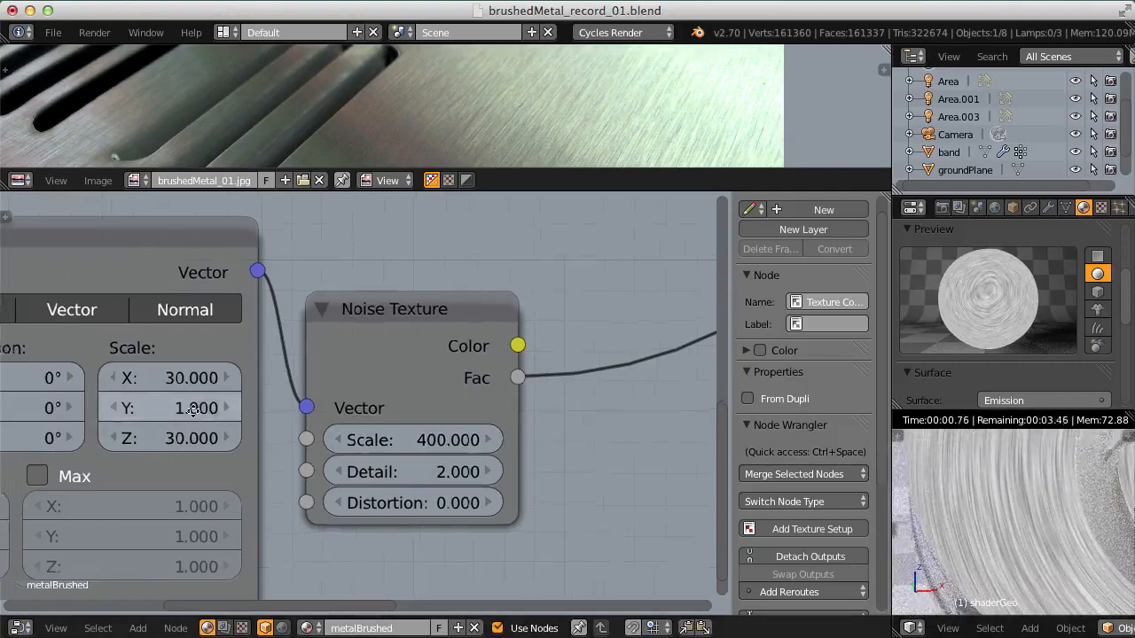
middle_drag(181, 379, 295, 394)
ctrl+middle_drag(295, 394, 276, 459)
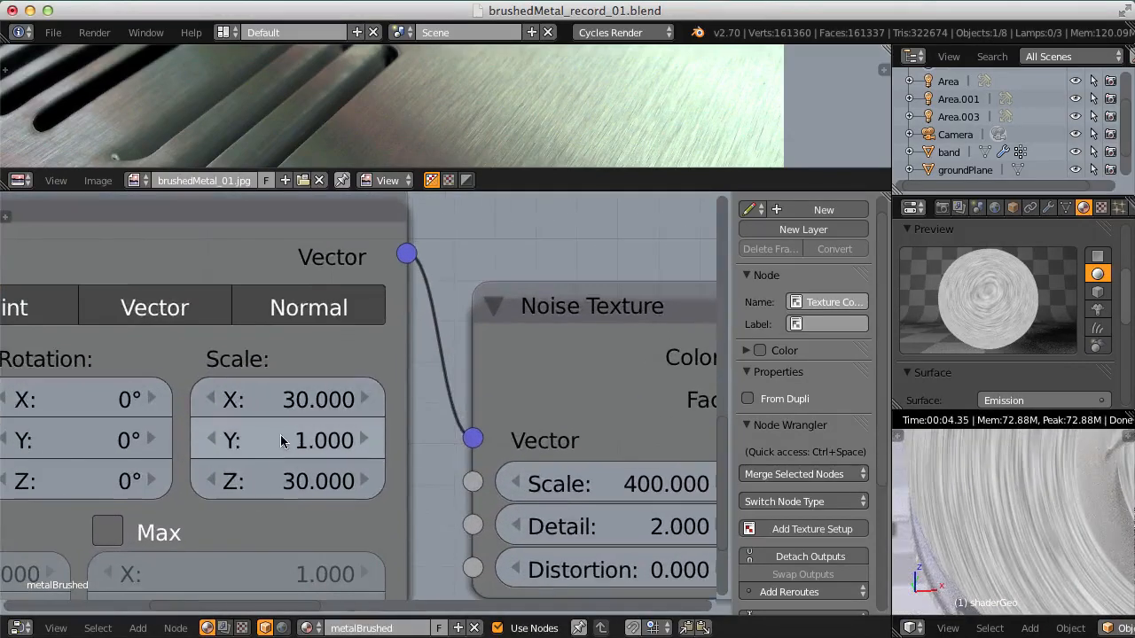
shift+middle_drag(1002, 560, 1050, 421)
ctrl+middle_drag(1028, 610, 1058, 450)
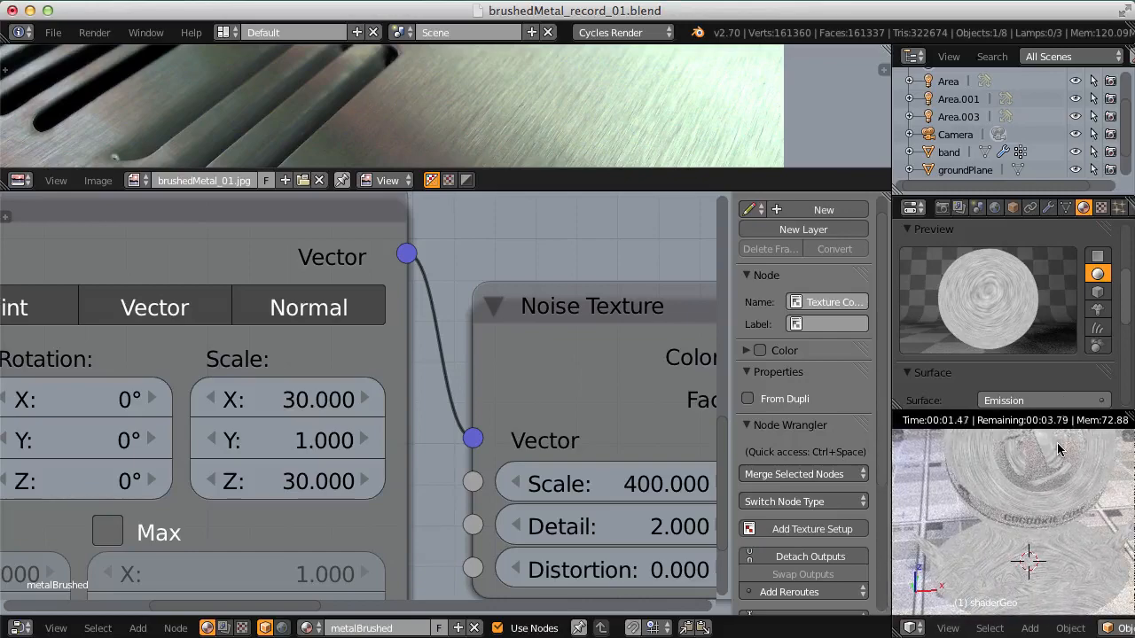
Step: Insert a ColorRamp node on the link between the Noise Texture's Fac output and the Viewer node
scroll(536, 234, down, 5)
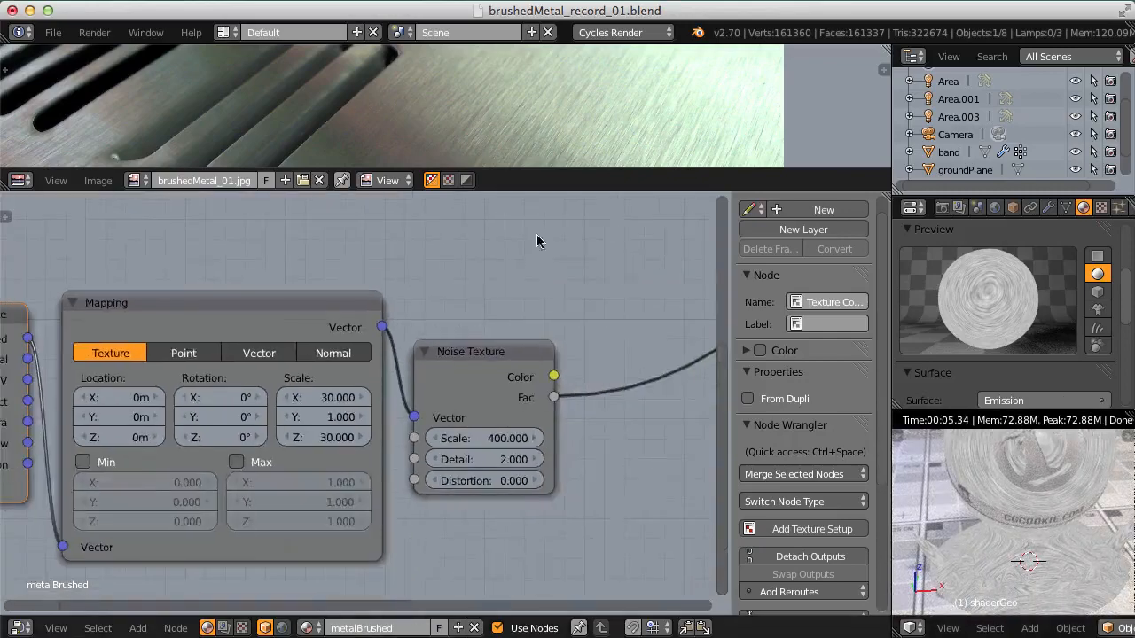
middle_drag(493, 295, 453, 295)
key(shift+a)
mouse_move(454, 302)
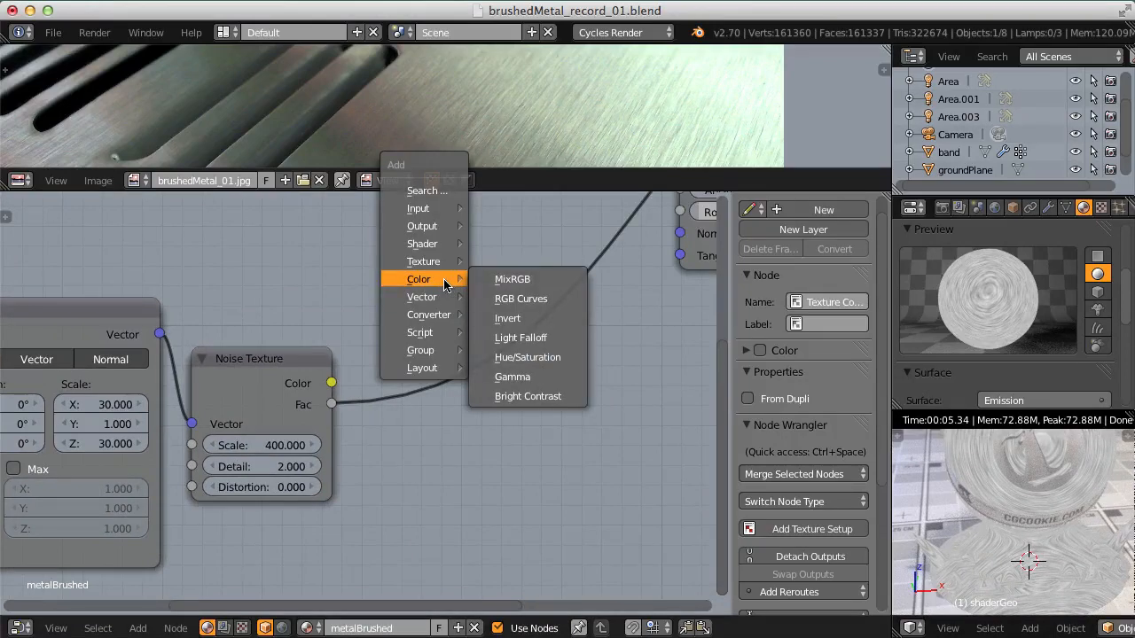
mouse_move(426, 315)
click(519, 334)
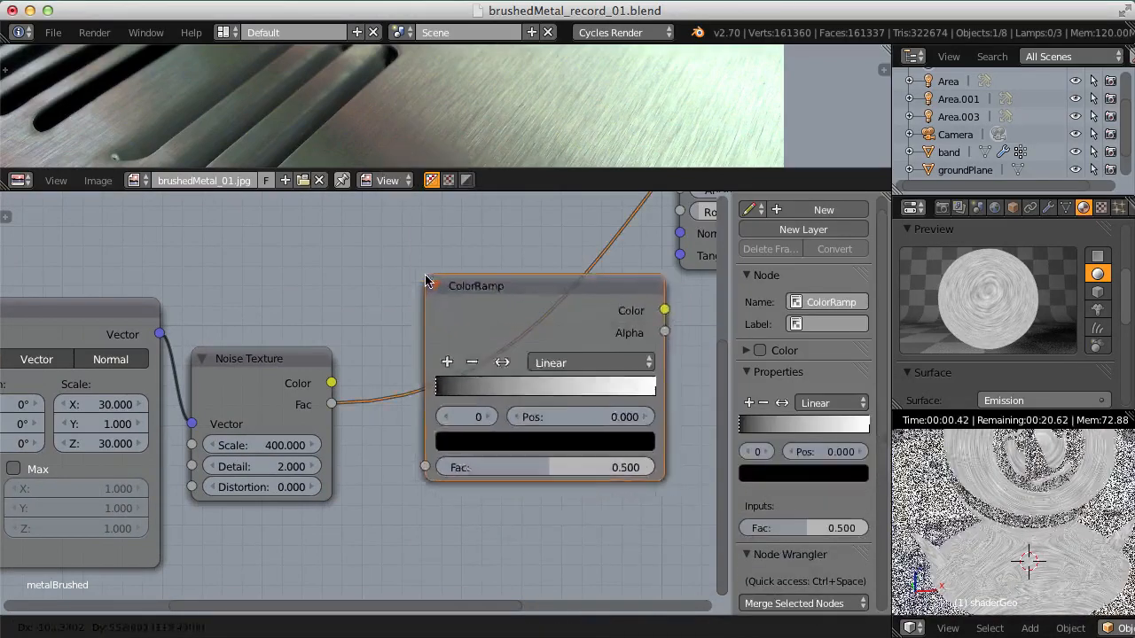
click(372, 275)
middle_drag(372, 275, 326, 288)
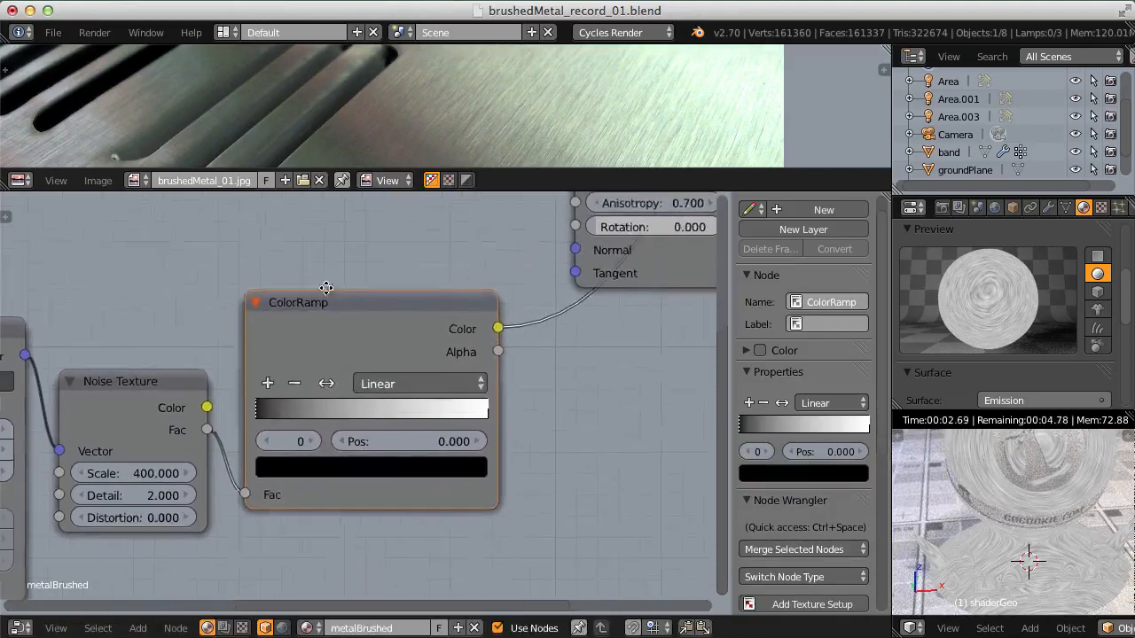
Step: Raise the noise contrast by moving the ColorRamp's black stop to about 0.232 and its white stop to about 0.718
scroll(326, 288, up, 1)
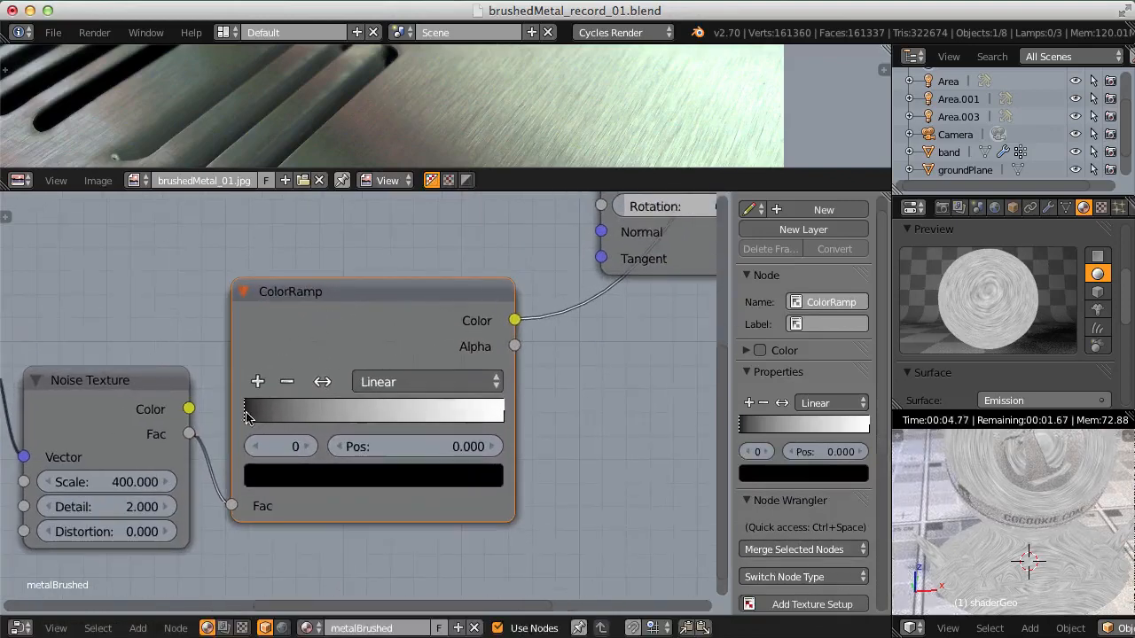
drag(247, 418, 303, 412)
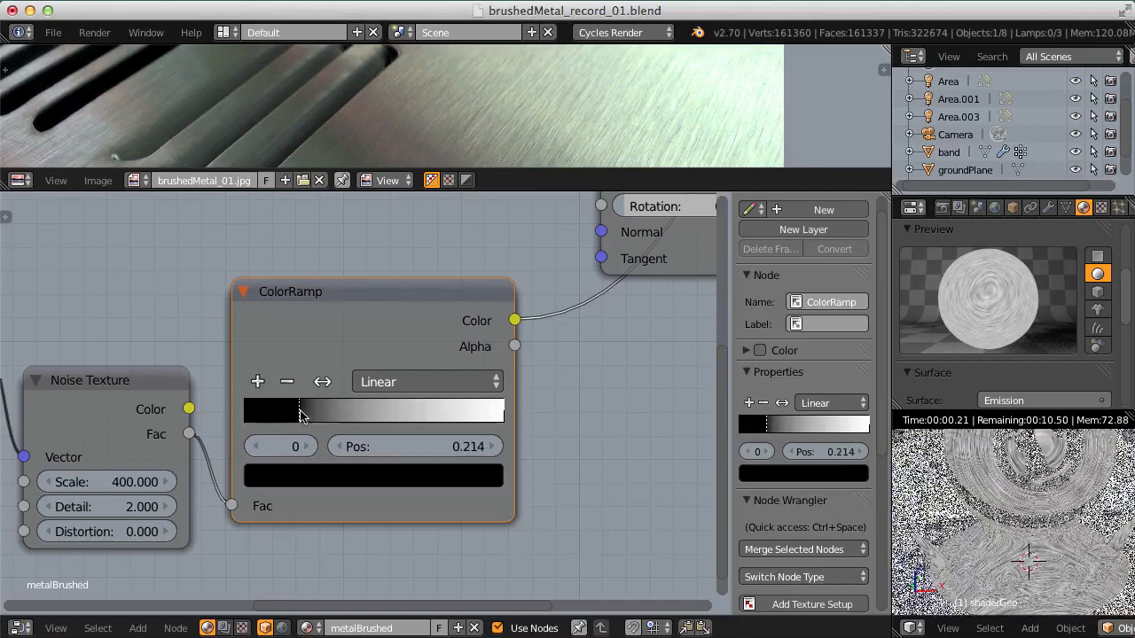
drag(502, 411, 426, 422)
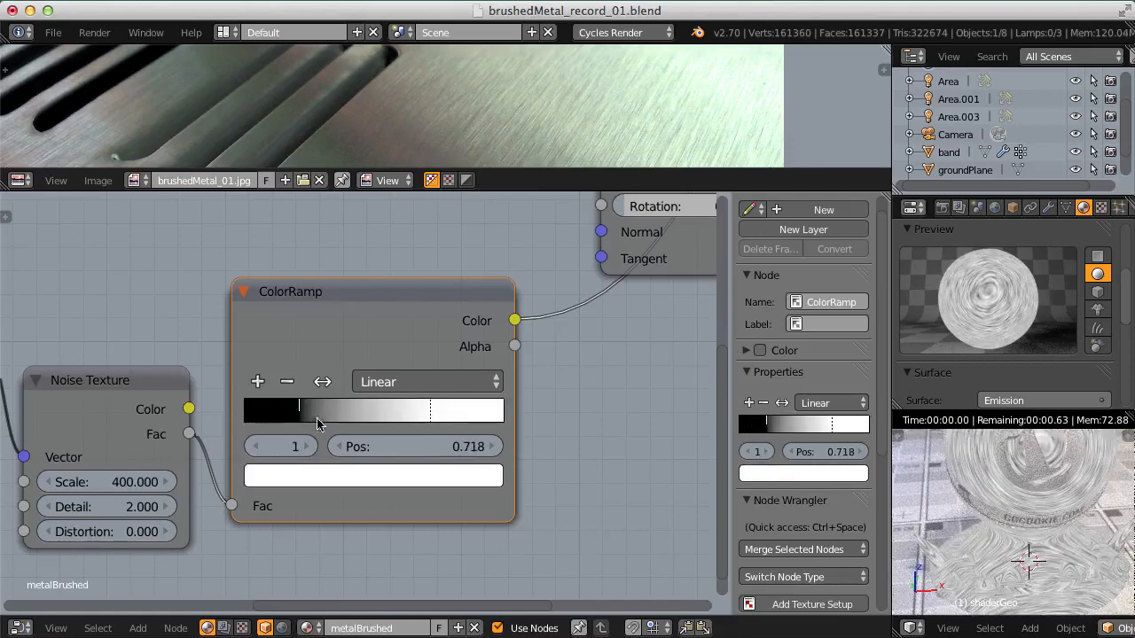
drag(301, 414, 305, 414)
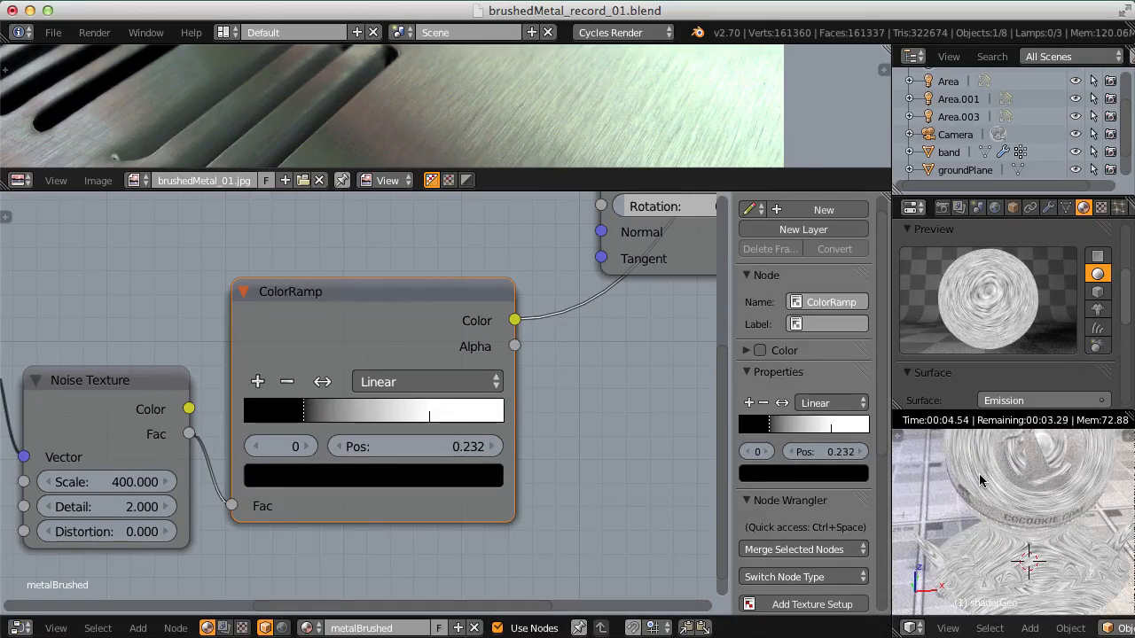
mouse_move(981, 483)
middle_down()
mouse_move(994, 535)
mouse_move(968, 490)
middle_up()
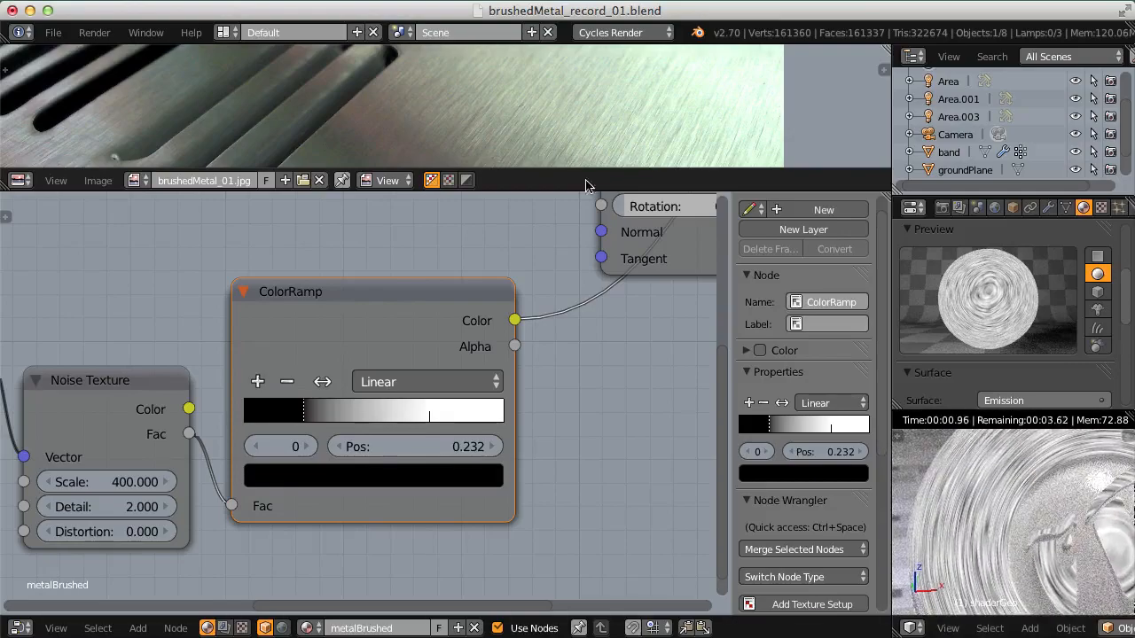
mouse_move(544, 104)
middle_down()
mouse_move(673, 99)
mouse_move(539, 109)
mouse_move(529, 92)
middle_up()
Step: Move the Texture Coordinate, Mapping, Noise Texture and ColorRamp nodes together, farther away from the Anisotropic BSDF
scroll(384, 345, down, 5)
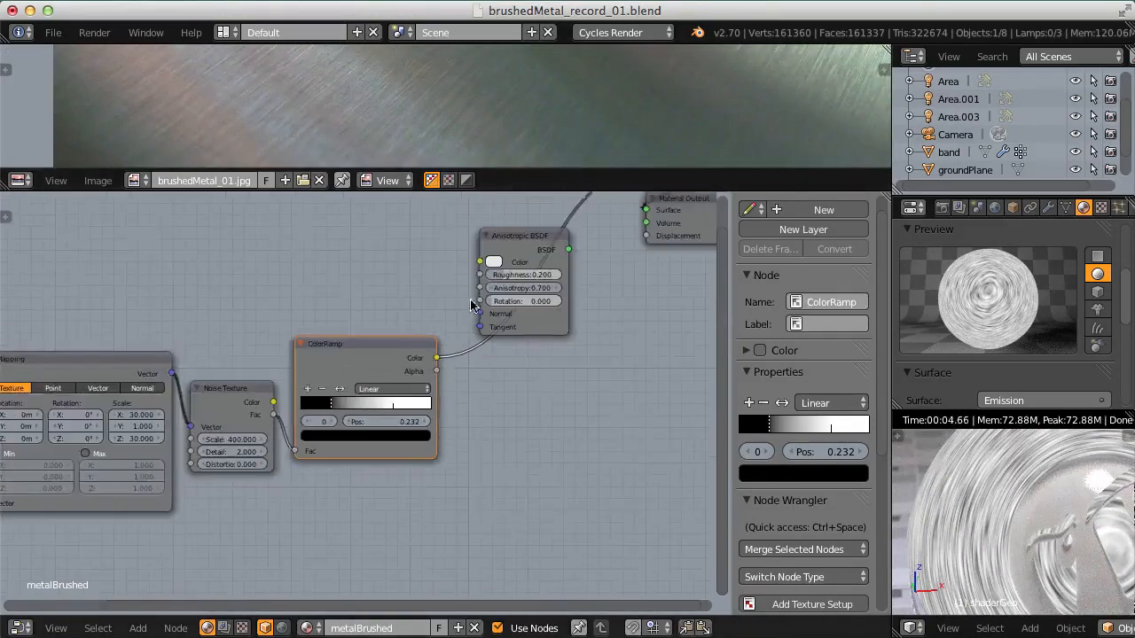
click(384, 345)
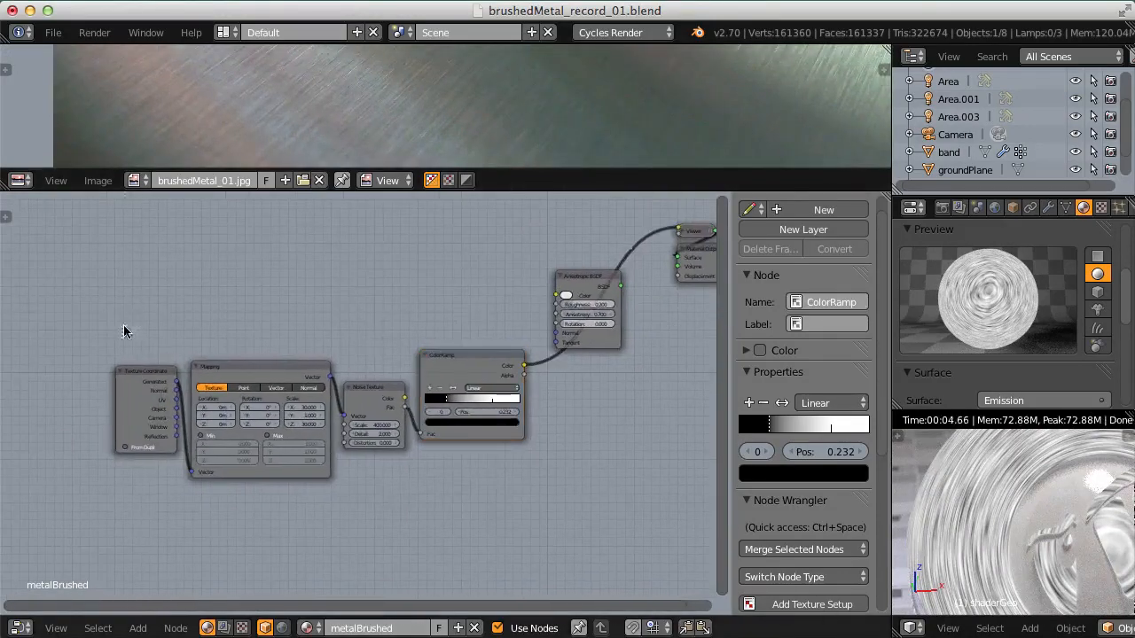
drag(121, 329, 487, 520)
key(g)
click(420, 407)
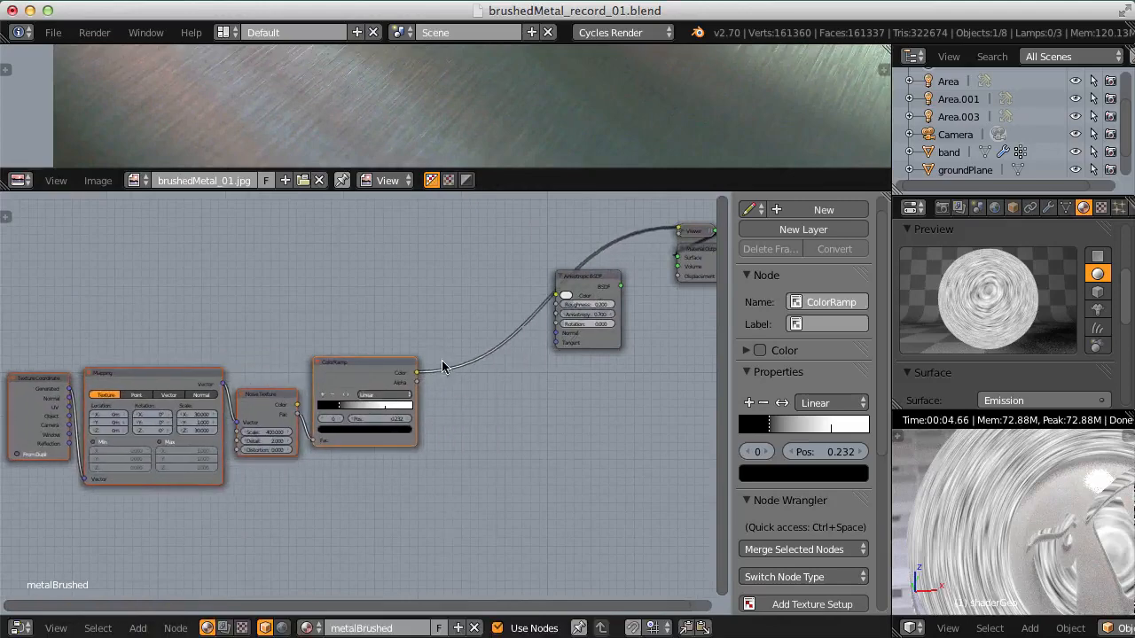
Step: Connect the ColorRamp's Color output to the Anisotropic BSDF's Roughness input and save over the existing blend file
scroll(291, 438, up, 5)
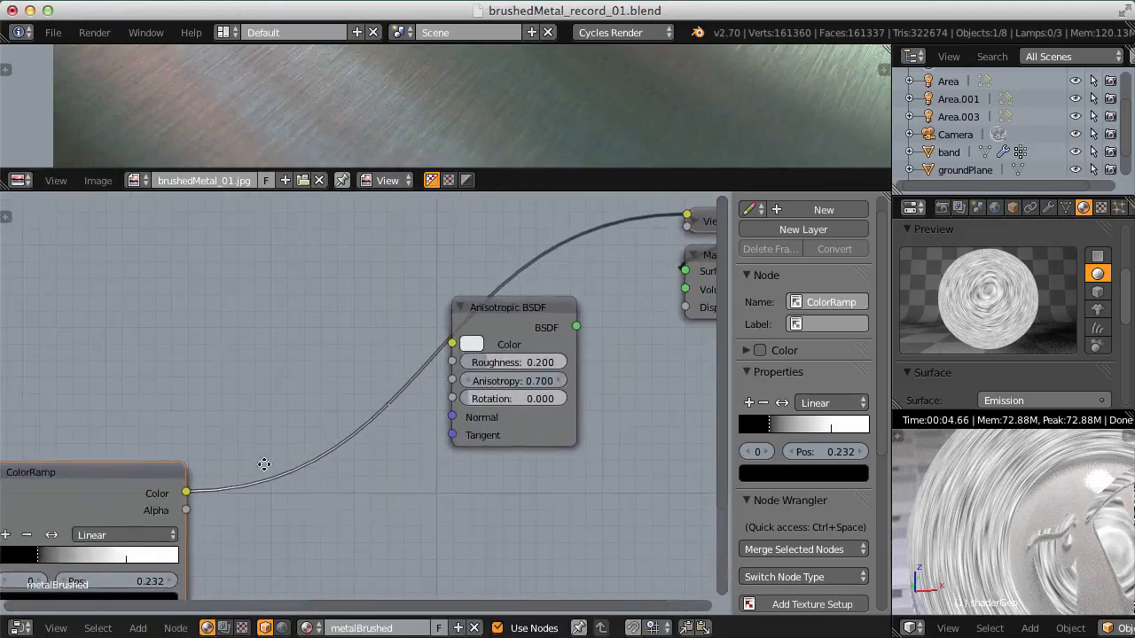
drag(186, 493, 452, 363)
key(ctrl+s)
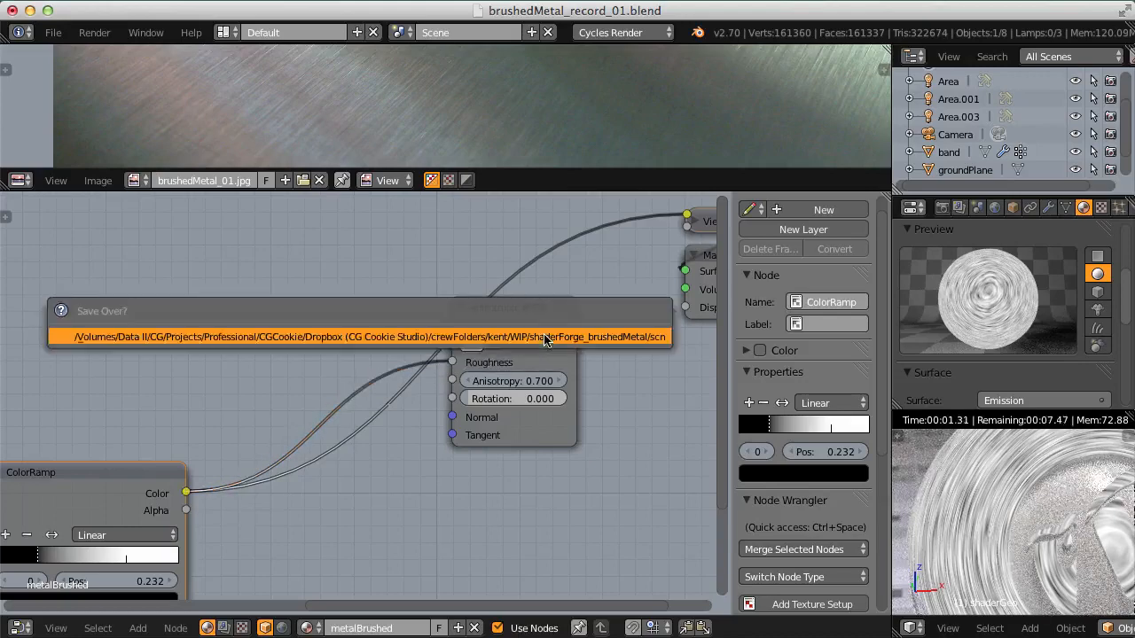
click(544, 340)
Step: Route the Anisotropic BSDF to the Material Output's Surface in place of the Viewer node's noise preview
middle_drag(584, 320, 471, 379)
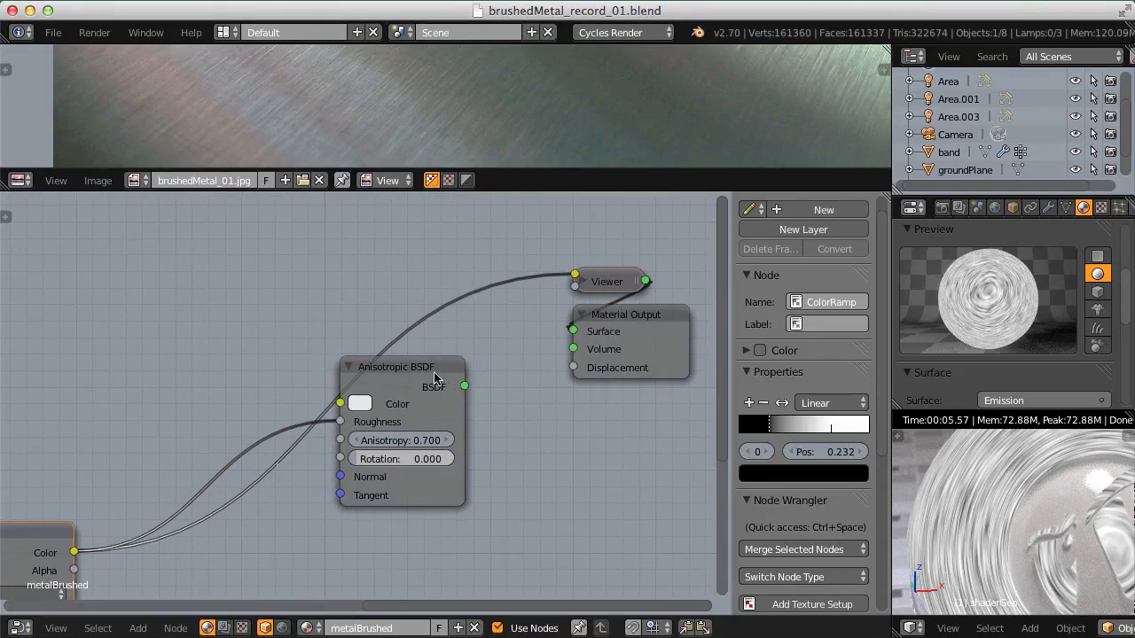
ctrl+shift+click(435, 379)
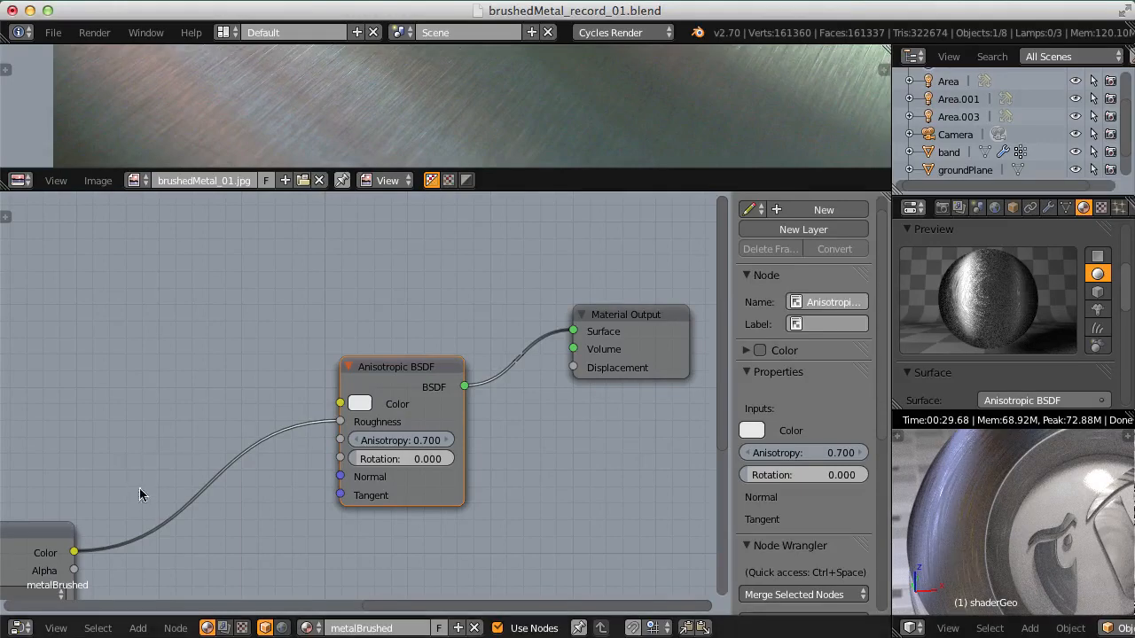
middle_drag(139, 494, 341, 365)
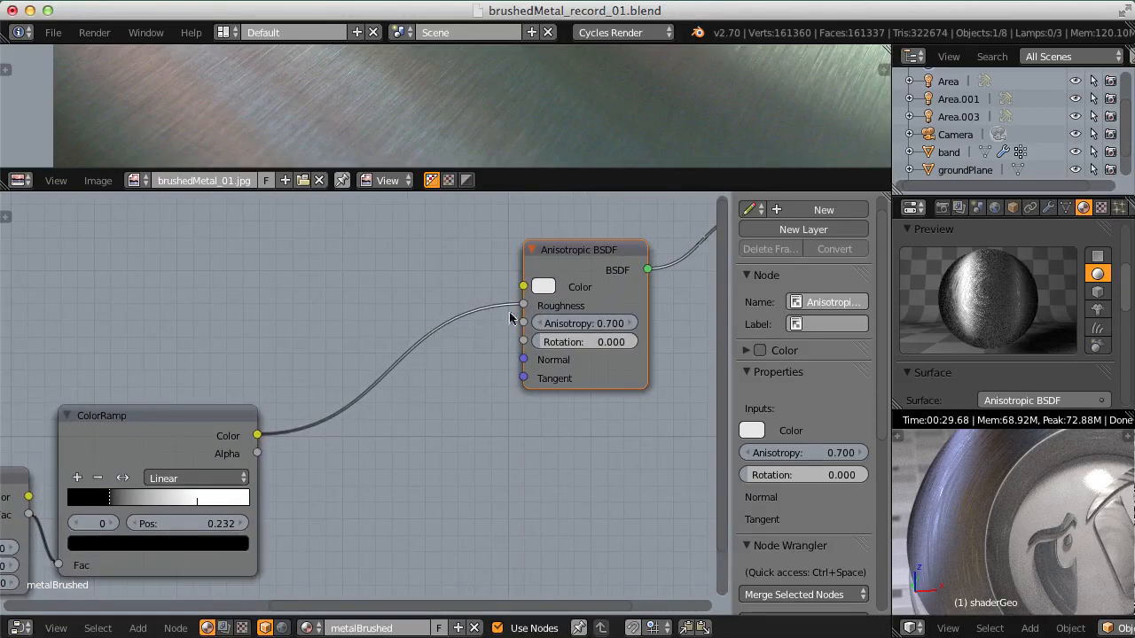
middle_drag(528, 308, 491, 333)
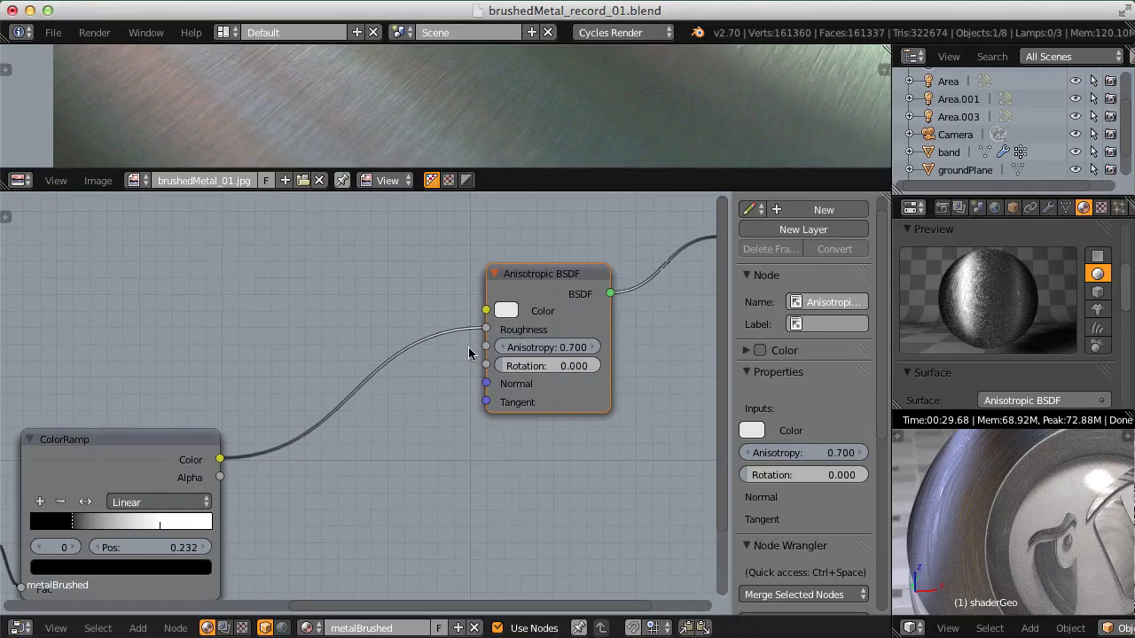
Step: Set the HSV value of the ColorRamp's black stop to 0.05
middle_drag(170, 406, 356, 292)
scroll(306, 374, up, 3)
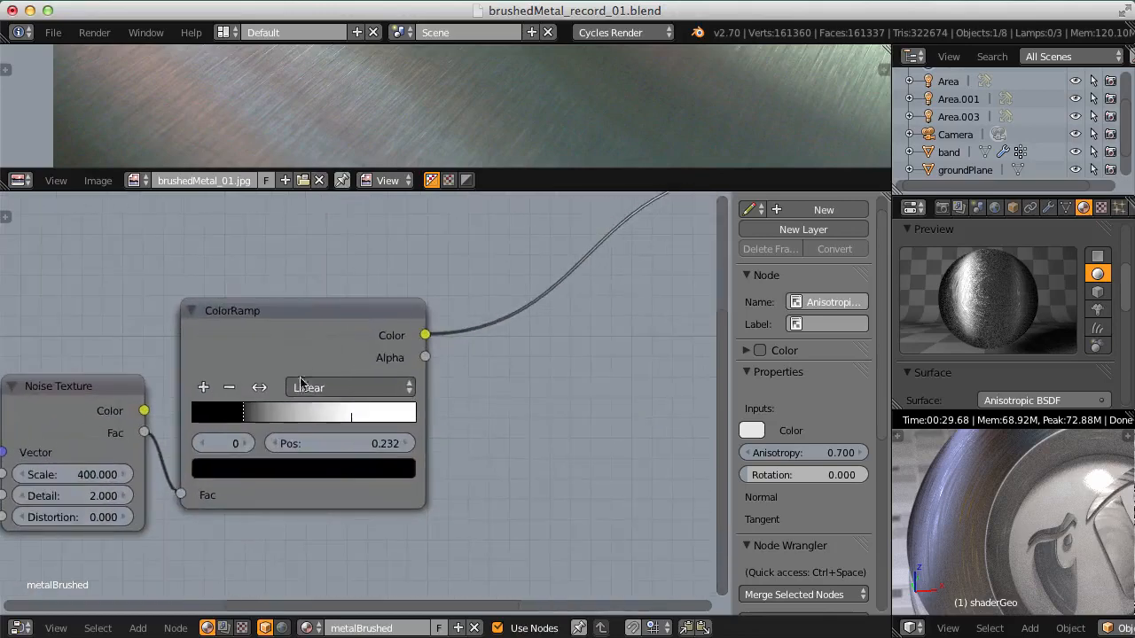
scroll(222, 415, up, 1)
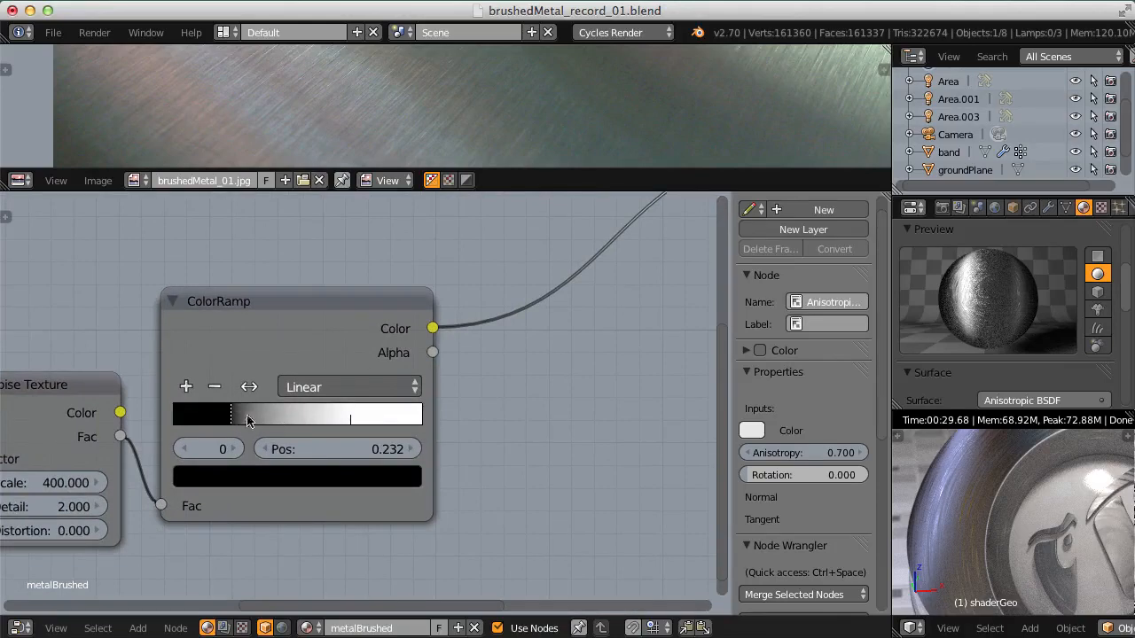
click(229, 417)
click(277, 479)
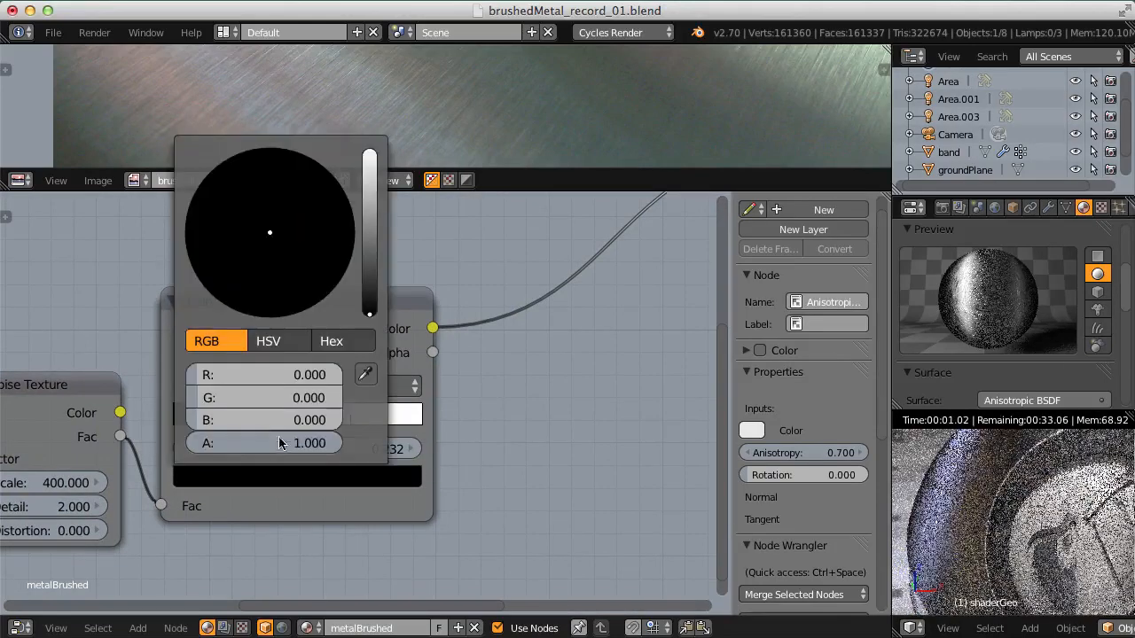
click(282, 341)
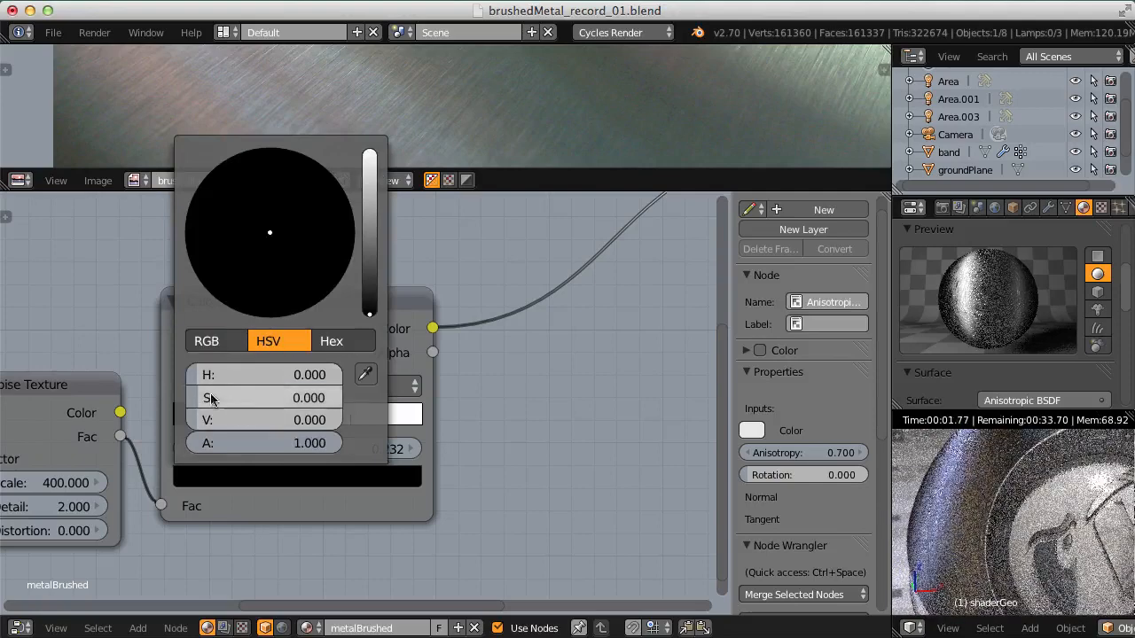
click(264, 419)
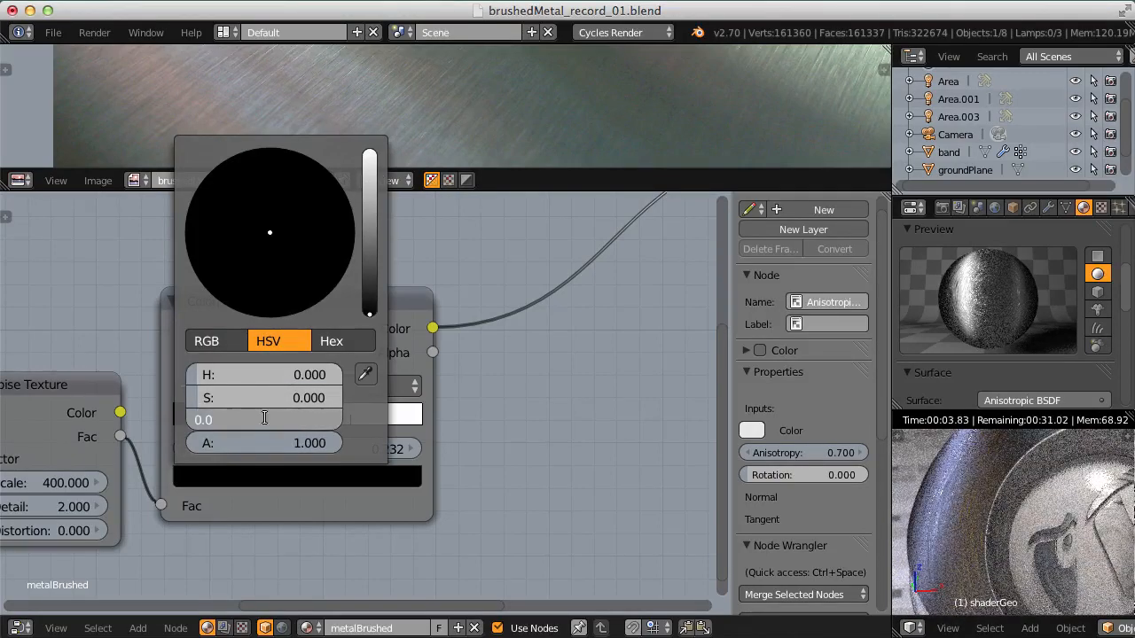
text(0.05)
key(Return)
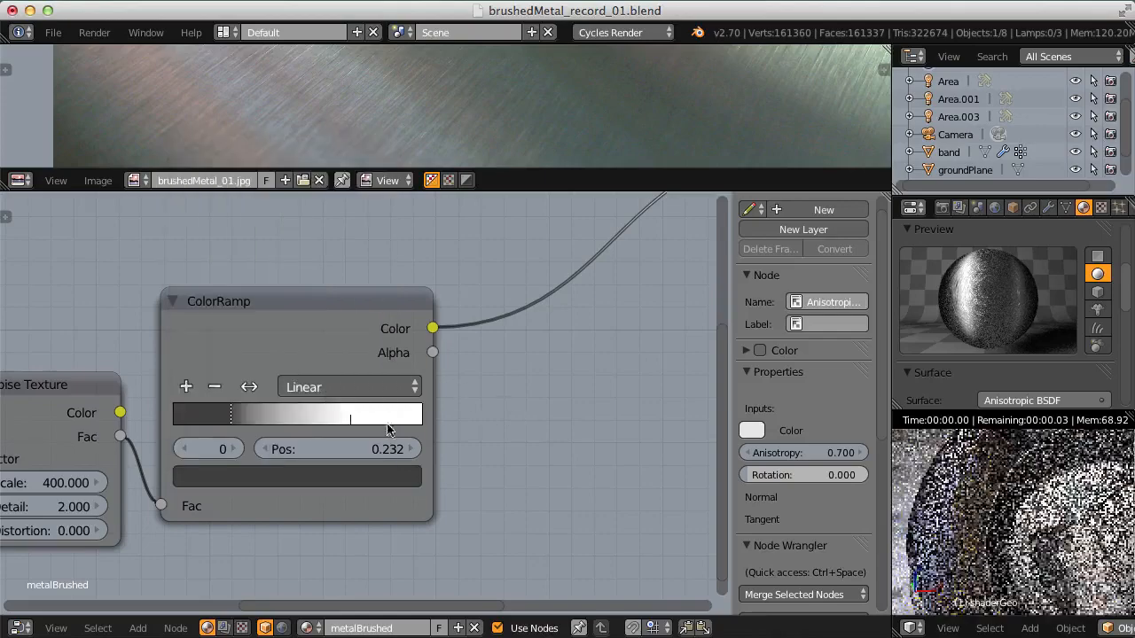
Step: Set the HSV value of the ColorRamp's white stop to 0.2
click(352, 418)
click(297, 477)
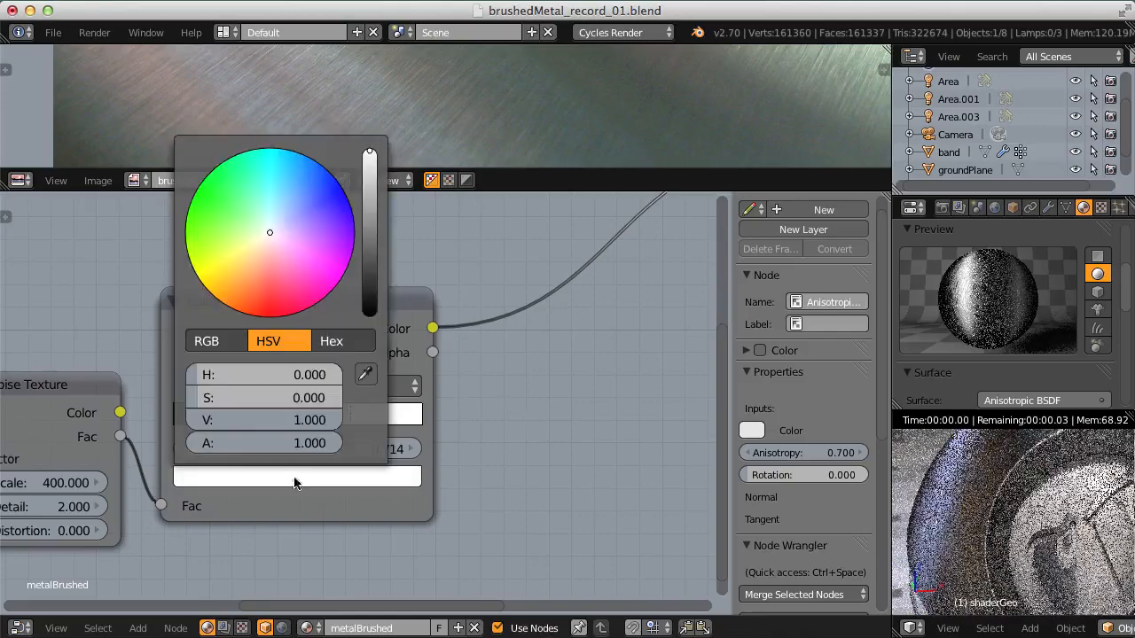
click(270, 420)
text(0.2)
key(Return)
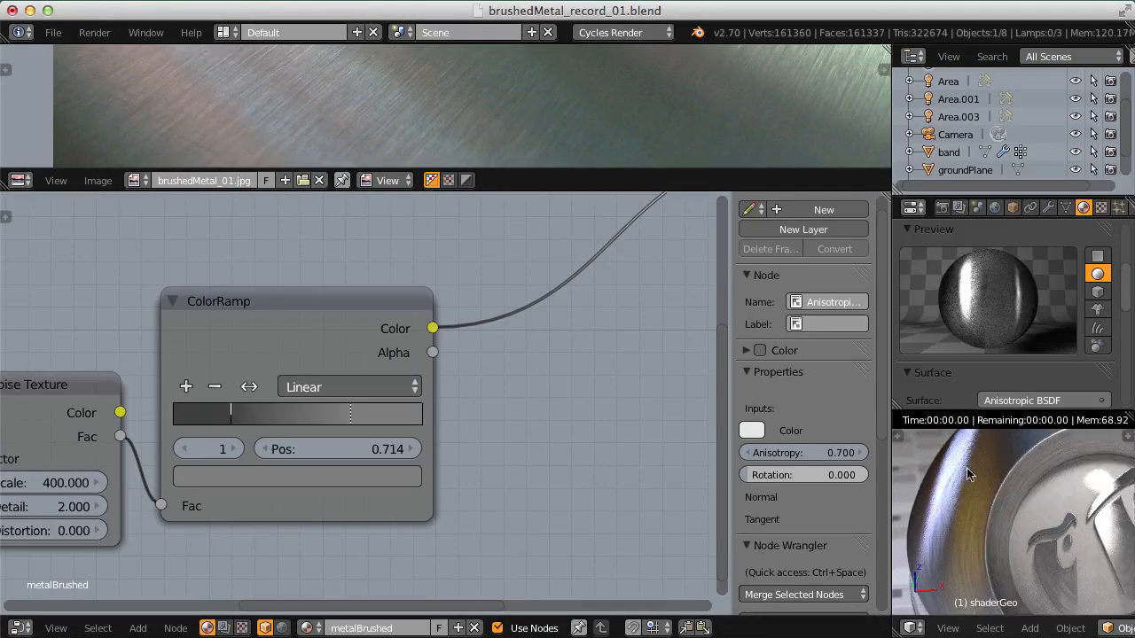
Step: Shift the ColorRamp node slightly up toward the Anisotropic BSDF and save over the existing blend file
scroll(1022, 479, up, 2)
scroll(1022, 478, up, 3)
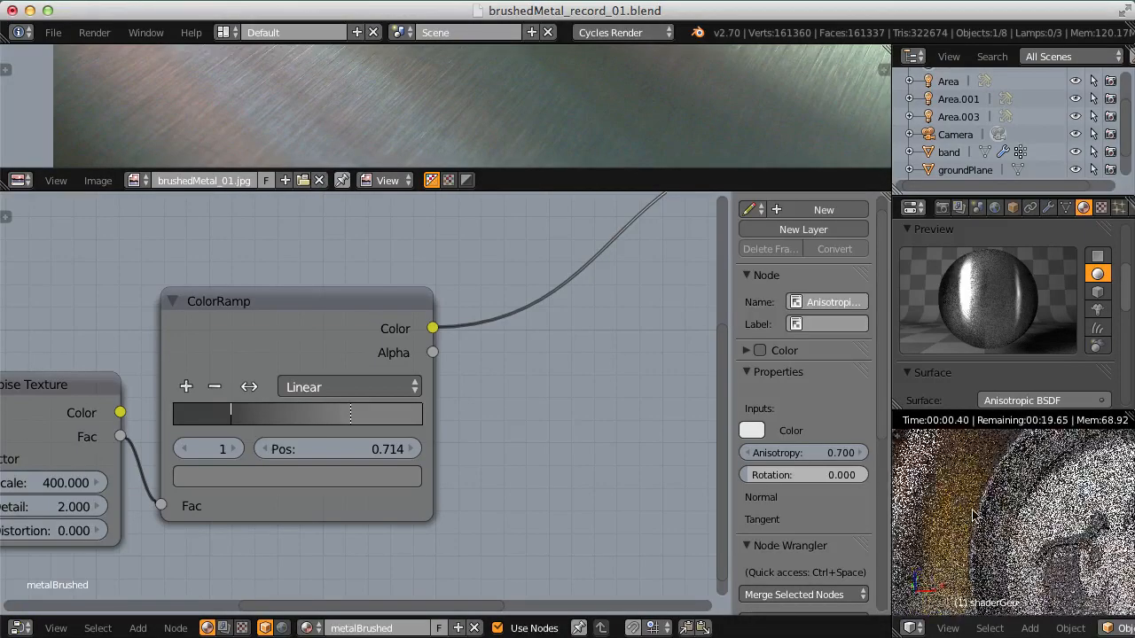
shift+middle_drag(995, 503, 1035, 471)
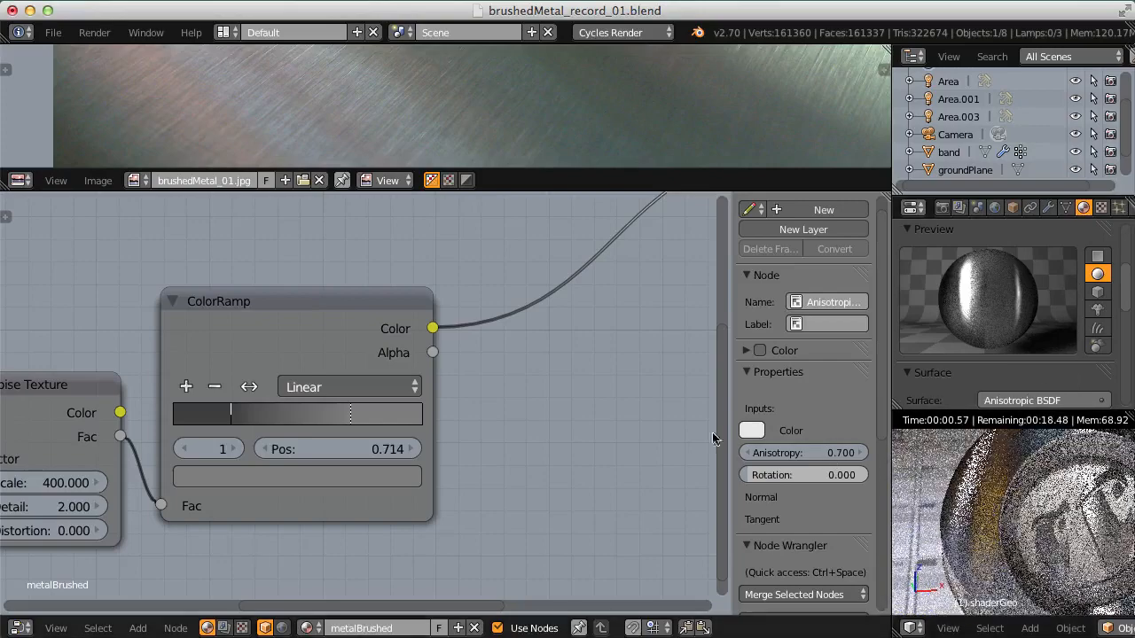
scroll(354, 310, down, 4)
scroll(470, 284, up, 1)
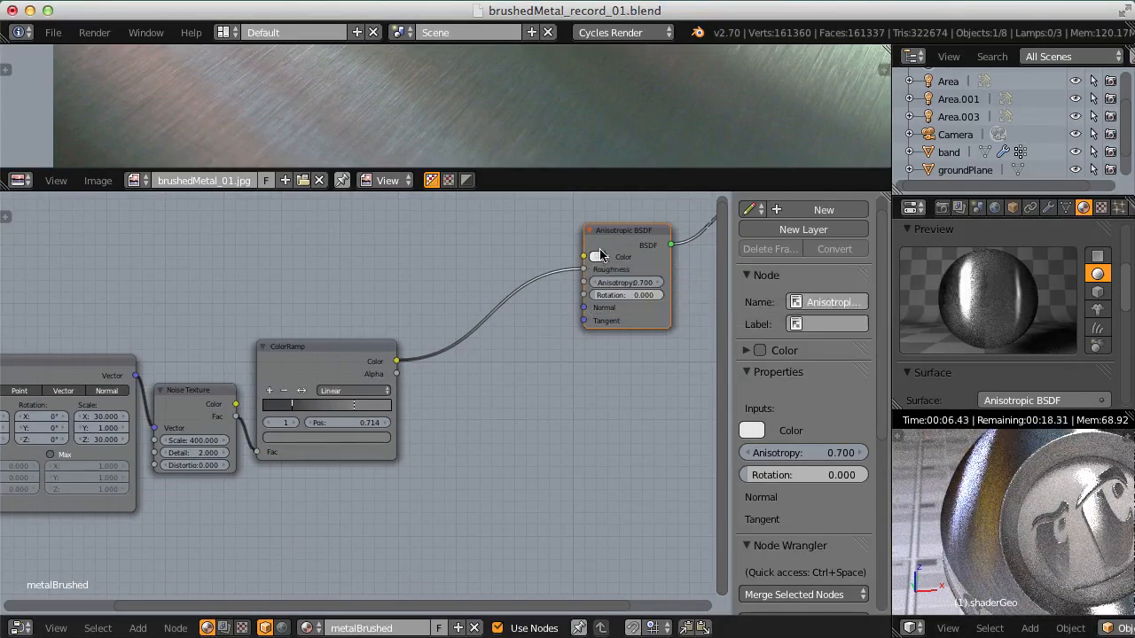
drag(312, 356, 337, 341)
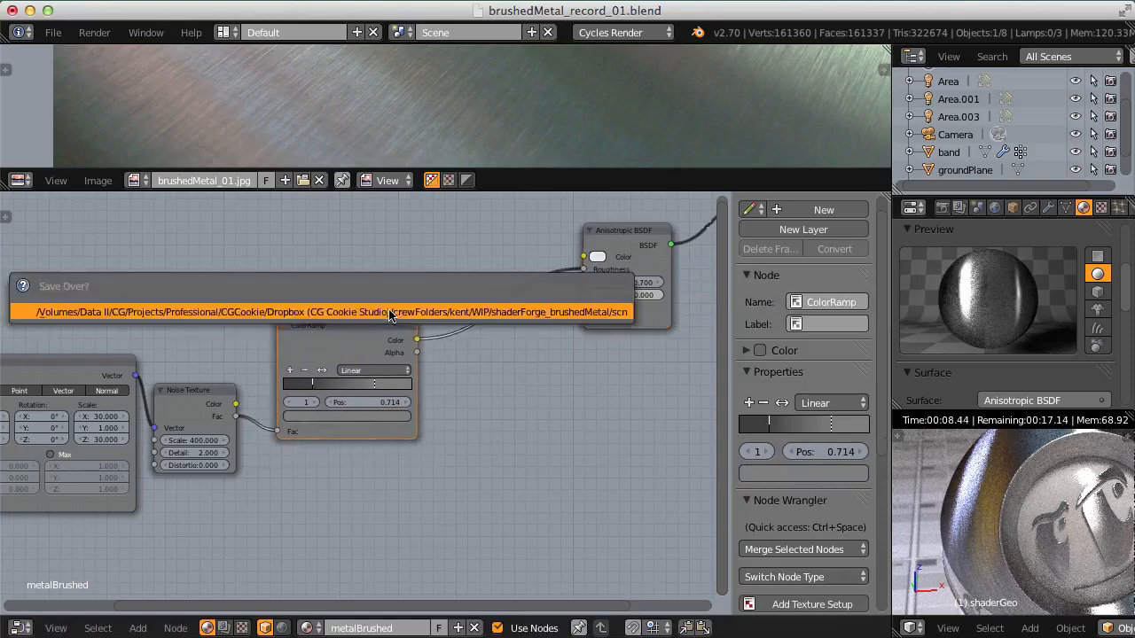
scroll(337, 338, up, 1)
scroll(328, 298, down, 1)
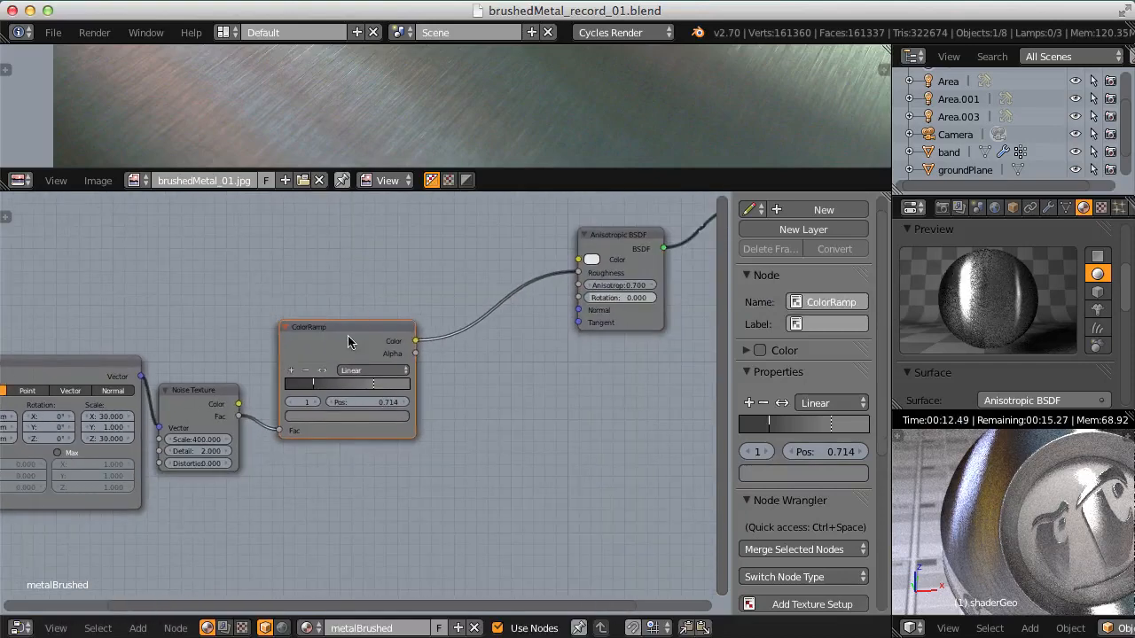
Step: Duplicate the ColorRamp with its Fac link to the Noise Texture, stack the copy above the original, and move both ramps down together
key(shift+d)
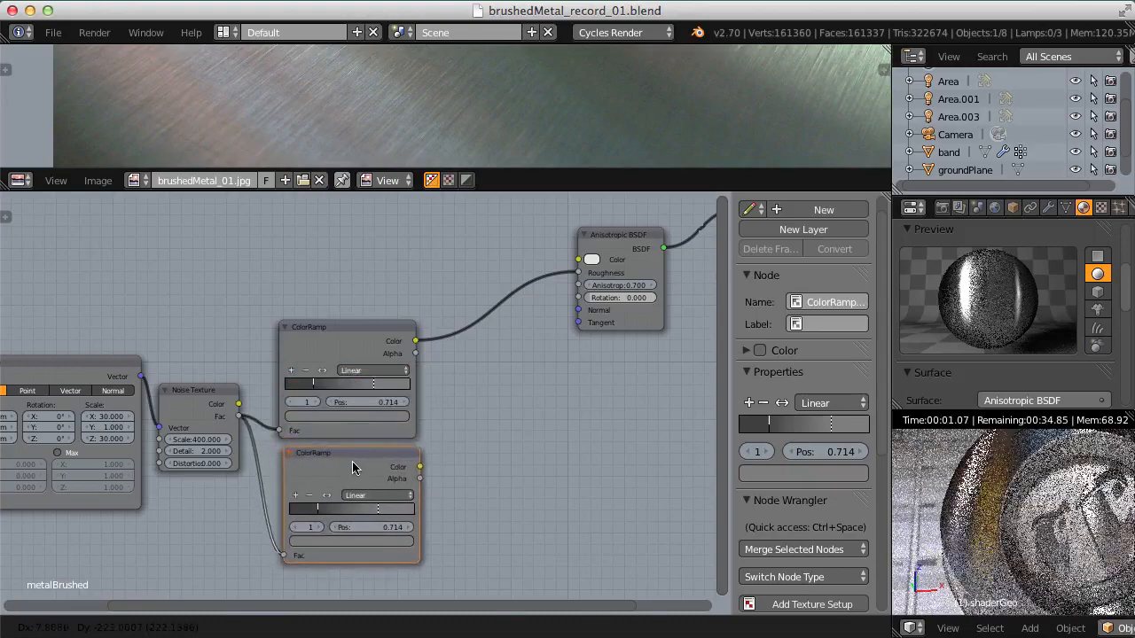
click(350, 461)
middle_drag(342, 351, 365, 269)
middle_drag(367, 276, 357, 366)
drag(350, 486, 353, 263)
shift+click(371, 364)
key(g)
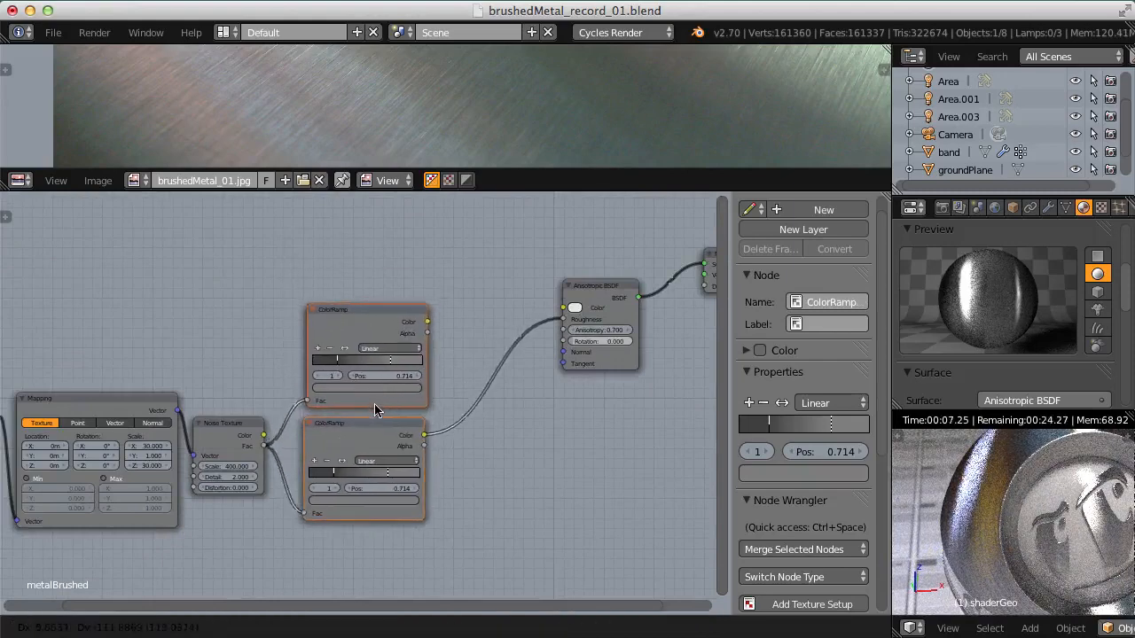
click(369, 413)
Step: Set the HSV value of the upper ColorRamp's dark stop to 0.3
ctrl+middle_drag(418, 300, 177, 396)
ctrl+middle_drag(301, 252, 297, 288)
click(299, 337)
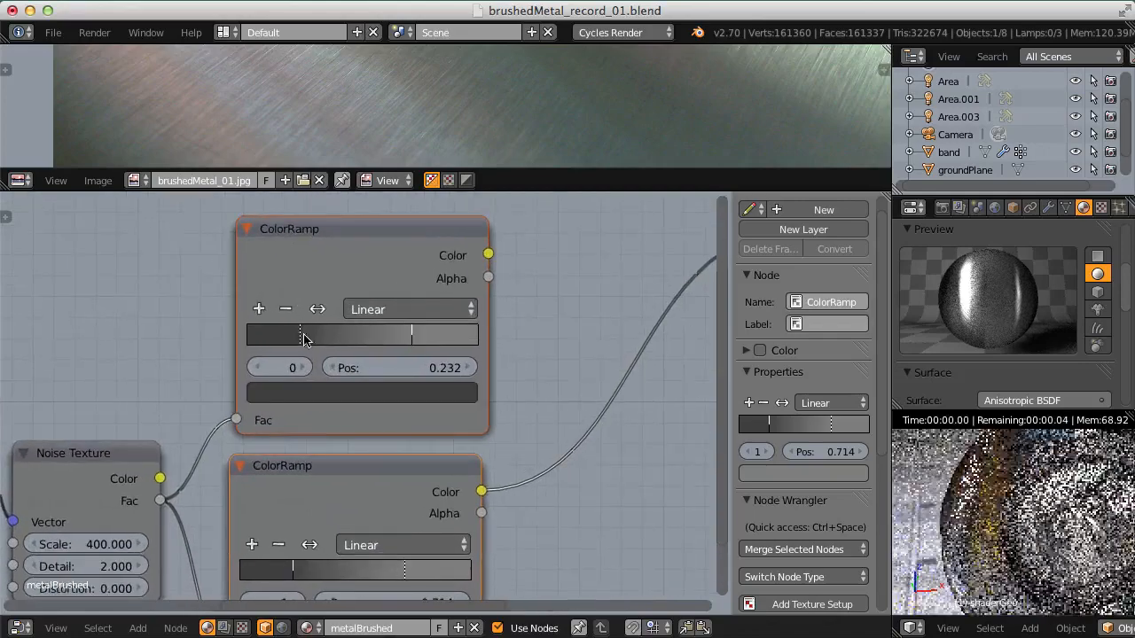
click(355, 393)
click(346, 343)
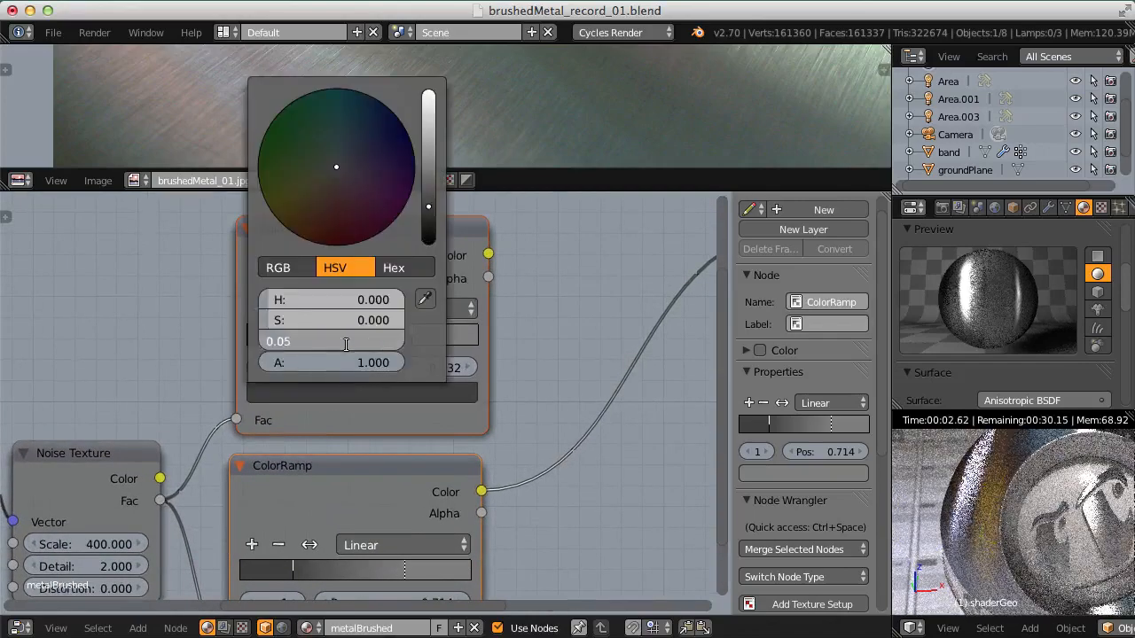
text(.3)
key(Return)
Step: Set the HSV value of the upper ColorRamp's light stop to 1
click(410, 339)
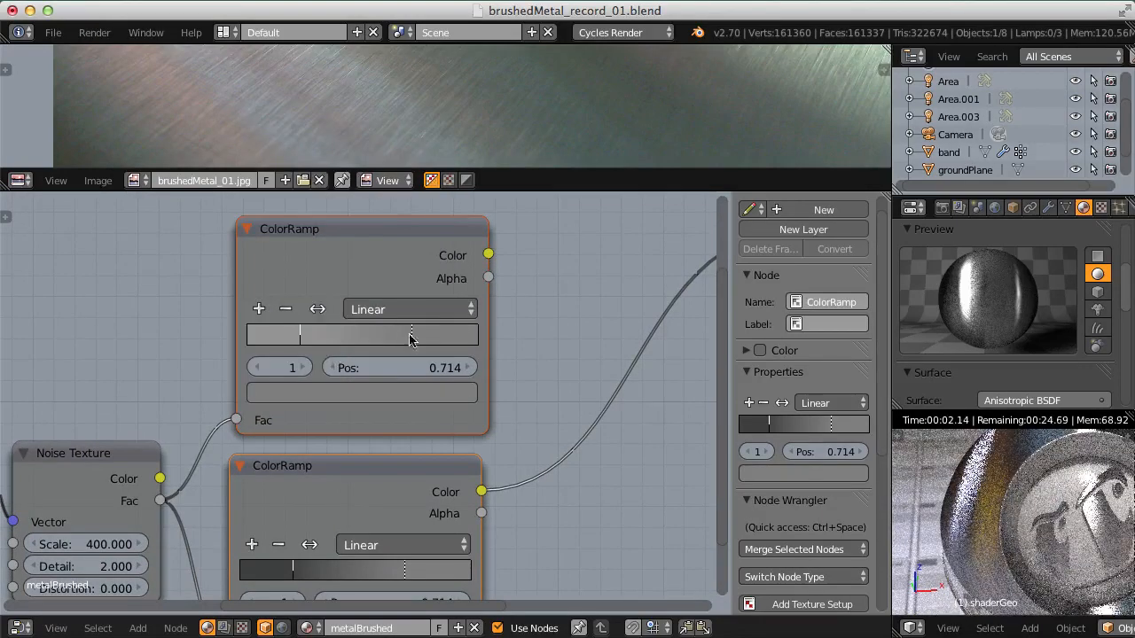
click(346, 396)
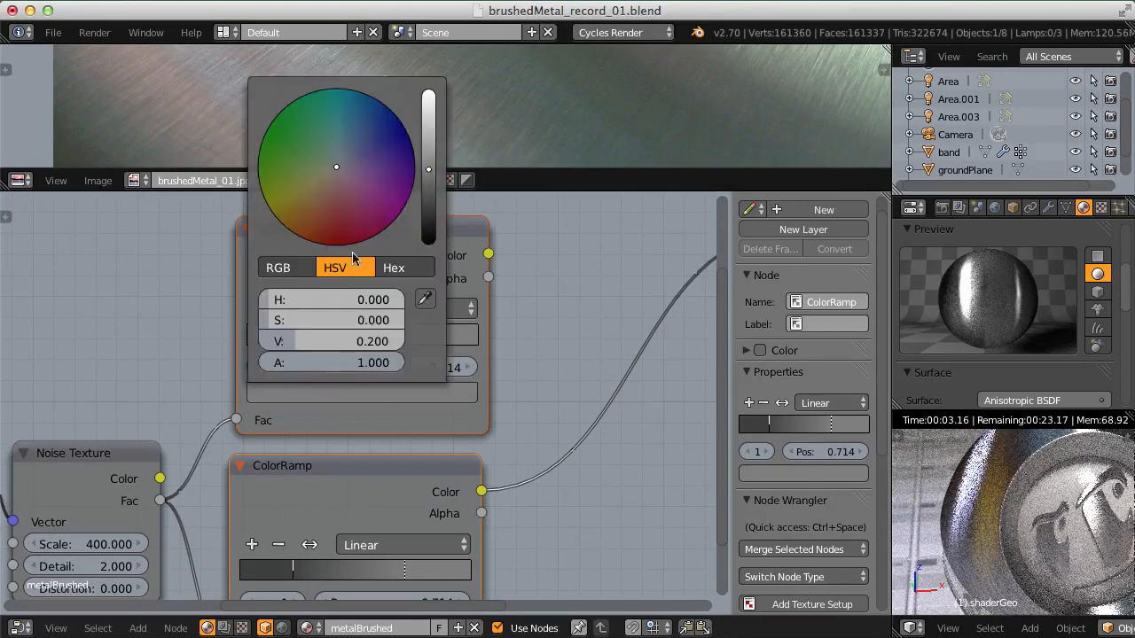
click(294, 337)
text(1)
key(Return)
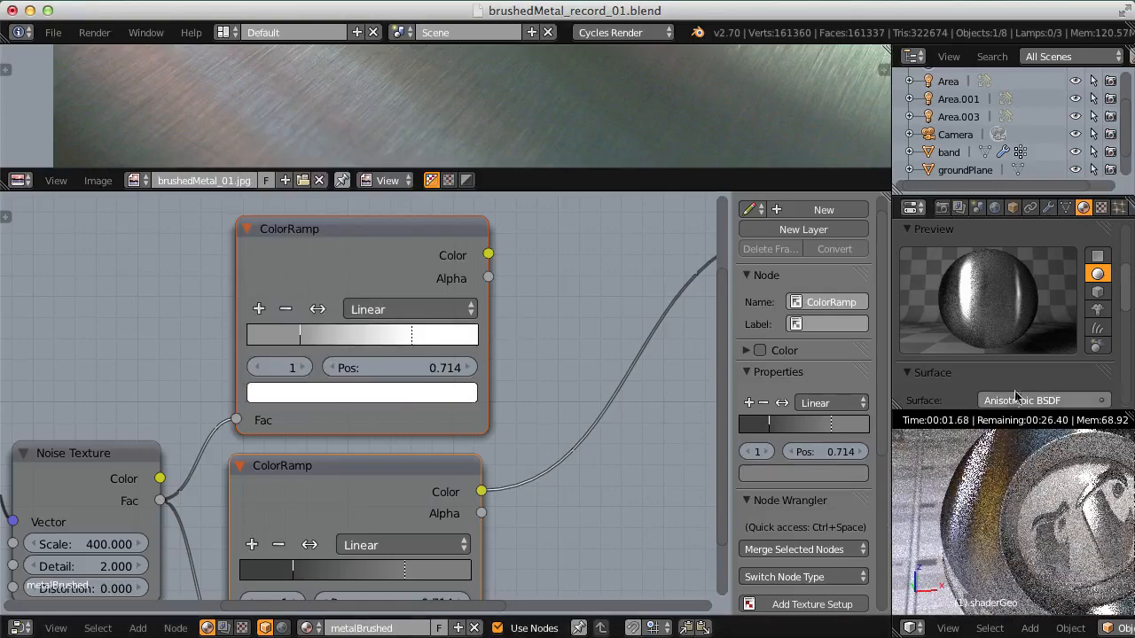
Step: Connect the upper ColorRamp's Color output to the Anisotropic BSDF's Color input
middle_drag(1028, 483, 1006, 569)
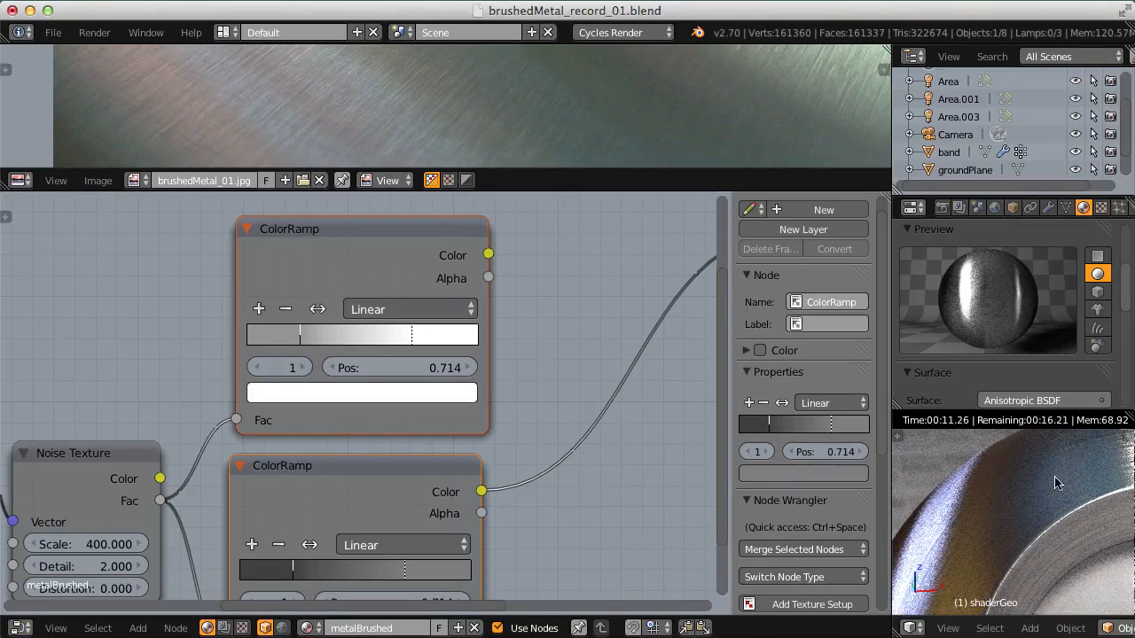
middle_drag(547, 286, 297, 390)
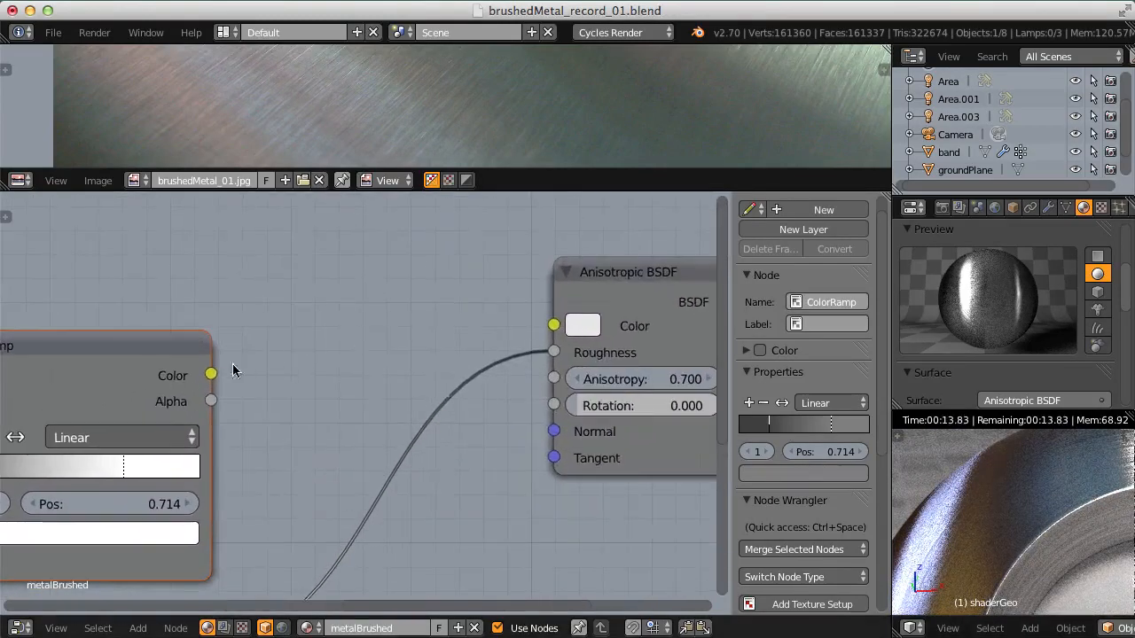
drag(211, 375, 553, 326)
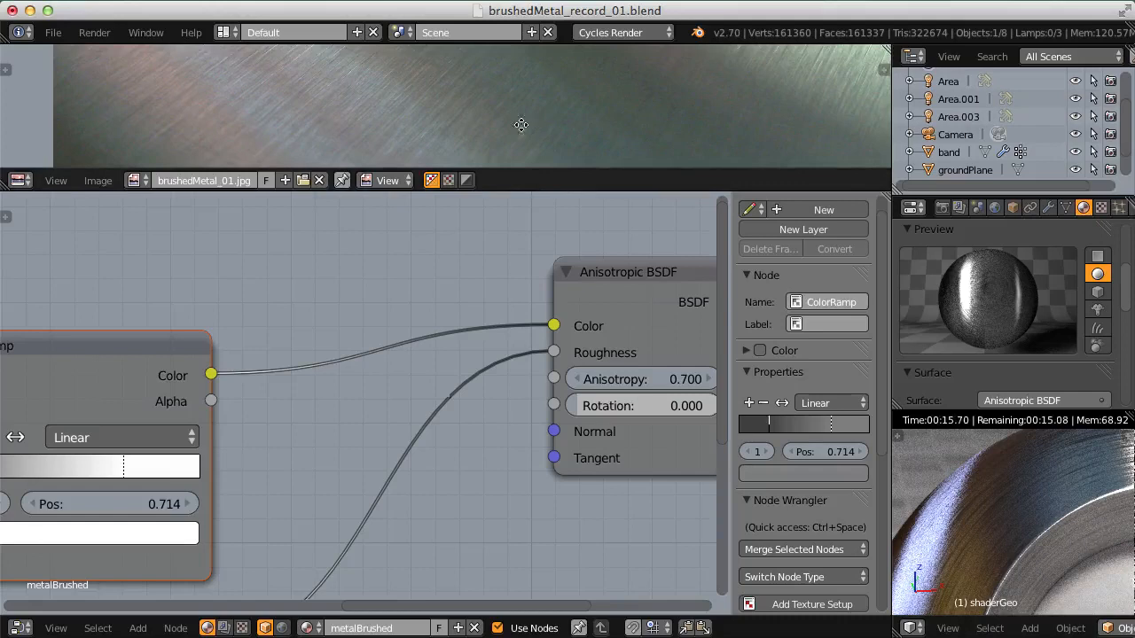
Step: Enlarge the reference image area and the 3D viewport to compare the reference's brushed grain with the rendered shaderGeo
scroll(520, 125, down, 3)
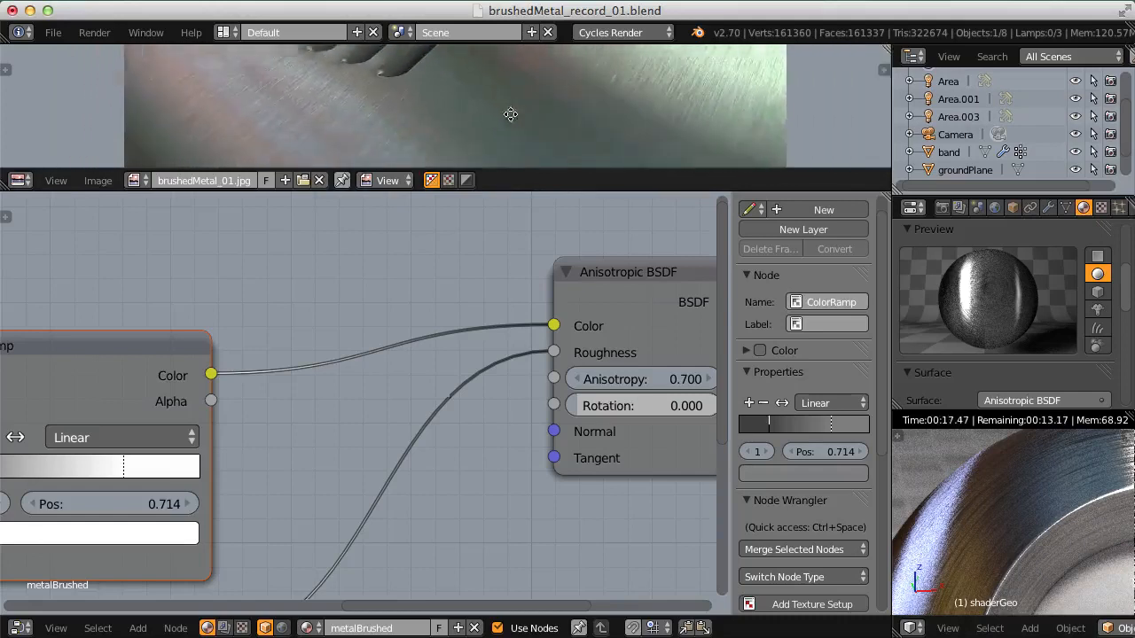
drag(514, 191, 546, 341)
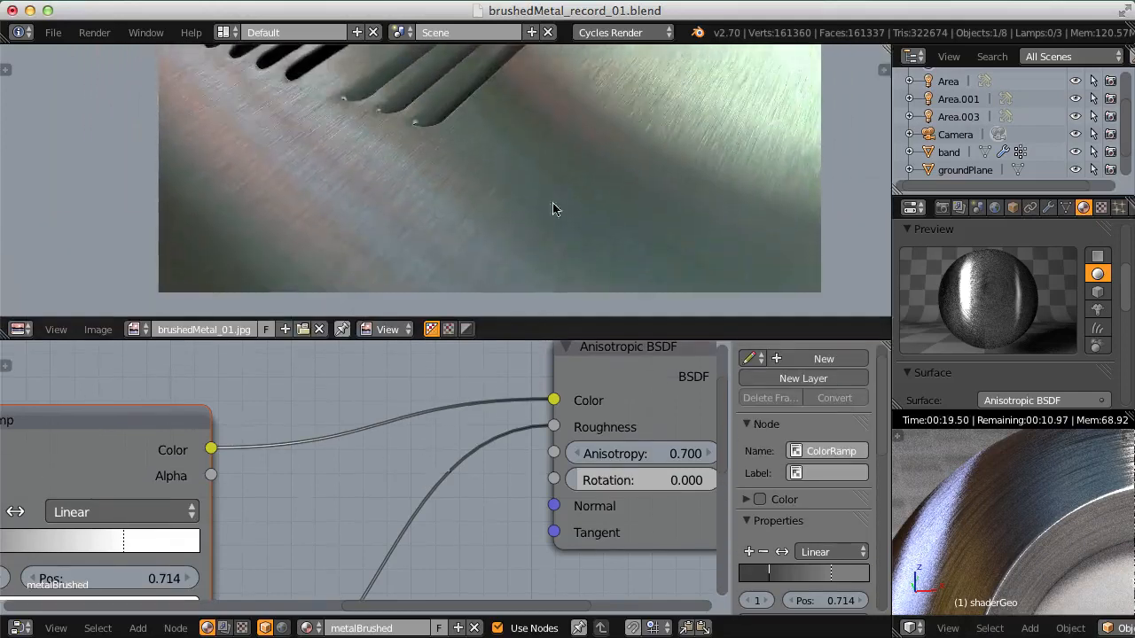
scroll(553, 209, up, 1)
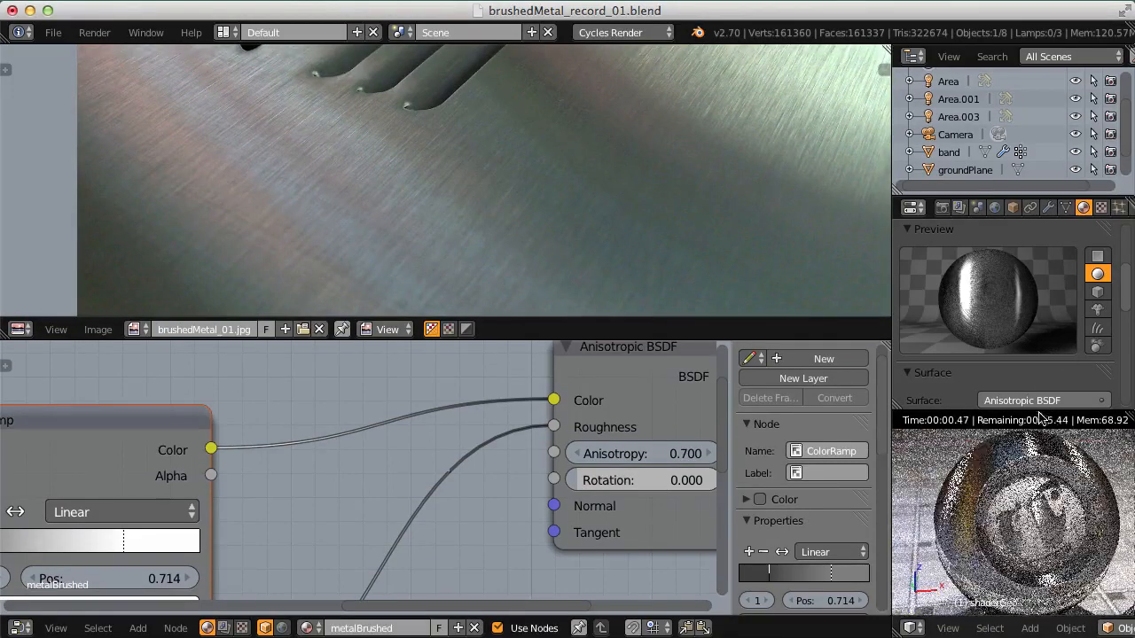
drag(1043, 408, 1039, 387)
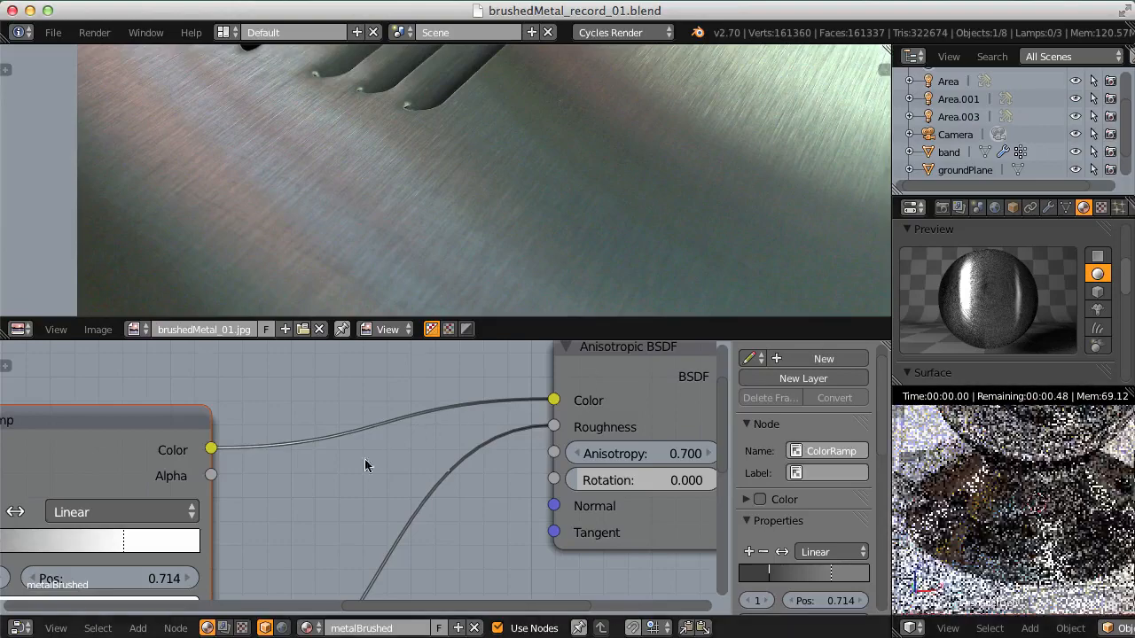
Step: Give the node editor more room and preview the Noise Texture's Fac output on shaderGeo through the Viewer node
scroll(367, 461, down, 3)
middle_drag(299, 430, 610, 355)
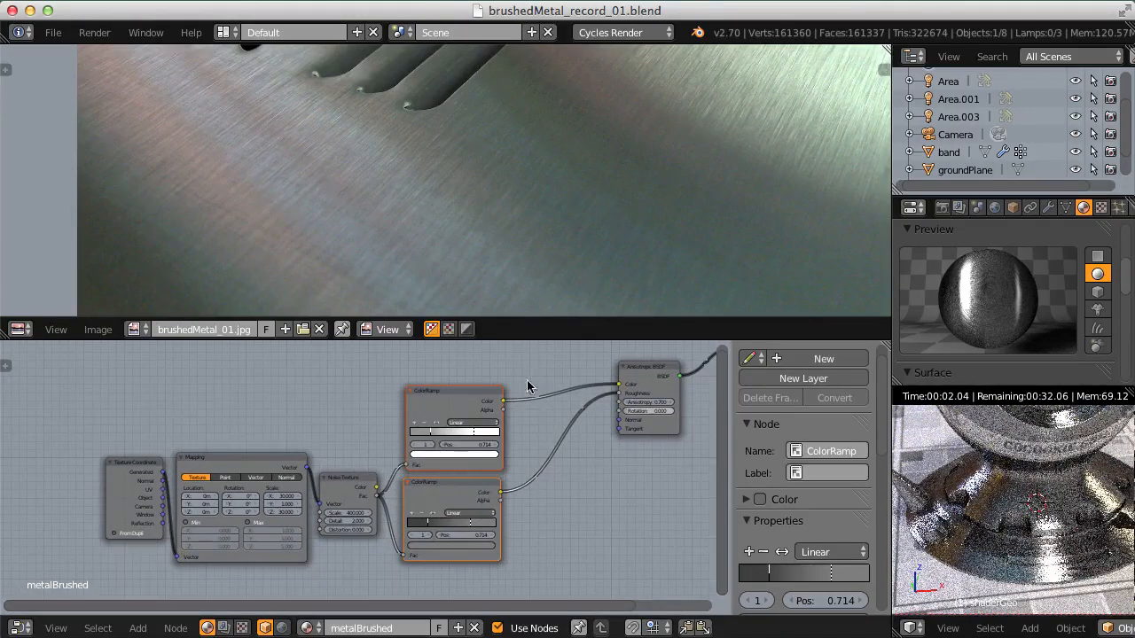
drag(534, 338, 546, 132)
scroll(364, 394, up, 2)
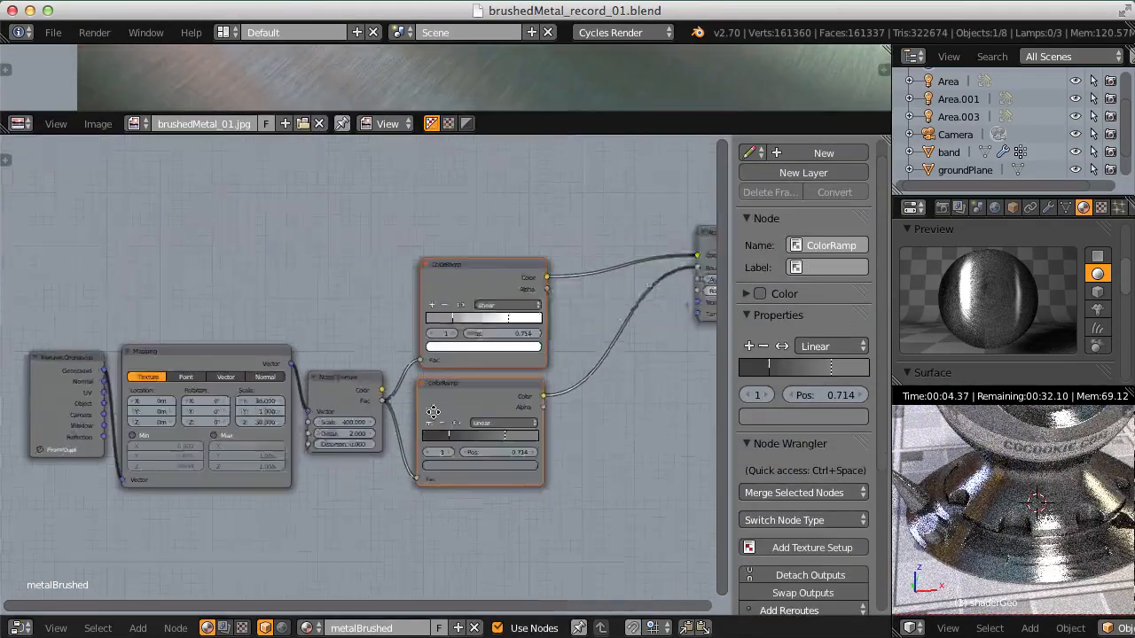
click(360, 391)
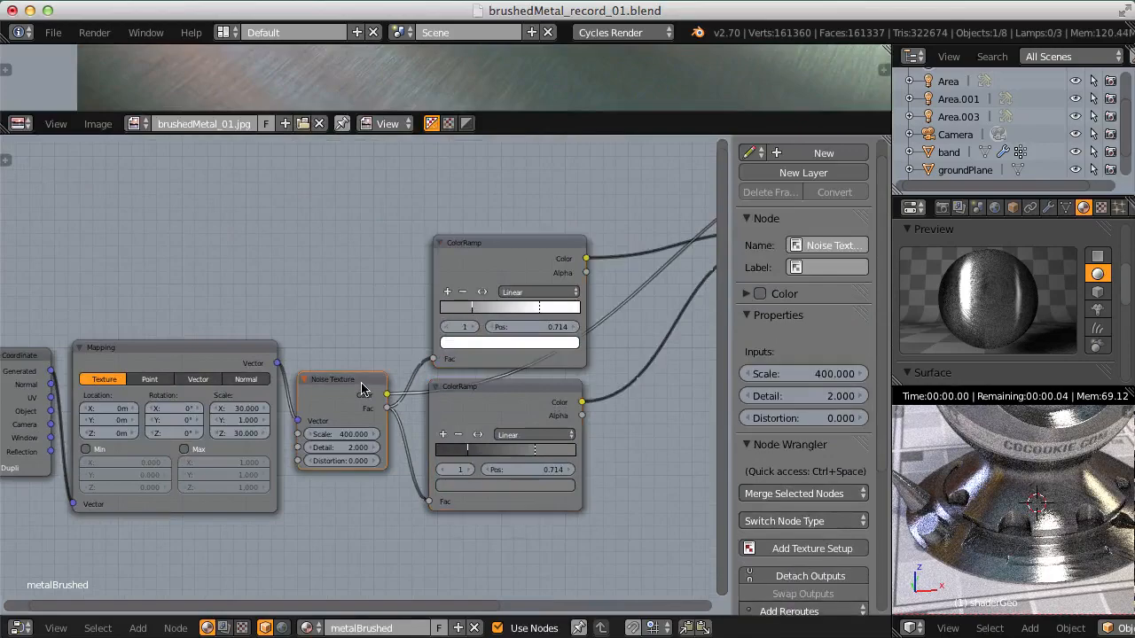
ctrl+shift+click(359, 388)
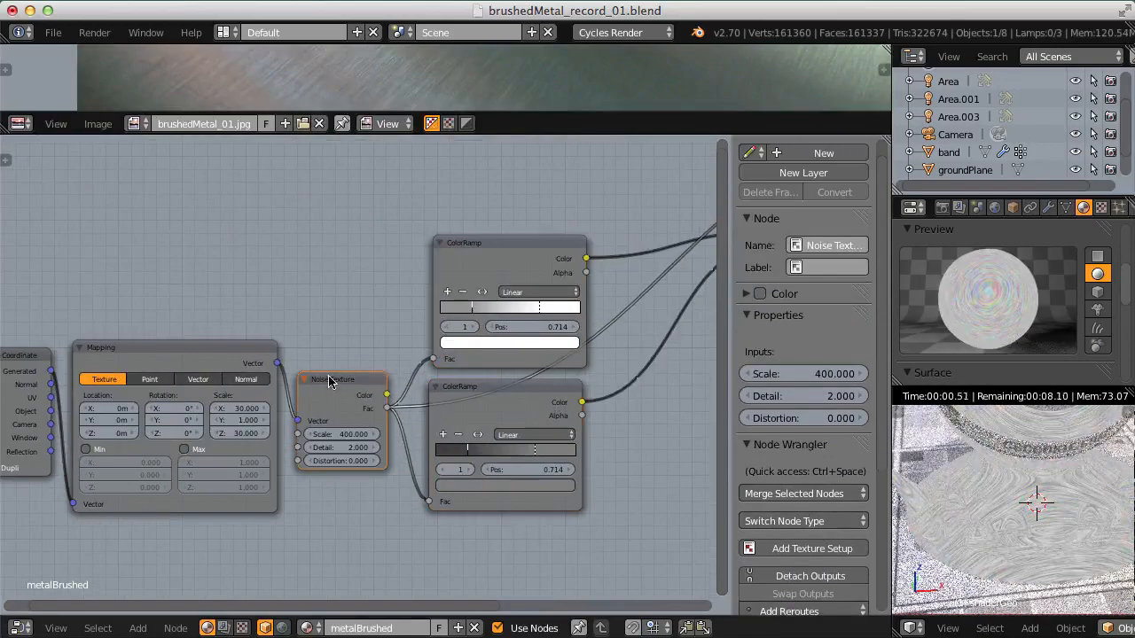
Step: Set the Mapping node's Z rotation to 30°
middle_drag(577, 383, 363, 435)
scroll(537, 337, down, 2)
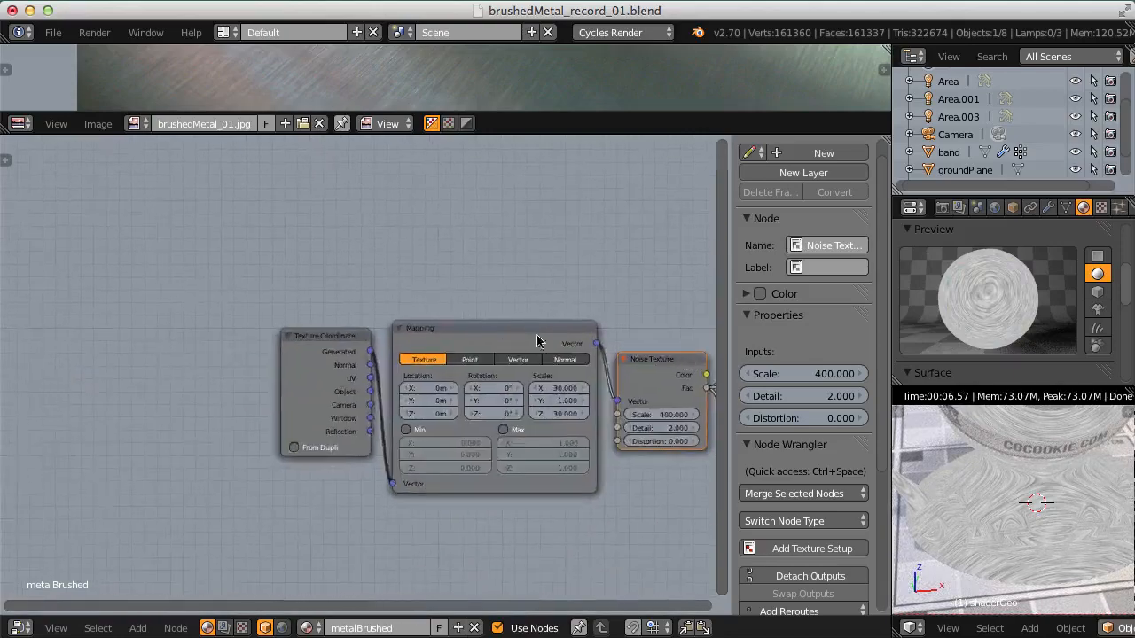
scroll(608, 405, up, 4)
scroll(471, 364, up, 1)
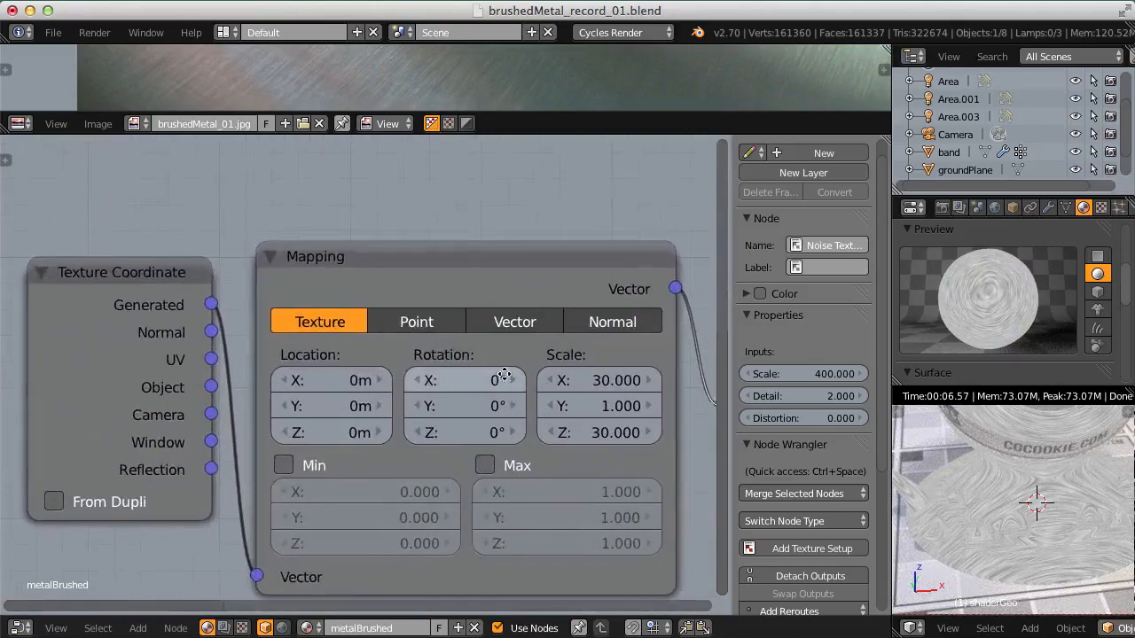
middle_drag(497, 375, 386, 362)
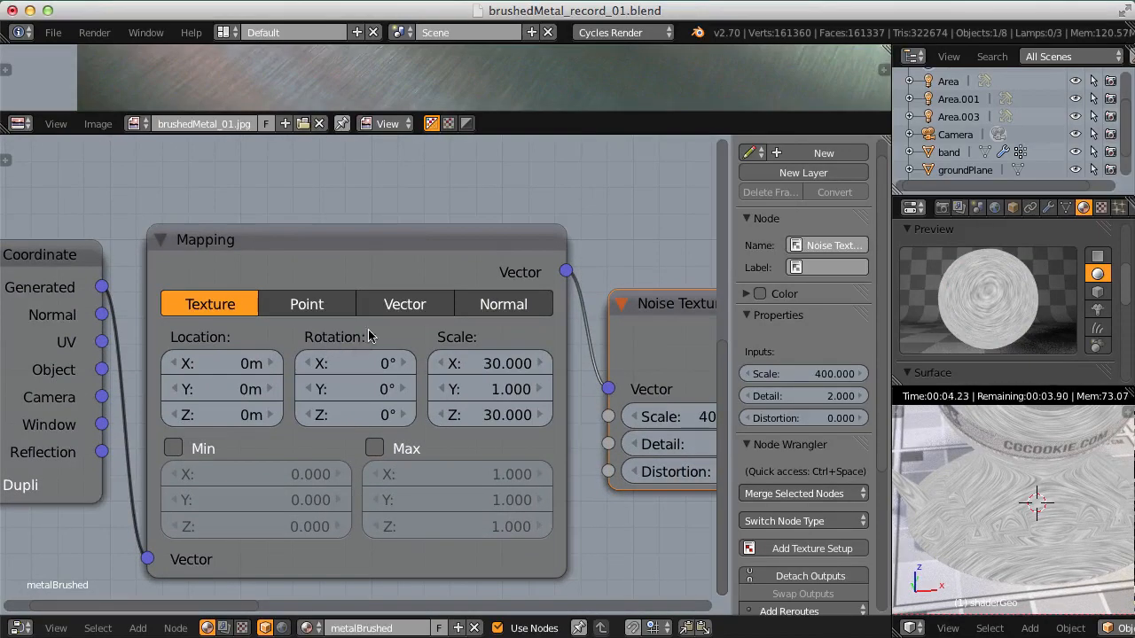
click(355, 415)
text(30)
key(Return)
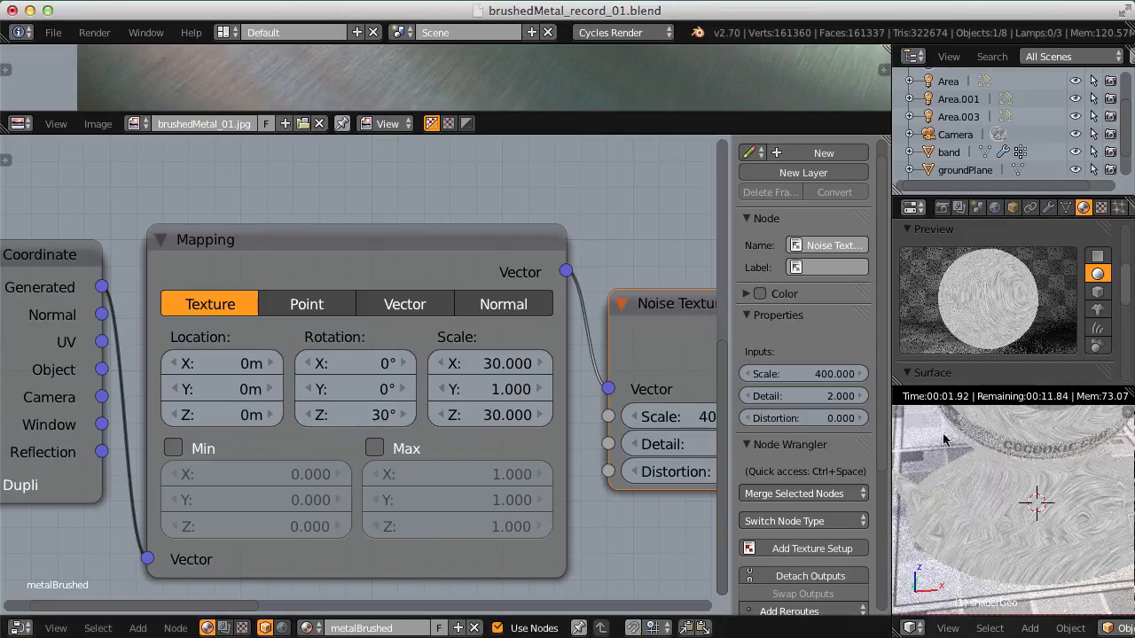
Step: Inspect the rotated noise streaks on shaderGeo, and route the Anisotropic BSDF back into the Material Output's Surface
middle_drag(1061, 463, 991, 526)
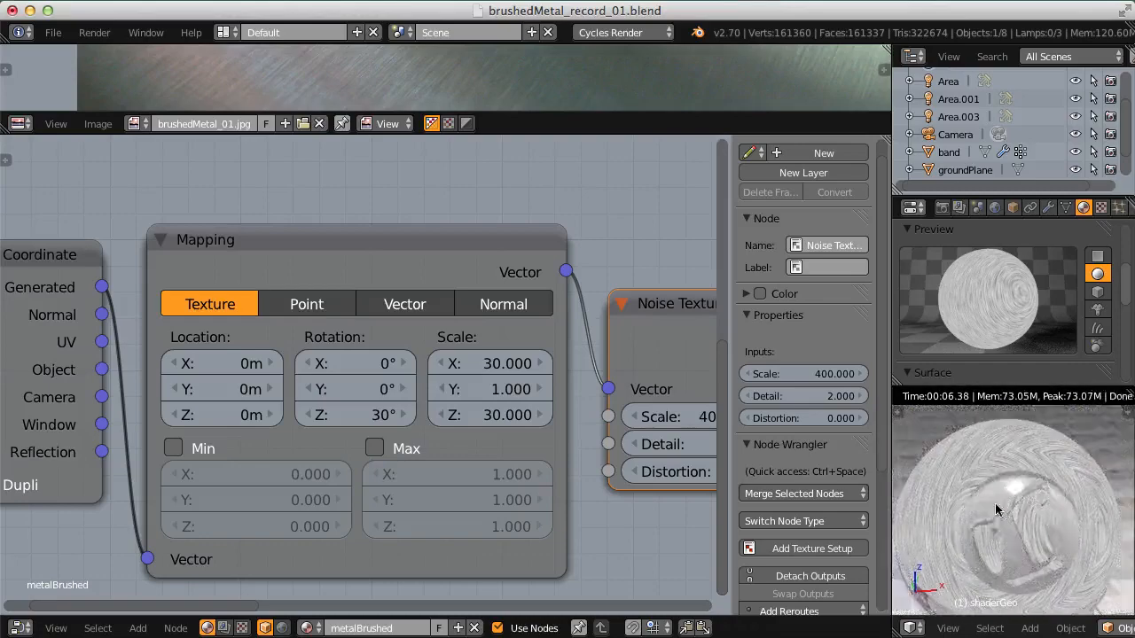
scroll(995, 505, up, 1)
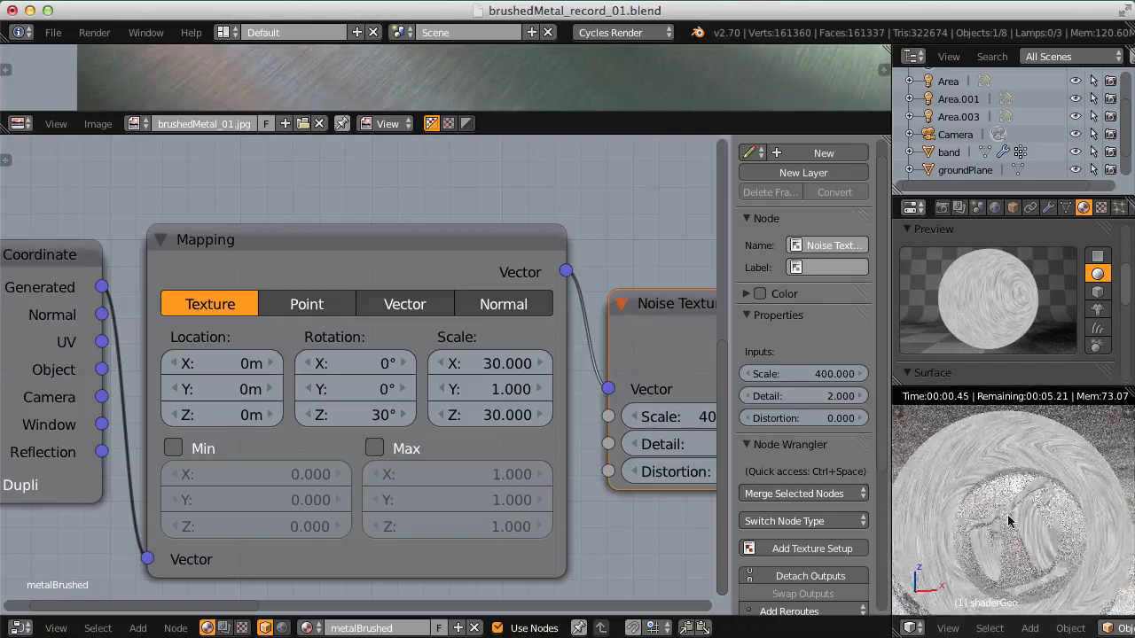
shift+middle_drag(1015, 490, 1027, 424)
mouse_move(1041, 493)
shift+middle_down()
mouse_move(1020, 369)
mouse_move(1023, 483)
shift+middle_up()
scroll(1023, 481, down, 1)
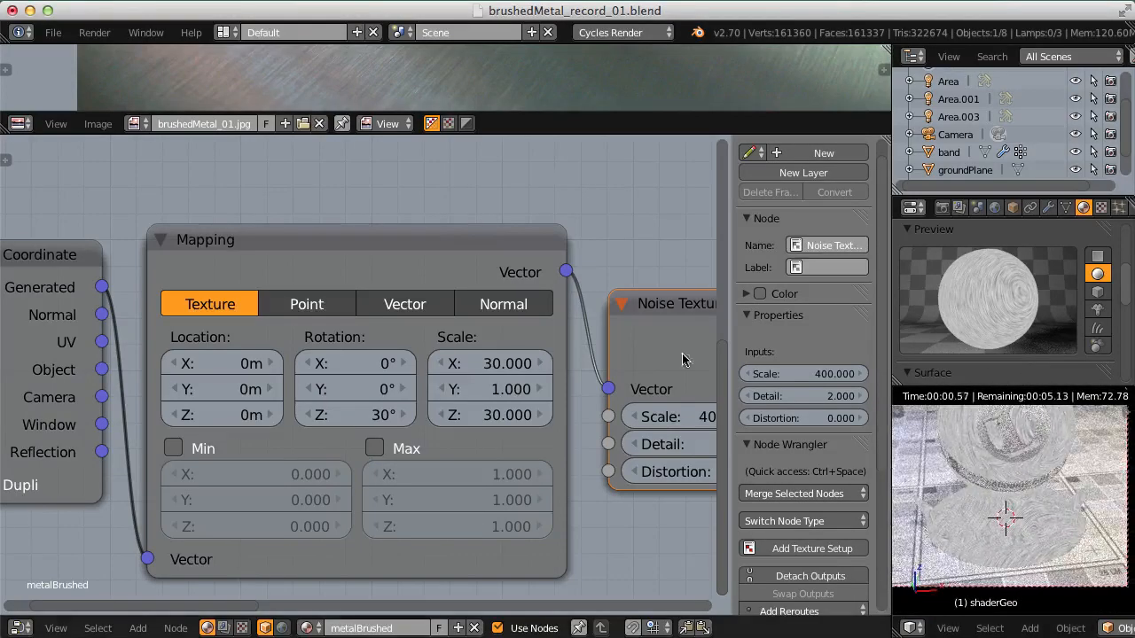
middle_drag(683, 360, 310, 392)
scroll(312, 390, down, 10)
middle_drag(495, 263, 370, 307)
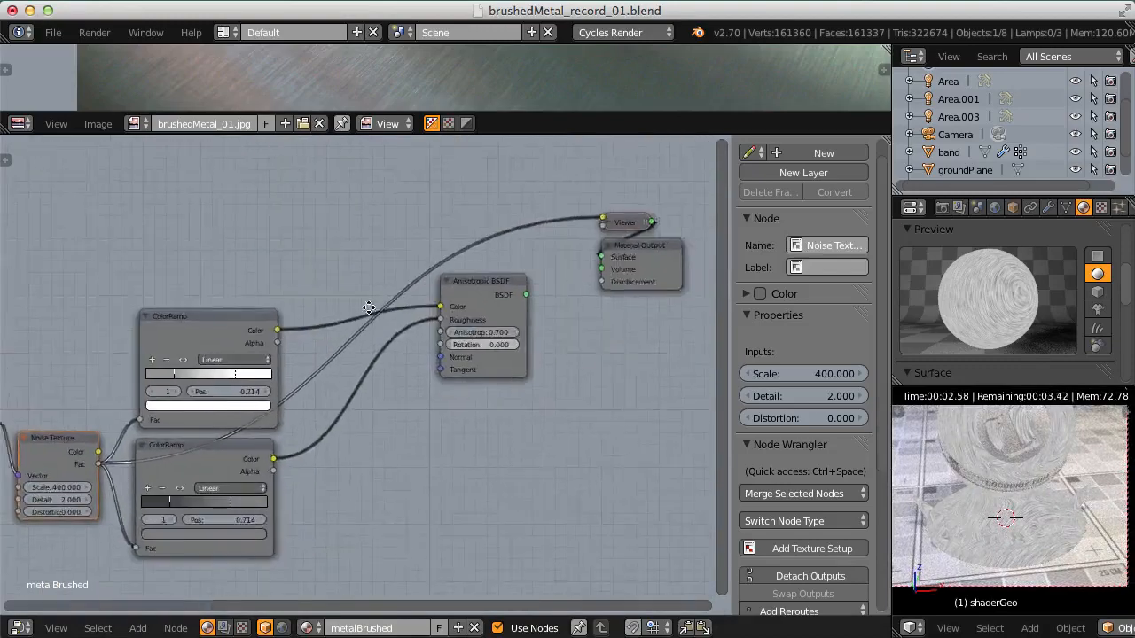
scroll(390, 312, up, 2)
ctrl+shift+click(513, 274)
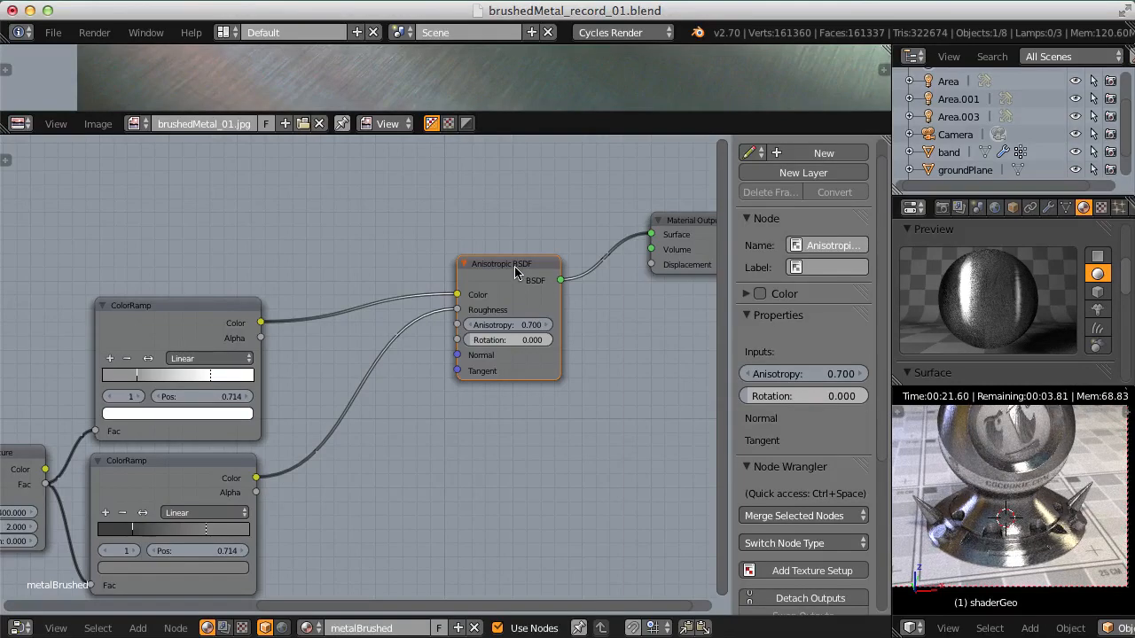
Step: Enlarge the reference image area and display brushedMetal_02.jpg in it
drag(163, 134, 162, 347)
click(134, 336)
click(189, 401)
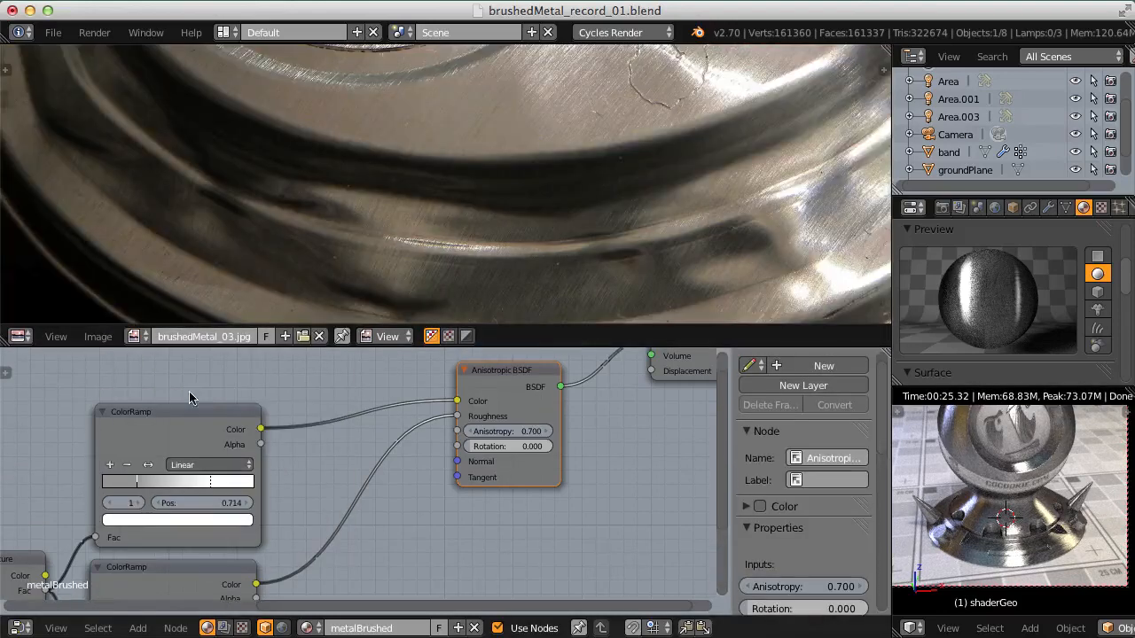
click(134, 337)
click(185, 381)
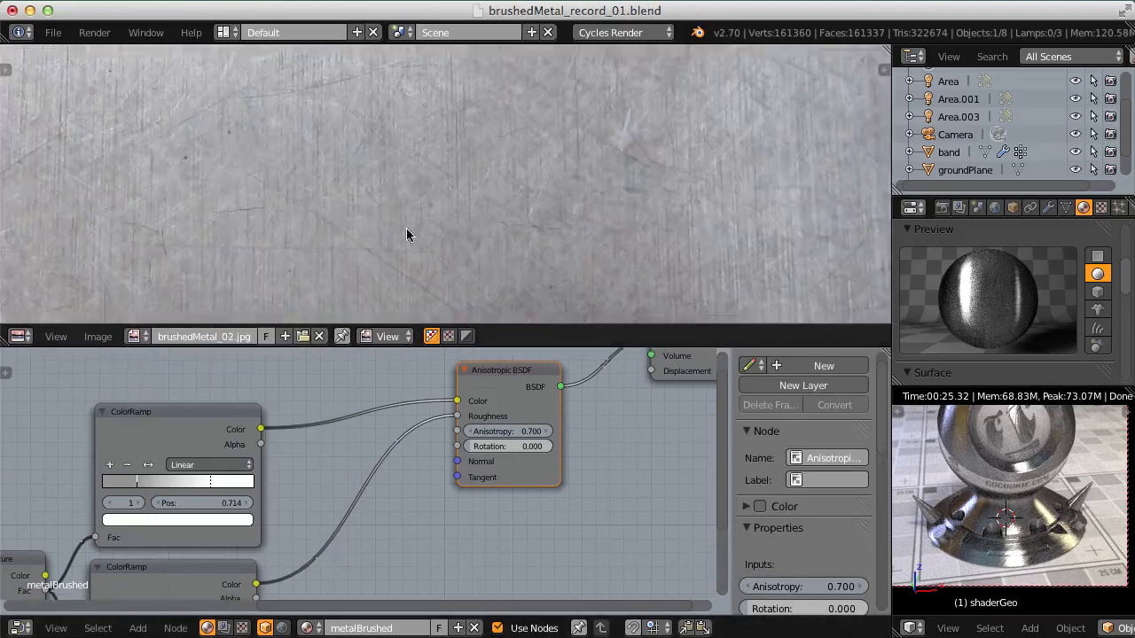
Step: Examine the vertical brushed grain and the scratches crossing it in the brushedMetal_02.jpg reference, both close up and as a whole
scroll(444, 141, down, 5)
scroll(456, 124, up, 4)
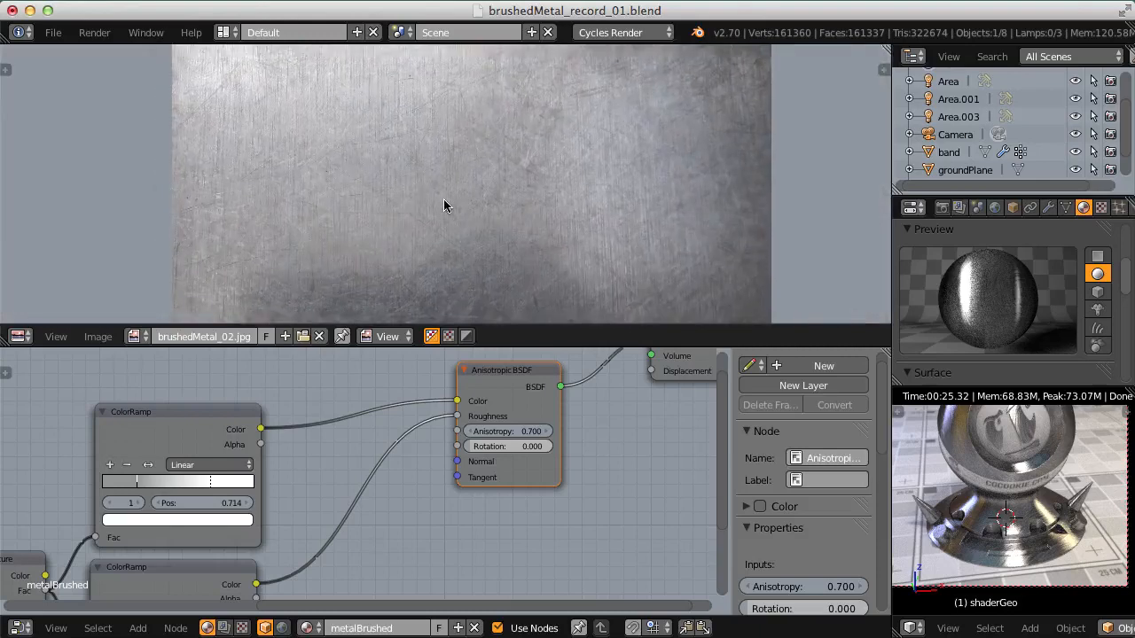
mouse_move(437, 234)
middle_down()
mouse_move(423, 195)
mouse_move(453, 183)
mouse_move(416, 225)
middle_up()
scroll(423, 195, up, 3)
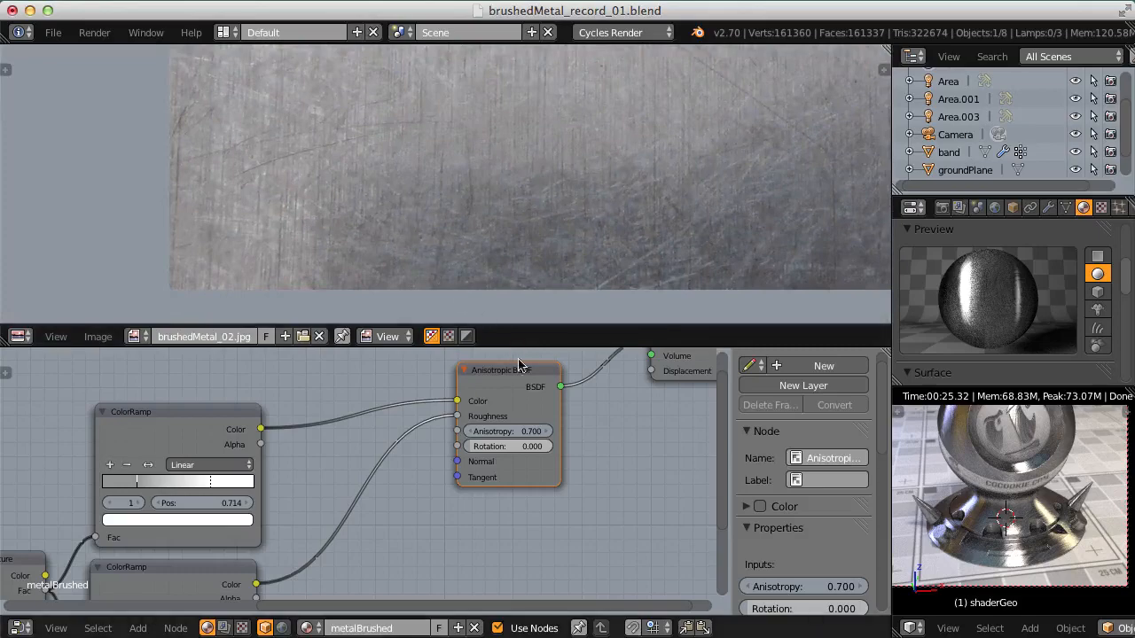
drag(516, 328, 508, 585)
middle_drag(420, 236, 303, 424)
scroll(392, 333, down, 3)
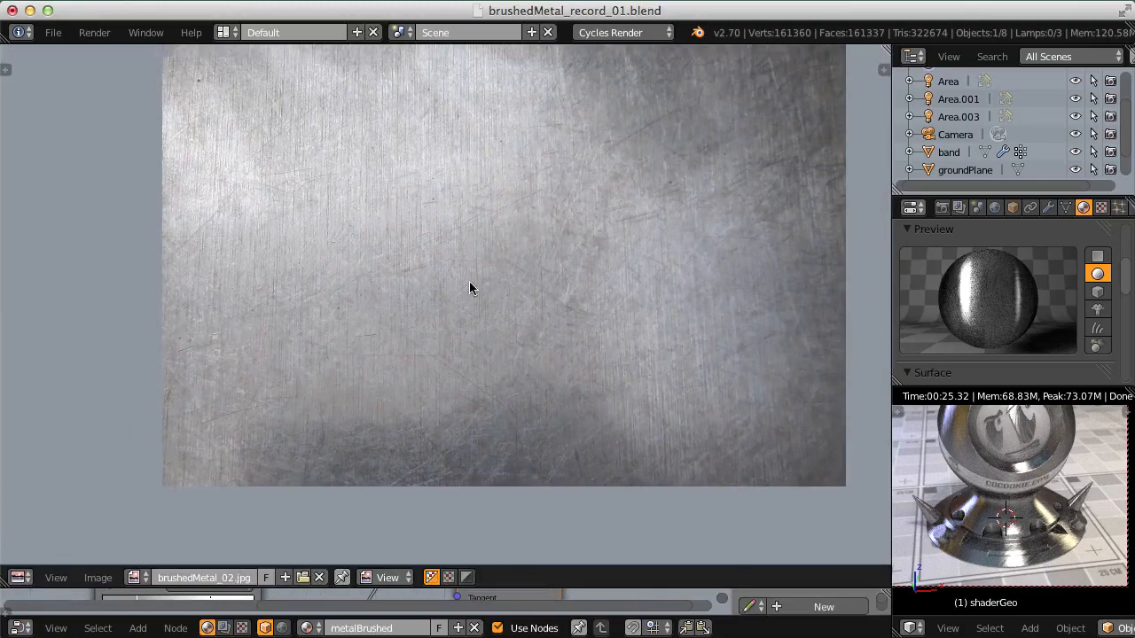
scroll(468, 283, up, 1)
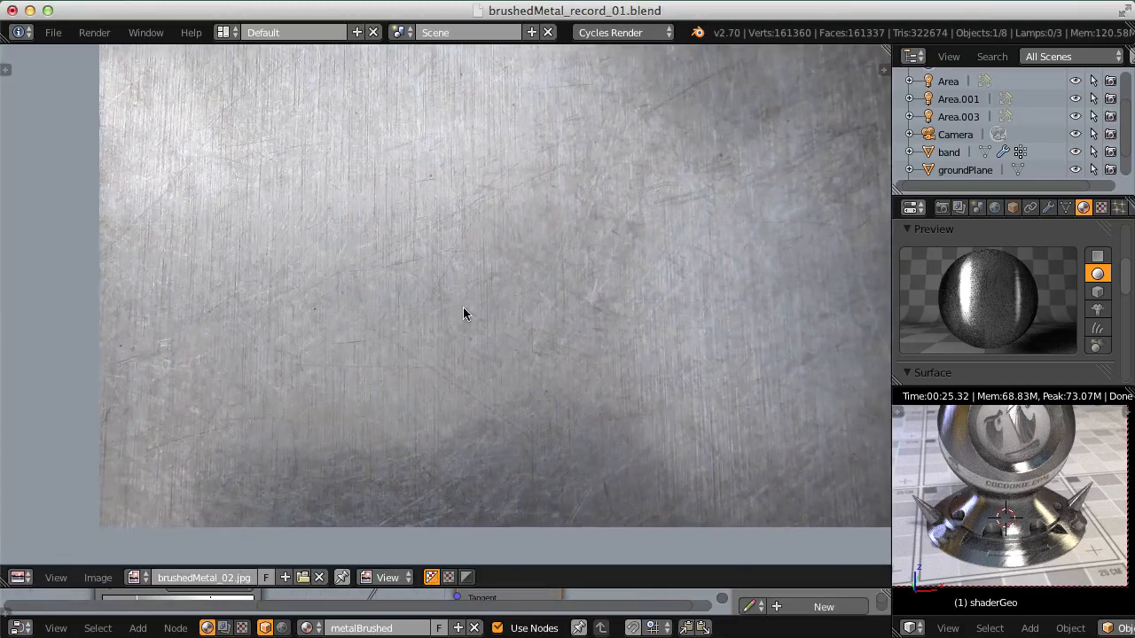
scroll(473, 311, up, 2)
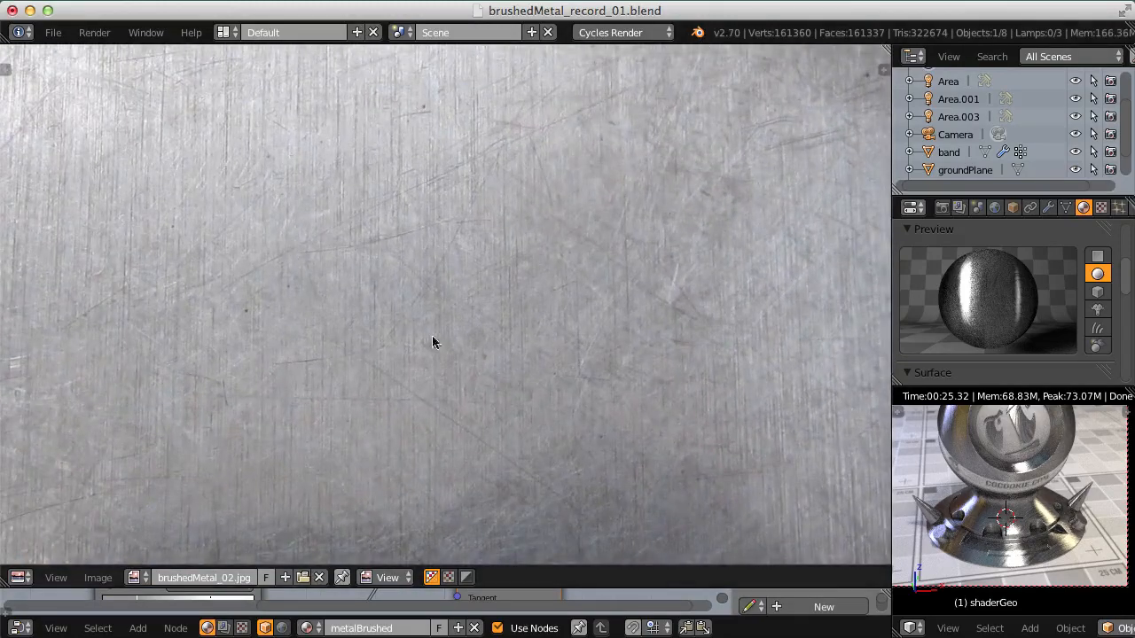
middle_drag(376, 336, 420, 300)
scroll(455, 253, down, 2)
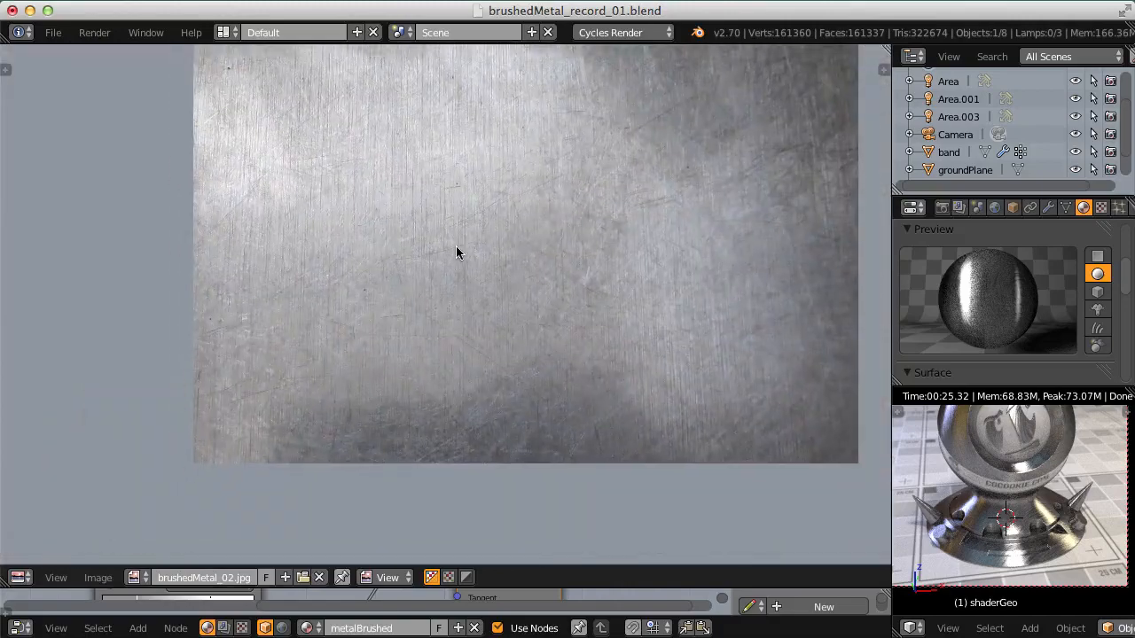
middle_drag(456, 253, 471, 281)
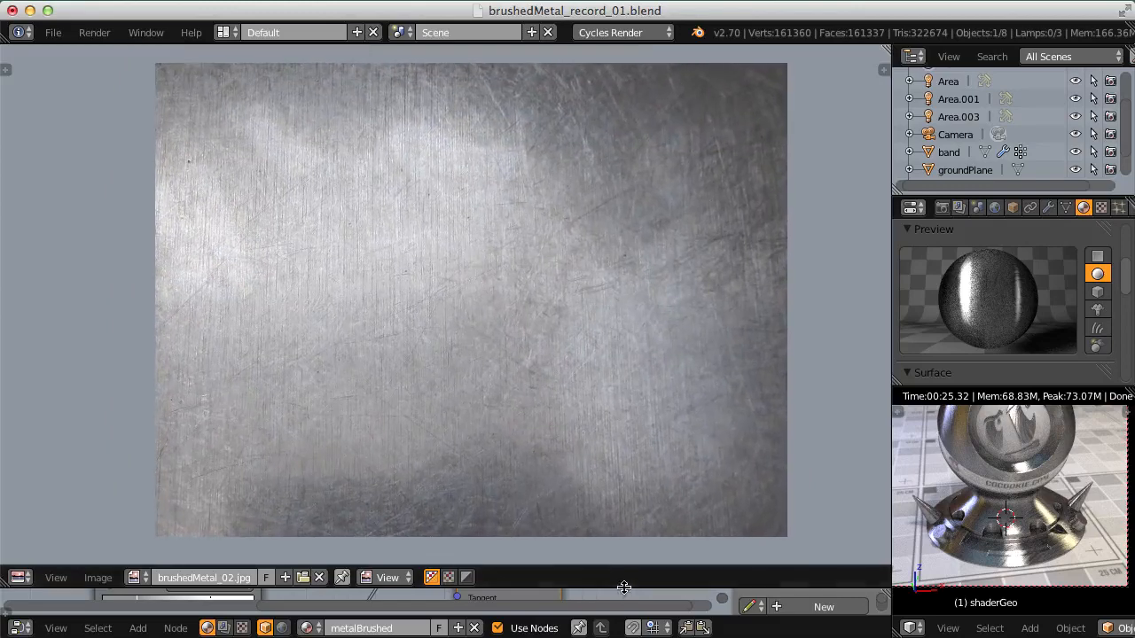
Step: Shrink the reference image area to a narrow strip to give the node editor more room
drag(620, 590, 620, 302)
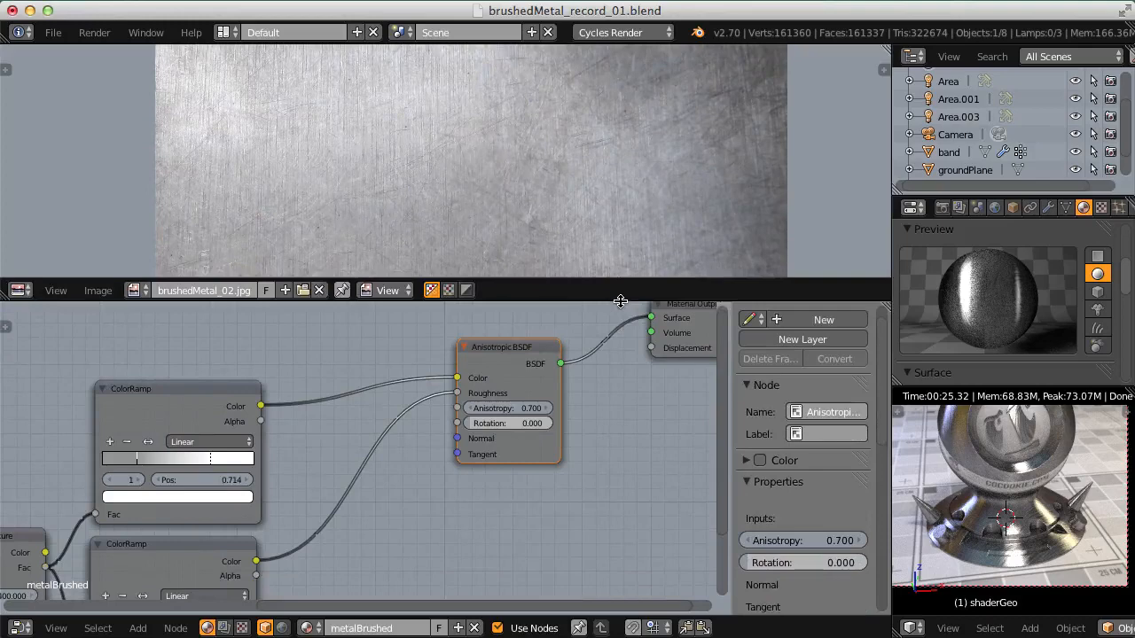
drag(621, 301, 621, 210)
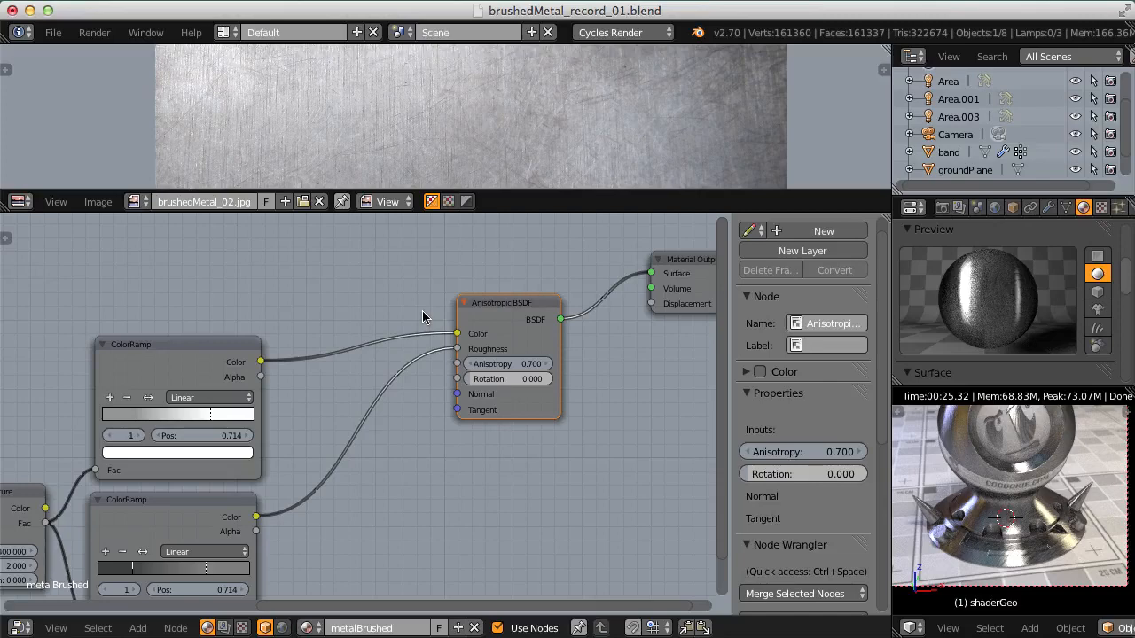
scroll(356, 435, down, 1)
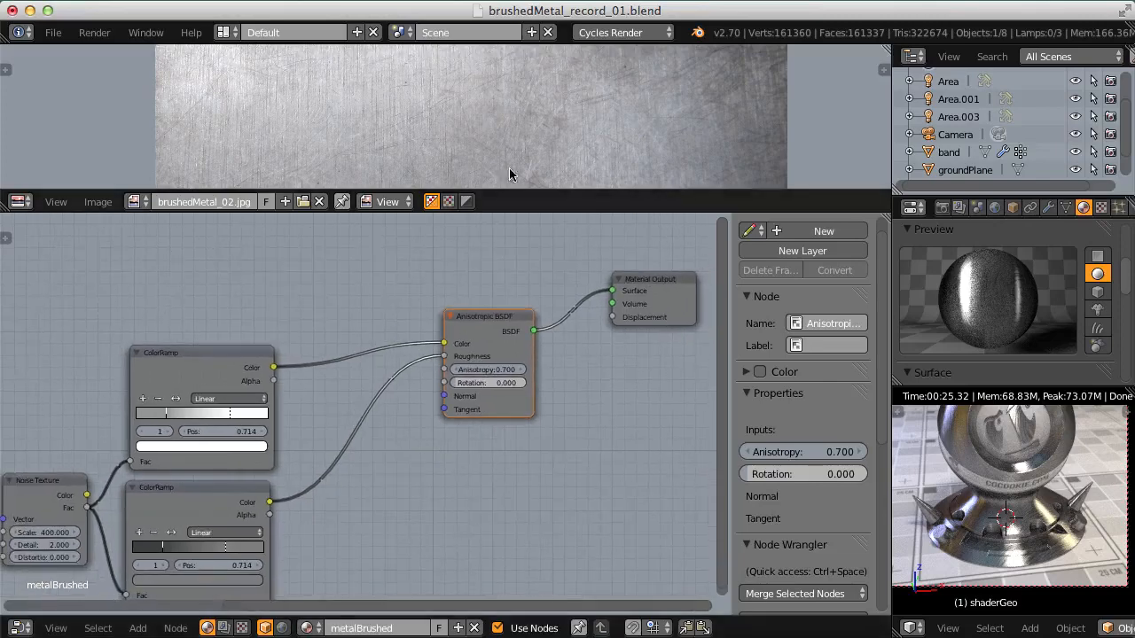
drag(506, 208, 507, 158)
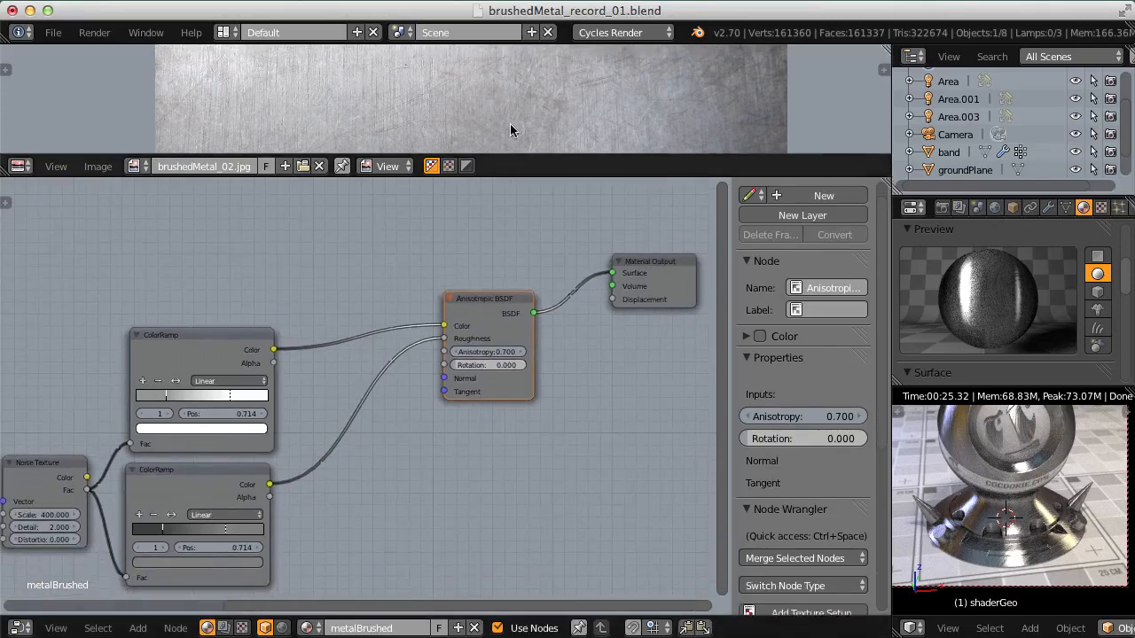
scroll(519, 104, down, 1)
scroll(518, 103, up, 3)
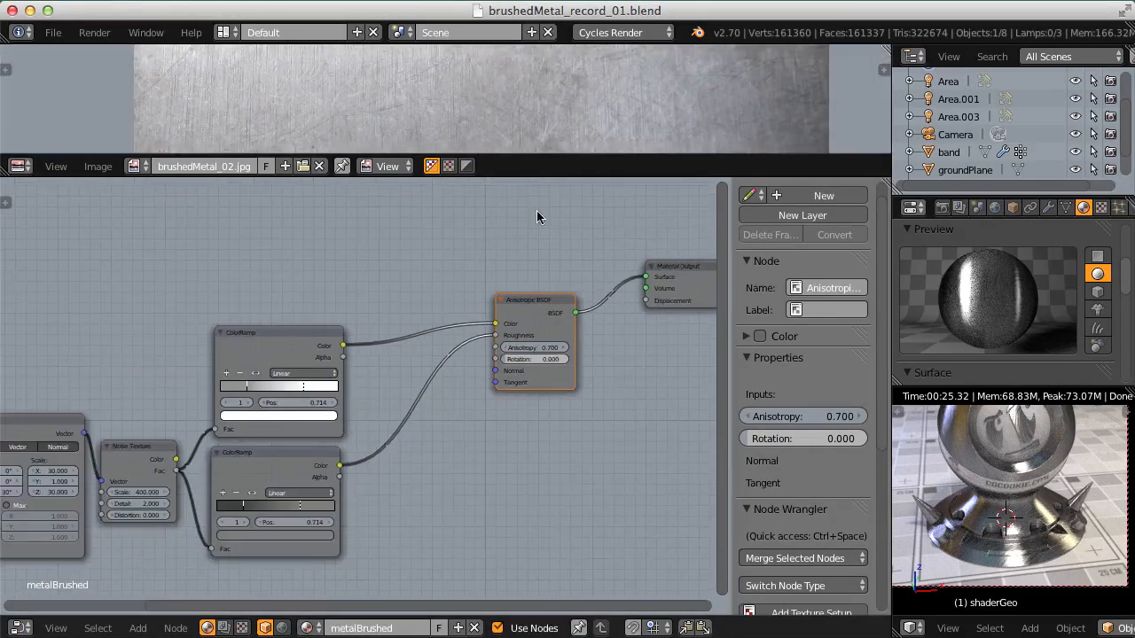
scroll(355, 395, down, 1)
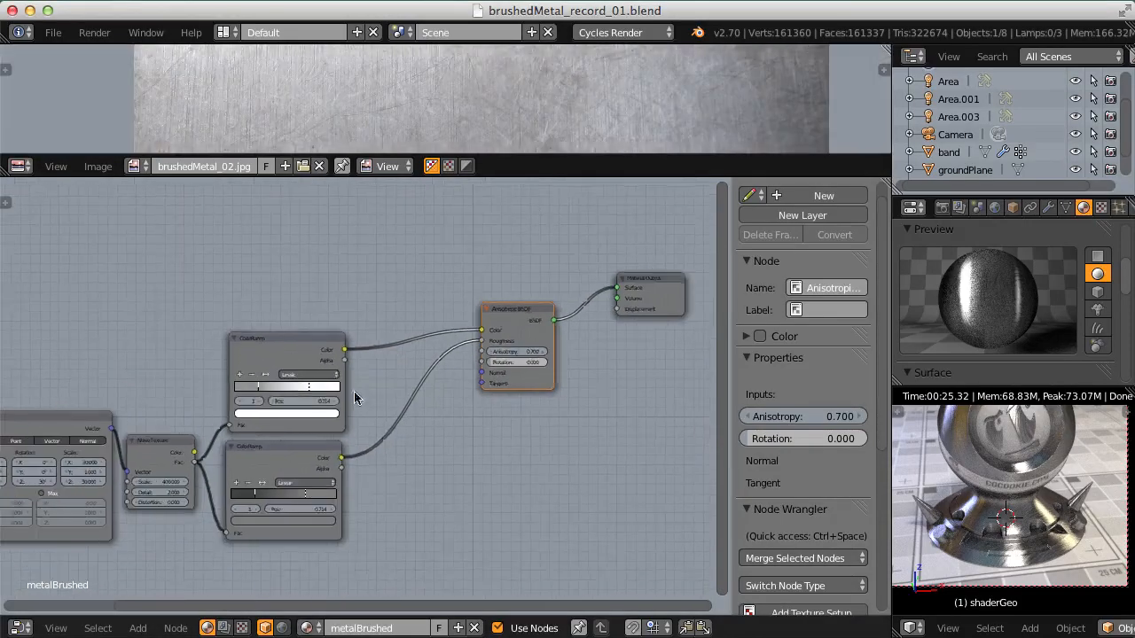
Step: Move the Texture Coordinate node farther away from the Mapping node
middle_drag(314, 399, 524, 315)
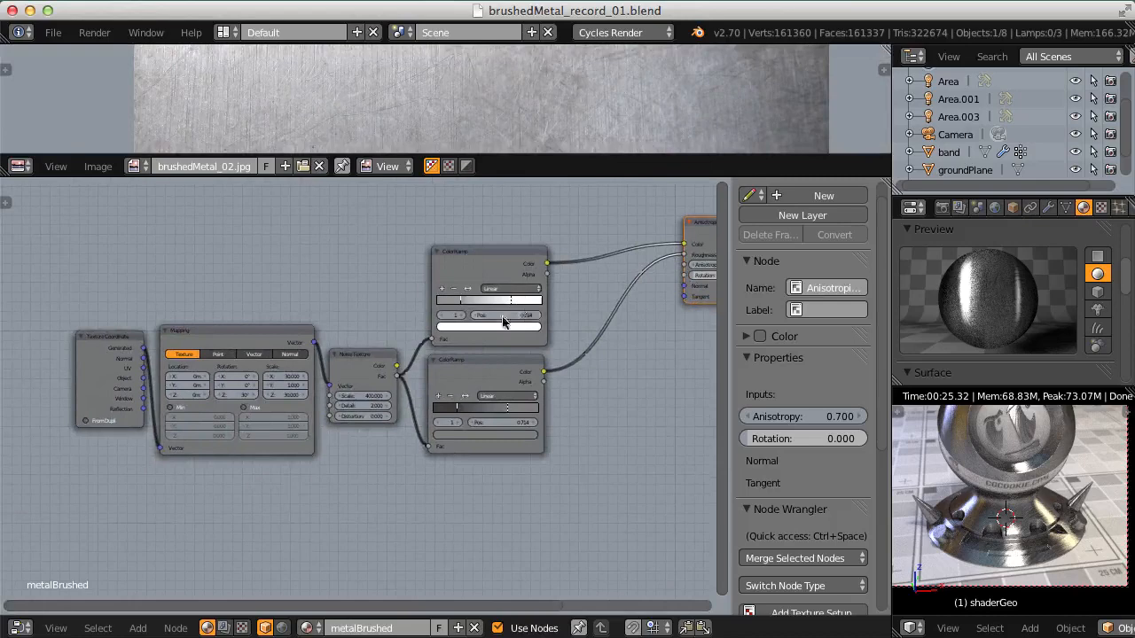
scroll(362, 387, up, 3)
middle_drag(344, 391, 478, 370)
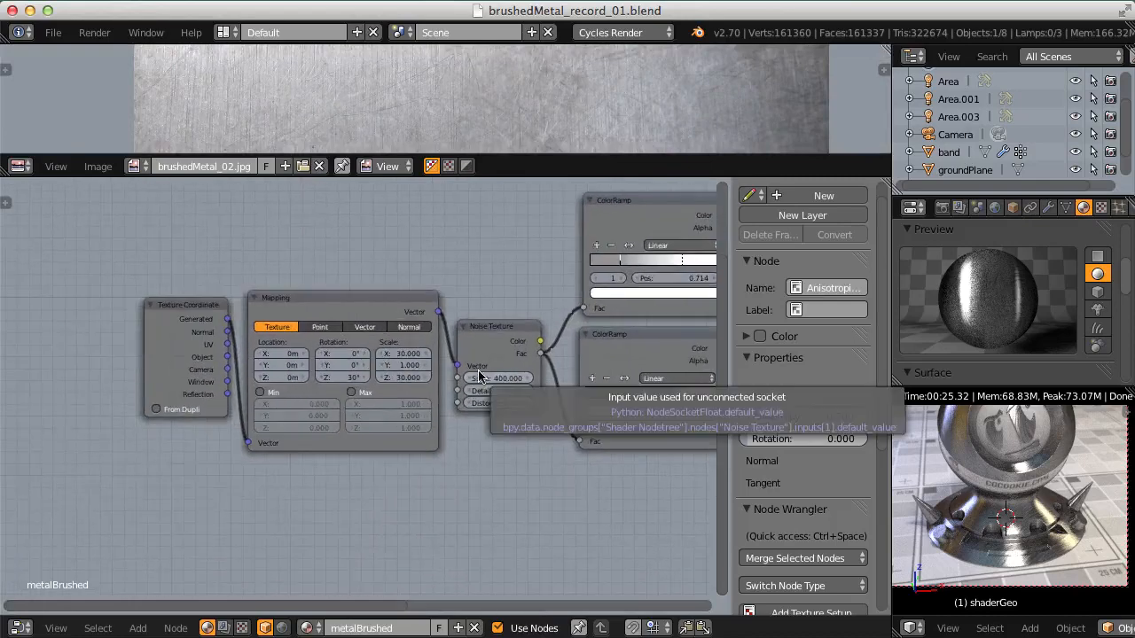
scroll(470, 333, down, 2)
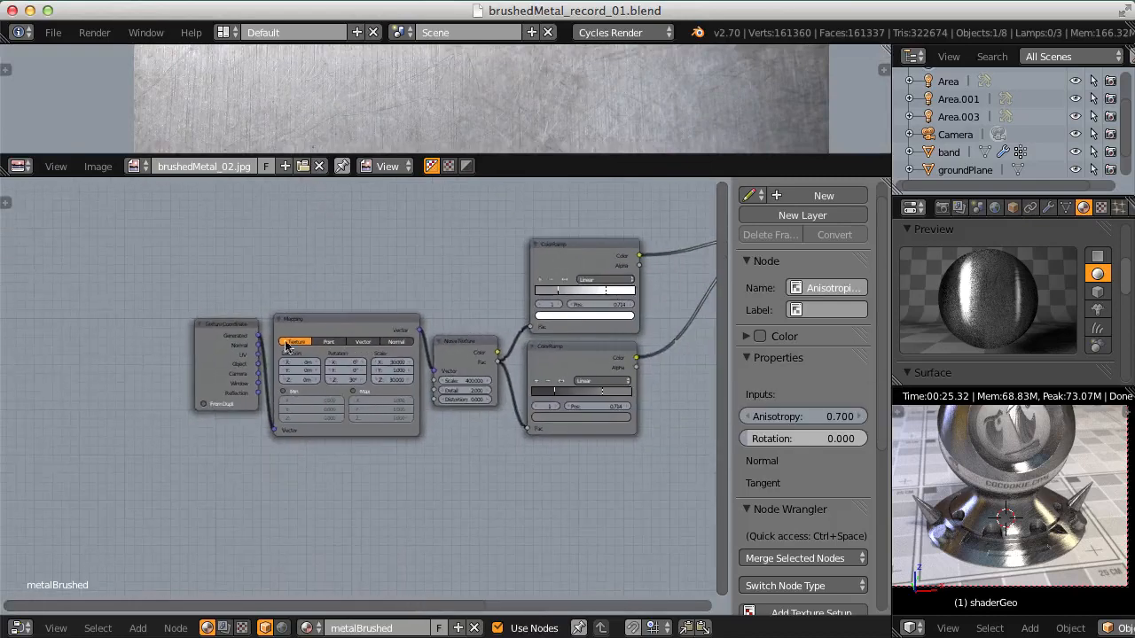
drag(253, 325, 172, 319)
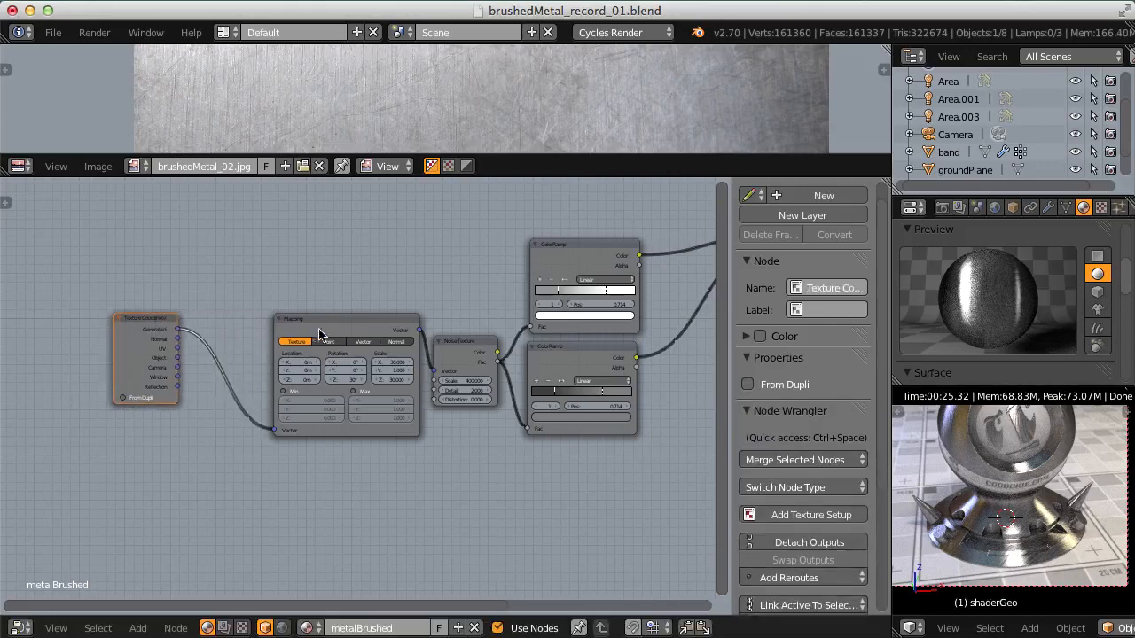
Step: Duplicate the Mapping and Noise Texture nodes, keeping the Texture Coordinate link, and place the copies below the originals
click(342, 326)
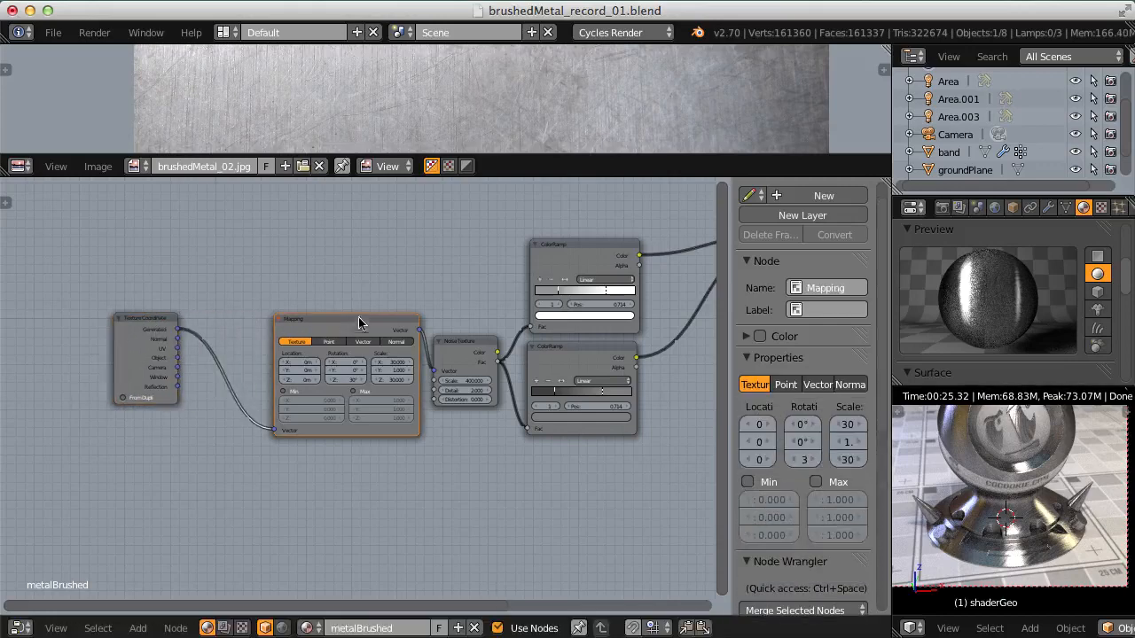
shift+click(466, 352)
scroll(517, 370, down, 1)
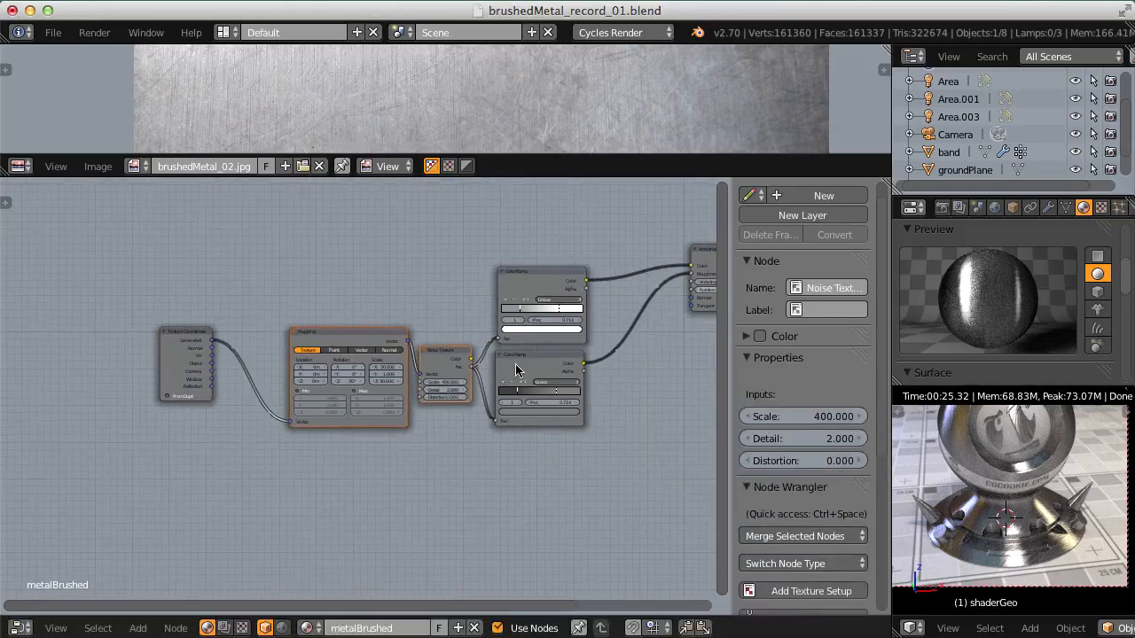
key(shift+d)
click(514, 523)
middle_drag(514, 523, 470, 246)
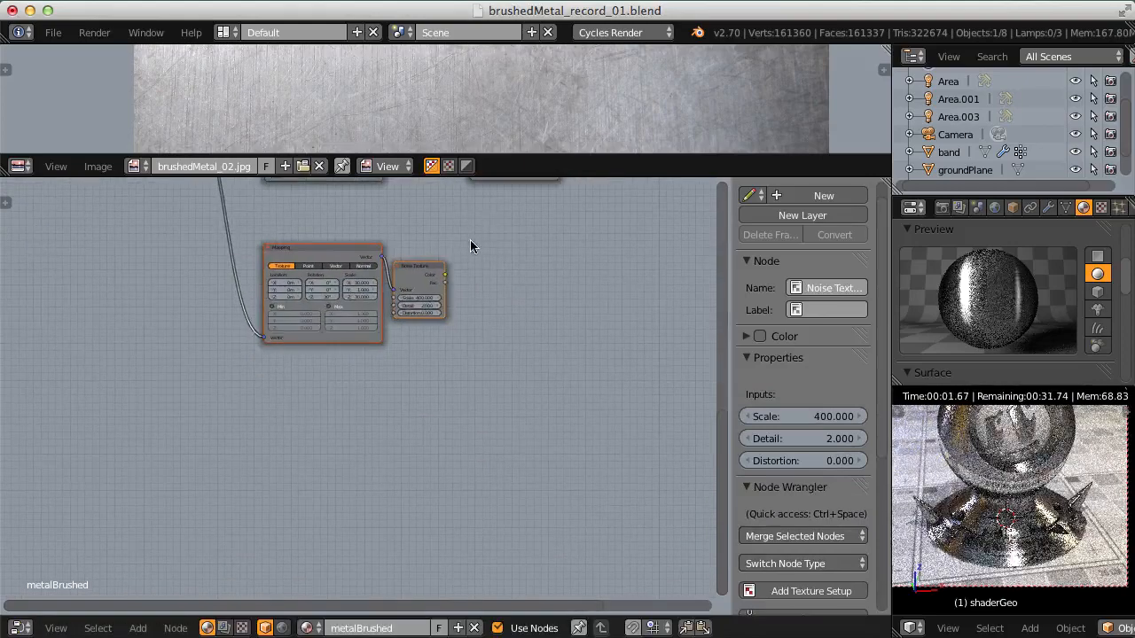
key(g)
click(484, 316)
Step: Preview the duplicated Noise Texture's Fac output on shaderGeo through the Viewer node
scroll(401, 303, up, 1)
middle_drag(397, 301, 404, 363)
scroll(399, 303, up, 3)
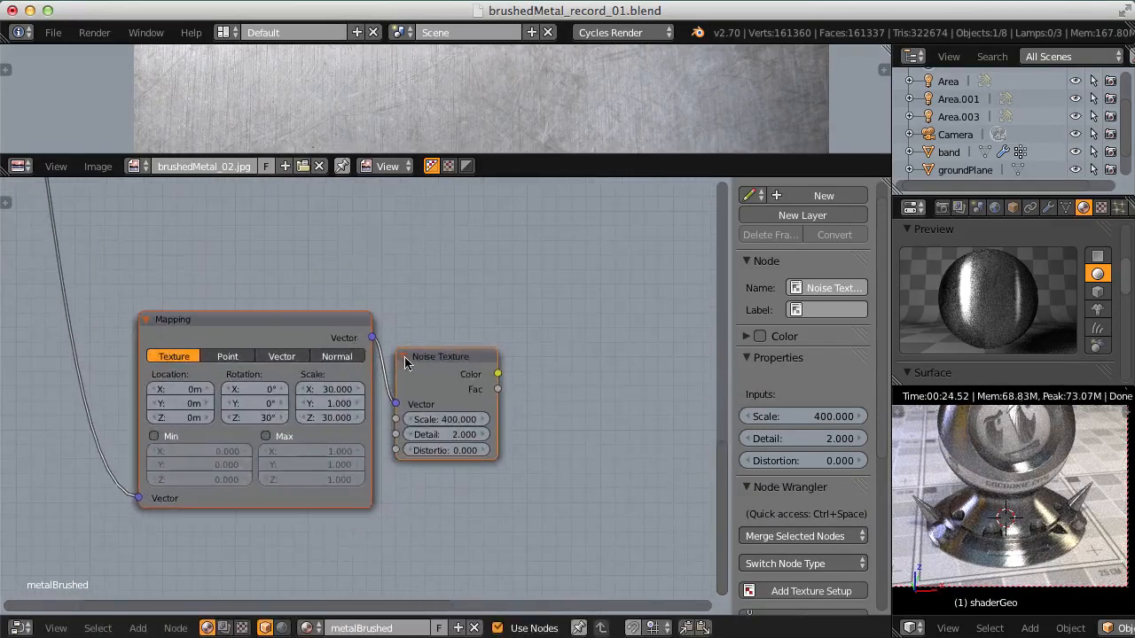
ctrl+shift+click(472, 364)
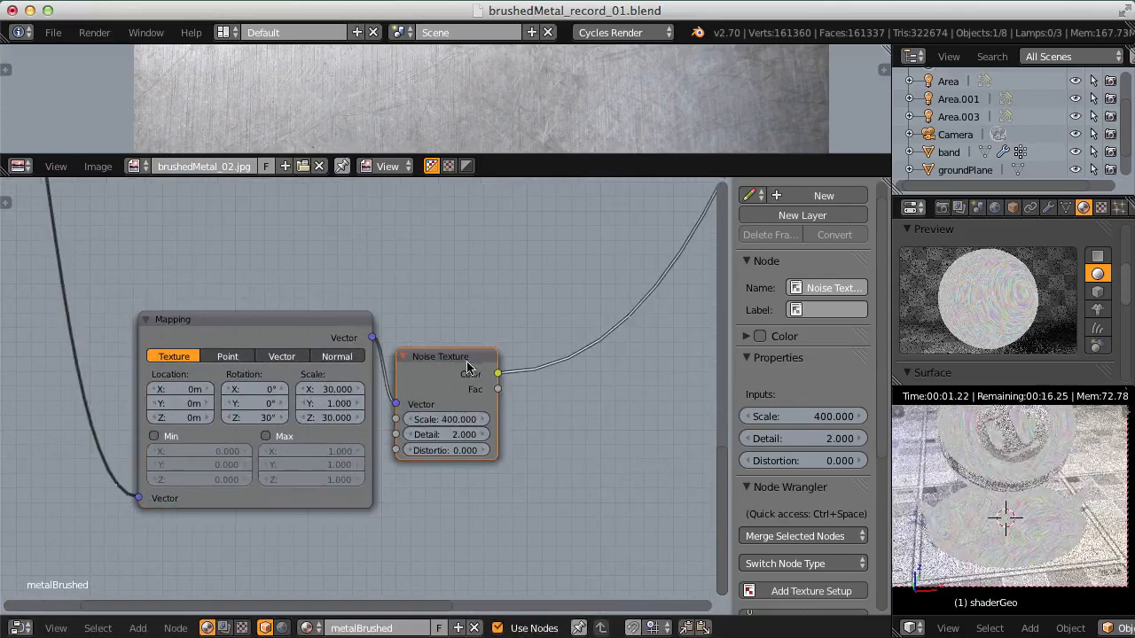
ctrl+shift+click(464, 367)
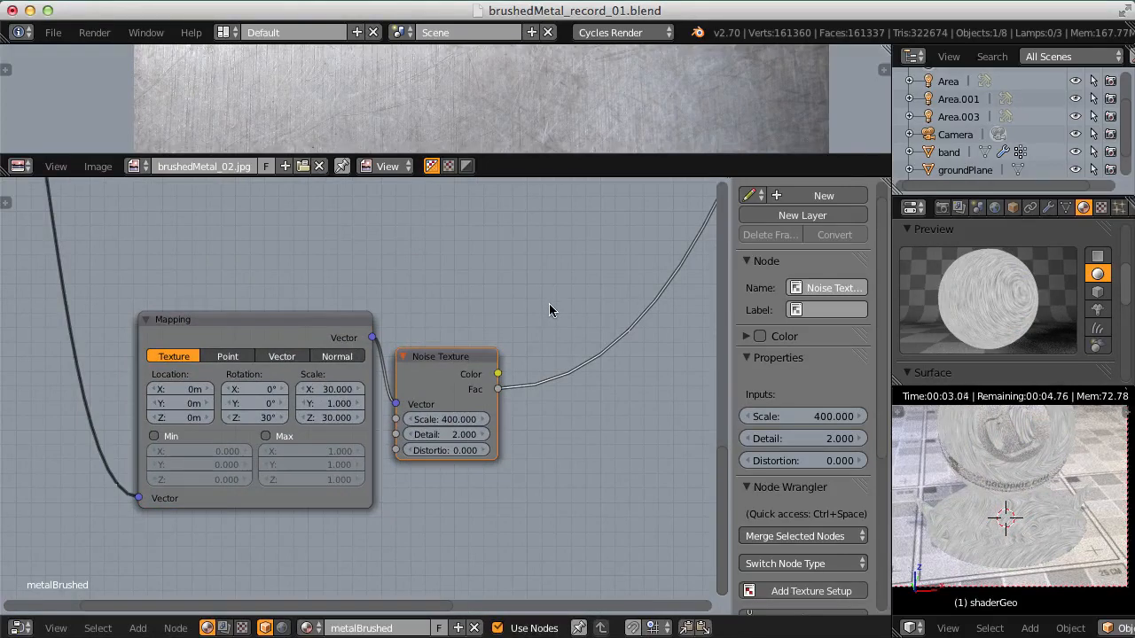
Step: Begin adding another node to the duplicated noise setup
key(shift+a)
mouse_move(466, 311)
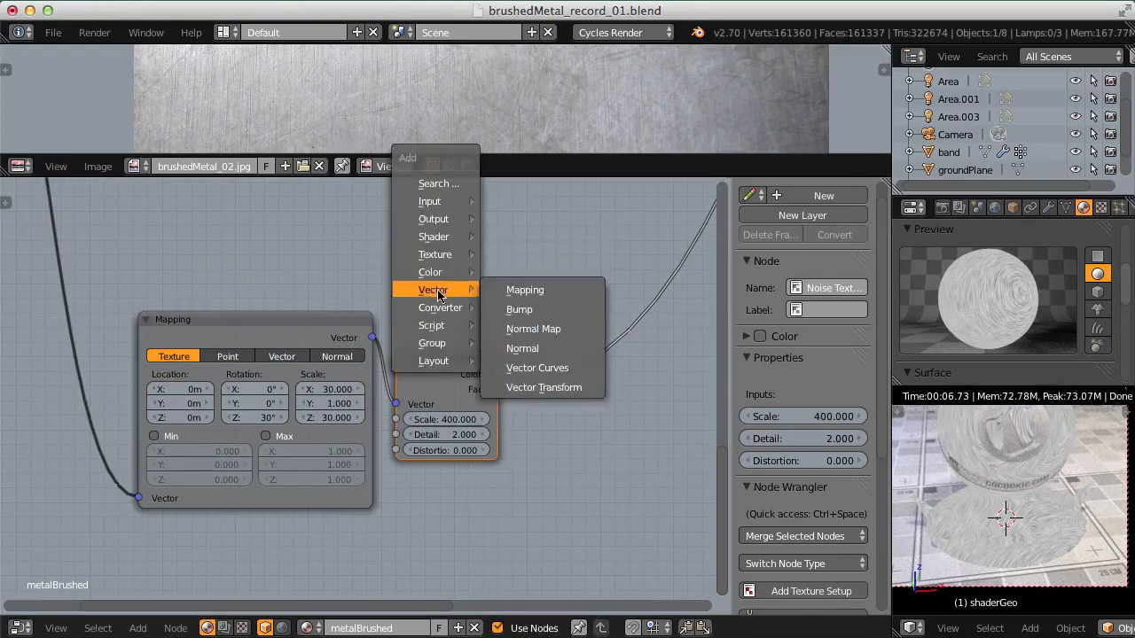
Step: Add a ColorRamp node on the link right after the Noise Texture that has scale 400
click(539, 325)
click(536, 321)
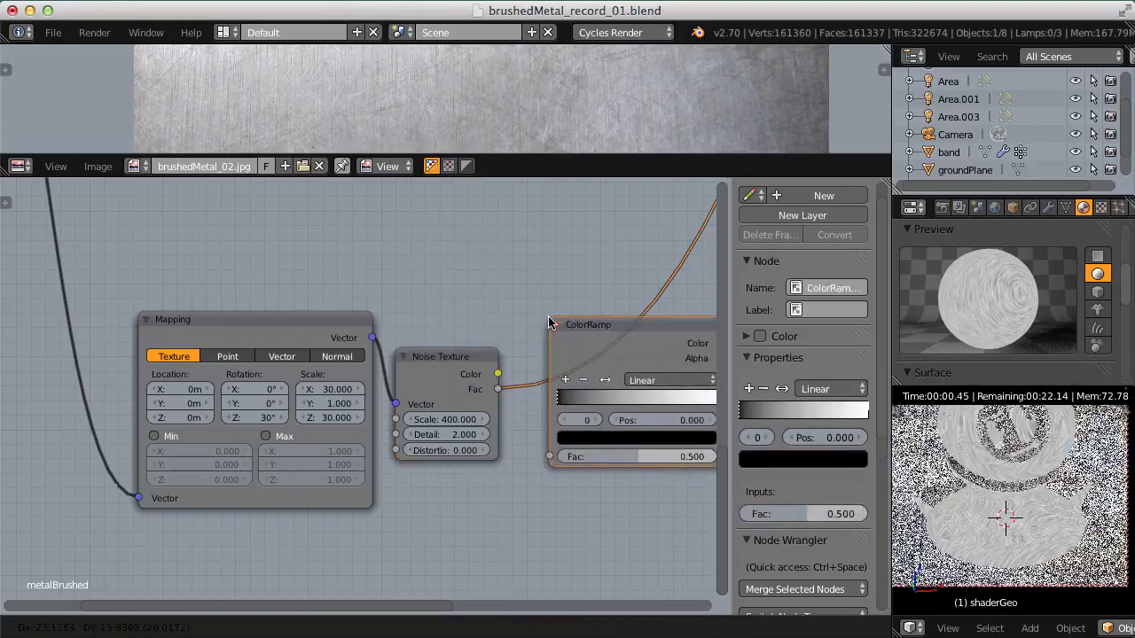
ctrl+middle_drag(399, 320, 402, 286)
scroll(384, 425, up, 5)
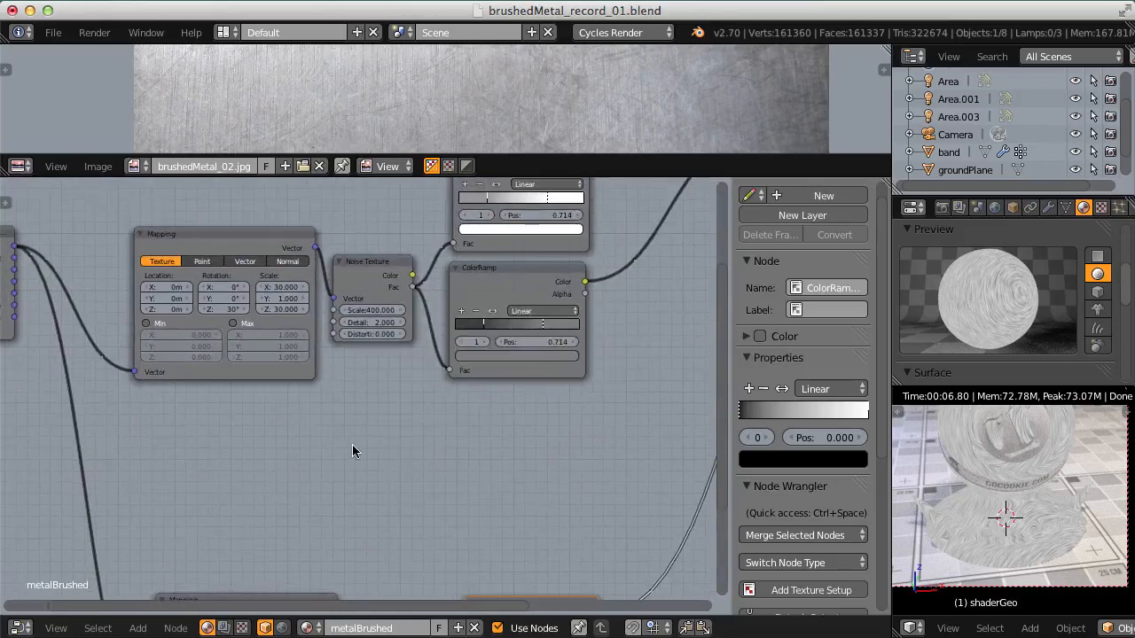
scroll(352, 444, down, 6)
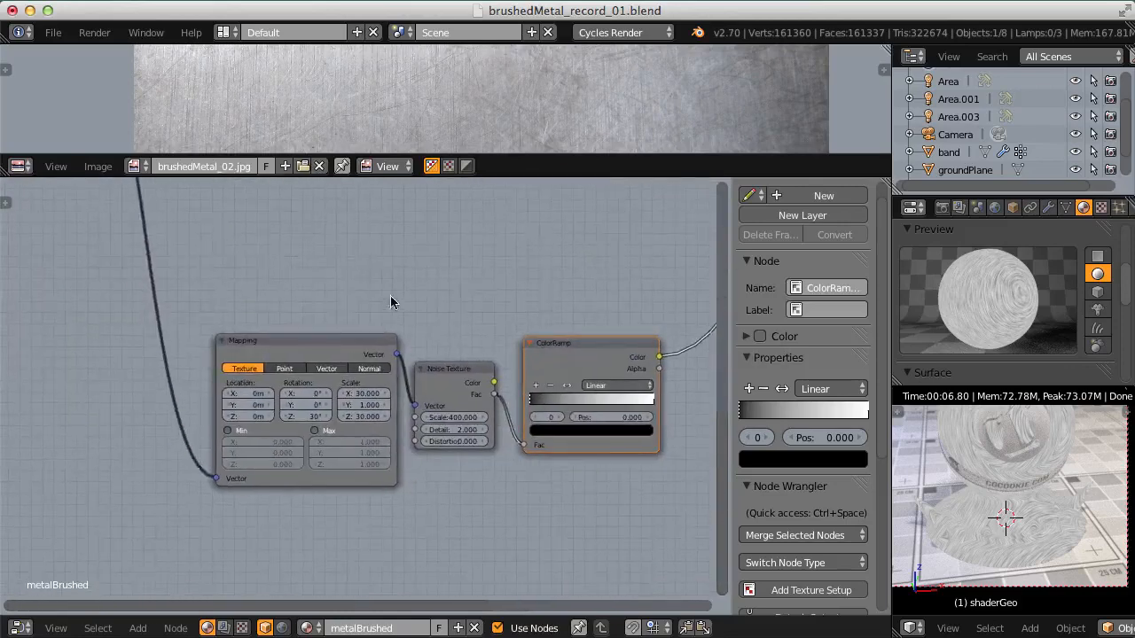
Step: Set the X and Z scale to 200 on the Mapping node feeding the lower Noise Texture
ctrl+middle_drag(390, 295, 367, 402)
middle_drag(367, 402, 373, 342)
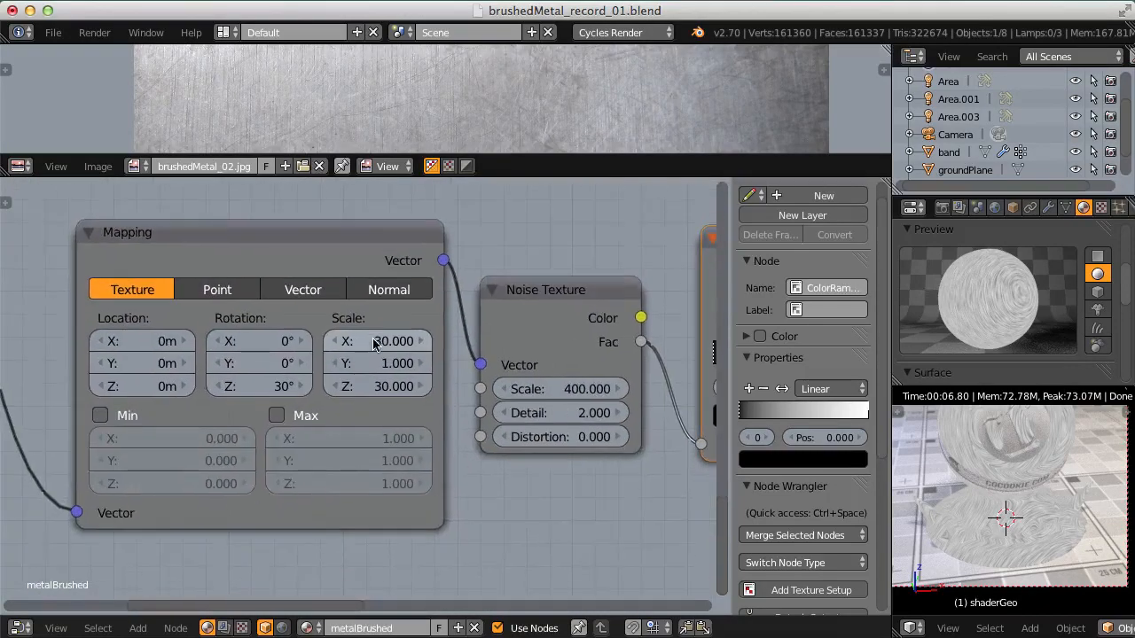
mouse_move(550, 133)
middle_down()
mouse_move(505, 309)
mouse_move(498, 149)
mouse_move(521, 102)
middle_up()
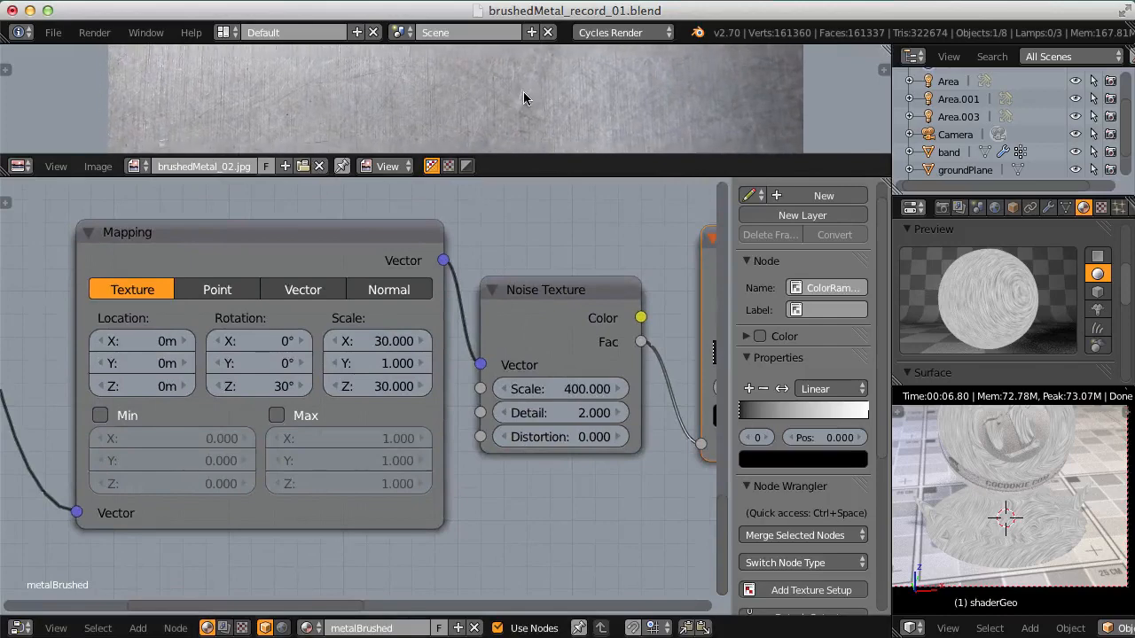
scroll(479, 276, up, 2)
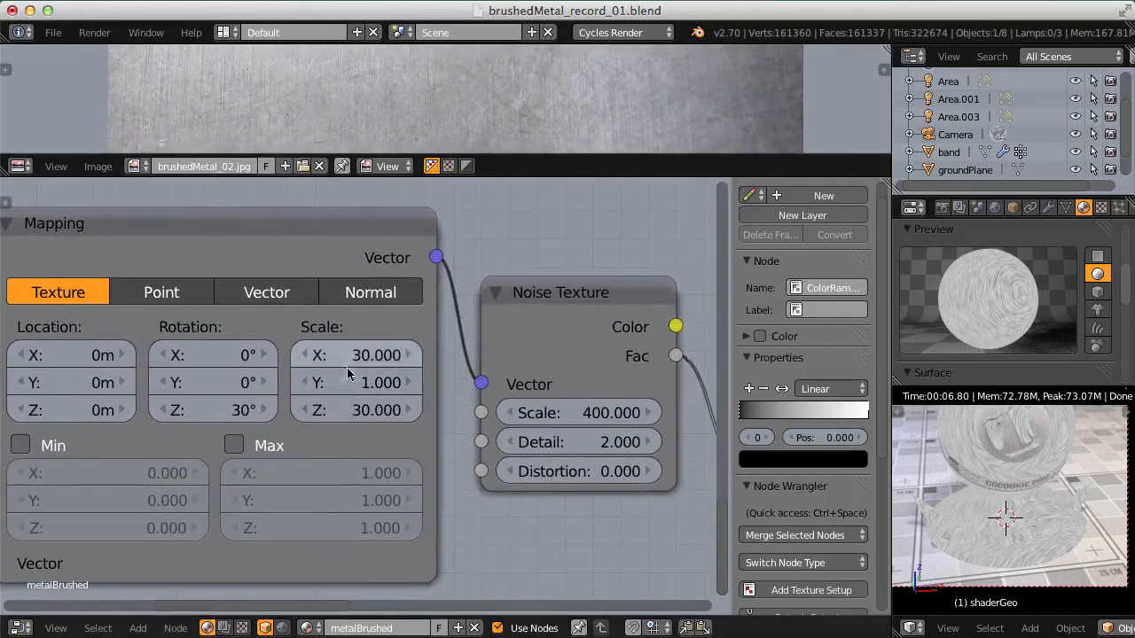
click(343, 357)
text(200)
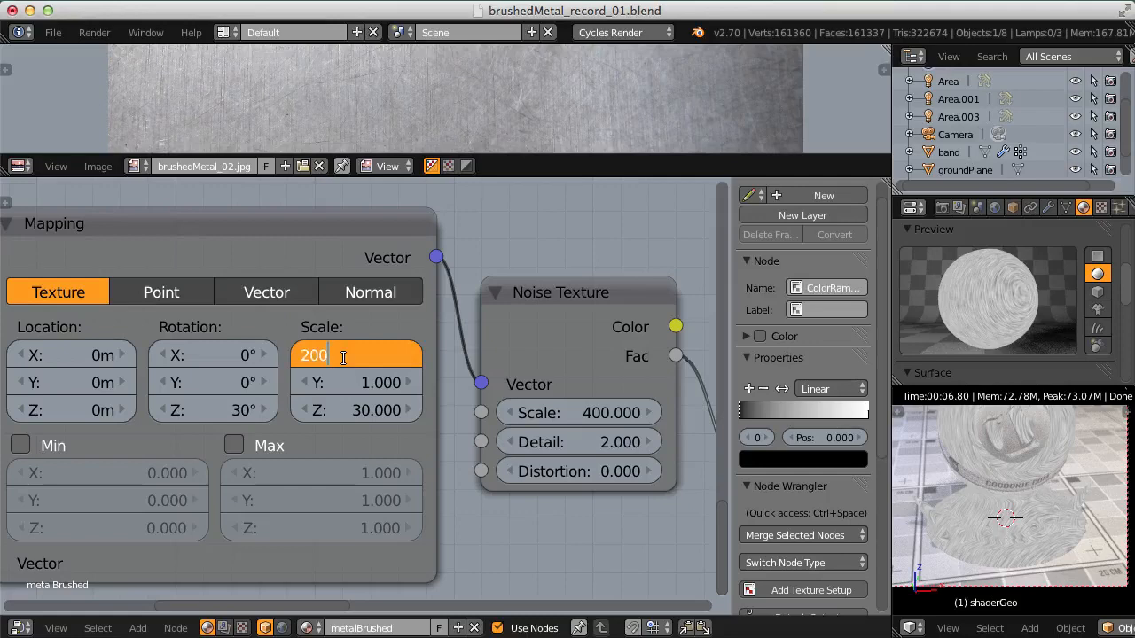
key(Return)
click(349, 408)
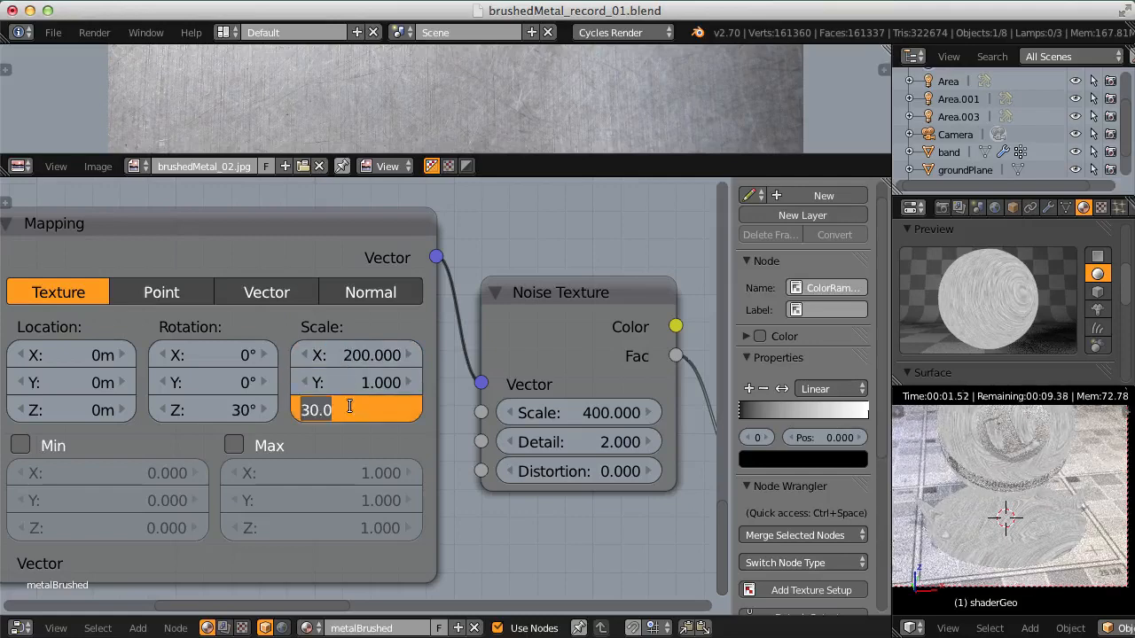
text(200)
key(Return)
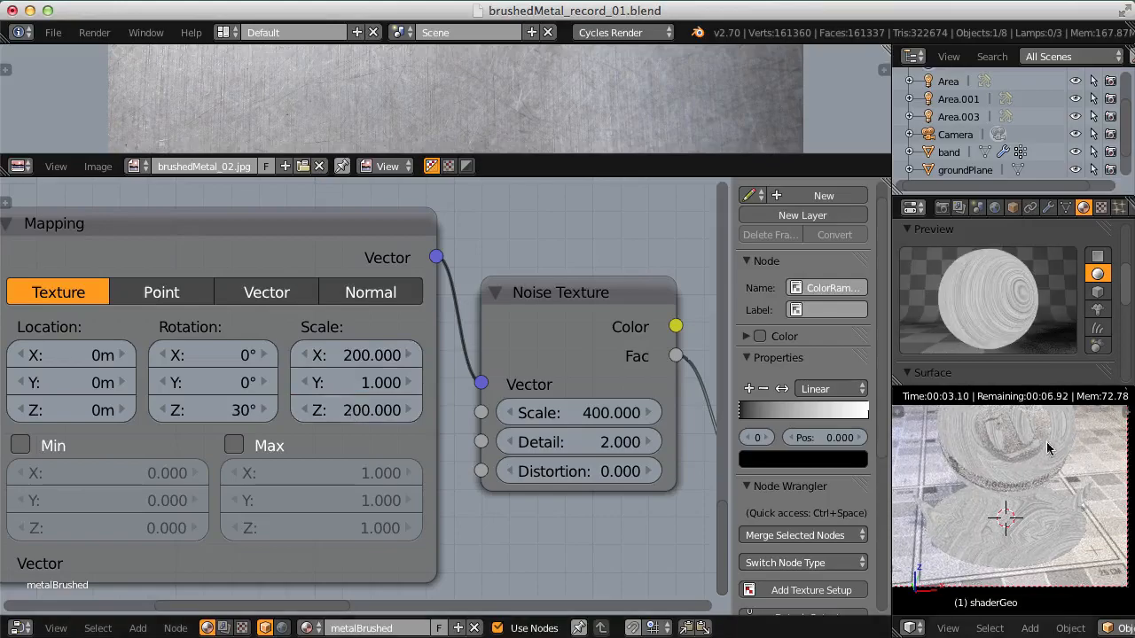
Step: Set the same Mapping node's rotation to 45° on X, Y and Z
middle_drag(1046, 448, 987, 524)
scroll(942, 572, up, 4)
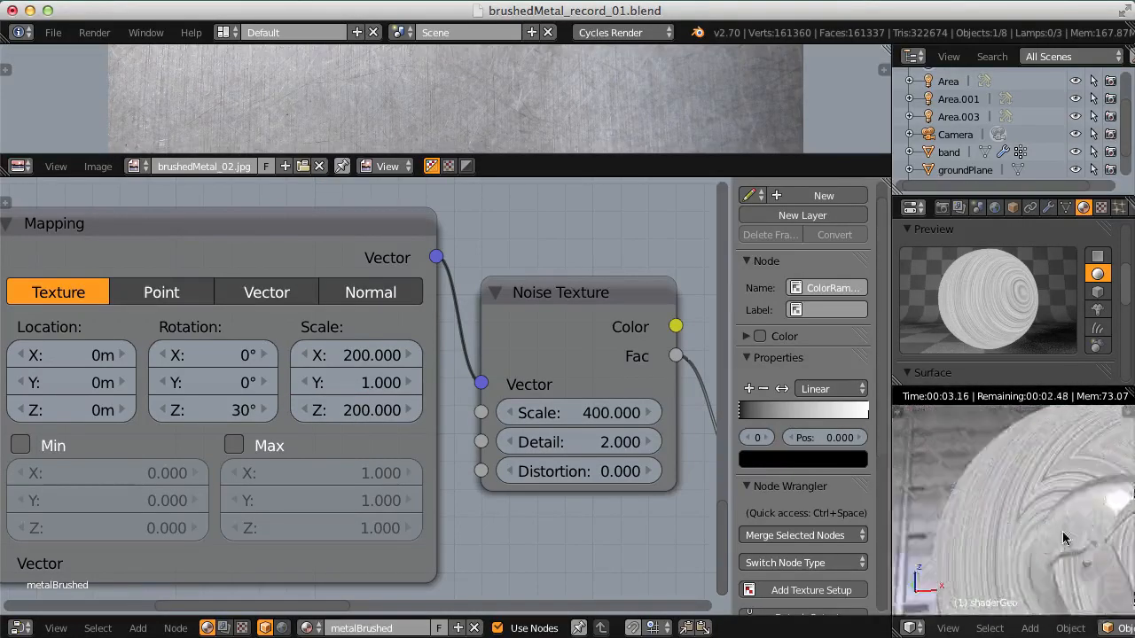
shift+middle_drag(1066, 538, 1039, 321)
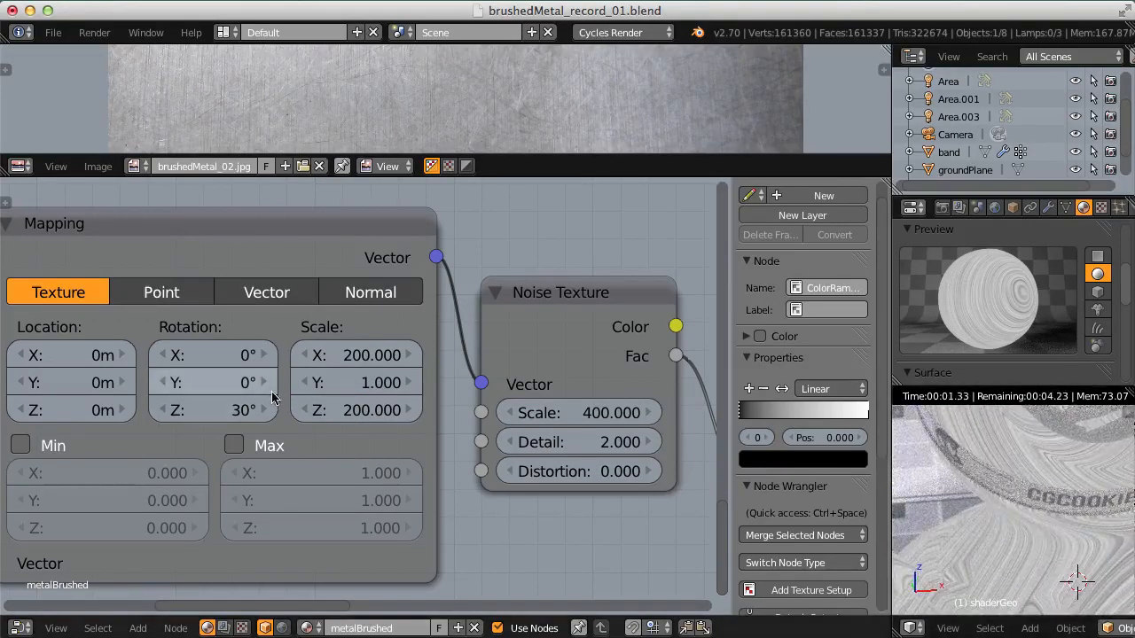
middle_drag(217, 359, 368, 398)
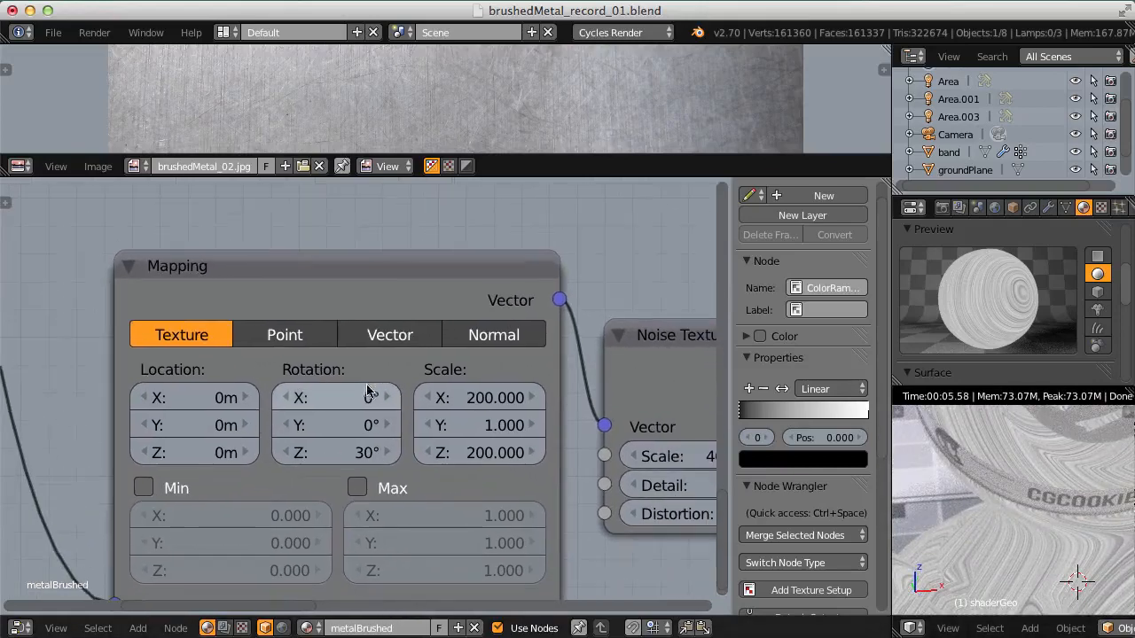
click(341, 400)
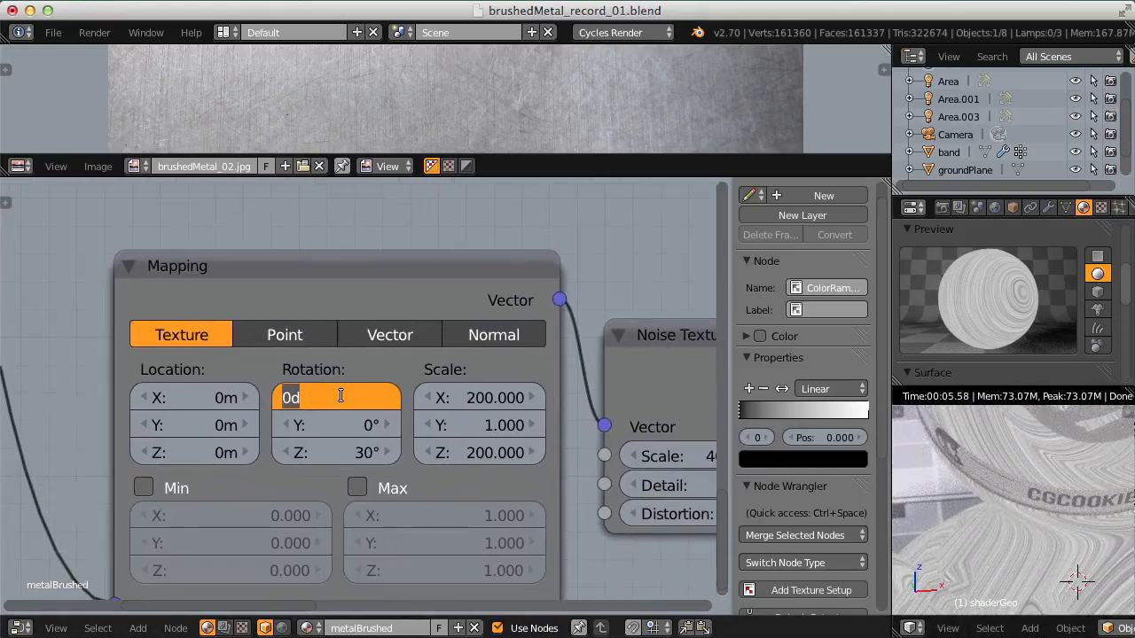
text(45)
key(Tab)
text(45)
key(Tab)
text(45)
key(Return)
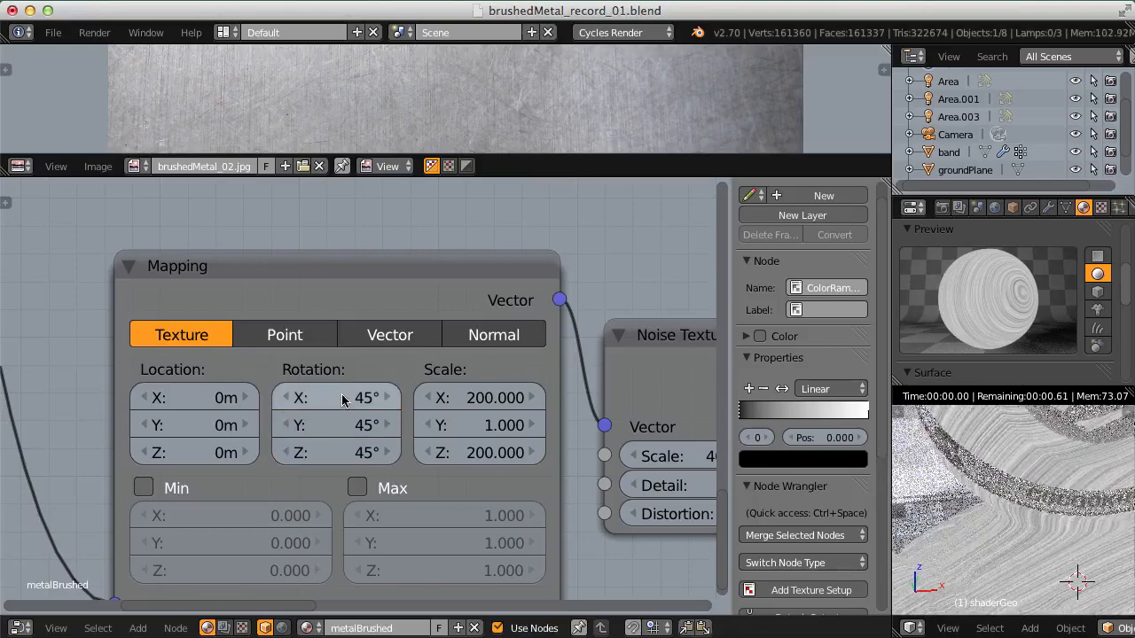
Step: Move the new ColorRamp's black stop to about a third of the gradient and its white stop to 0.350
middle_drag(950, 531, 966, 624)
scroll(1053, 525, up, 2)
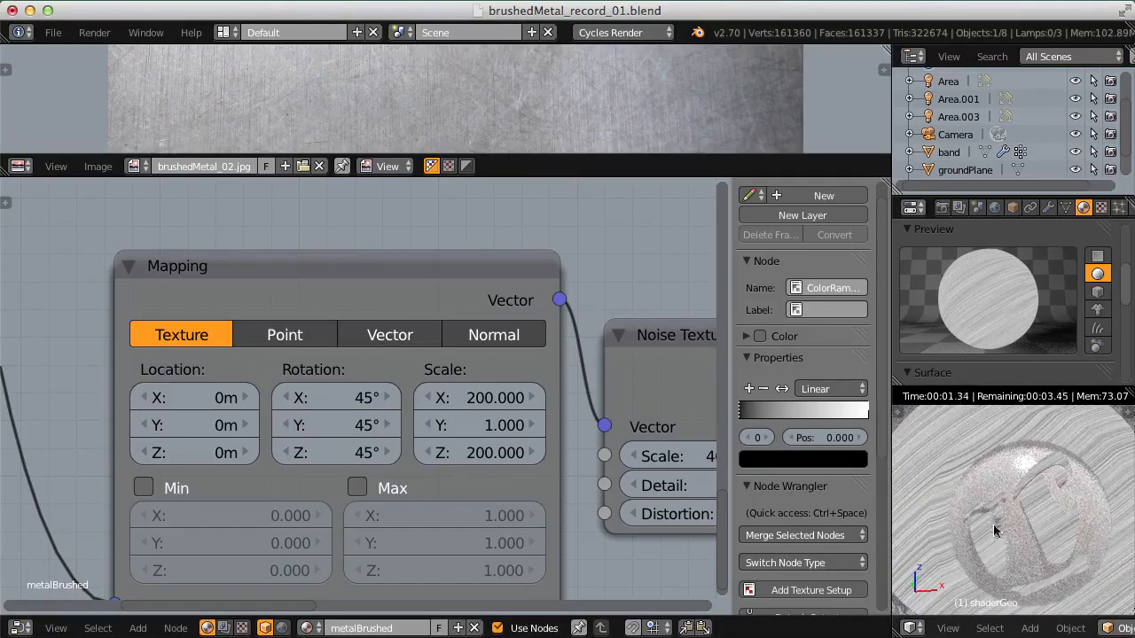
scroll(995, 530, up, 2)
scroll(931, 566, up, 3)
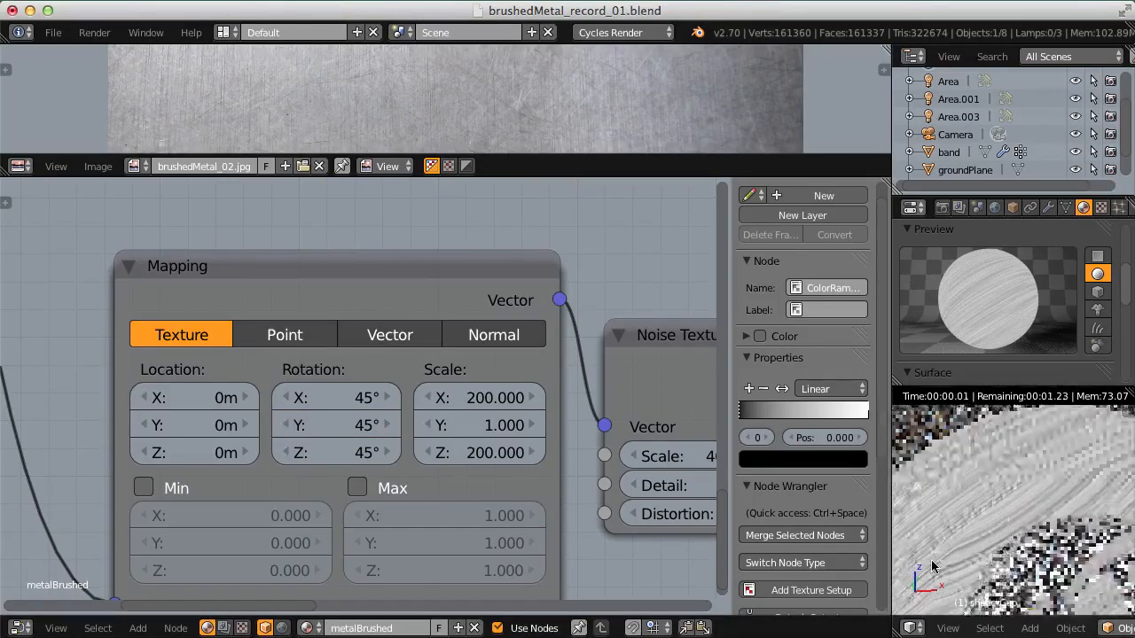
scroll(974, 489, down, 2)
middle_drag(887, 350, 371, 338)
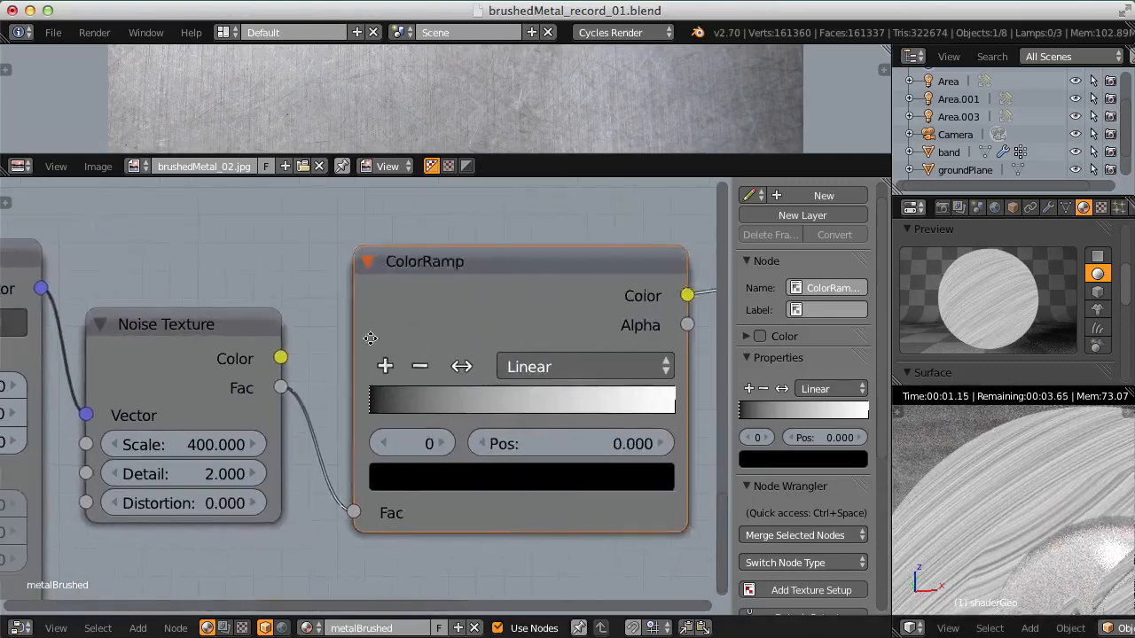
middle_drag(497, 329, 398, 356)
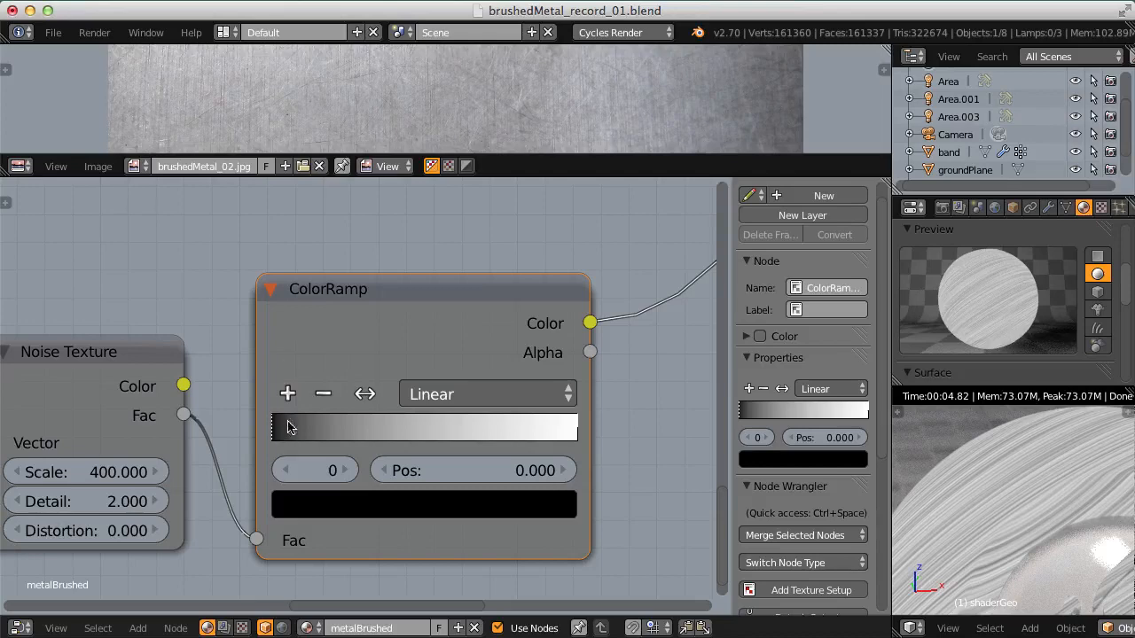
drag(276, 434, 372, 430)
drag(571, 429, 375, 430)
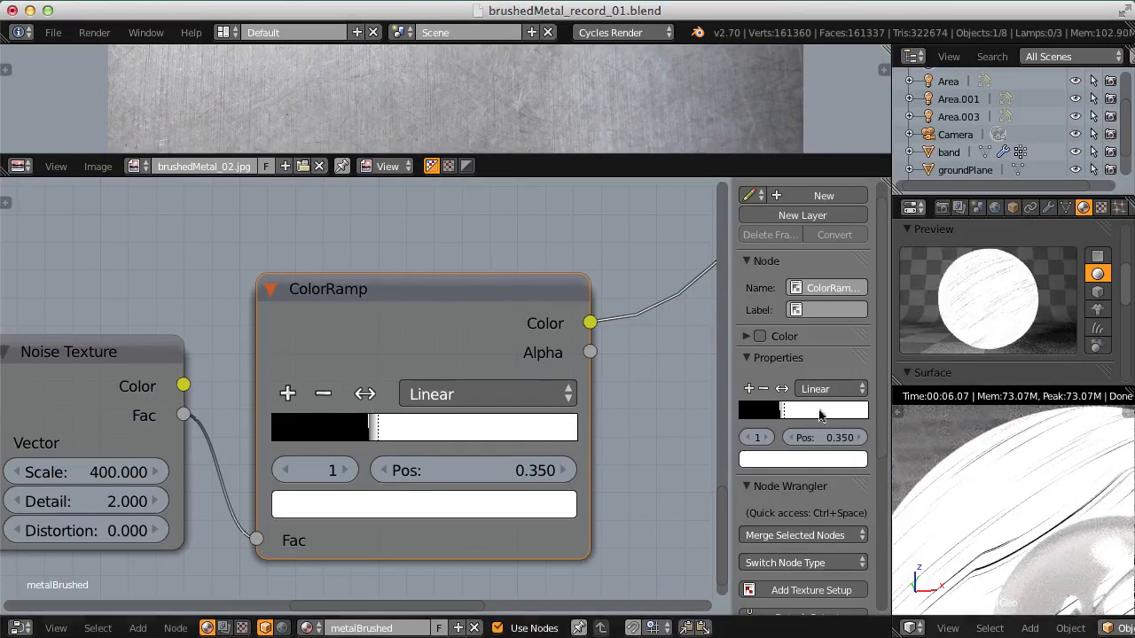
Step: Tighten the ColorRamp's contrast by moving the white stop to 0.332, right beside the black stop
scroll(1044, 434, up, 3)
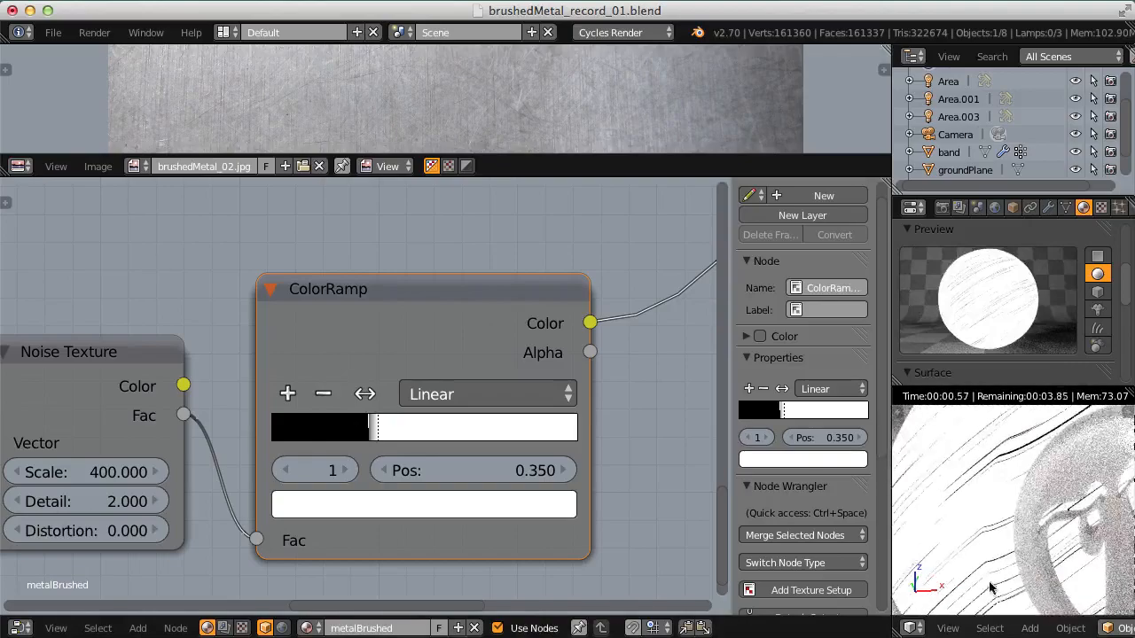
shift+middle_drag(990, 588, 1009, 392)
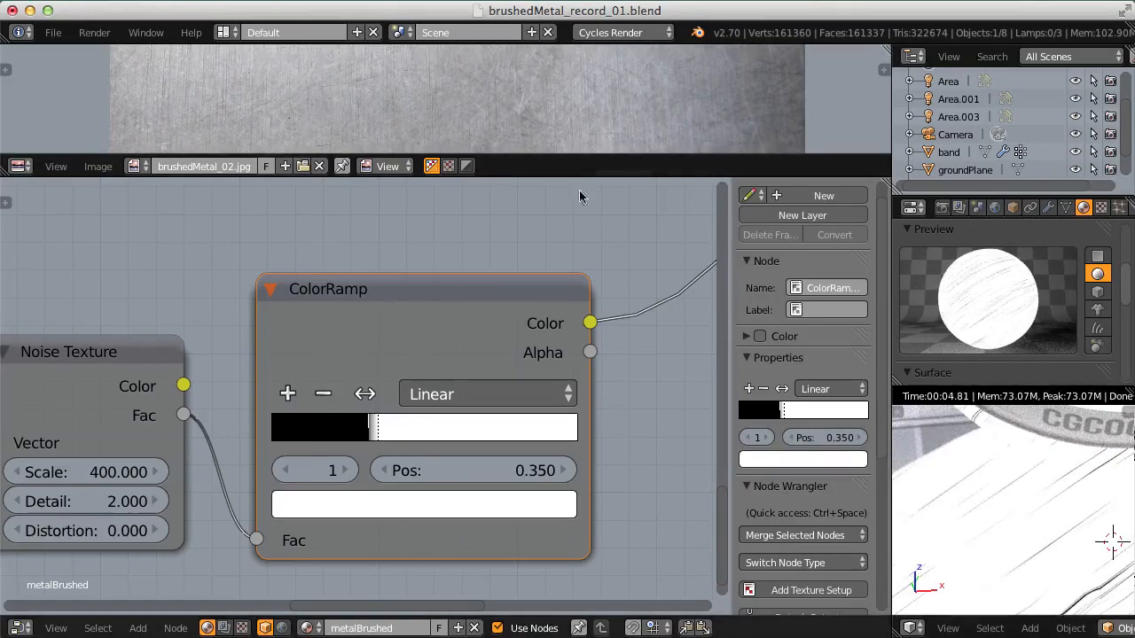
scroll(420, 404, up, 3)
shift+scroll(419, 403, down, 1)
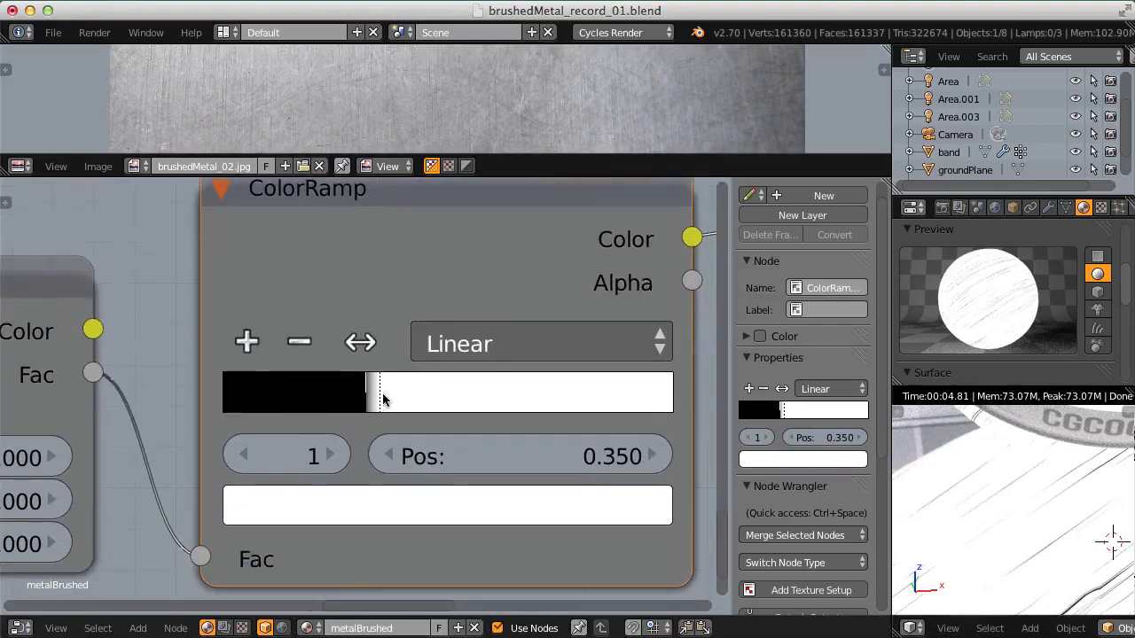
drag(383, 399, 372, 397)
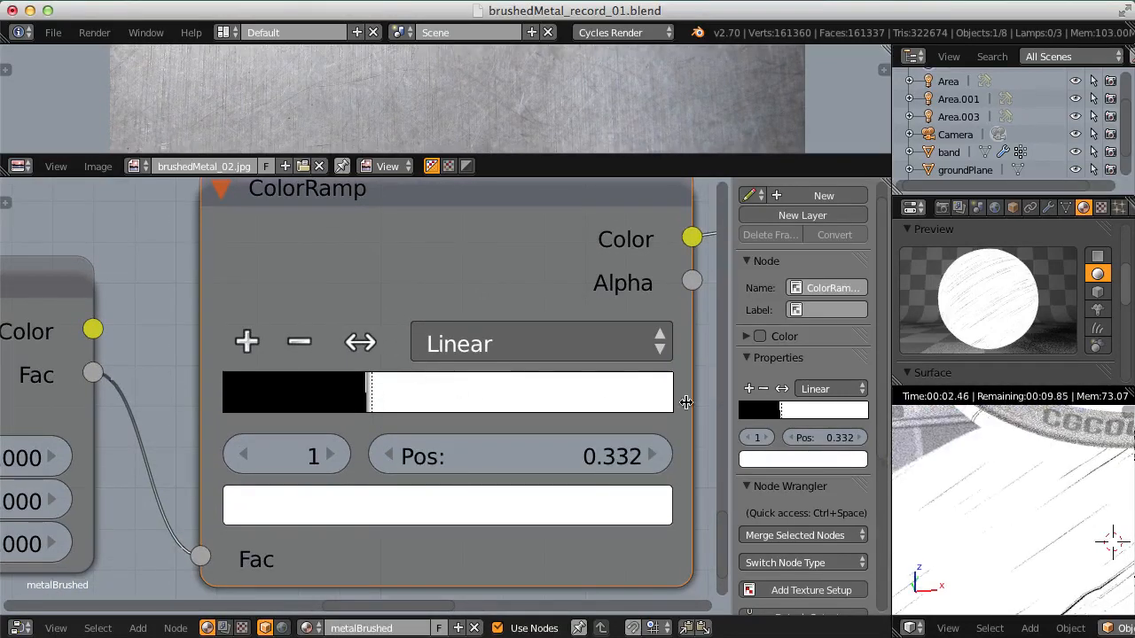
Step: Set the scale of the Noise Texture feeding this ColorRamp to 600
middle_drag(987, 489, 1035, 494)
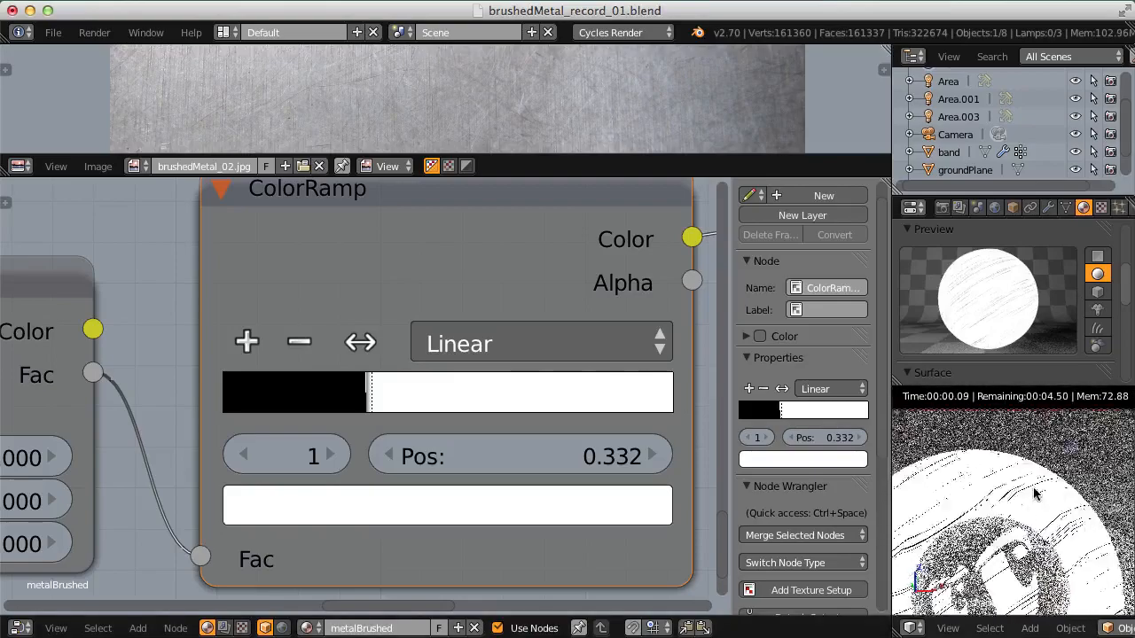
middle_drag(164, 439, 482, 413)
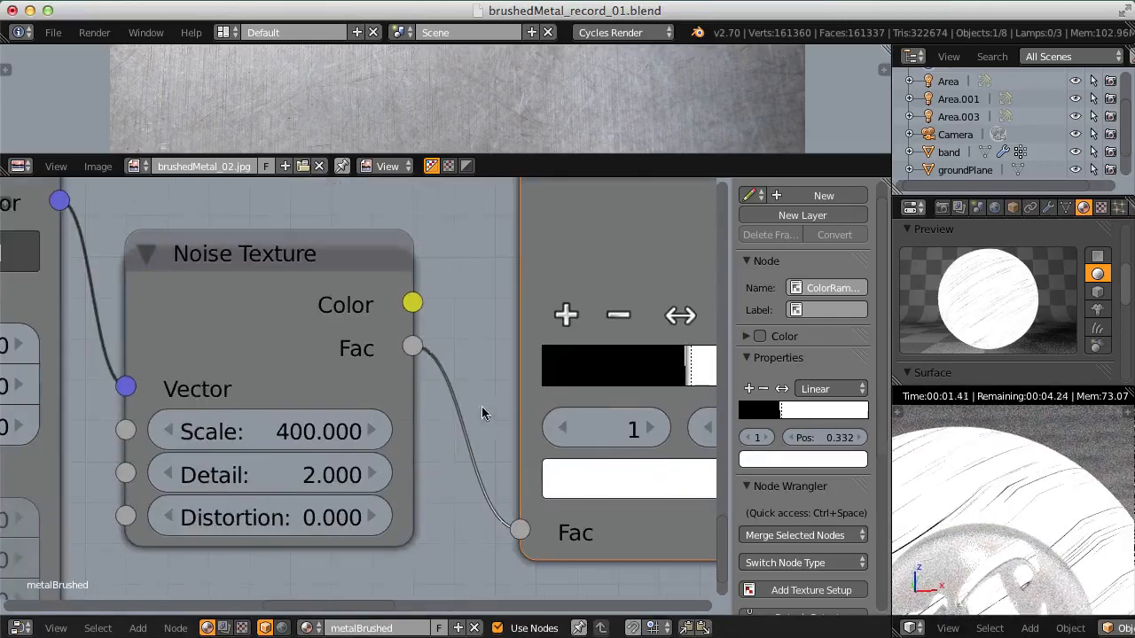
click(266, 431)
text(600)
key(Return)
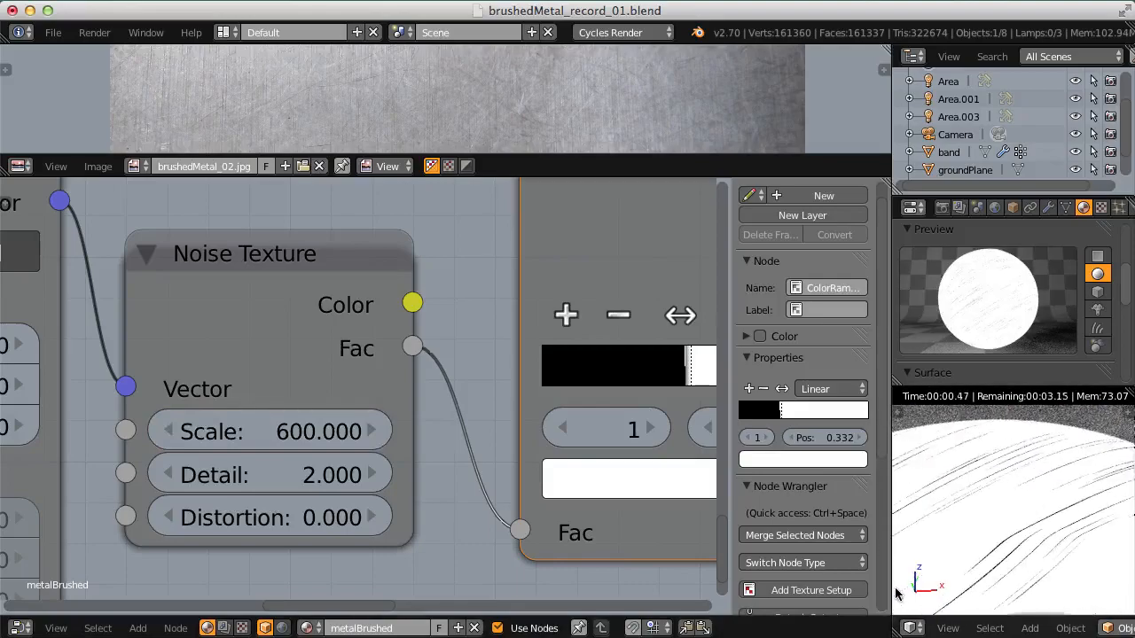
Step: Compare the scratches in the rendered preview with the brushedMetal_02.jpg reference, temporarily enlarging the image view
scroll(1020, 496, down, 6)
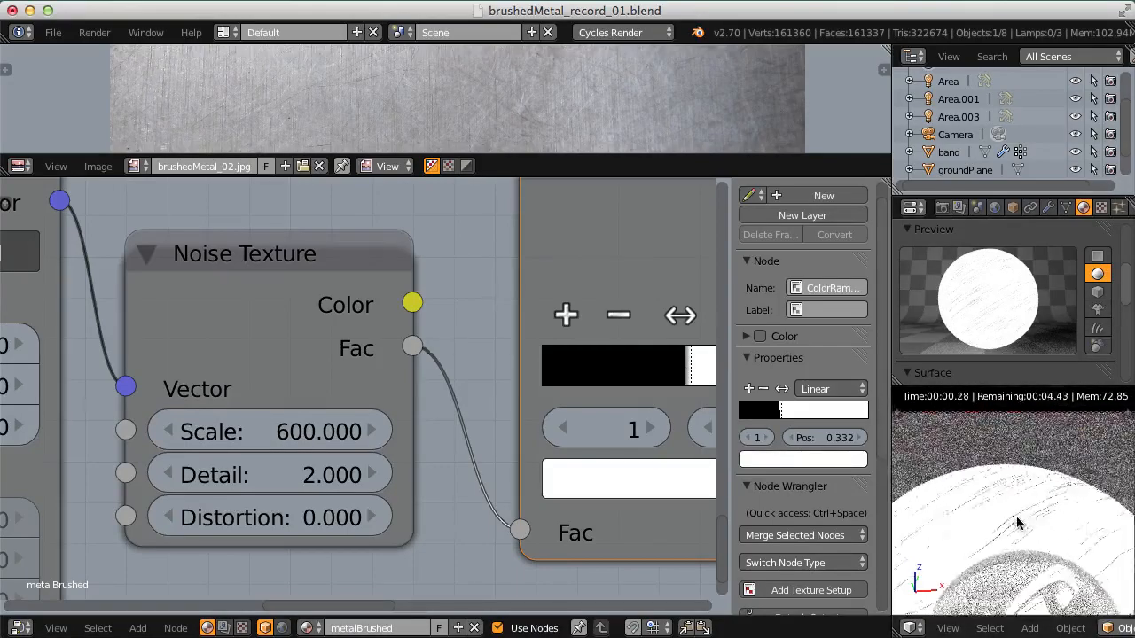
middle_drag(1023, 426, 1015, 390)
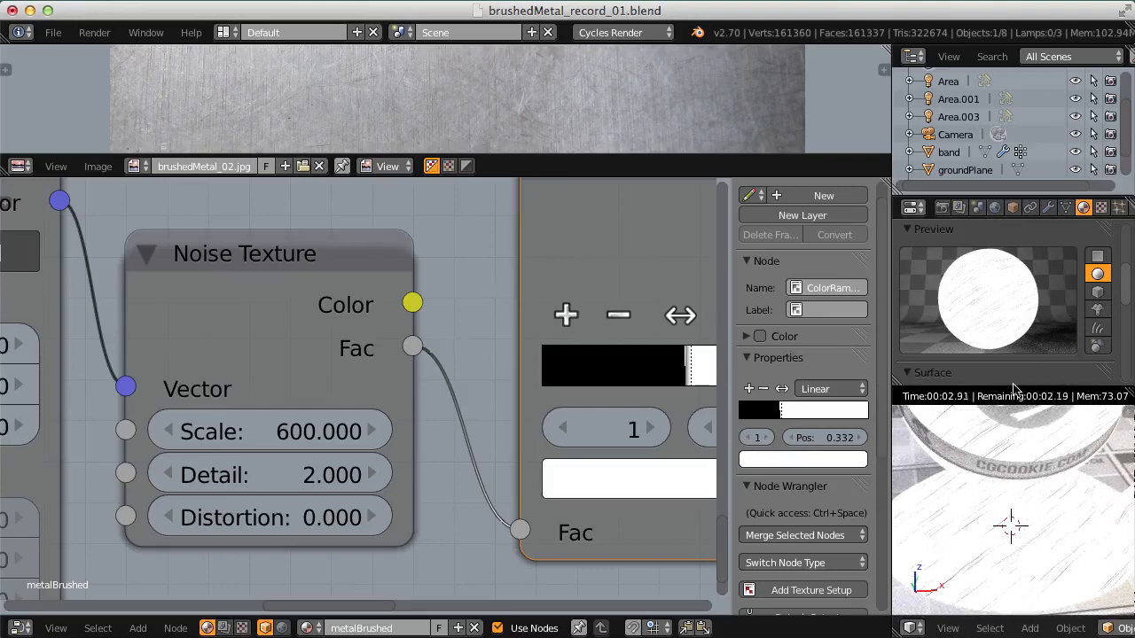
drag(540, 176, 545, 413)
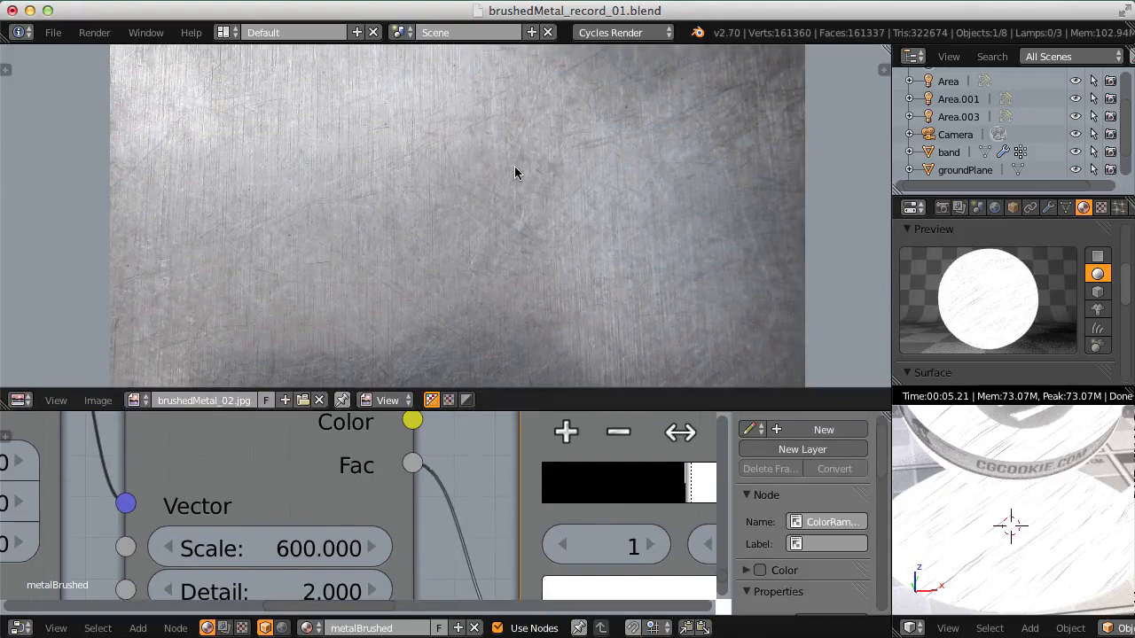
middle_drag(463, 151, 452, 286)
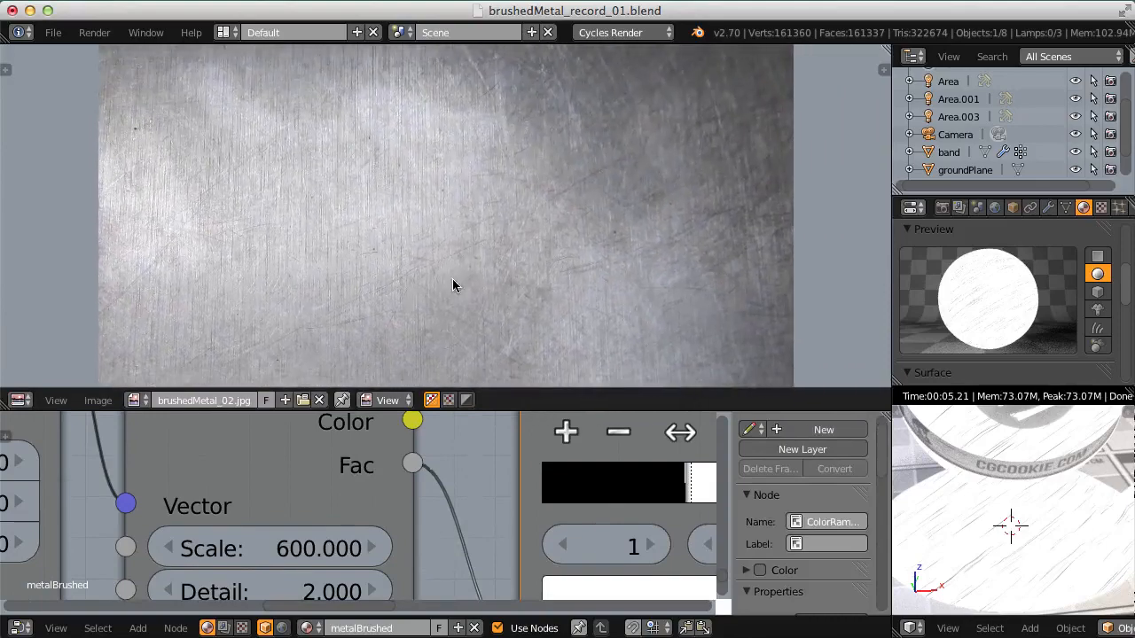
scroll(452, 284, down, 2)
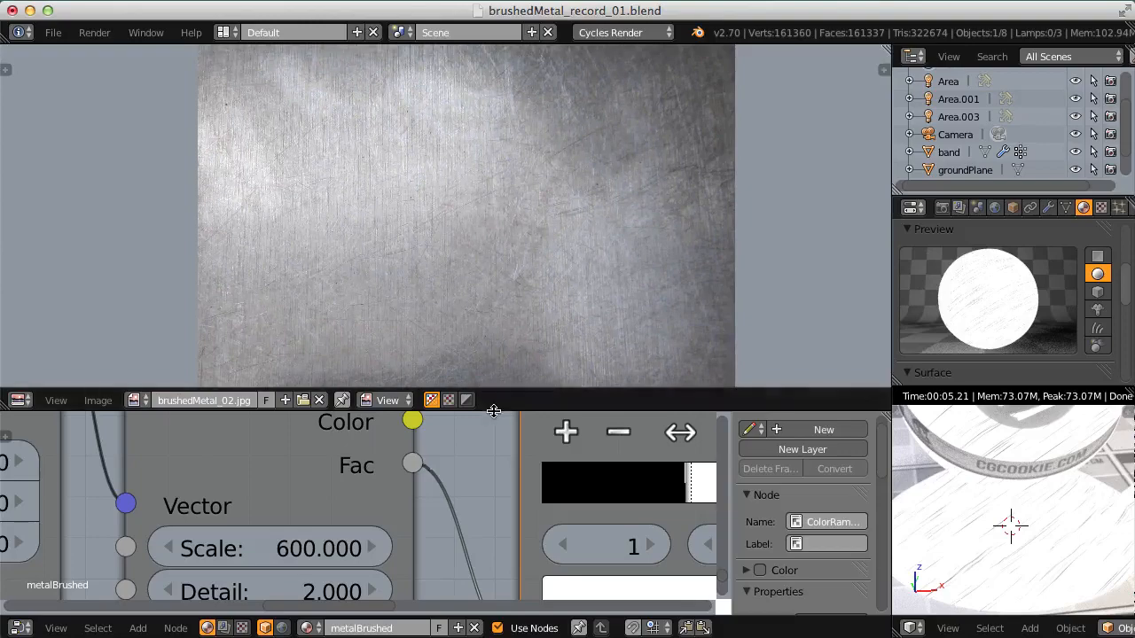
drag(485, 389, 486, 130)
Step: Duplicate the Mapping, Noise Texture and ColorRamp nodes together with their incoming link, placing the copies directly below the originals
scroll(459, 244, down, 2)
scroll(452, 237, down, 4)
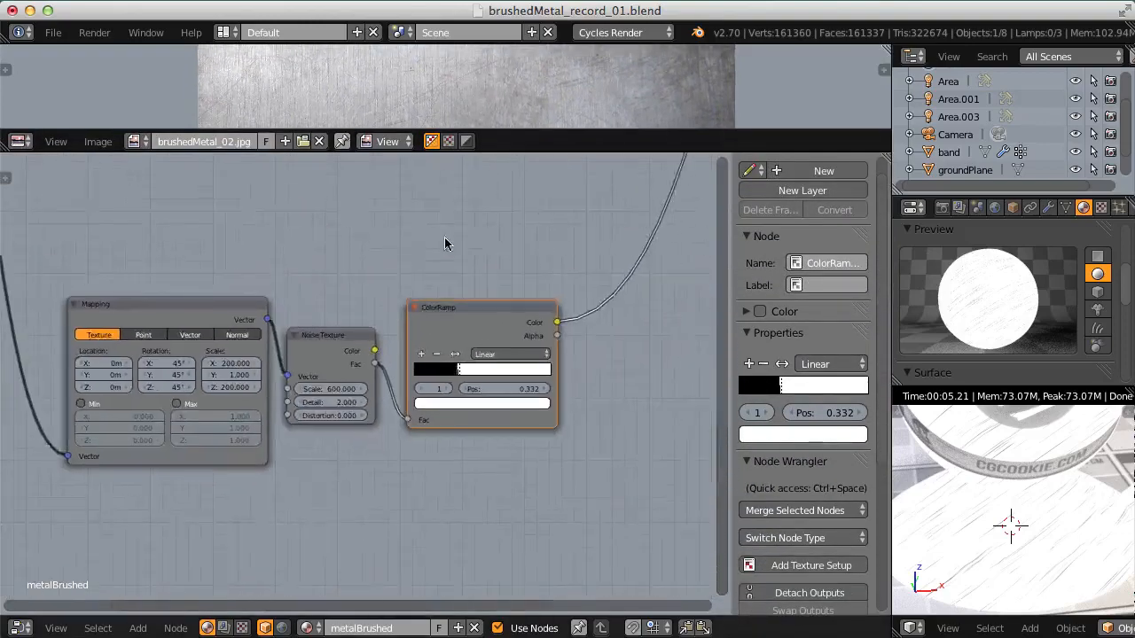
middle_drag(322, 320, 425, 337)
middle_drag(484, 308, 403, 317)
click(215, 345)
shift+click(356, 362)
shift+click(481, 335)
scroll(455, 277, down, 1)
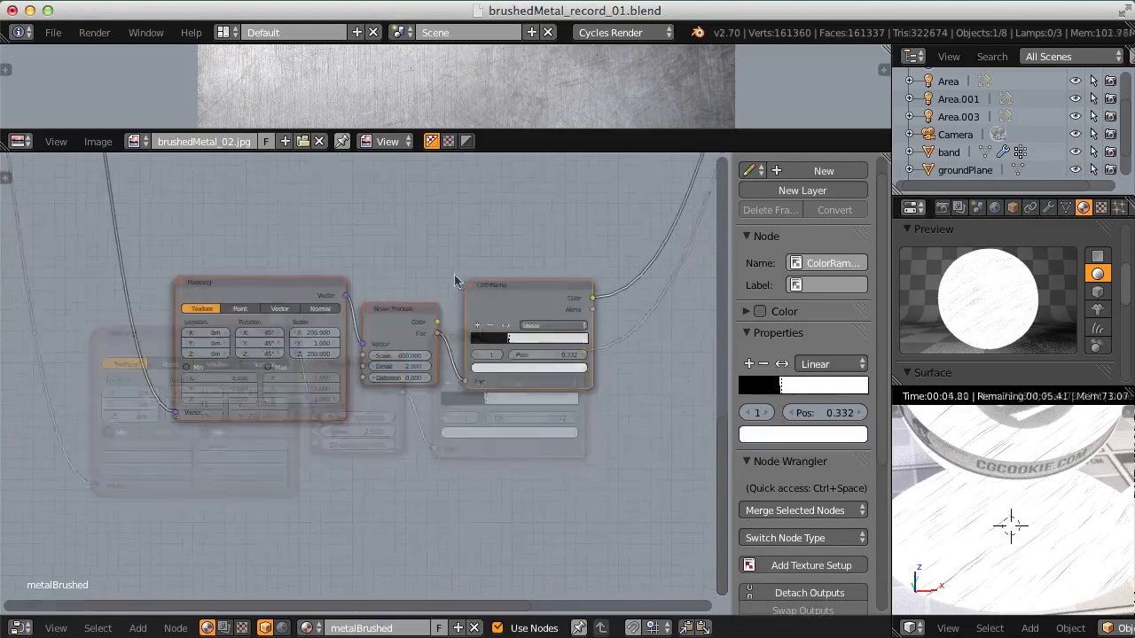
scroll(461, 299, down, 1)
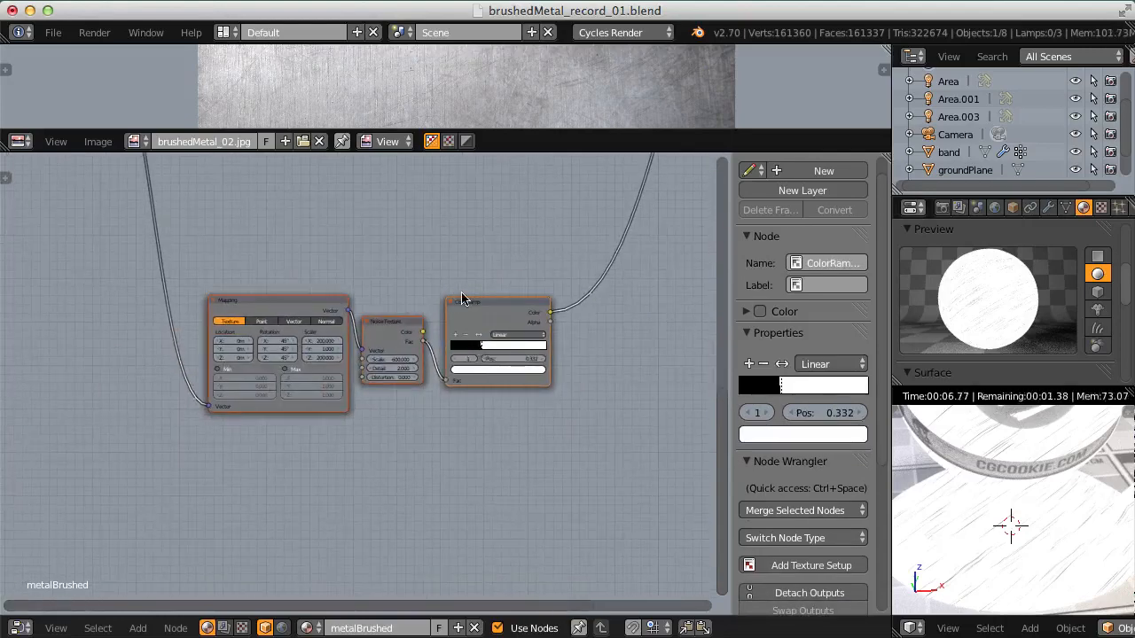
key(shift+d)
click(468, 432)
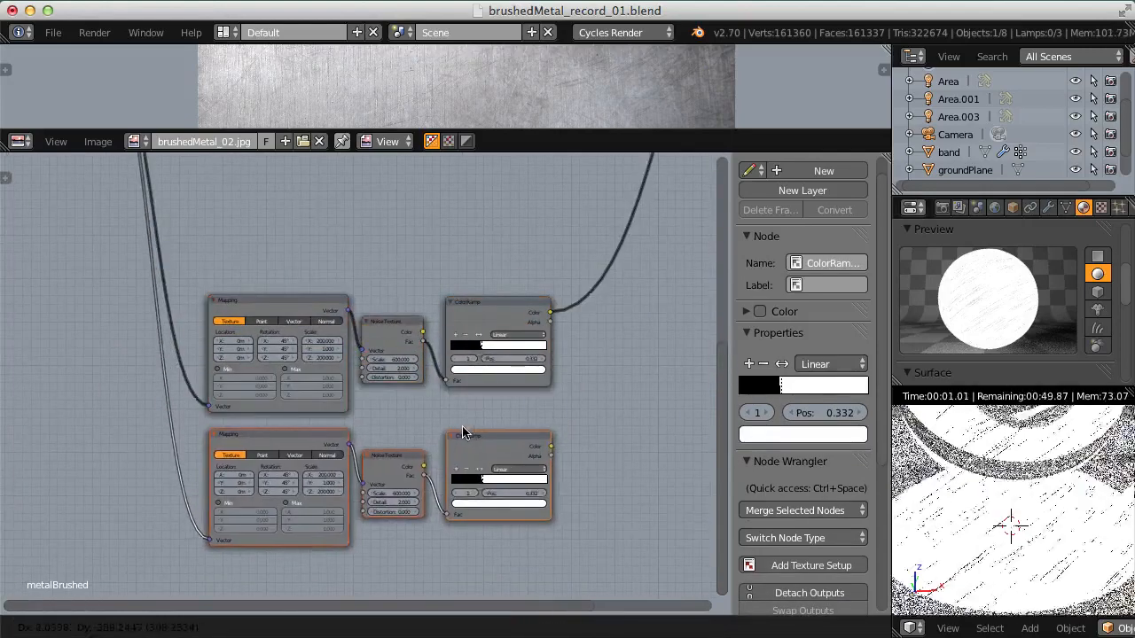
Step: Add a Mix color node beside the two ColorRamps, feed the upper into Color1 and the lower into Color2, and set its factor to 1.000
middle_drag(345, 357, 386, 308)
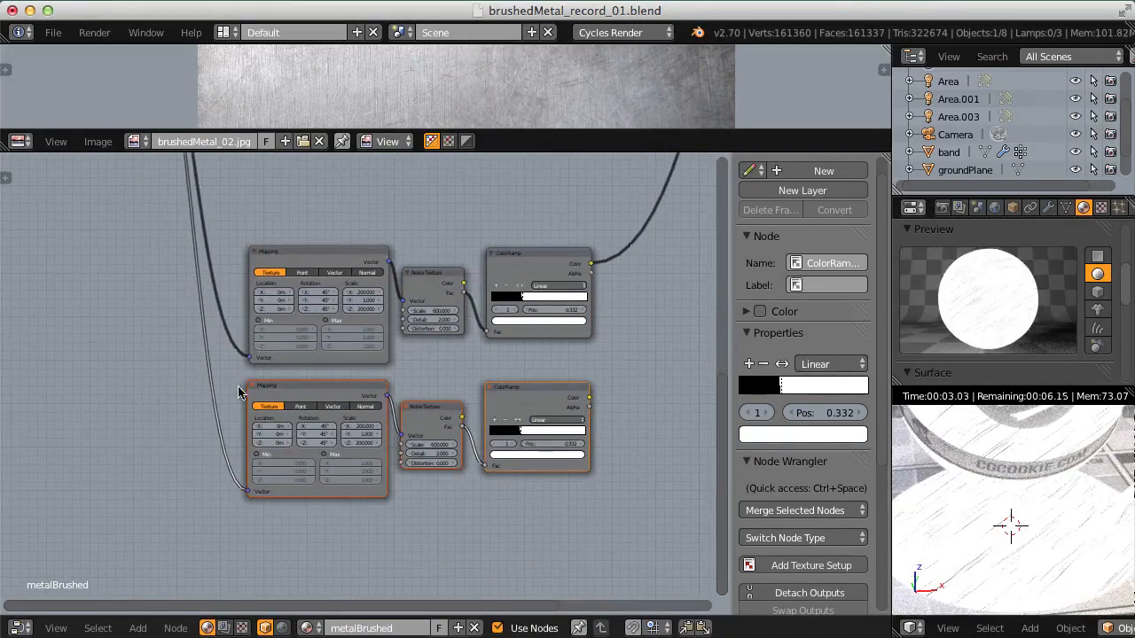
scroll(315, 492, up, 3)
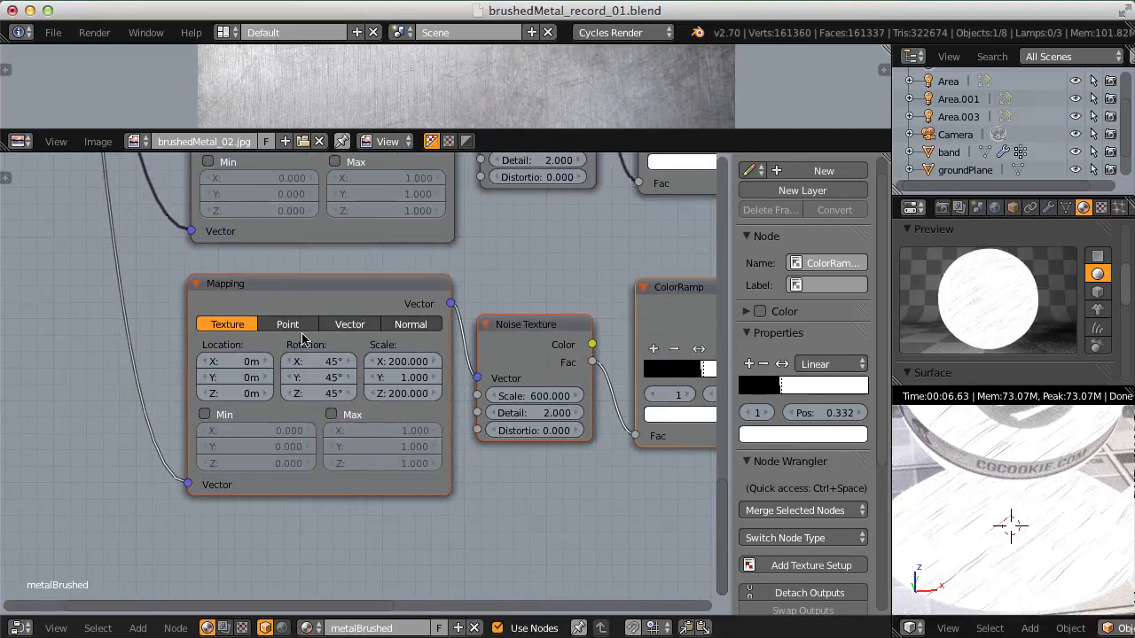
scroll(302, 339, down, 2)
middle_drag(552, 231, 264, 386)
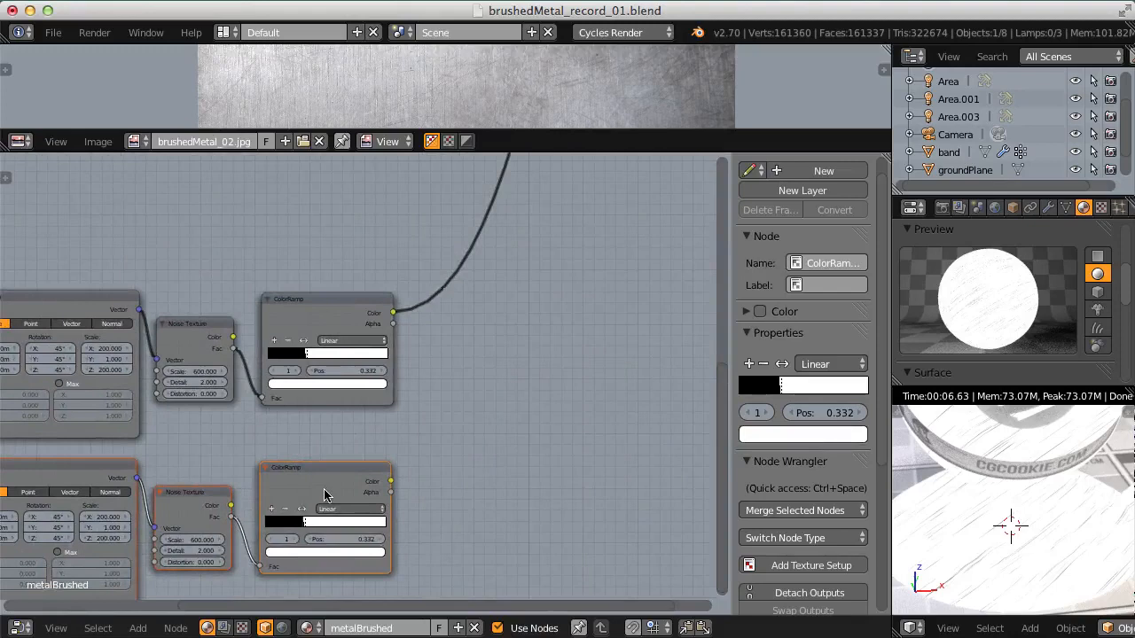
key(shift+a)
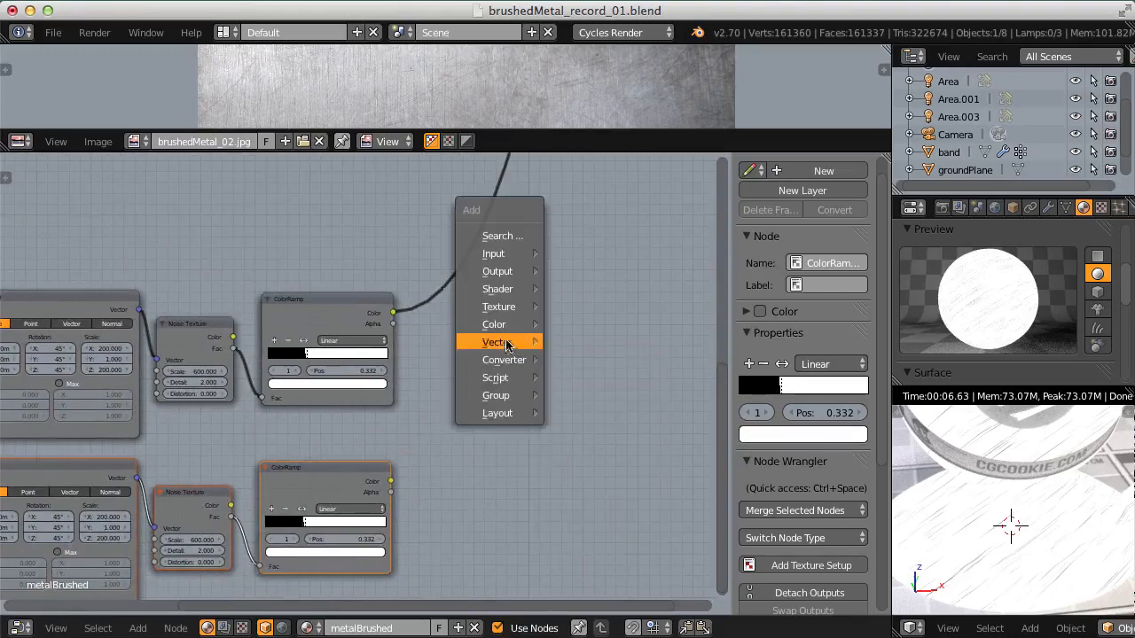
mouse_move(523, 331)
click(588, 325)
click(518, 381)
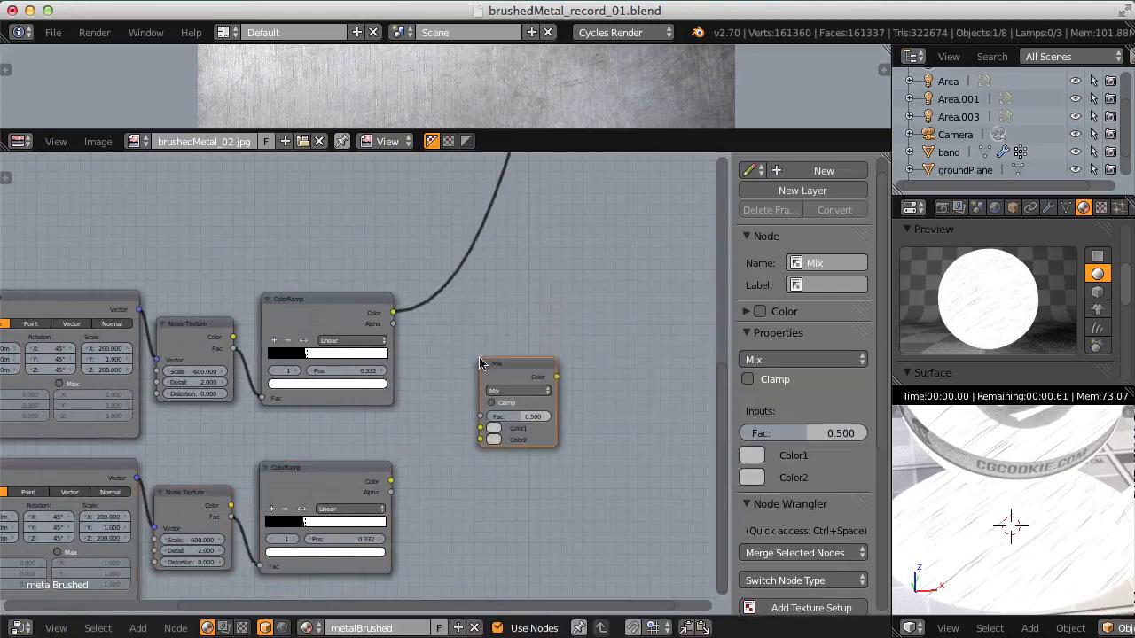
drag(394, 313, 480, 429)
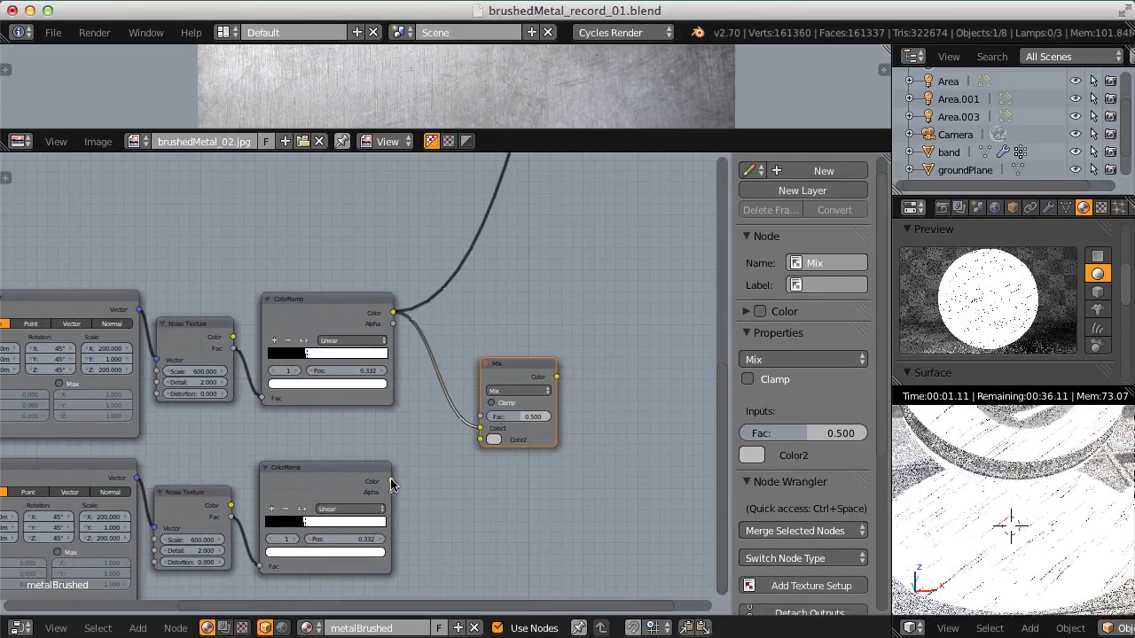
drag(390, 482, 567, 417)
Step: Set the Mix node's blend type to Multiply and preview its output on the material
click(519, 391)
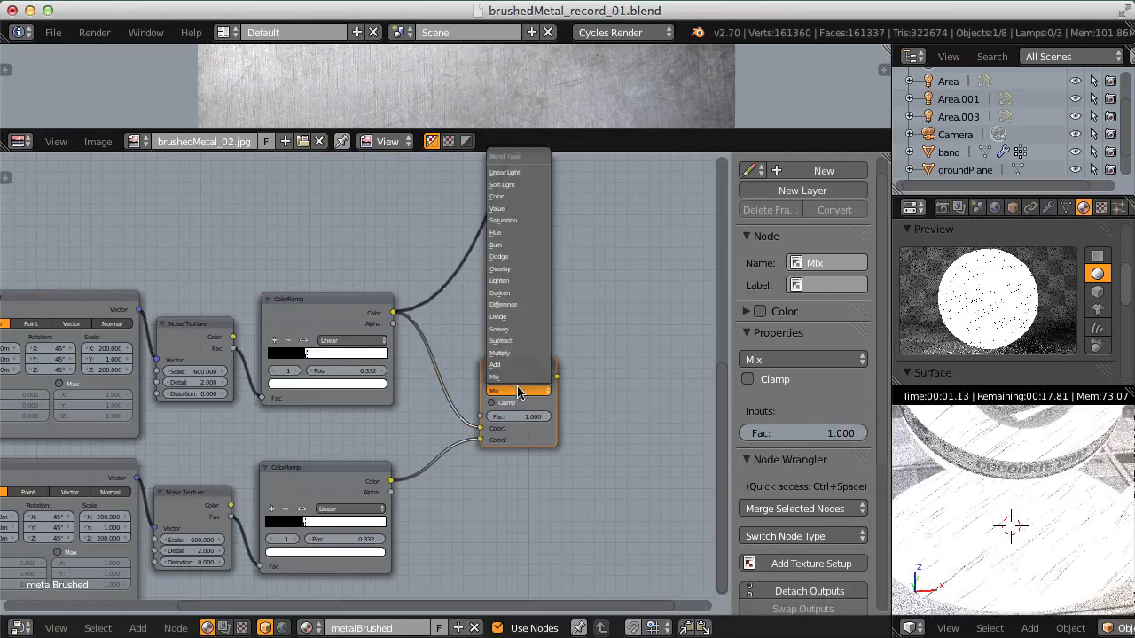
click(511, 355)
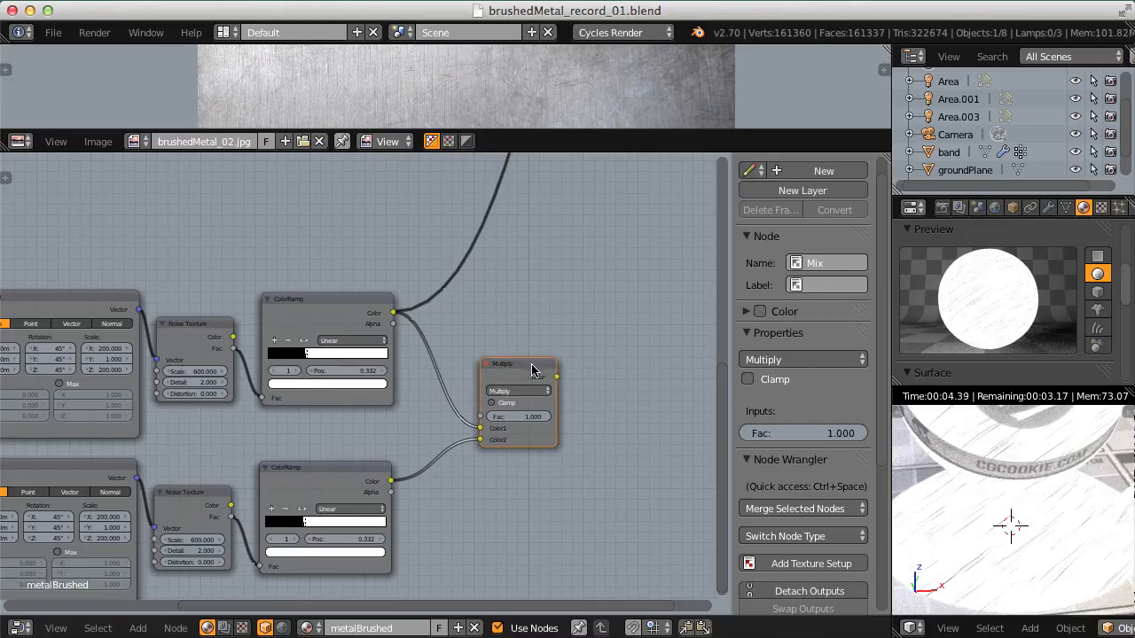
ctrl+shift+click(531, 371)
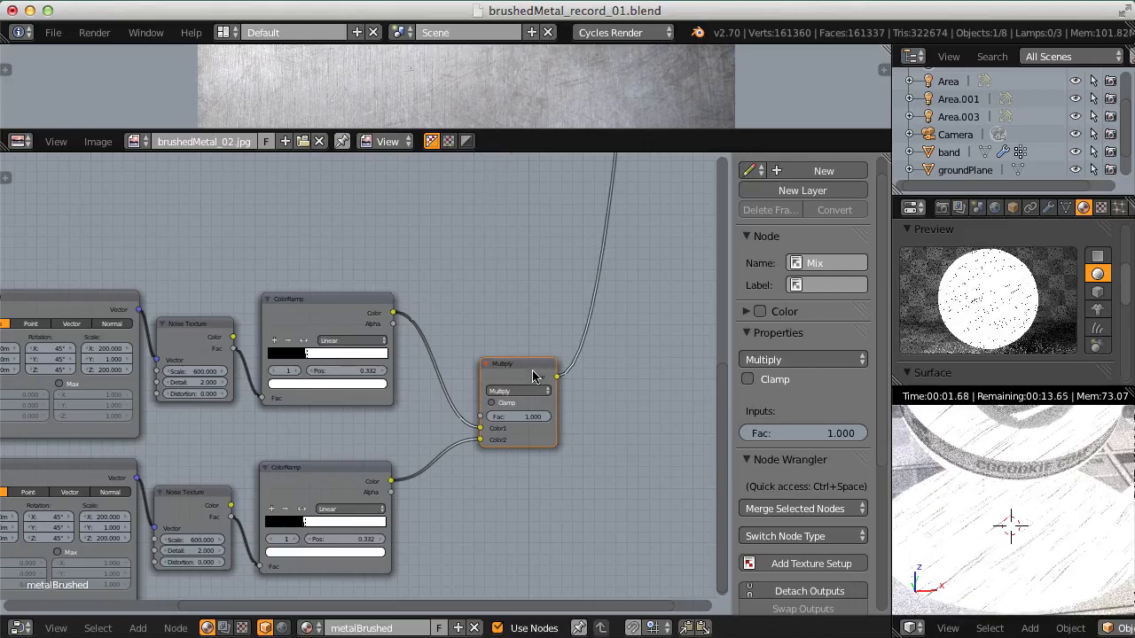
Step: Set the lower Mapping node's rotation to X -60°, Y -20° and Z 30°
middle_drag(87, 497, 335, 368)
scroll(335, 297, up, 7)
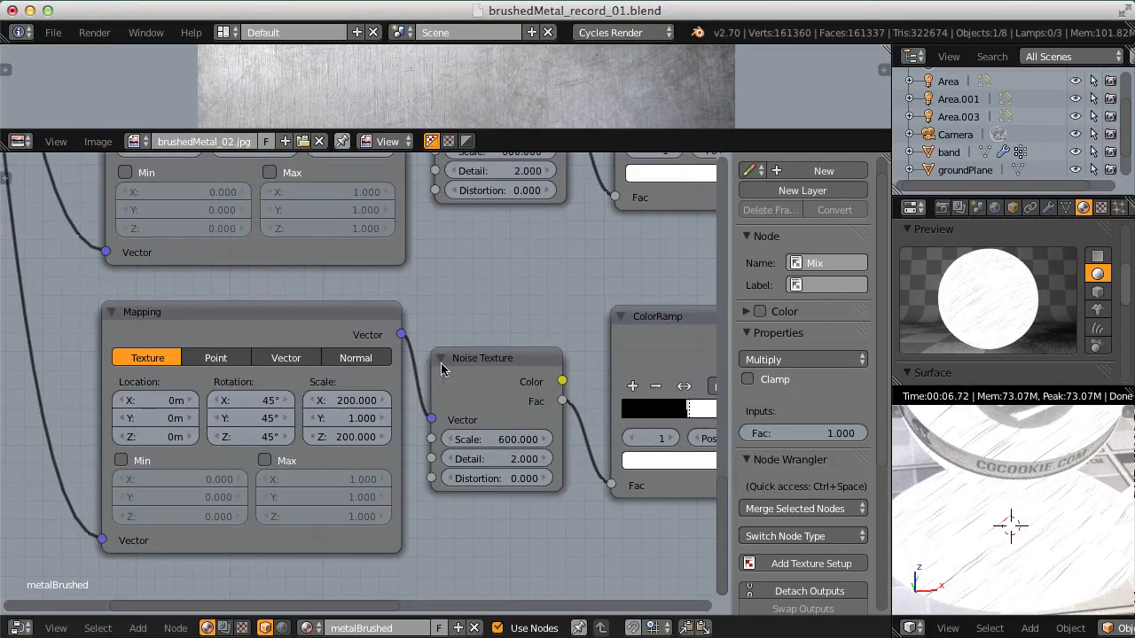
scroll(300, 388, up, 2)
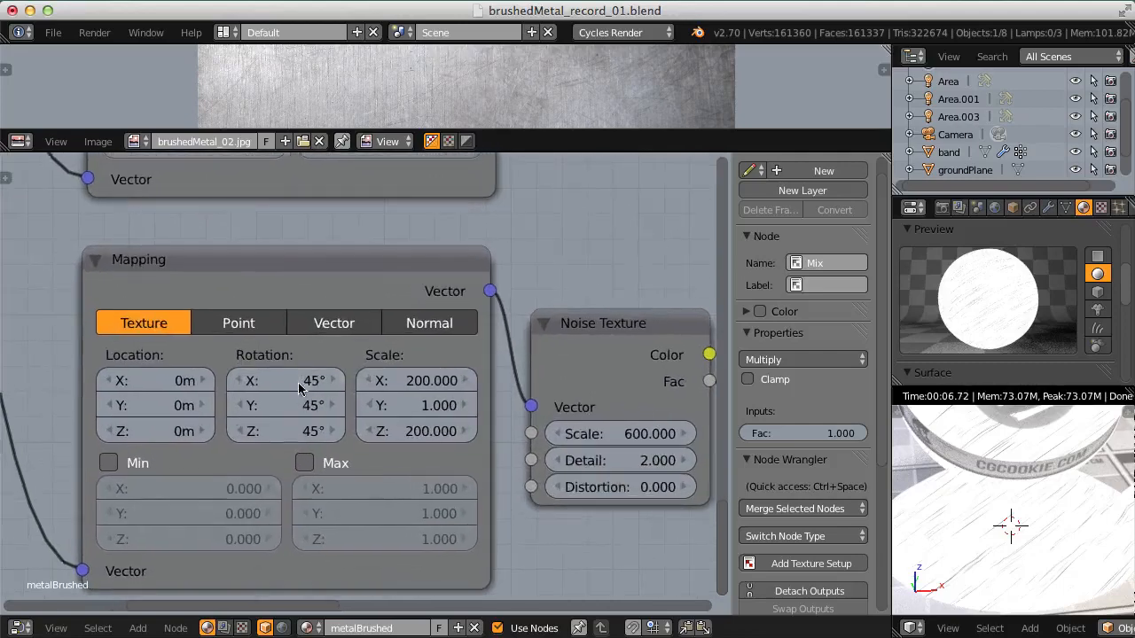
click(275, 380)
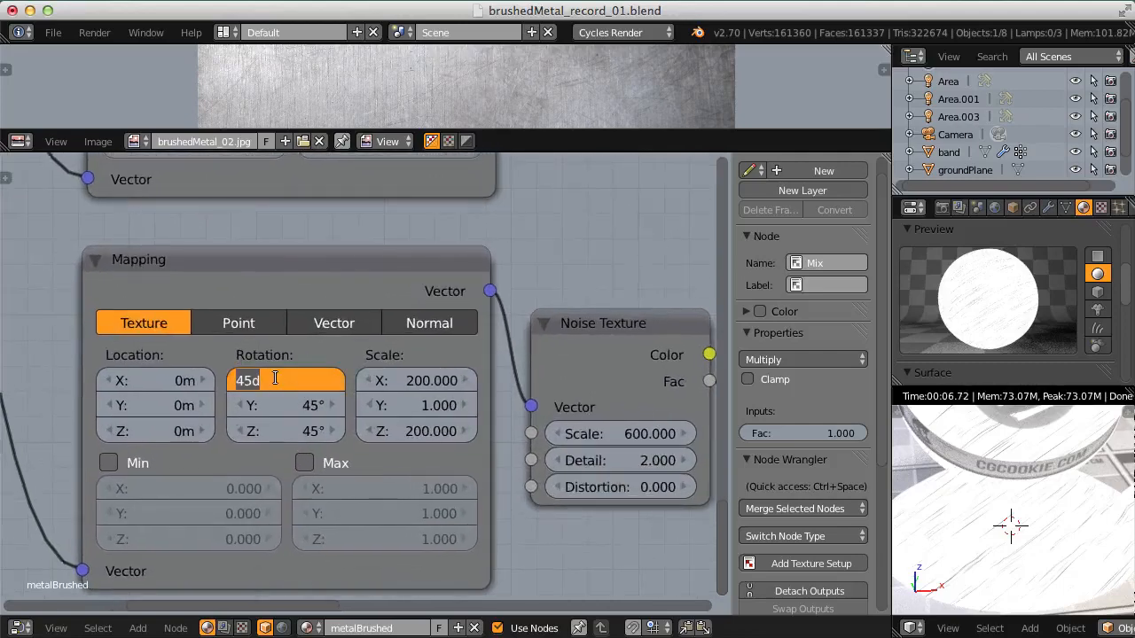
key(BackSpace)
key(Tab)
text(-2)
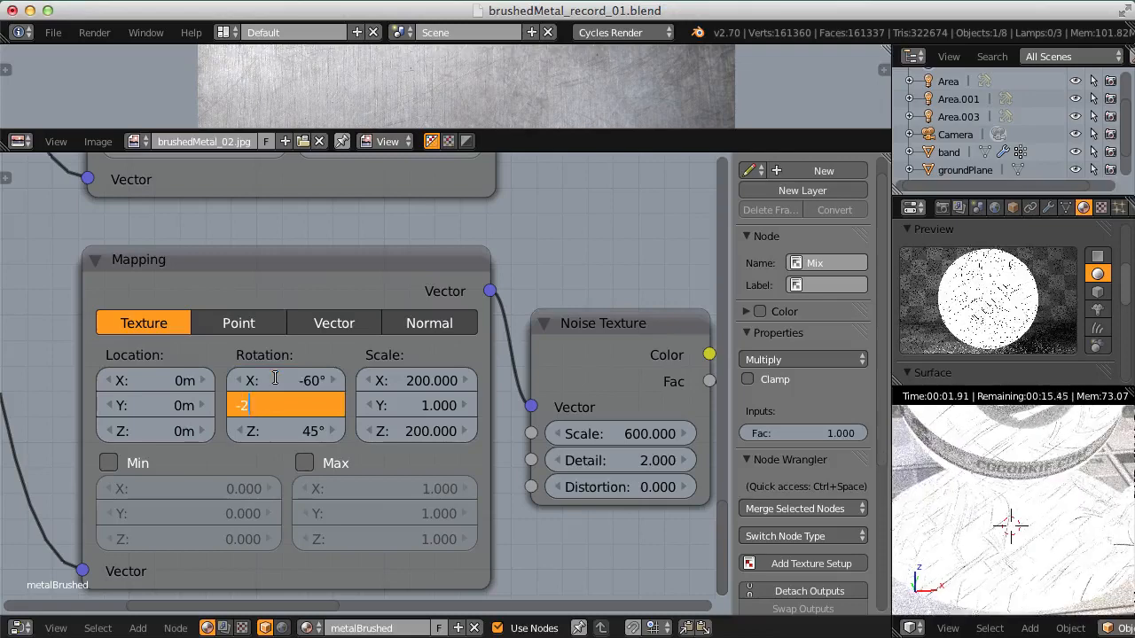
text(0)
key(Tab)
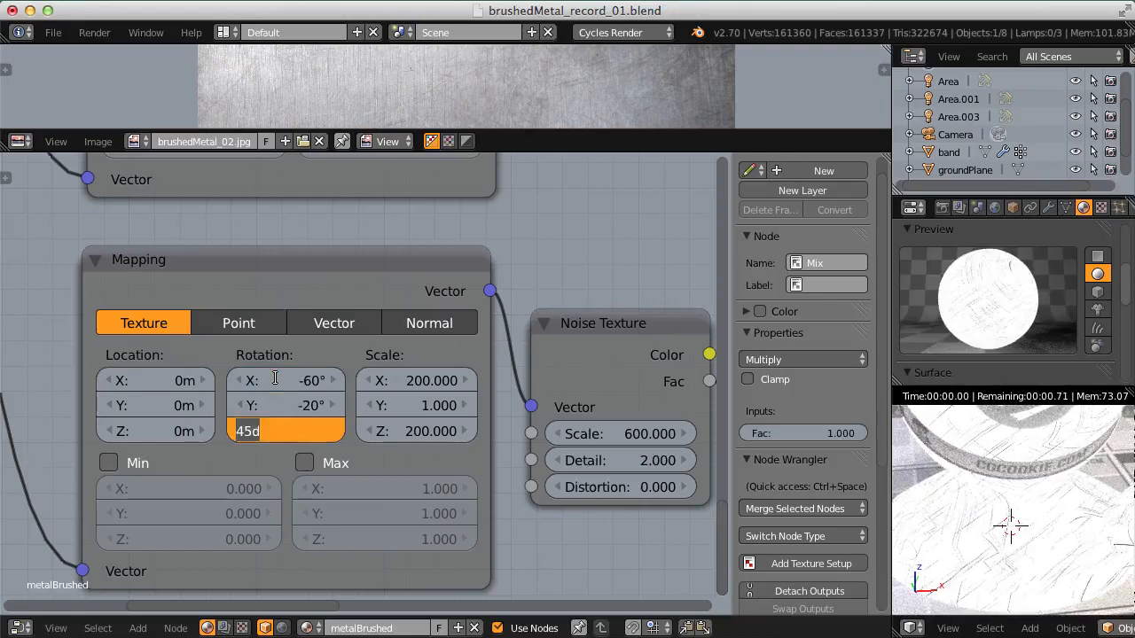
text(30)
key(Return)
Step: Compare the scratches on the coin face by previewing the lower ColorRamp, the upper ColorRamp and the Multiply node in turn
scroll(241, 307, down, 4)
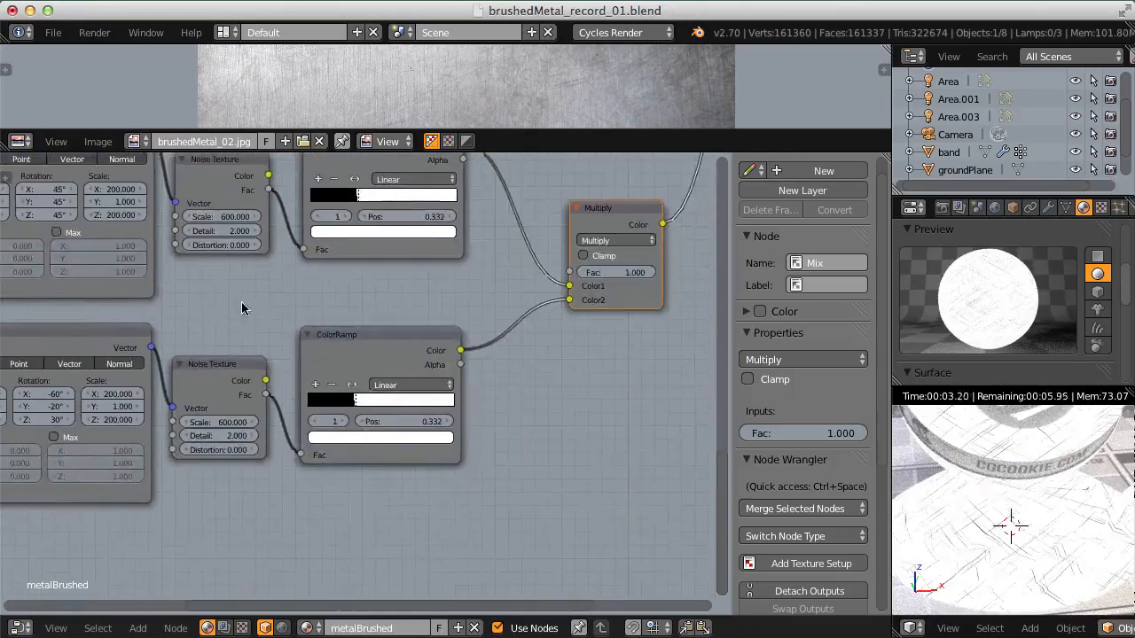
scroll(265, 297, up, 1)
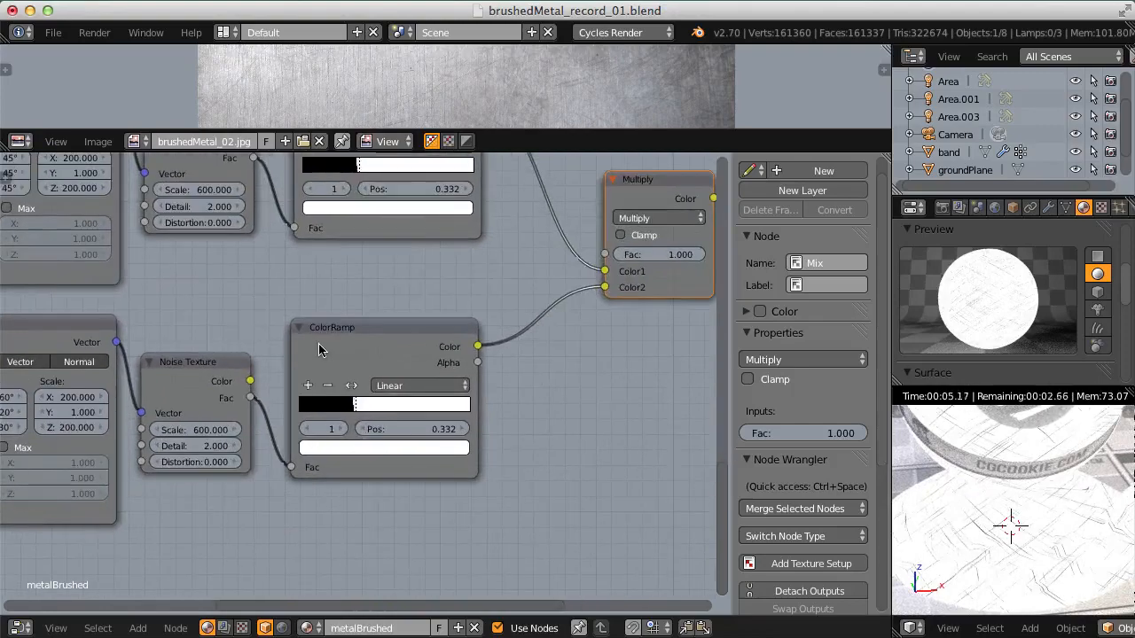
click(319, 349)
shift+middle_drag(998, 519, 1009, 543)
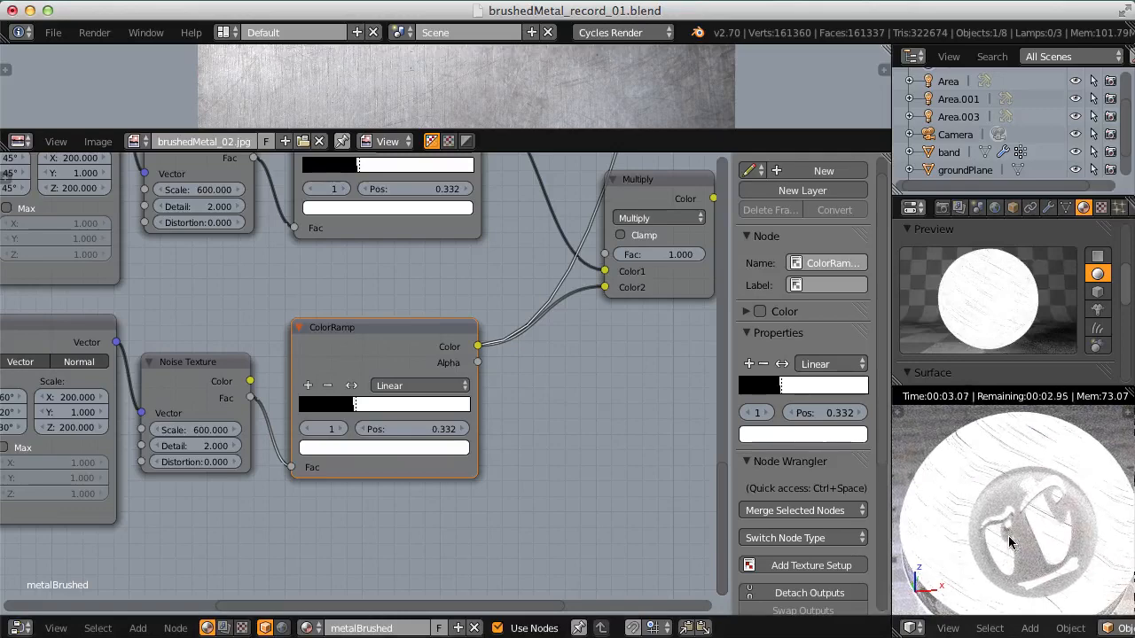
scroll(418, 287, up, 5)
click(418, 291)
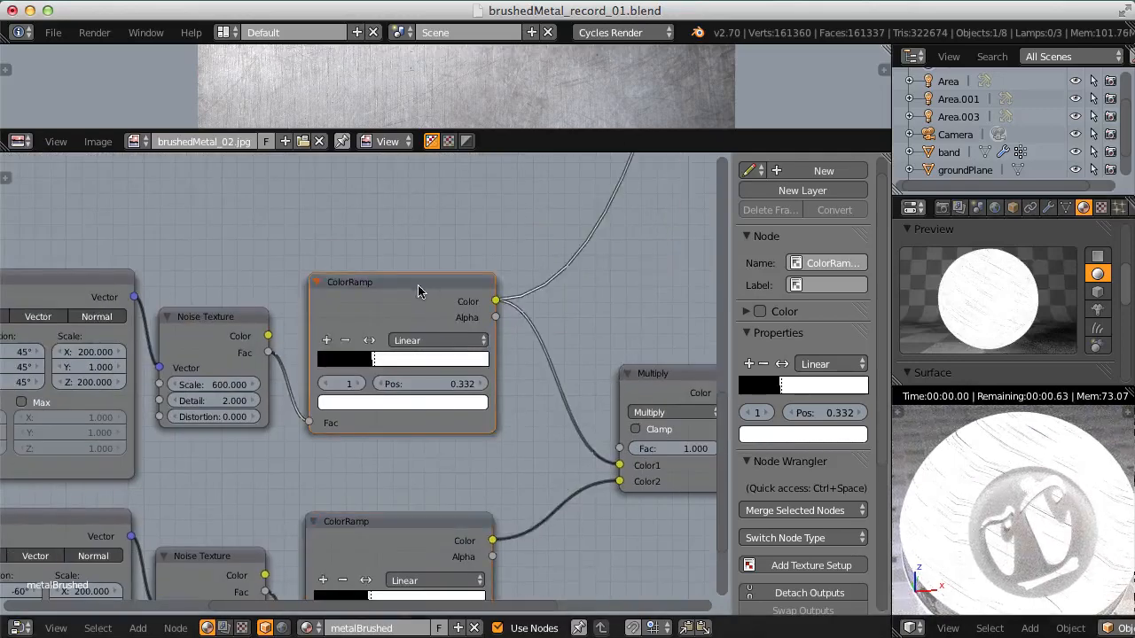
middle_drag(517, 377, 464, 309)
click(580, 344)
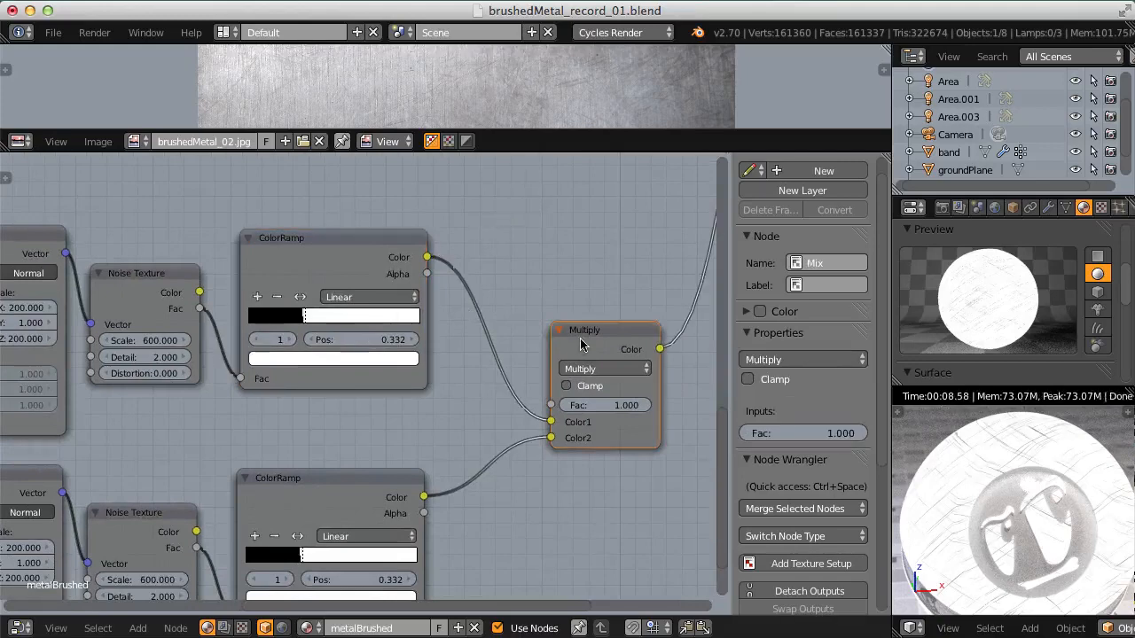
Step: Examine the rotation values of the lower Mapping node and the nodes it feeds
middle_drag(539, 368, 632, 289)
mouse_move(391, 340)
middle_down()
mouse_move(471, 287)
mouse_move(641, 276)
middle_up()
scroll(440, 354, up, 5)
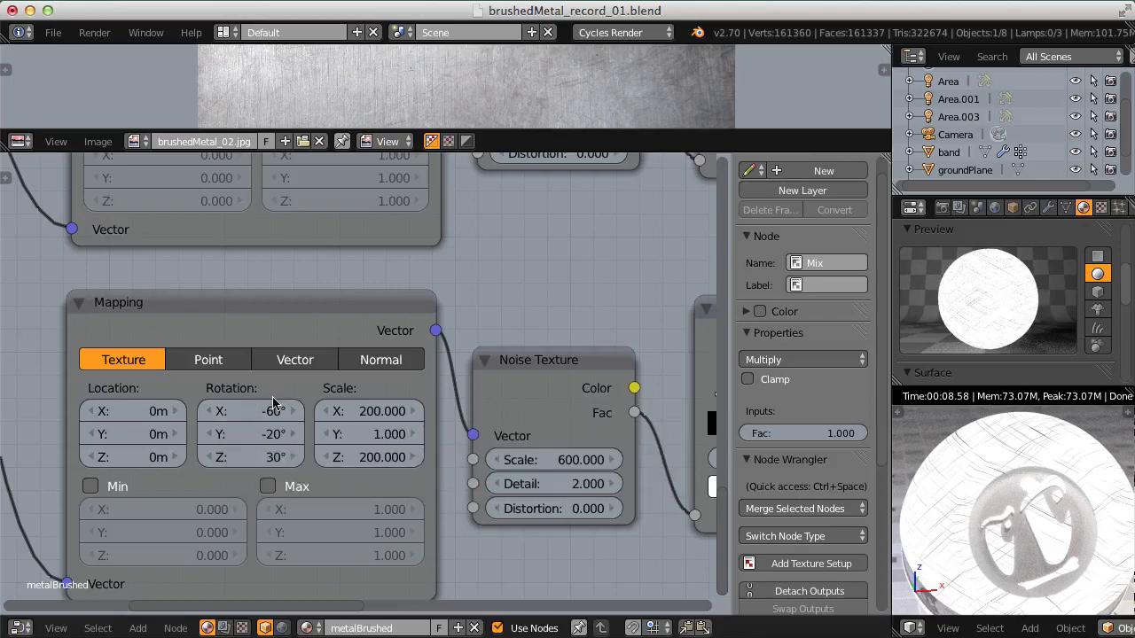
scroll(273, 398, down, 2)
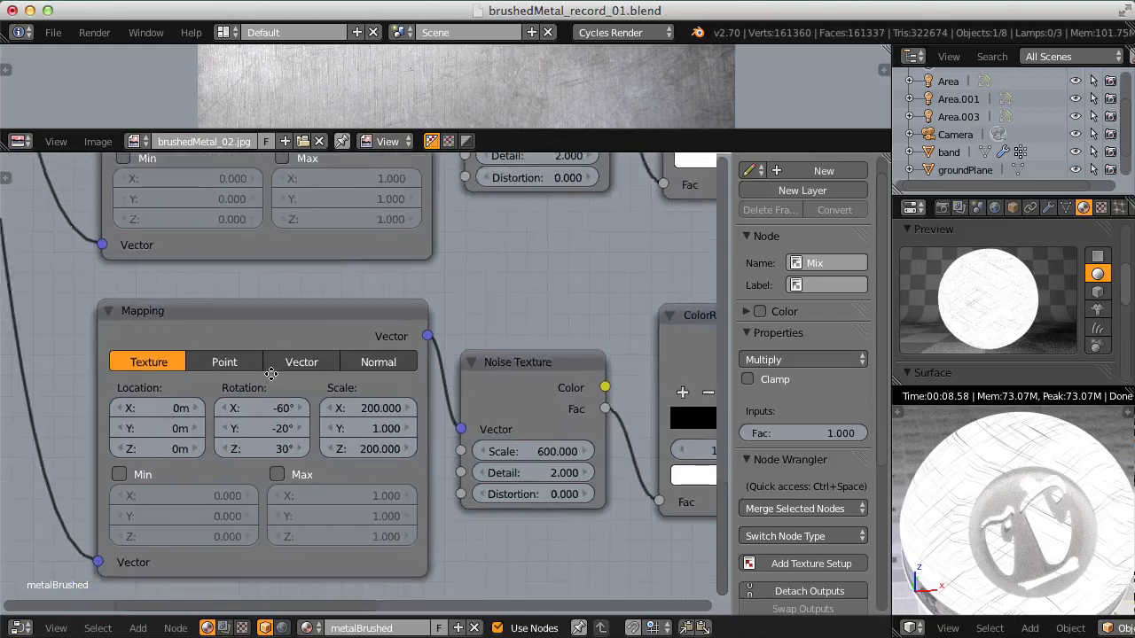
scroll(271, 383, up, 1)
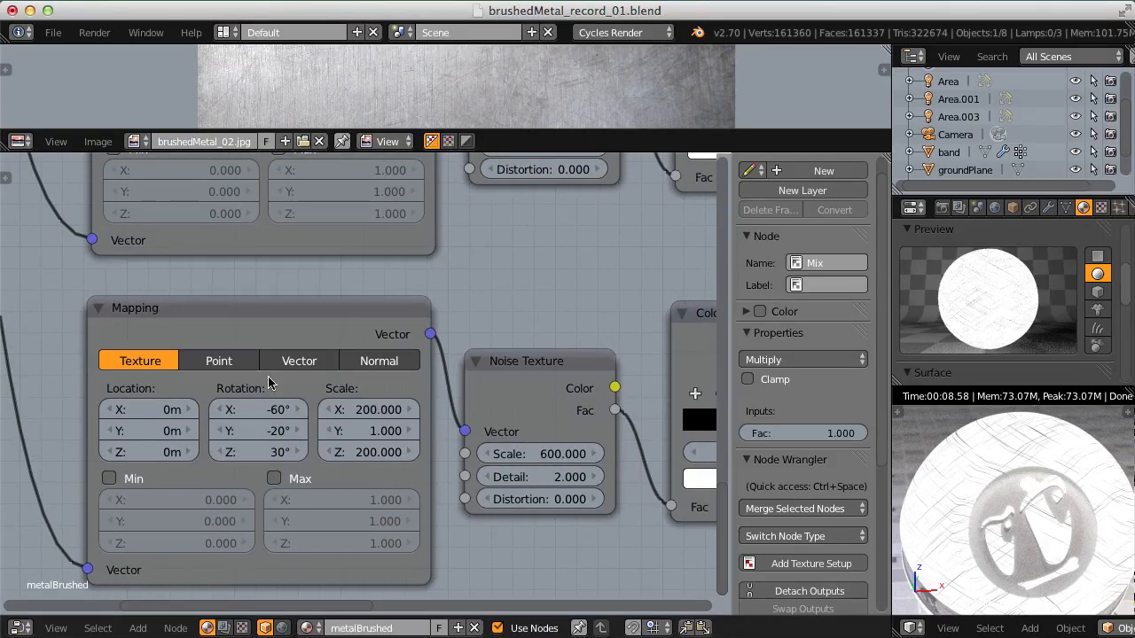
scroll(269, 383, down, 5)
middle_drag(549, 251, 446, 263)
scroll(526, 371, up, 2)
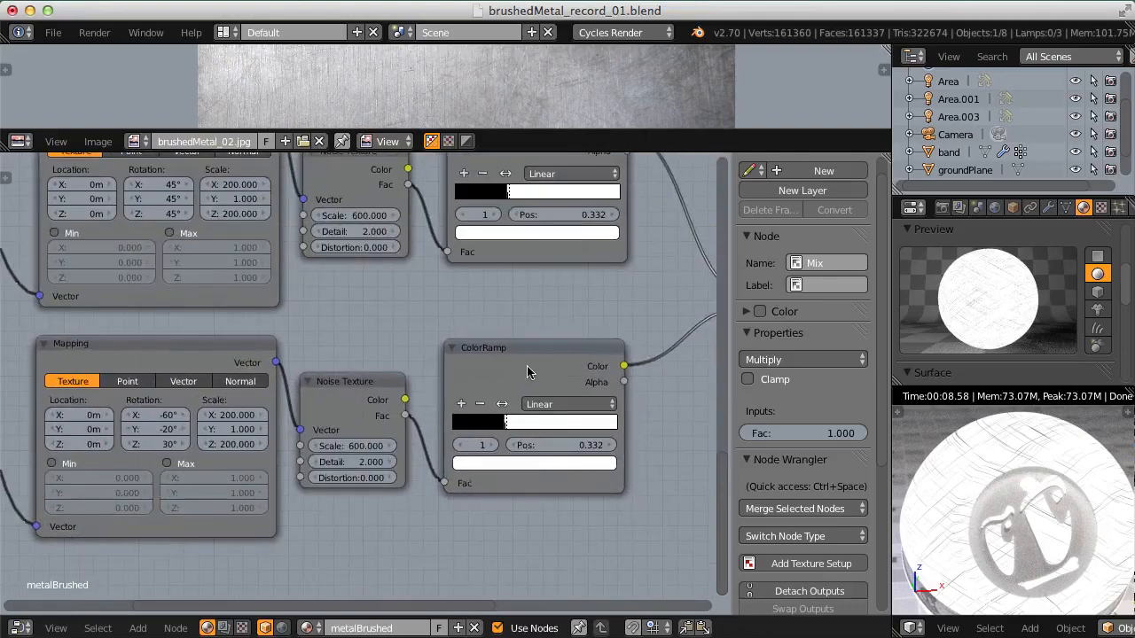
Step: Preview the lower ColorRamp on its own and try a Z rotation of 90° in its Mapping node
click(538, 367)
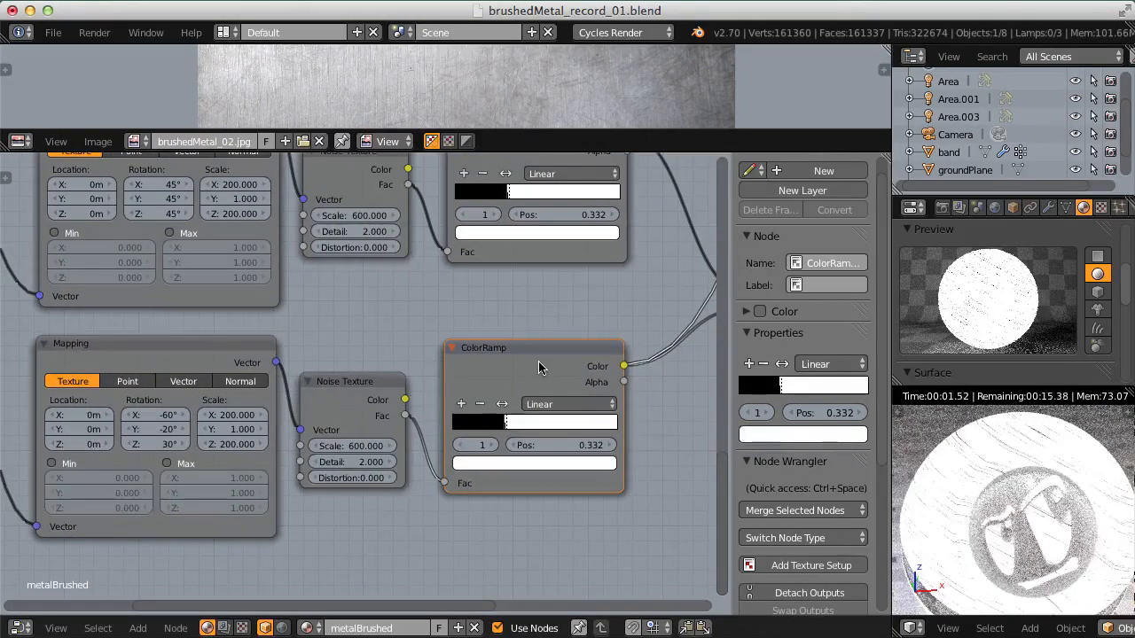
scroll(526, 367, up, 4)
middle_drag(241, 378, 519, 331)
scroll(583, 320, up, 4)
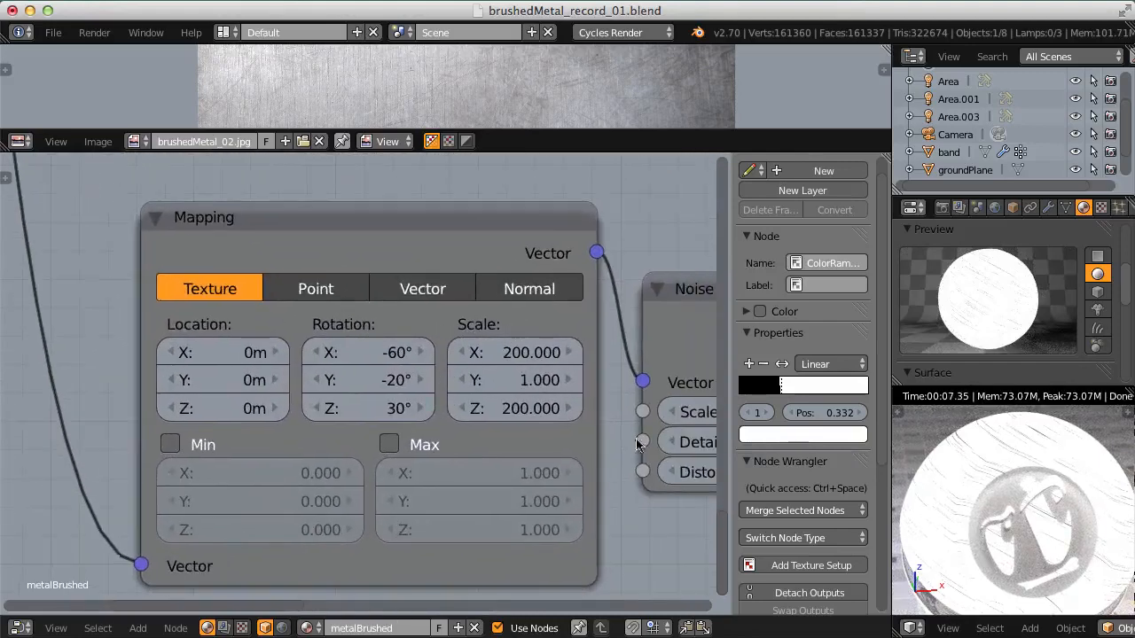
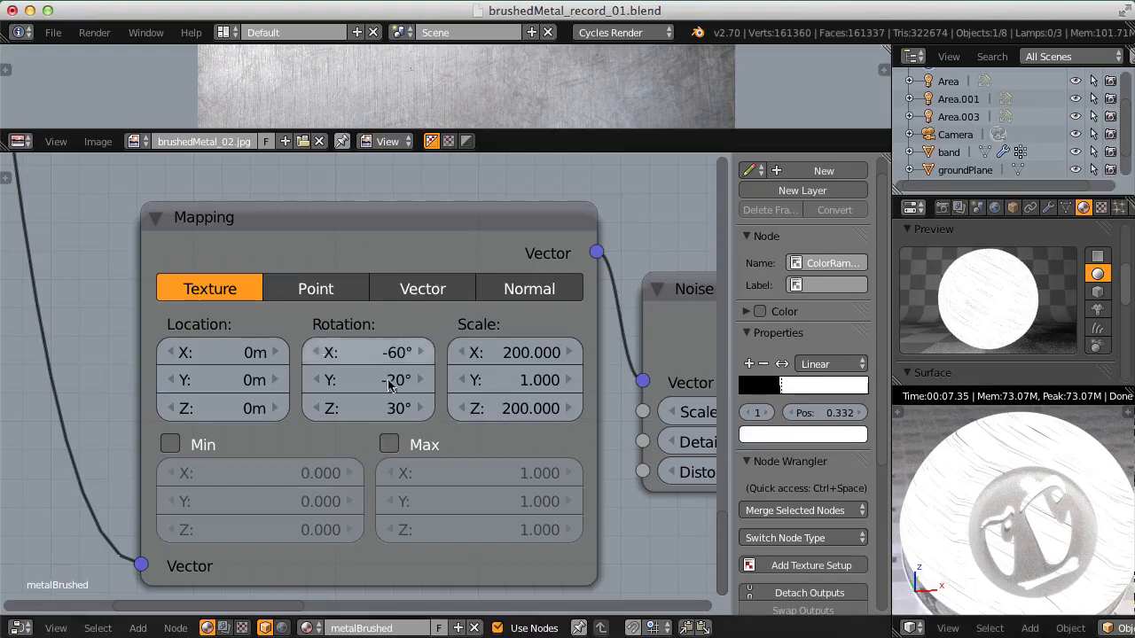
scroll(366, 418, up, 3)
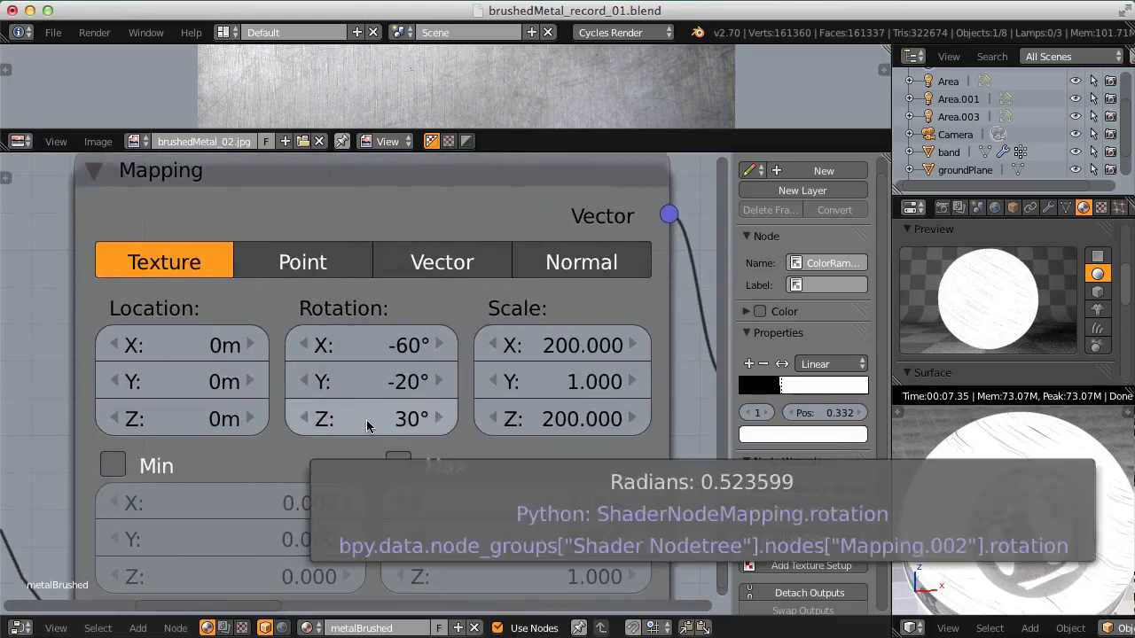
click(366, 420)
text(90)
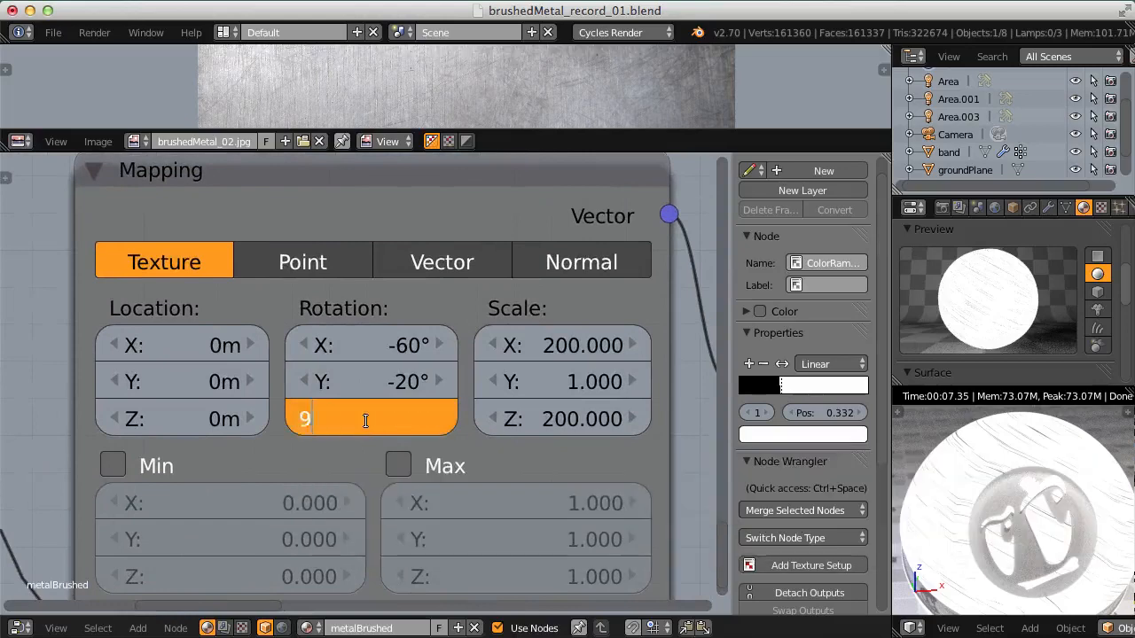
key(Return)
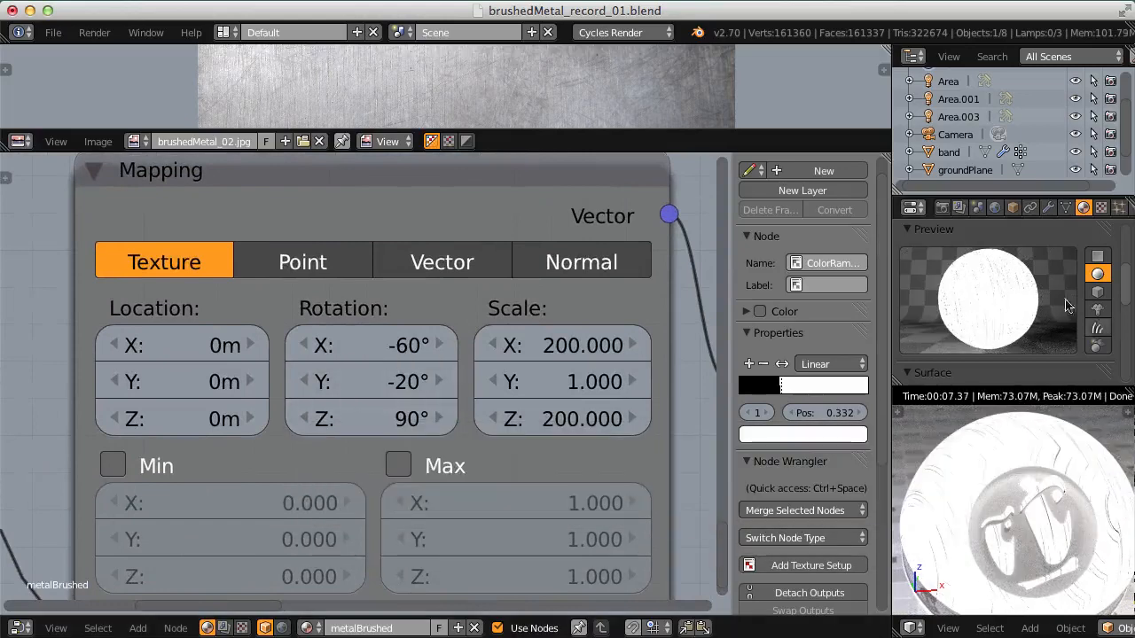
mouse_move(911, 508)
mouse_down()
mouse_move(949, 536)
mouse_move(1013, 549)
mouse_move(1099, 533)
mouse_move(1129, 513)
mouse_move(1109, 480)
mouse_up()
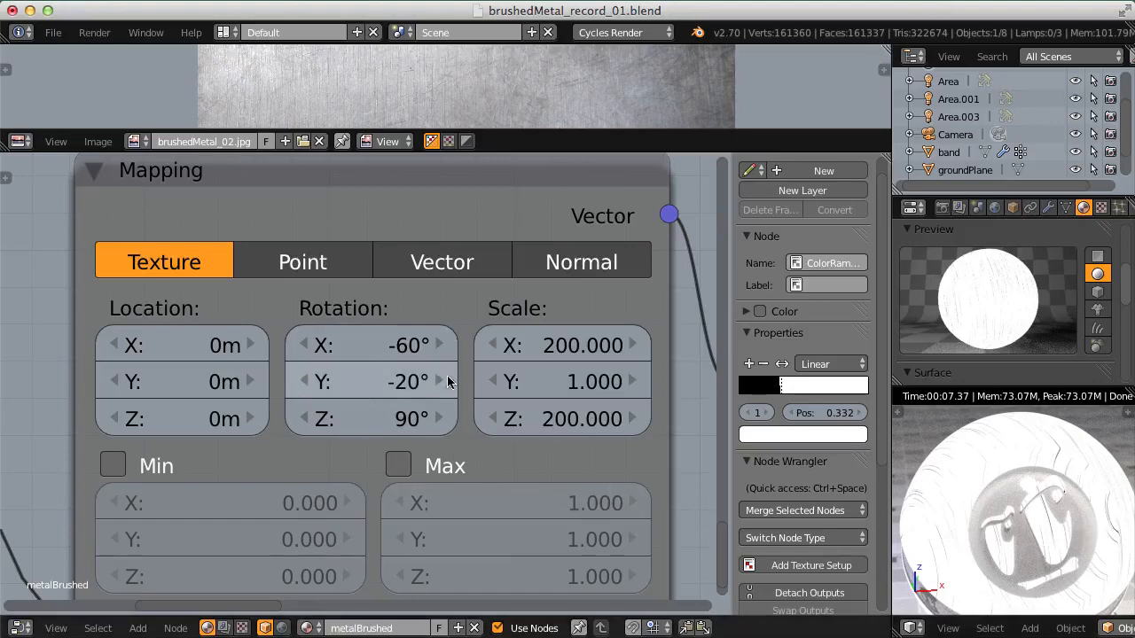
Step: Restore the lower Mapping node's Z rotation to 30°
scroll(404, 381, down, 2)
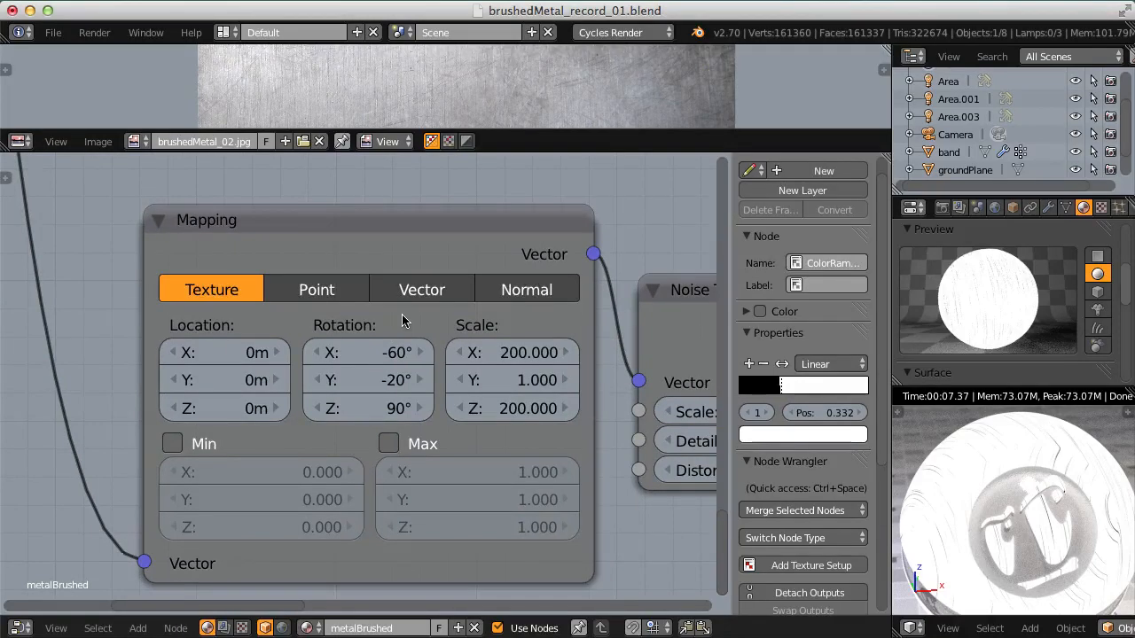
ctrl+middle_drag(401, 314, 361, 302)
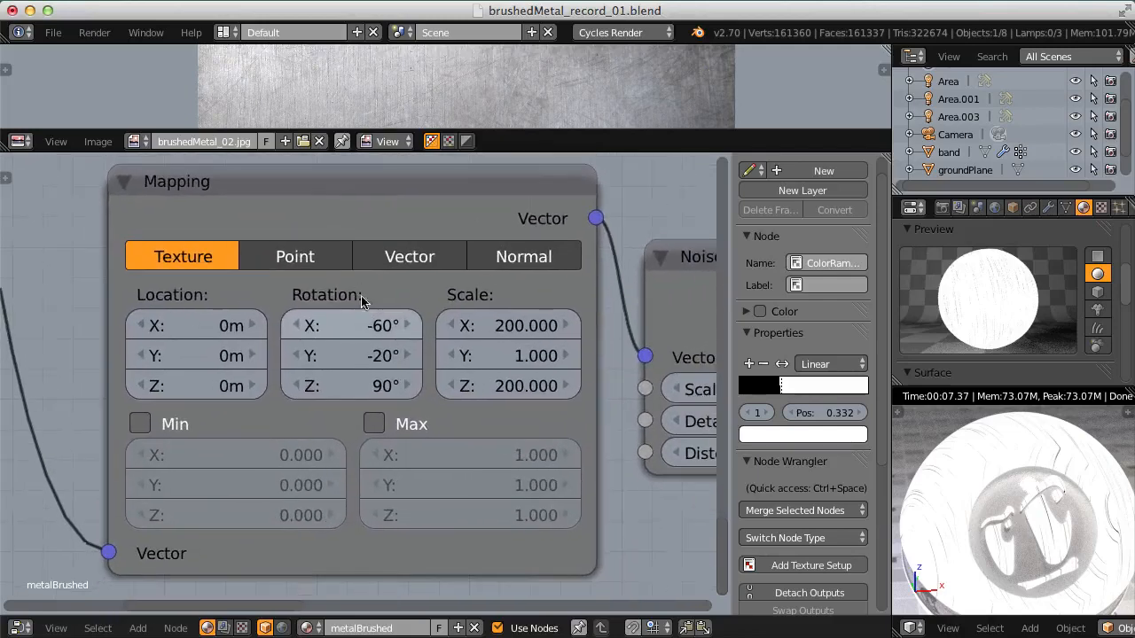
click(357, 383)
text(30)
key(Return)
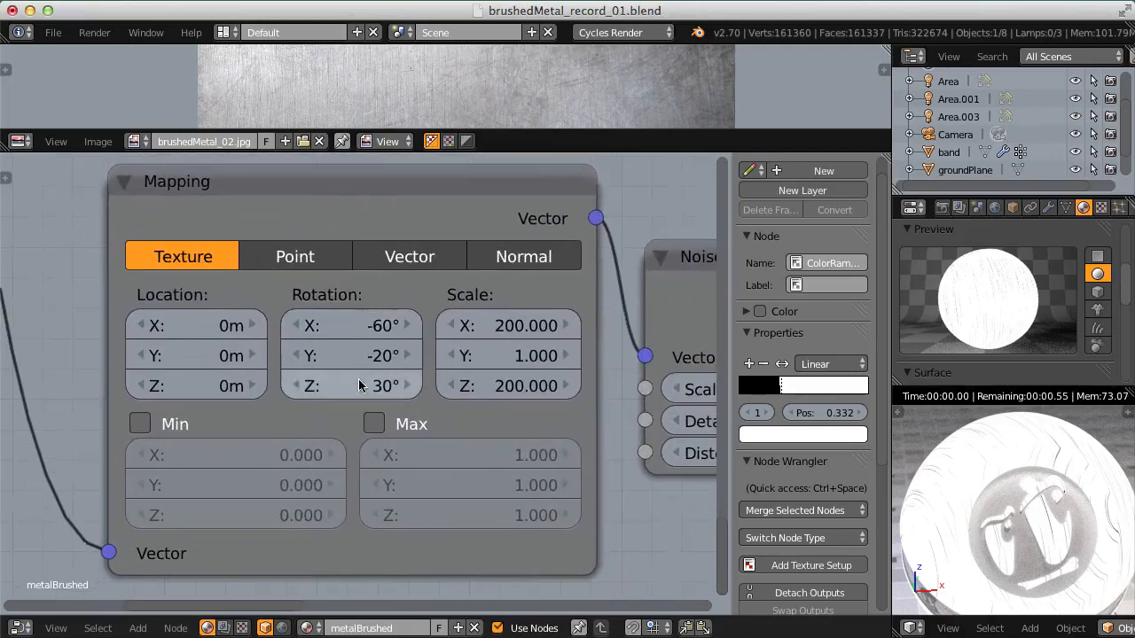
Step: Preview the Multiply node's combined scratches on the material and save the blend file over the existing one
middle_drag(503, 295, 371, 332)
ctrl+shift+click(465, 277)
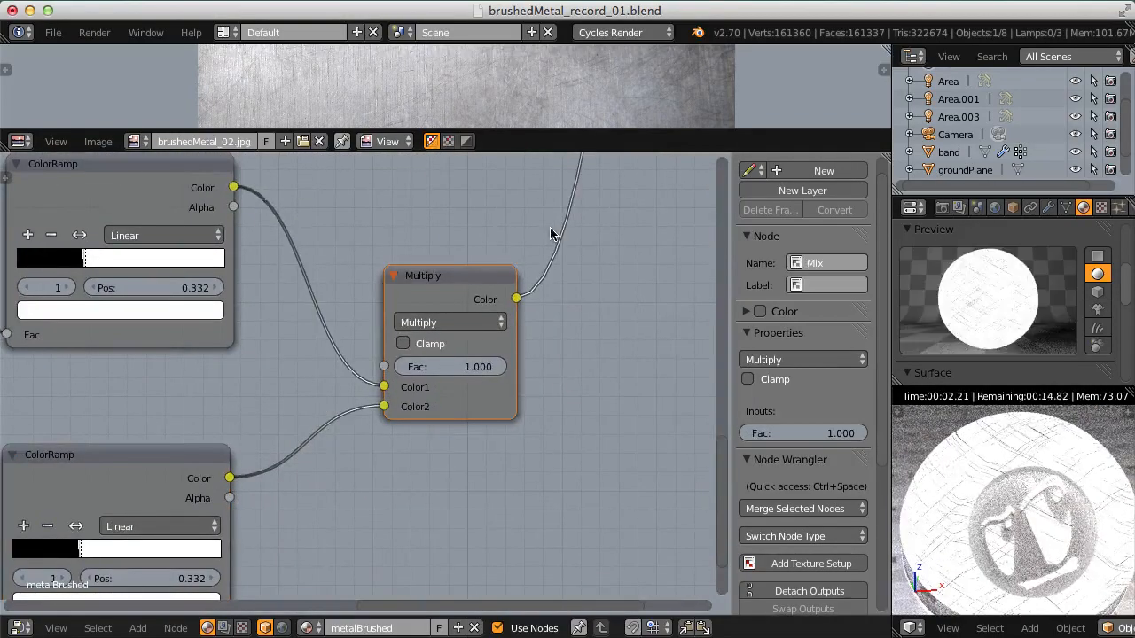
key(ctrl+s)
key(Return)
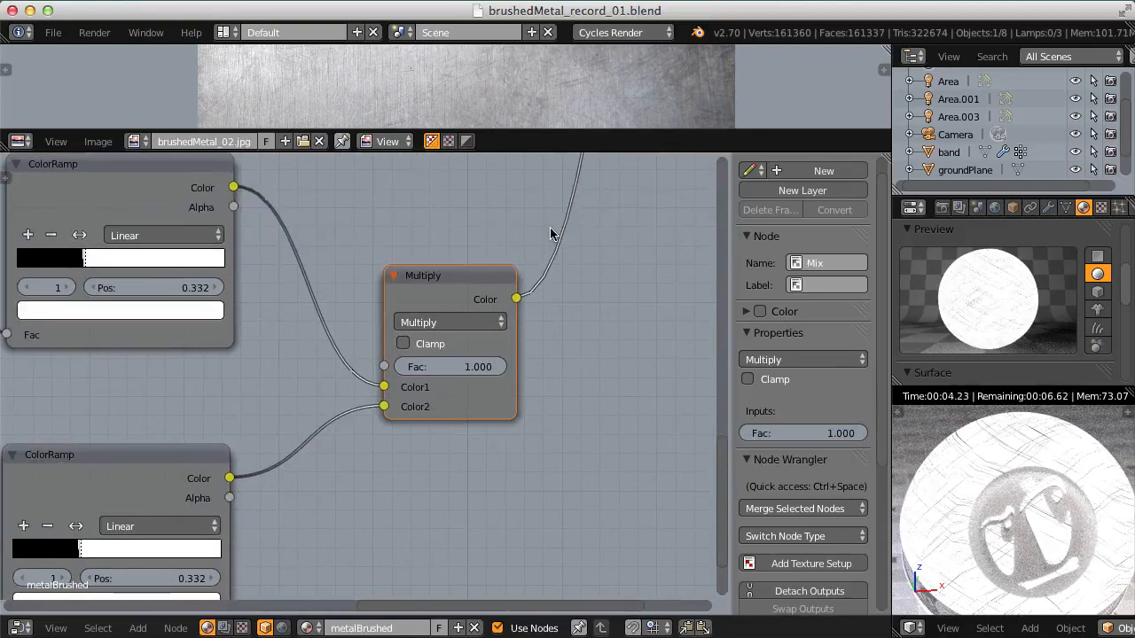
Step: Duplicate the lower Mapping, Noise Texture and ColorRamp nodes together with the Multiply node, keeping their input links, and place the copies directly below
ctrl+middle_drag(550, 228, 200, 432)
middle_drag(200, 432, 408, 378)
ctrl+middle_drag(532, 257, 459, 301)
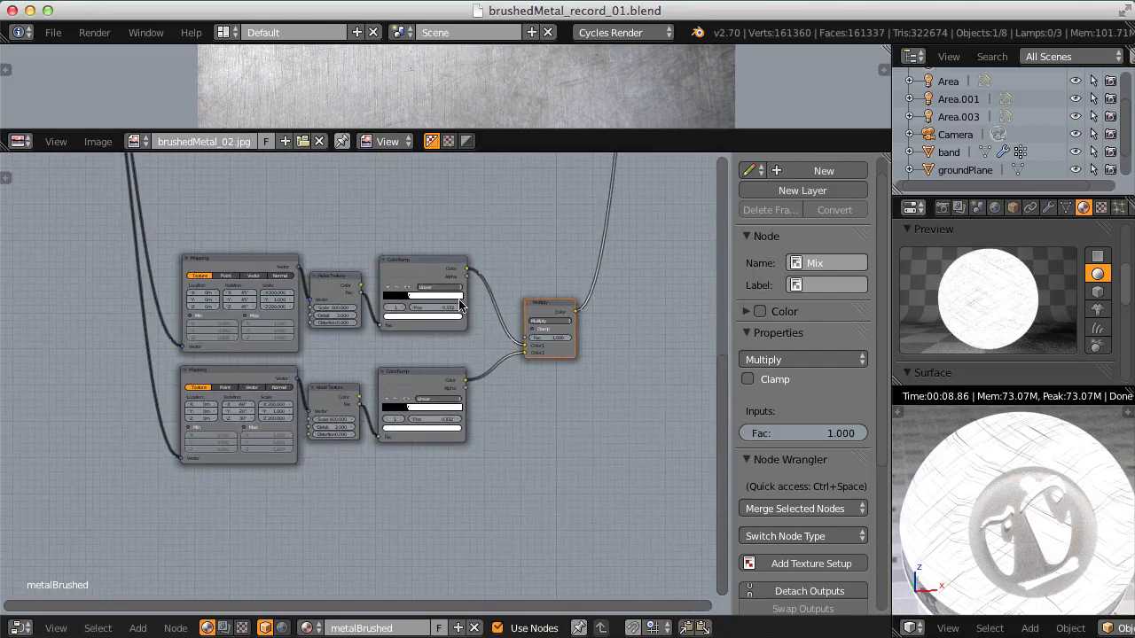
shift+click(409, 377)
shift+click(327, 395)
shift+click(256, 381)
middle_drag(331, 377, 325, 326)
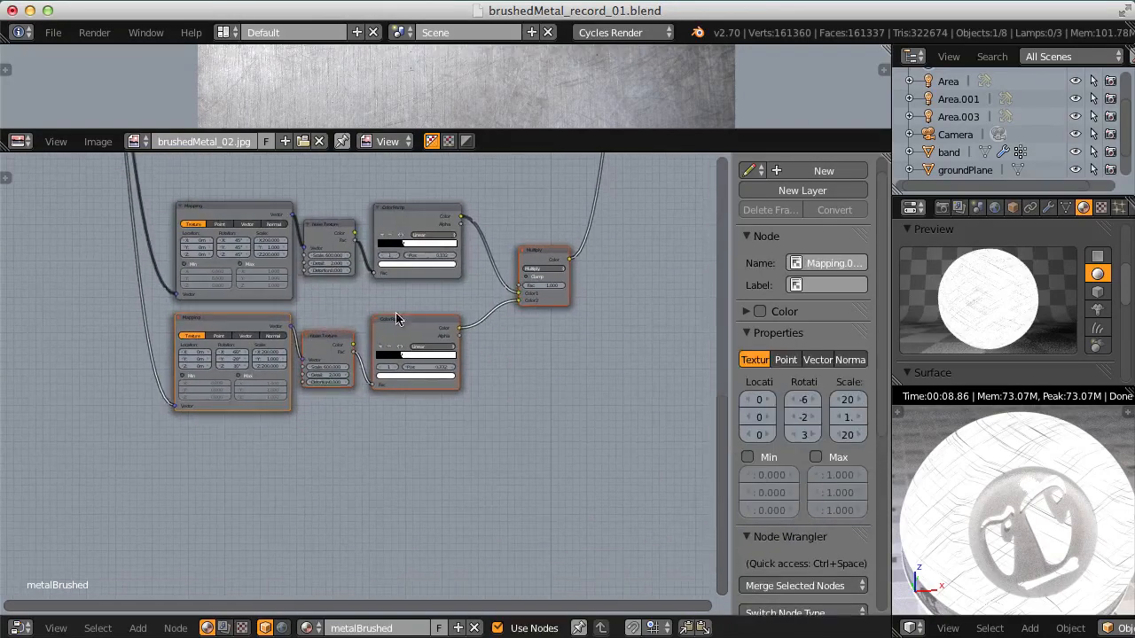
key(shift+d)
click(396, 425)
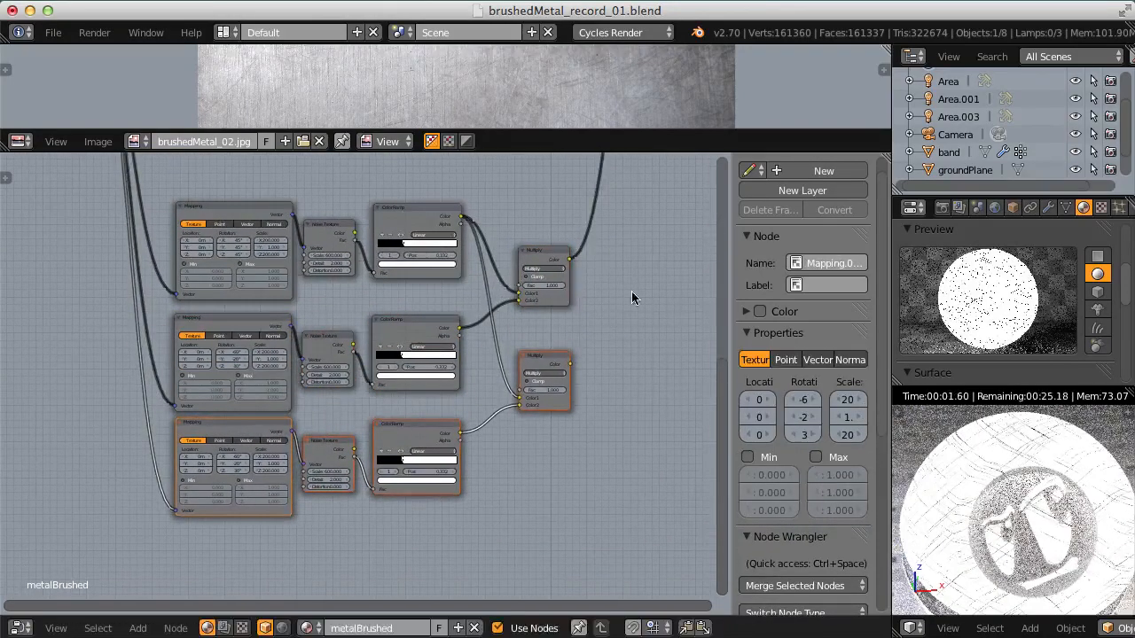
Step: Offset the duplicated Multiply node, feed the first Multiply's Color output into its Color1 input, and preview it on the material
drag(552, 359, 627, 345)
middle_drag(709, 293, 602, 309)
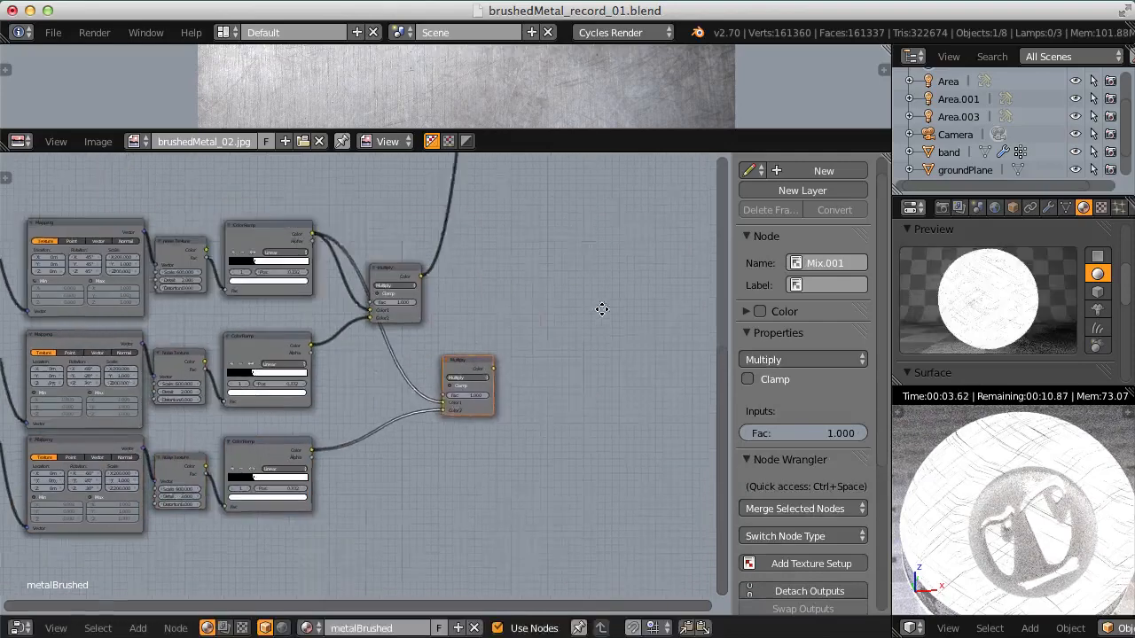
scroll(602, 310, up, 3)
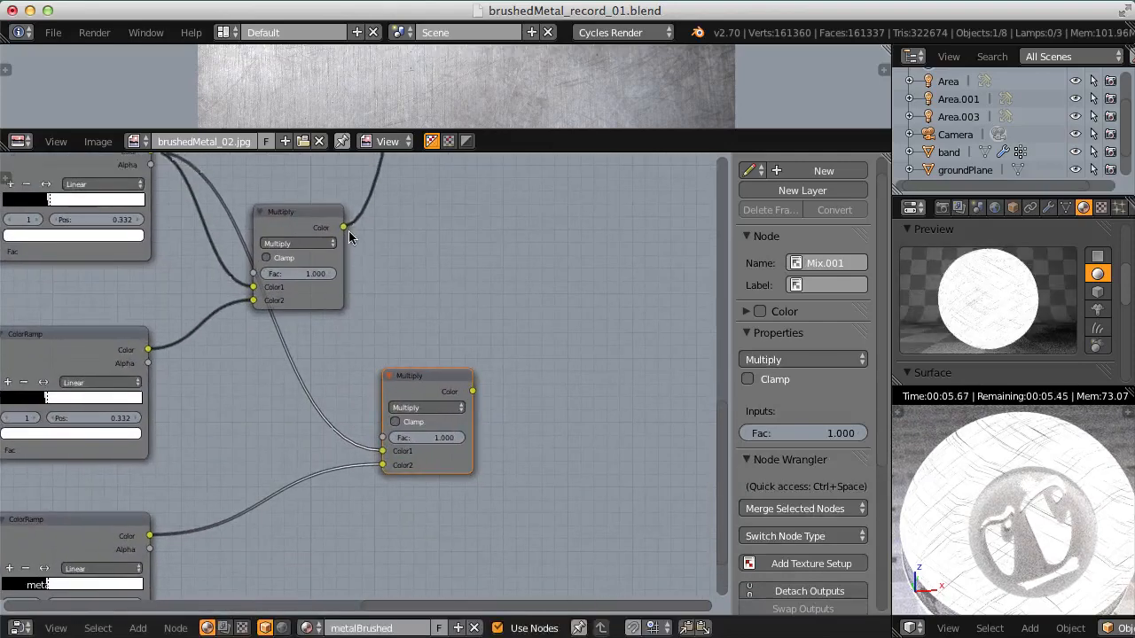
drag(344, 229, 395, 246)
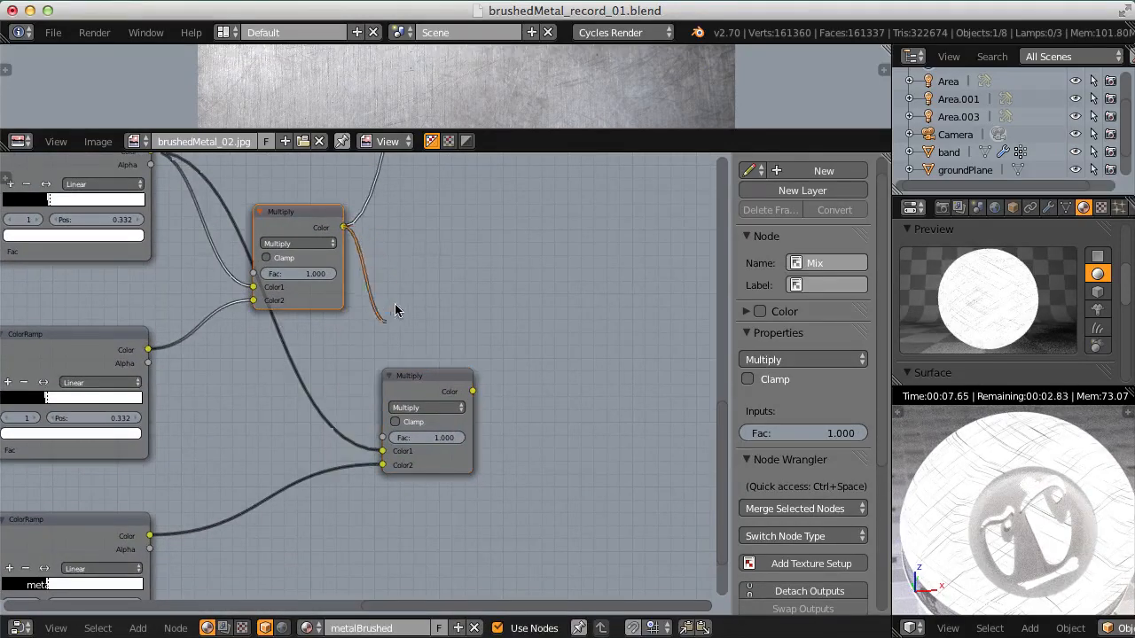
drag(395, 309, 381, 451)
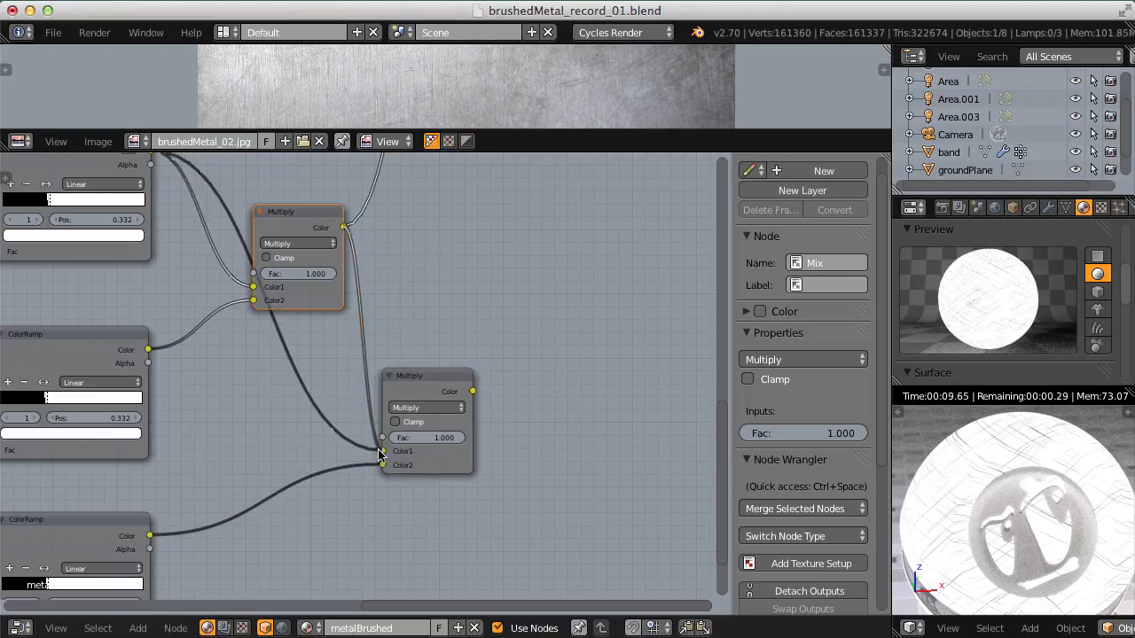
ctrl+shift+click(431, 382)
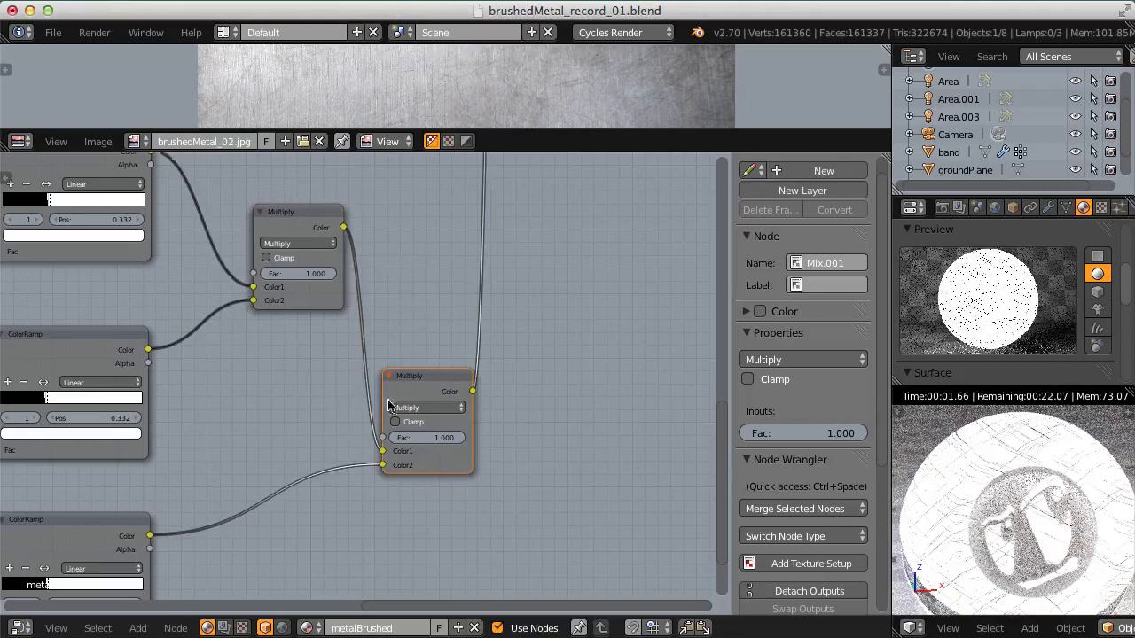
Step: Set the X, Y and Z rotation of the third scratch row's Mapping node to 0°
middle_drag(312, 429, 521, 335)
mouse_move(272, 421)
middle_down()
mouse_move(453, 419)
mouse_move(469, 367)
mouse_move(440, 372)
middle_up()
mouse_move(421, 339)
ctrl+middle_down()
mouse_move(344, 395)
mouse_move(401, 345)
ctrl+middle_up()
ctrl+middle_drag(316, 329, 297, 398)
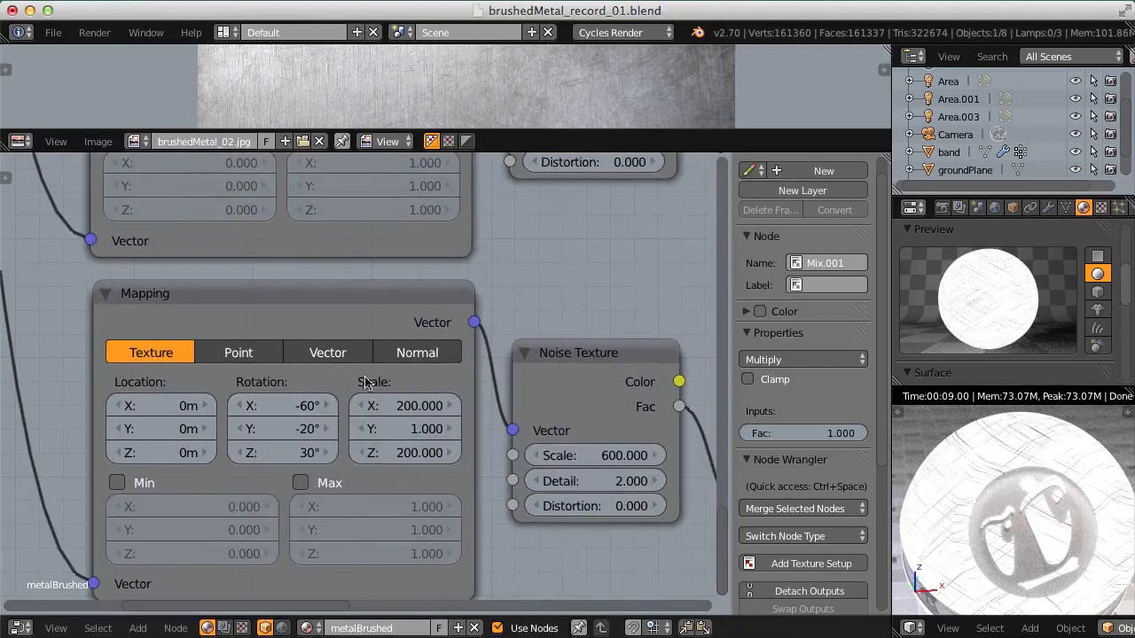
click(289, 405)
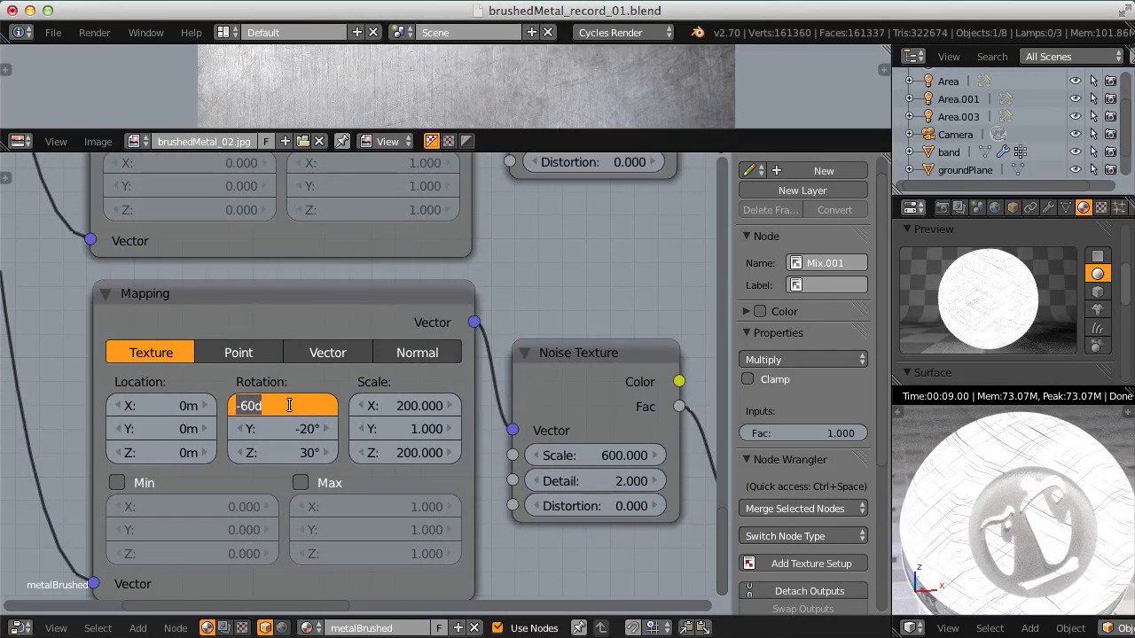
text(0)
key(Tab)
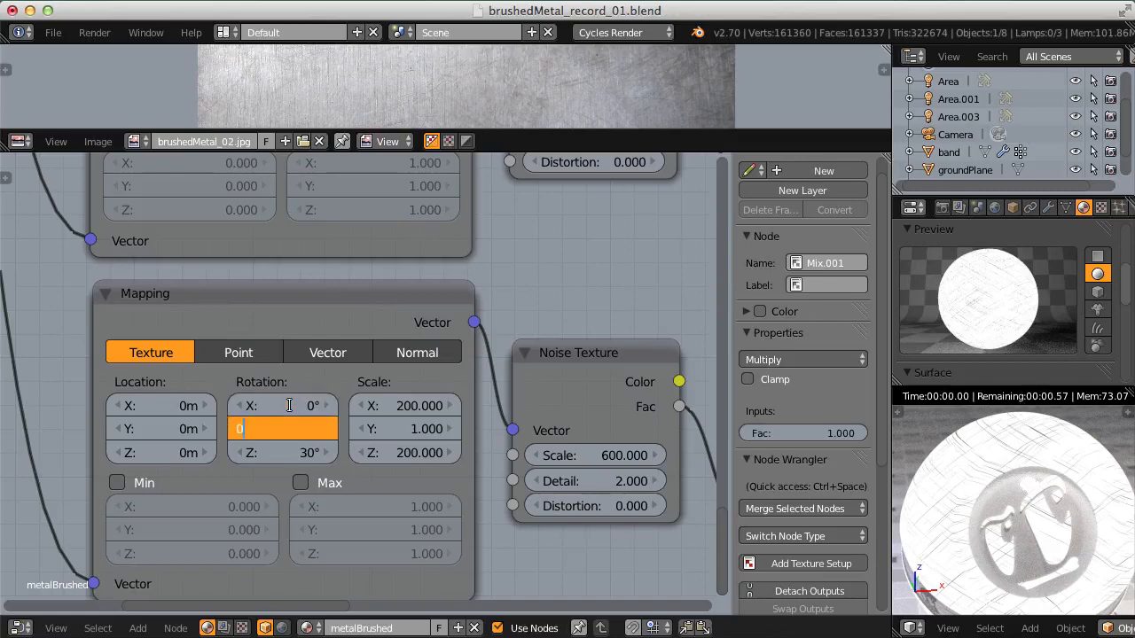
key(Tab)
text(0)
key(Return)
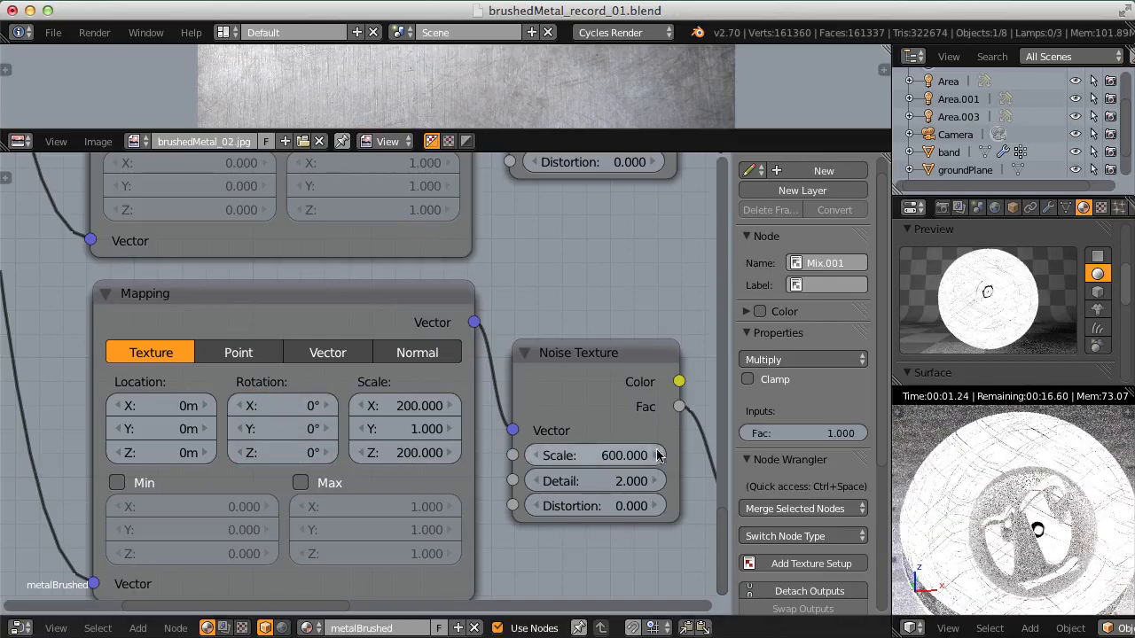
Step: Preview the third scratch row's ColorRamp on its own
scroll(656, 456, down, 5)
middle_drag(641, 341, 370, 385)
middle_drag(466, 380, 257, 373)
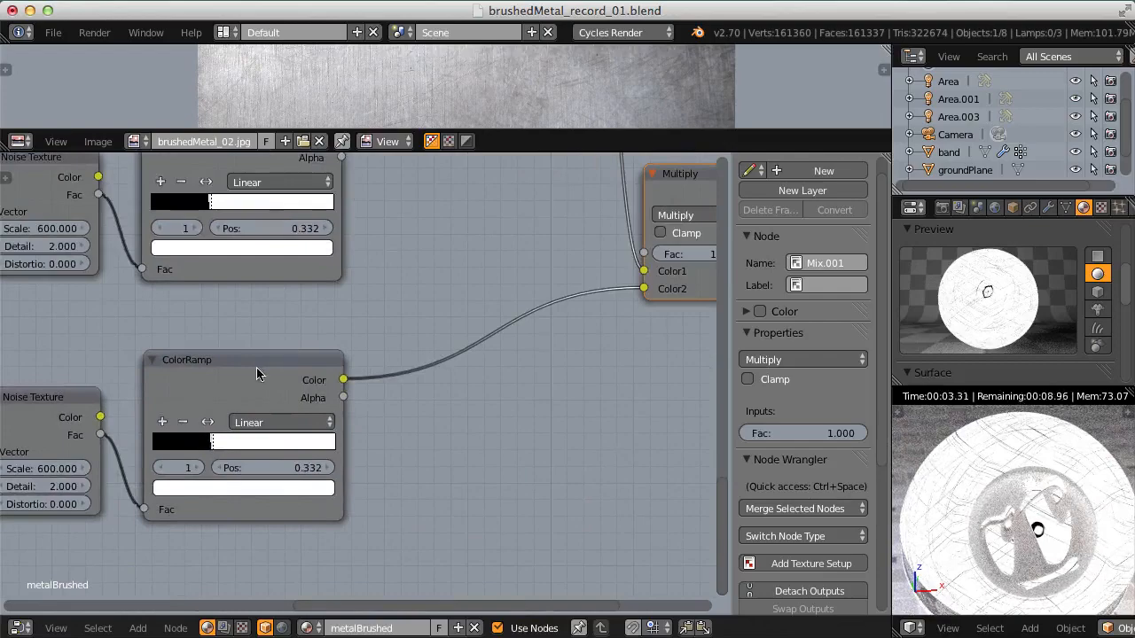
ctrl+shift+click(260, 363)
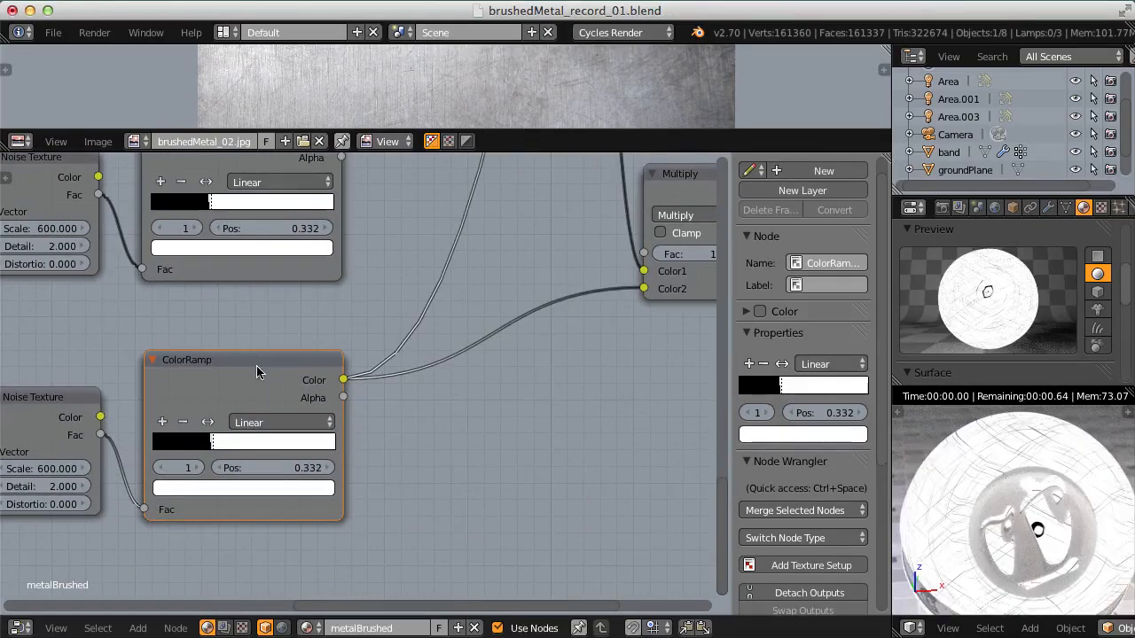
Step: Set the Z rotation of the third scratch row's Mapping node to 90°
middle_drag(173, 360, 367, 281)
scroll(346, 337, up, 2)
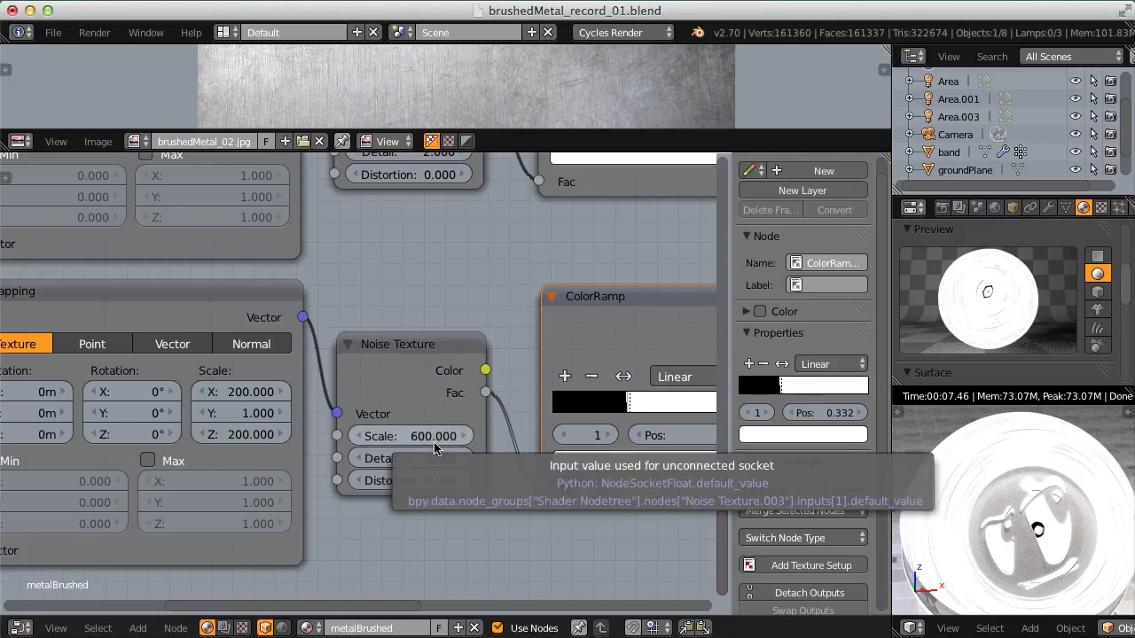
middle_drag(263, 379, 293, 453)
middle_drag(170, 407, 294, 380)
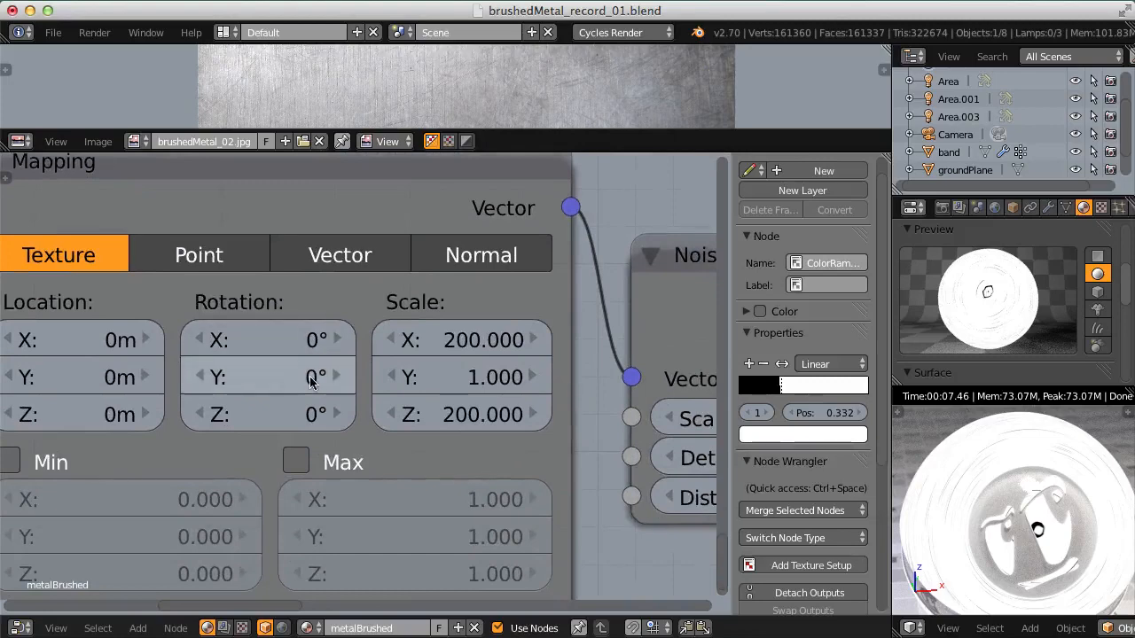
click(283, 410)
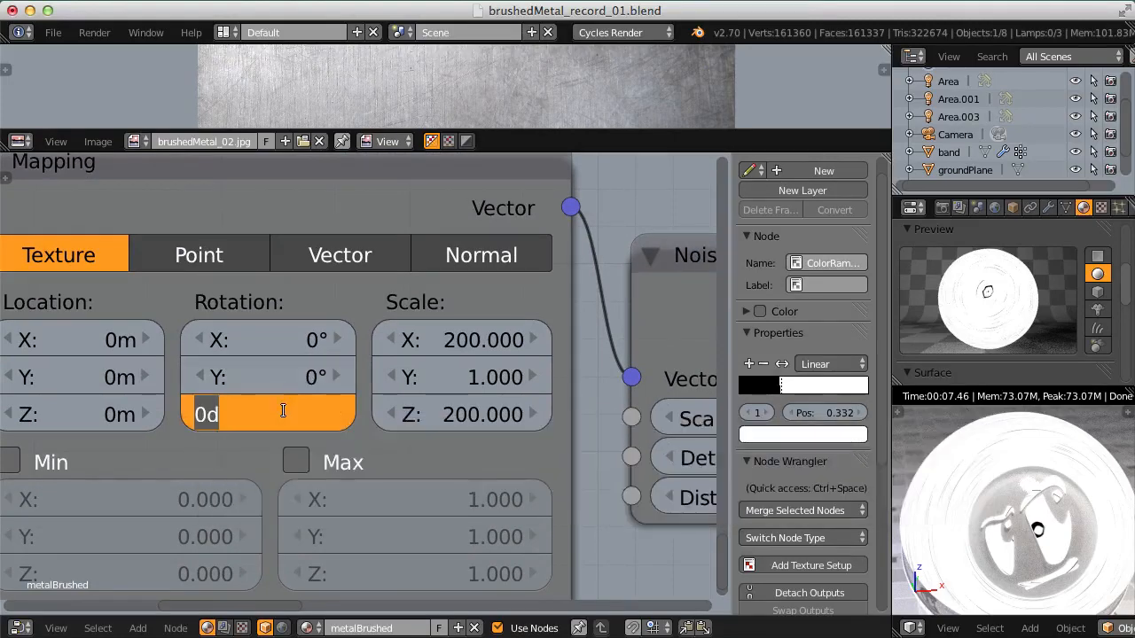
text(90)
key(Return)
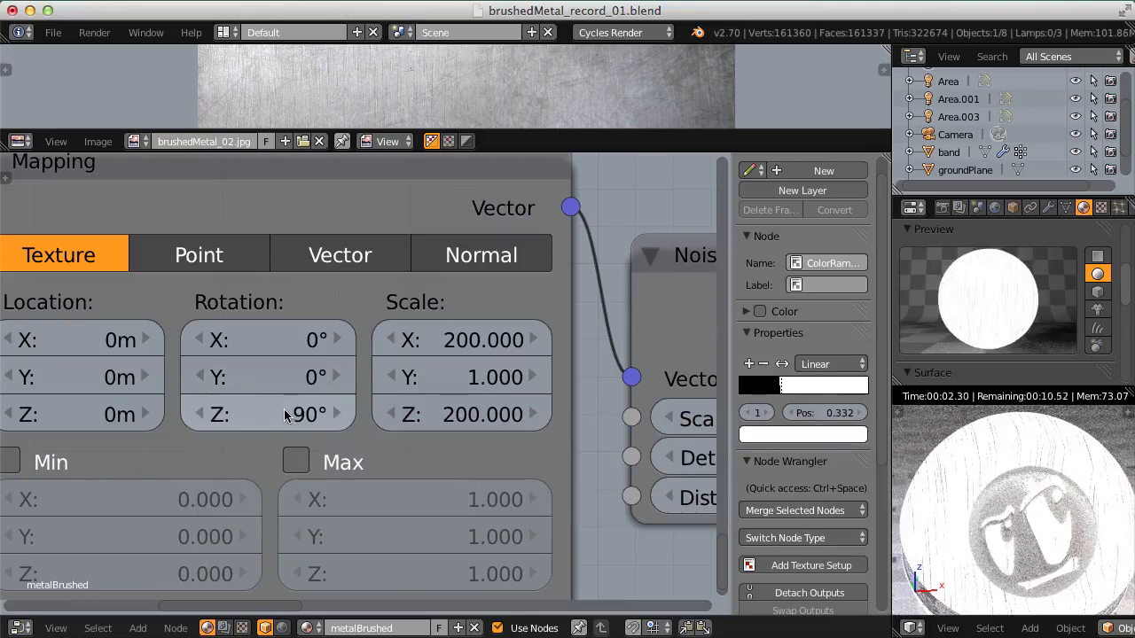
Step: Inspect the third row's scratches up close in the rendered view and preview the second Multiply node's combined result
scroll(1015, 535, up, 4)
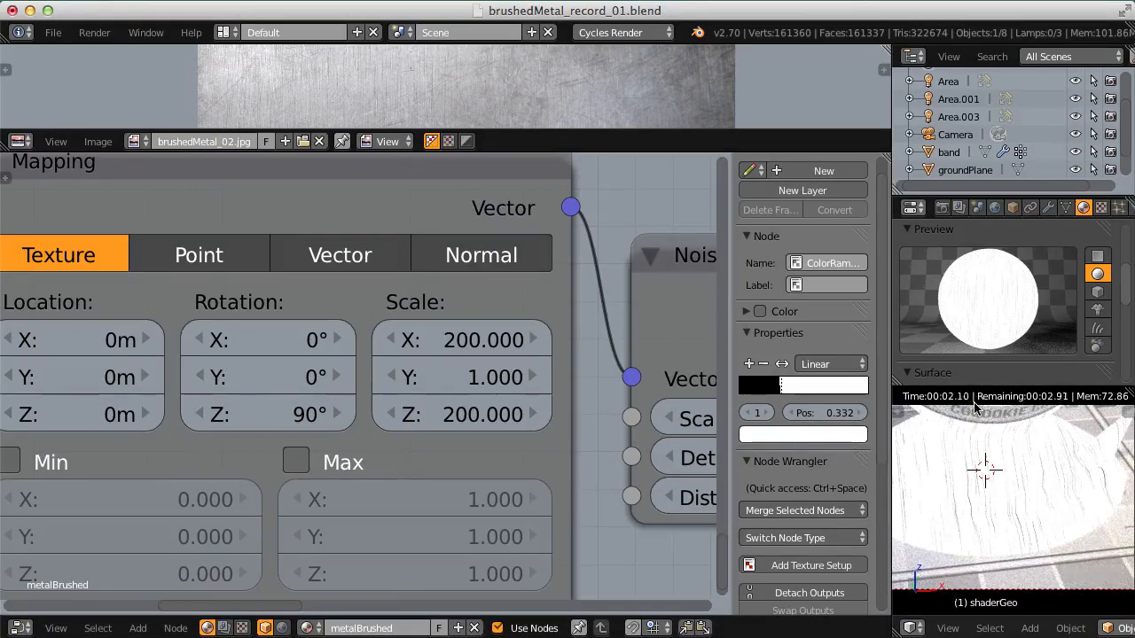
scroll(502, 284, down, 6)
middle_drag(573, 253, 165, 373)
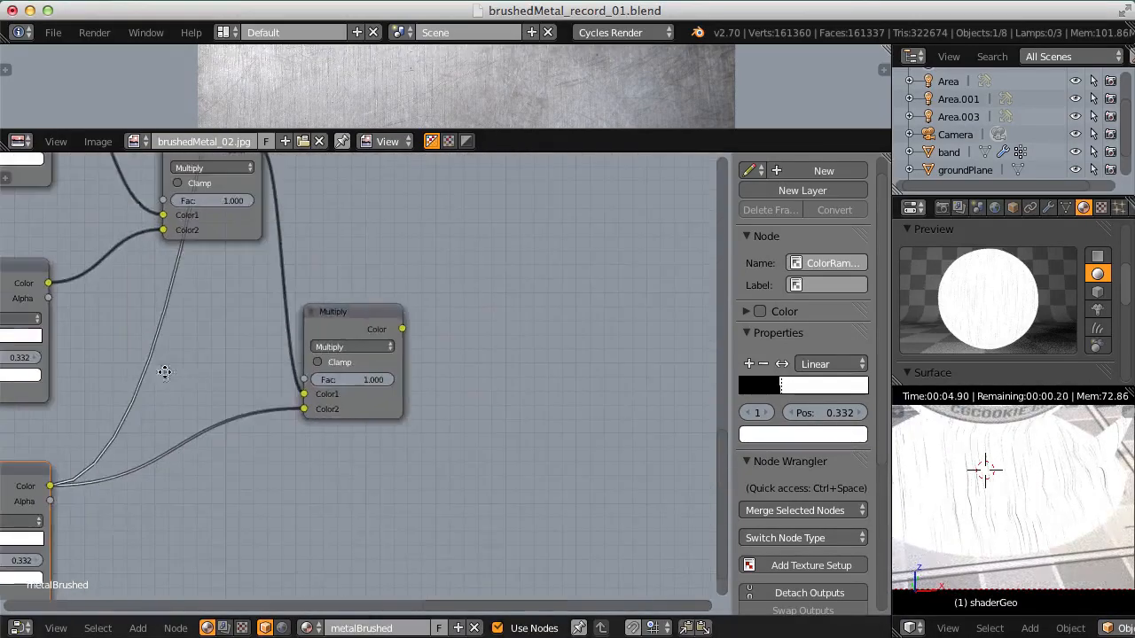
ctrl+shift+click(370, 317)
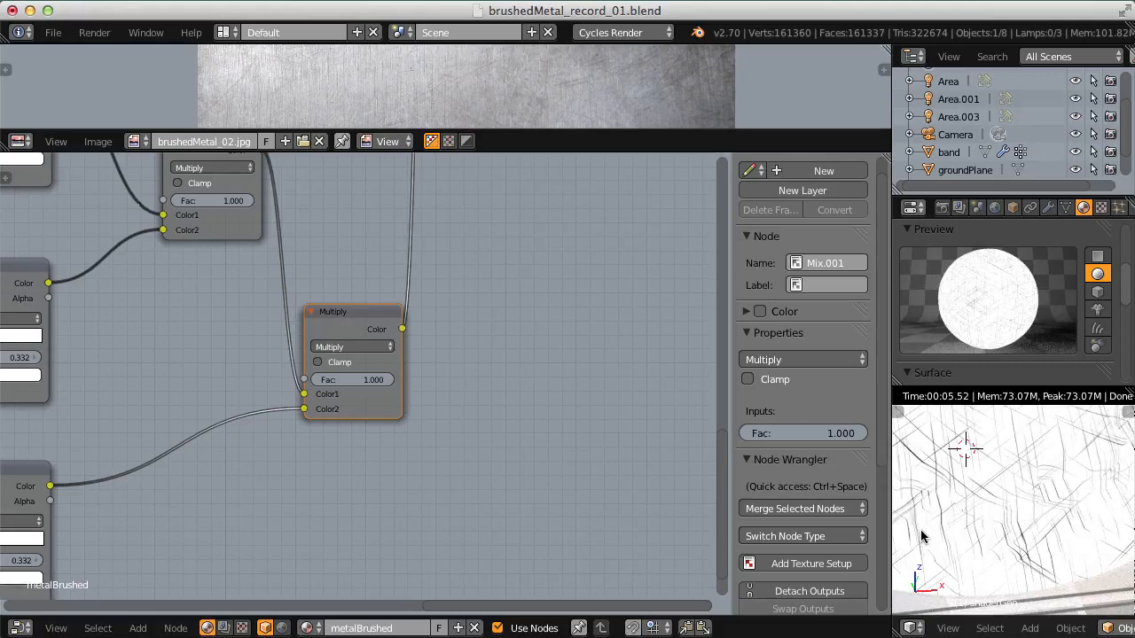
Step: Duplicate the third row's Mapping, Noise Texture and ColorRamp nodes plus the second Multiply node with their input links, placing the copies below
scroll(340, 345, down, 15)
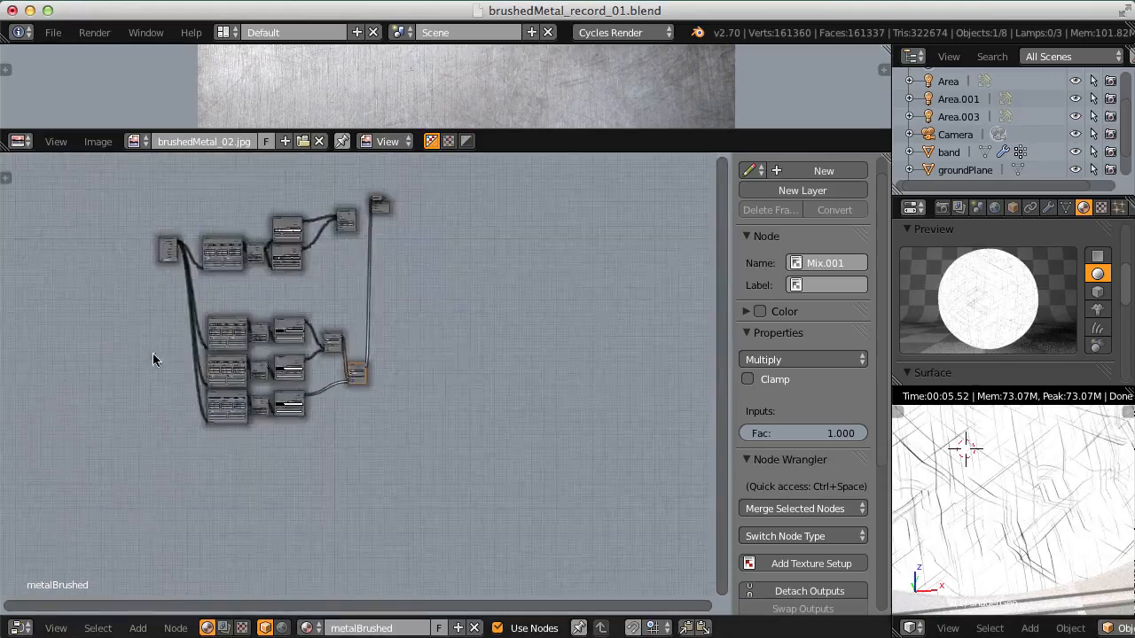
scroll(190, 399, up, 4)
middle_drag(194, 405, 302, 394)
click(350, 390)
shift+click(398, 394)
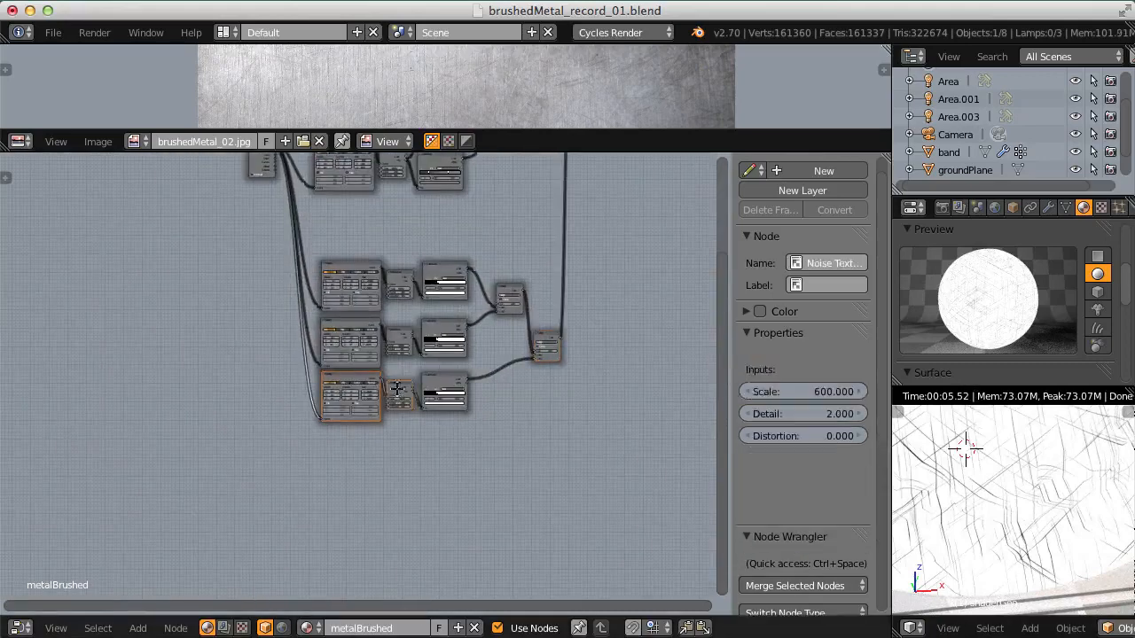
shift+click(443, 390)
shift+click(541, 349)
key(shift+d)
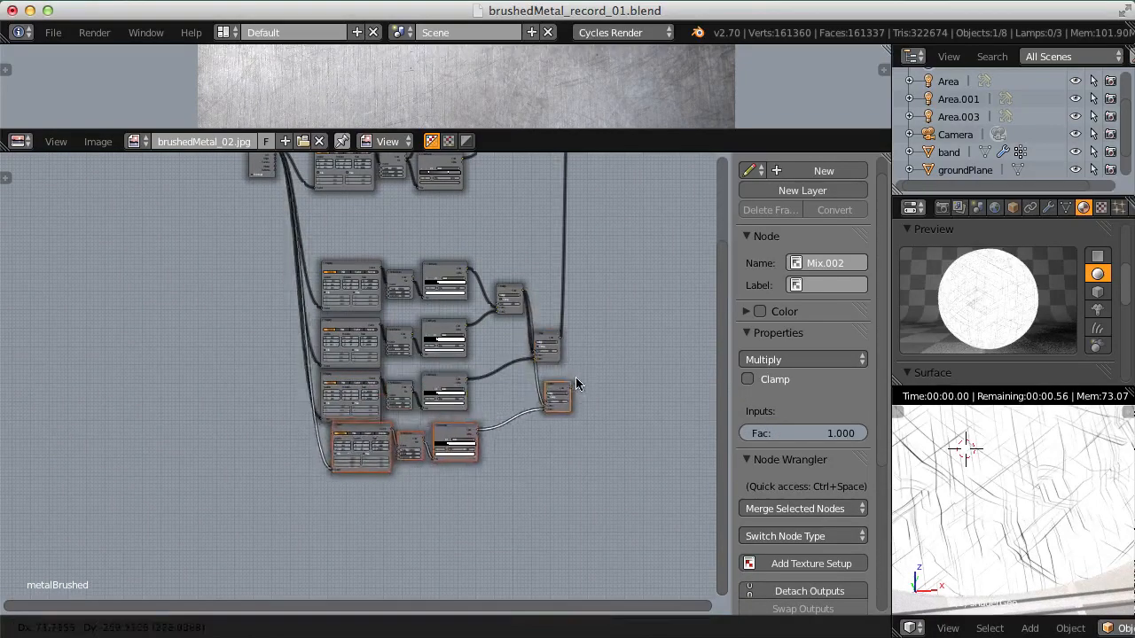
click(566, 378)
Step: Connect the second Multiply's Color output to Color1 of the newest Multiply node and offset that node from the chain
scroll(569, 408, up, 4)
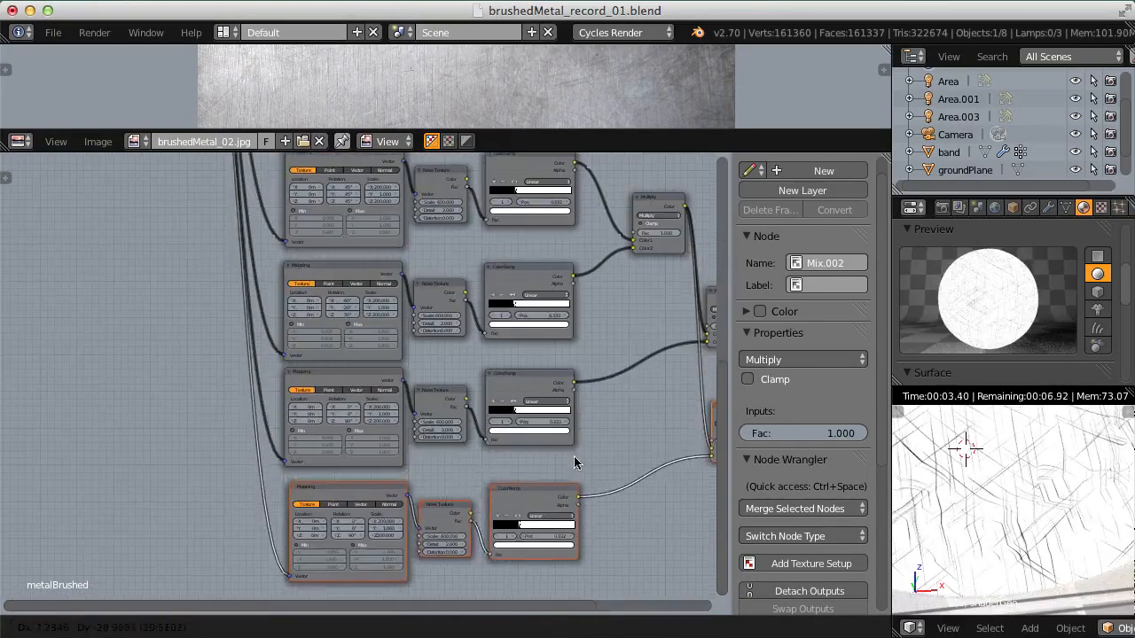
middle_drag(577, 454, 337, 479)
scroll(314, 501, up, 2)
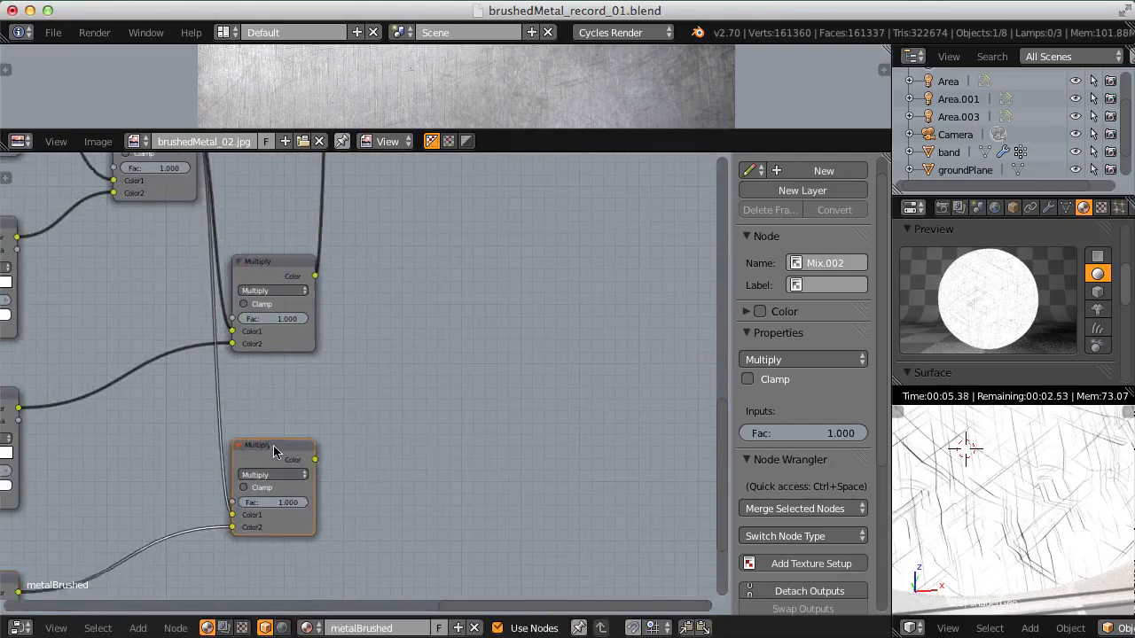
drag(275, 451, 327, 435)
scroll(297, 258, up, 1)
drag(311, 267, 277, 512)
drag(325, 453, 418, 439)
scroll(355, 411, down, 3)
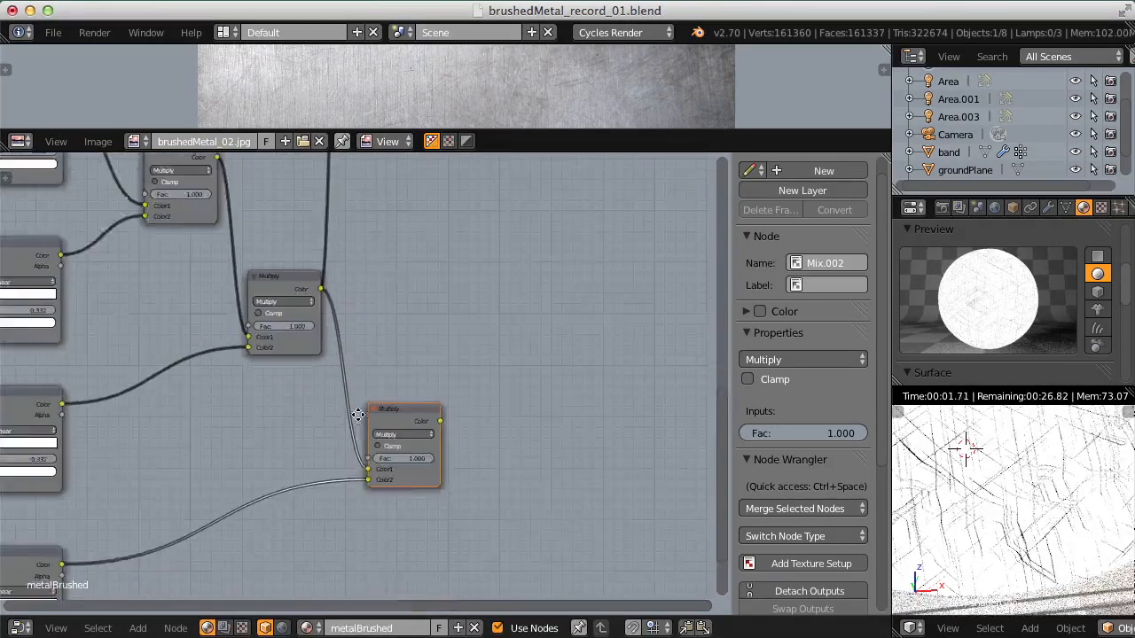
Step: Set the Z rotation of the fourth scratch row's Mapping node to 0°
middle_drag(121, 416, 360, 378)
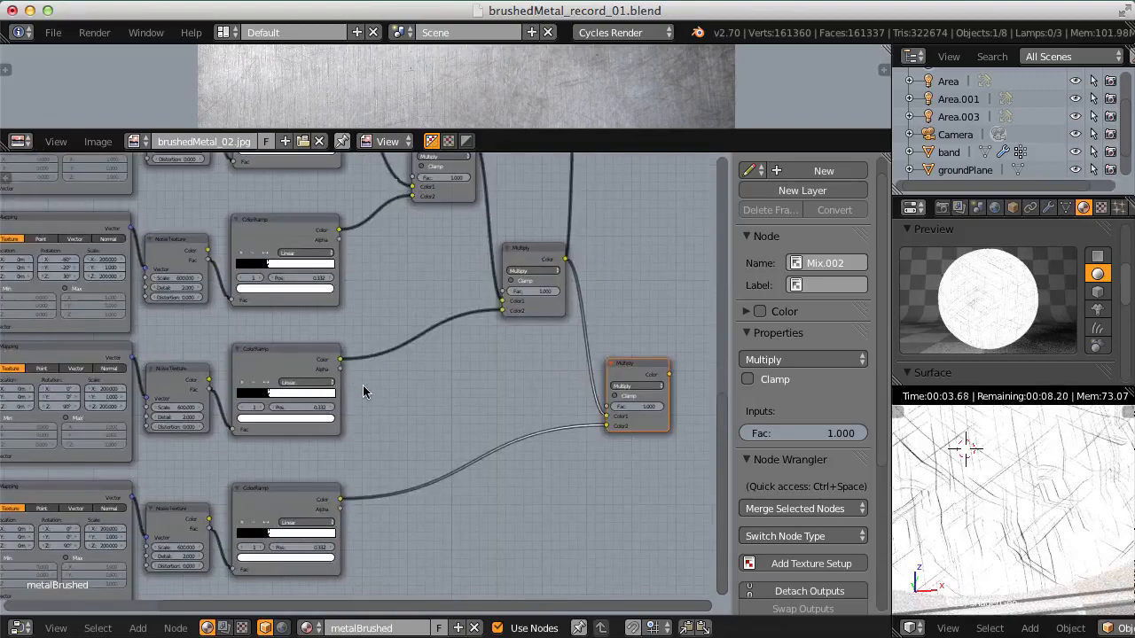
middle_drag(347, 444, 459, 349)
scroll(357, 373, up, 2)
middle_drag(357, 373, 408, 317)
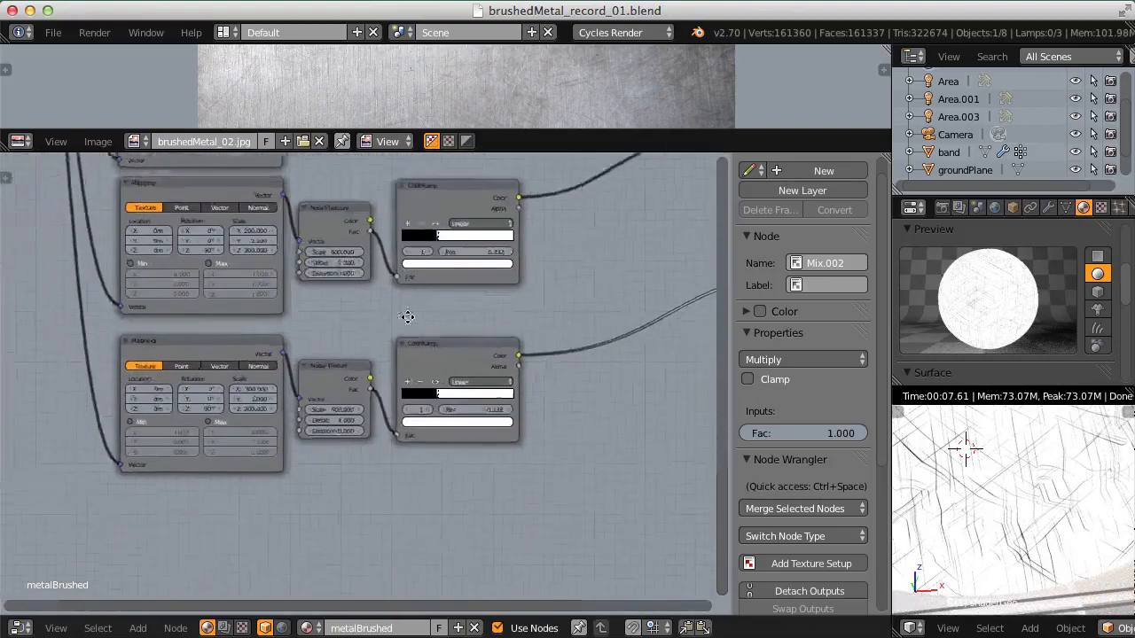
scroll(363, 411, up, 6)
middle_drag(363, 411, 532, 433)
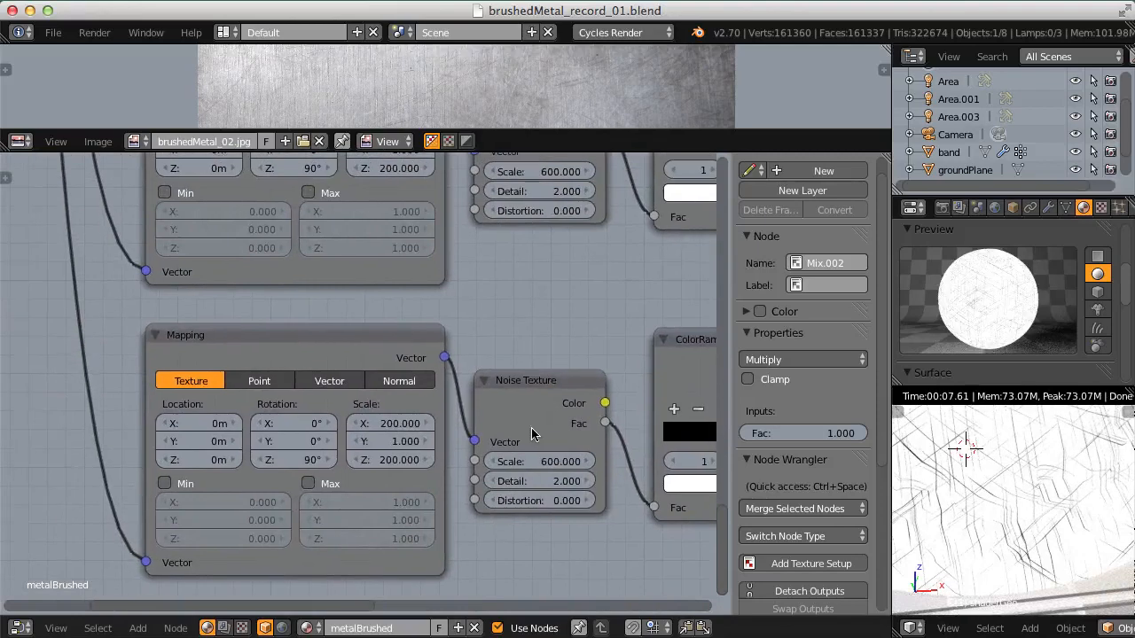
scroll(410, 449, up, 1)
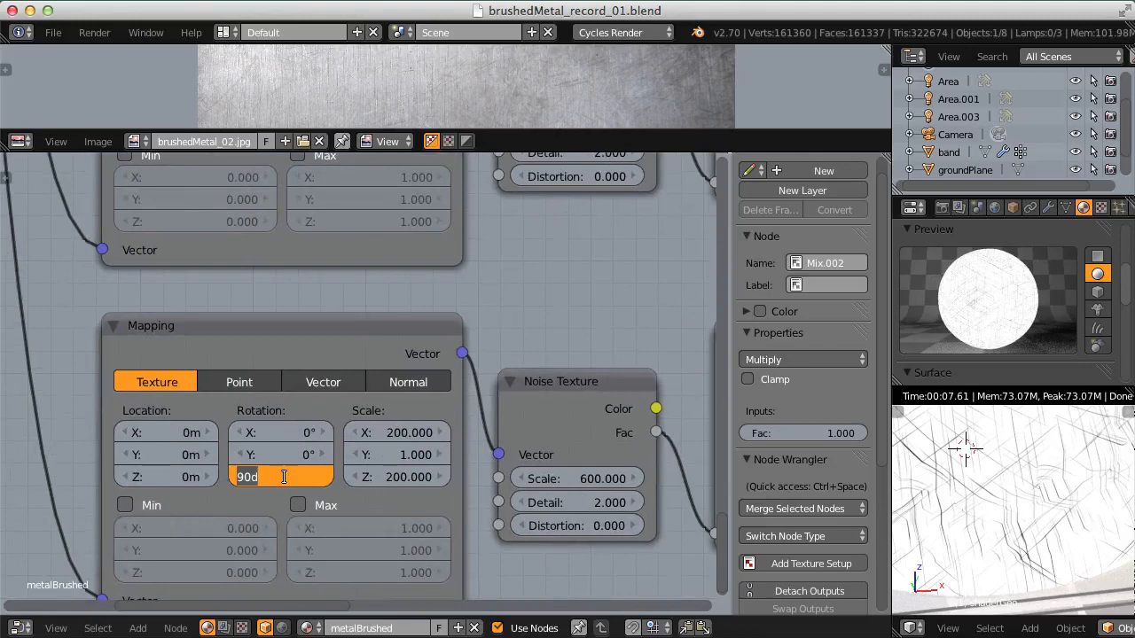
Step: Preview the fourth scratch row's ColorRamp on its own and inspect its scratches around the object in the rendered view
scroll(443, 384, down, 3)
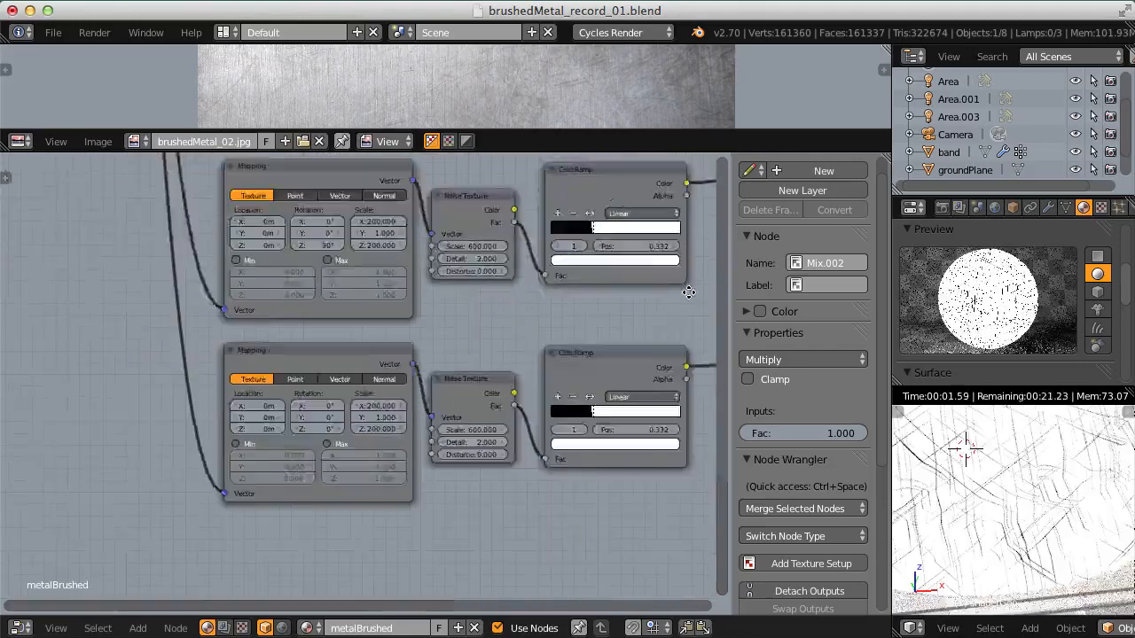
middle_drag(694, 345, 393, 375)
click(275, 375)
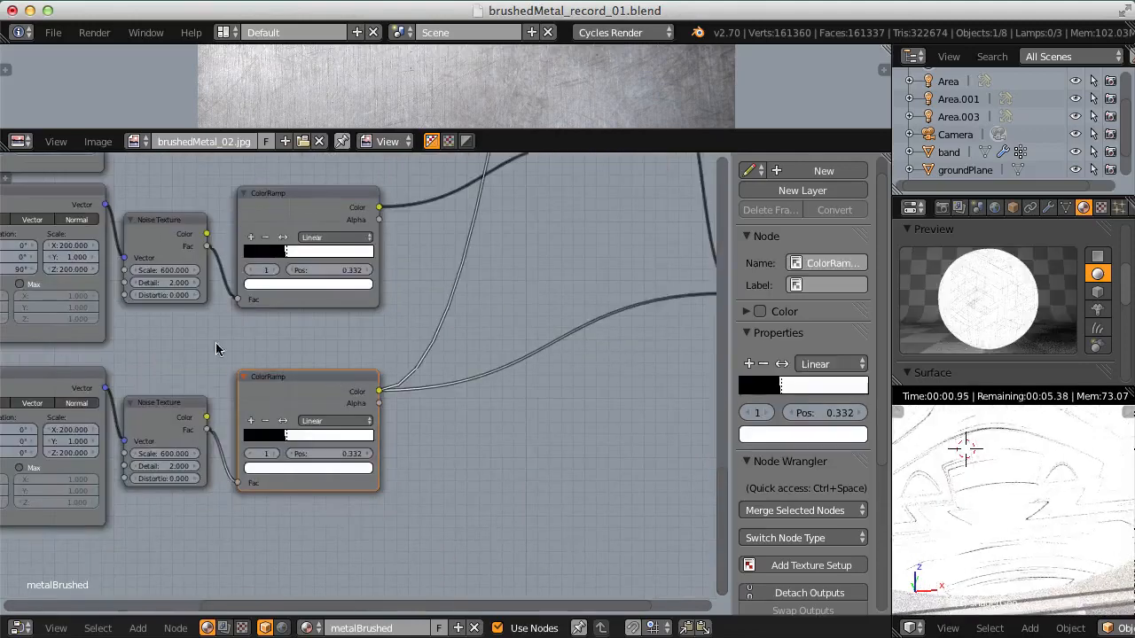
scroll(1025, 481, down, 5)
shift+middle_drag(975, 436, 1039, 508)
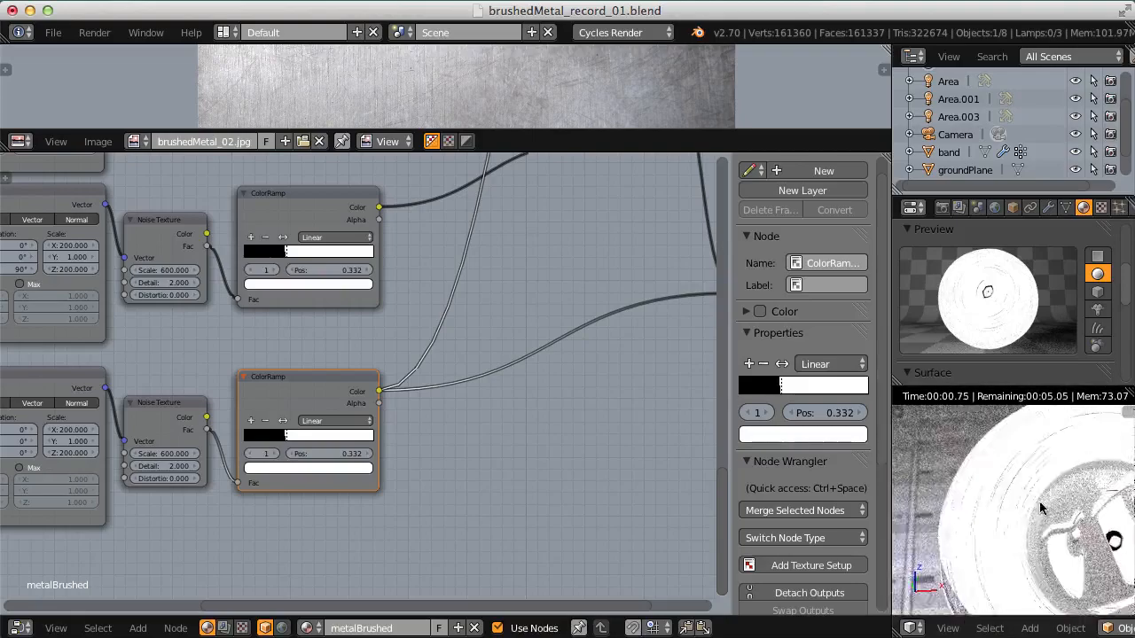
scroll(1013, 502, up, 5)
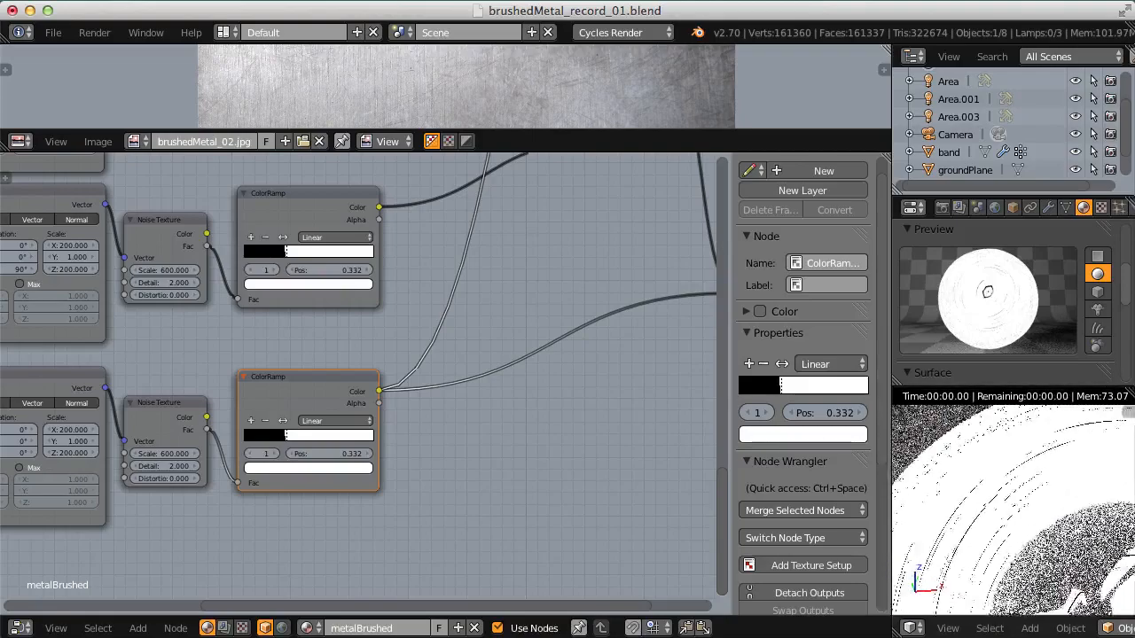
Step: Set the X rotation of the fourth scratch row's Mapping node to 90° and check the scratches on the object
scroll(1013, 511, up, 1)
scroll(1014, 511, down, 1)
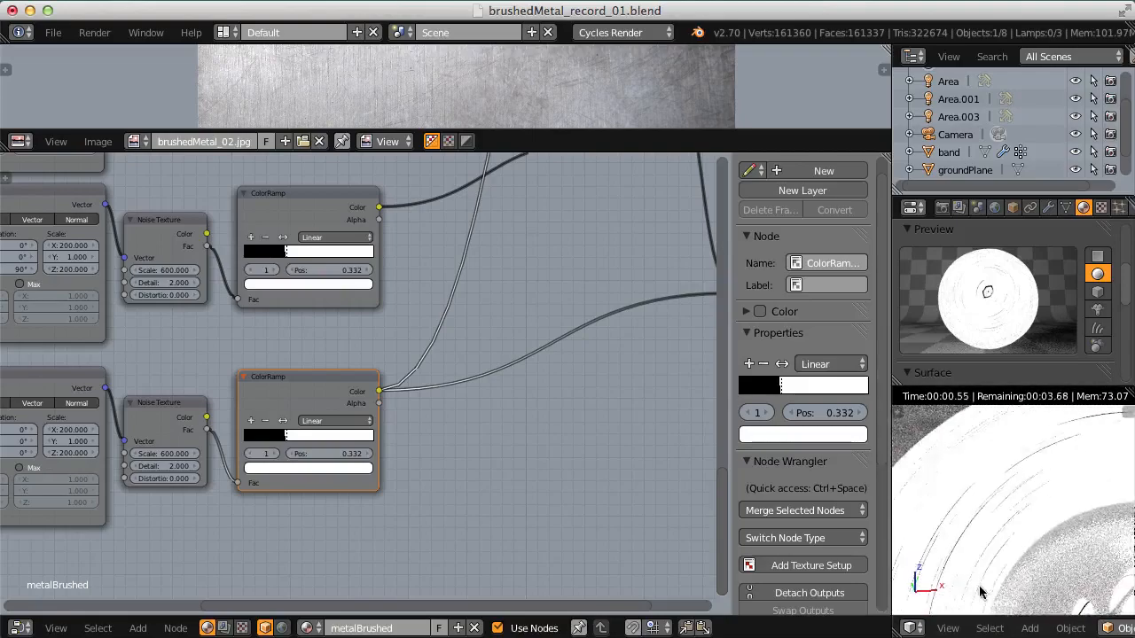
middle_drag(1005, 507, 1031, 385)
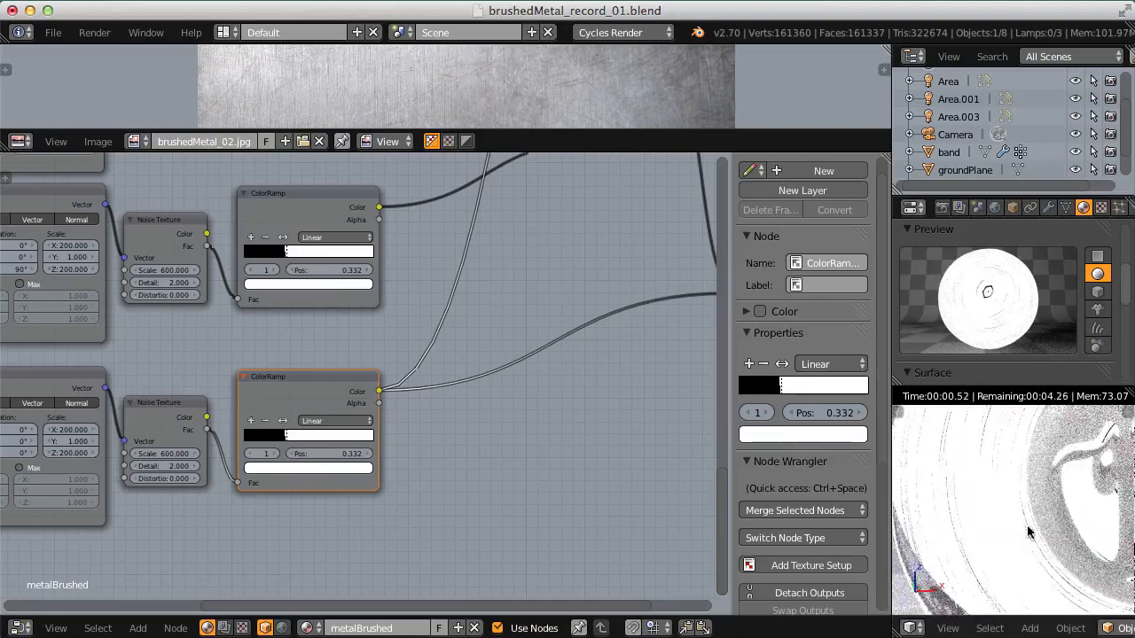
scroll(1028, 532, down, 2)
middle_drag(233, 428, 504, 384)
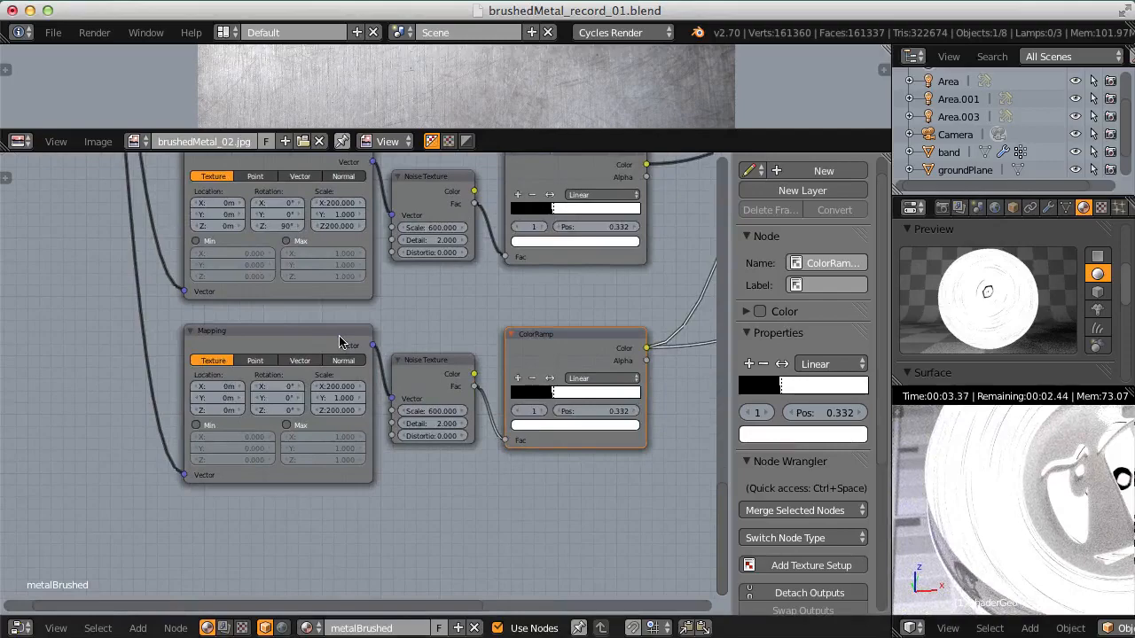
scroll(291, 377, up, 6)
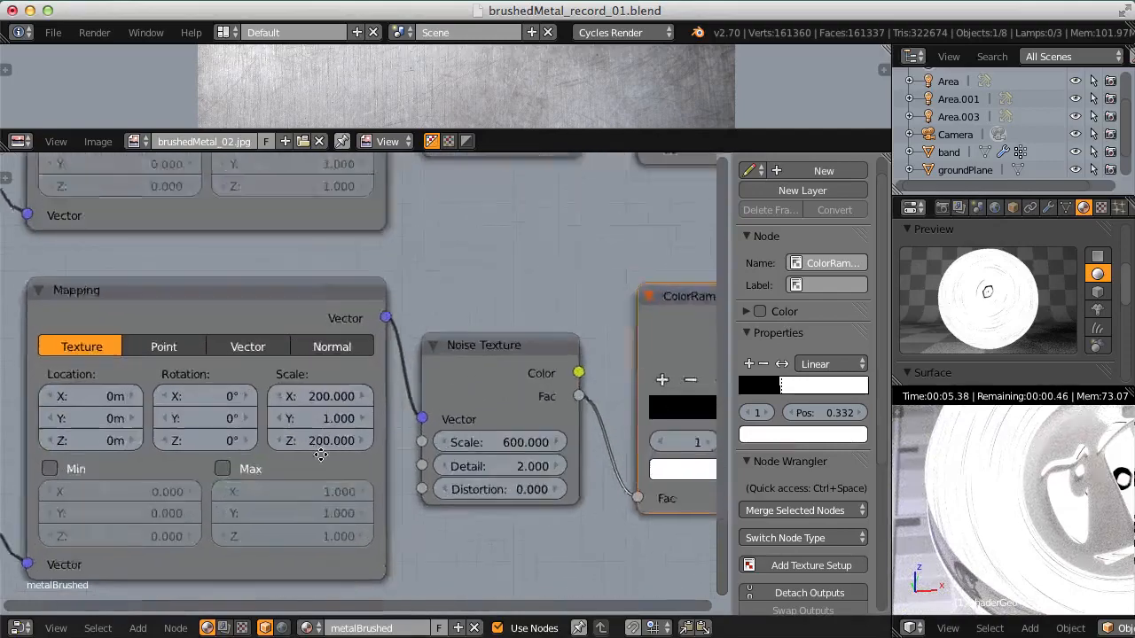
click(251, 420)
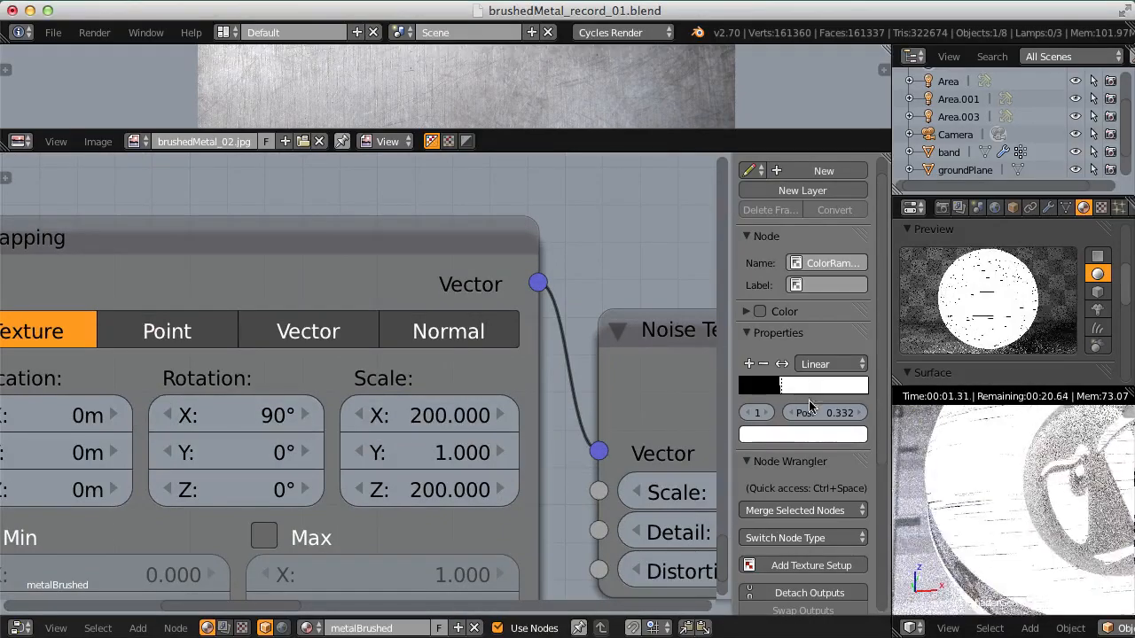
middle_drag(1070, 459, 1040, 460)
Step: Preview the third Multiply node's combined scratches and inspect them closely in the rendered view
ctrl+middle_drag(484, 459, 536, 215)
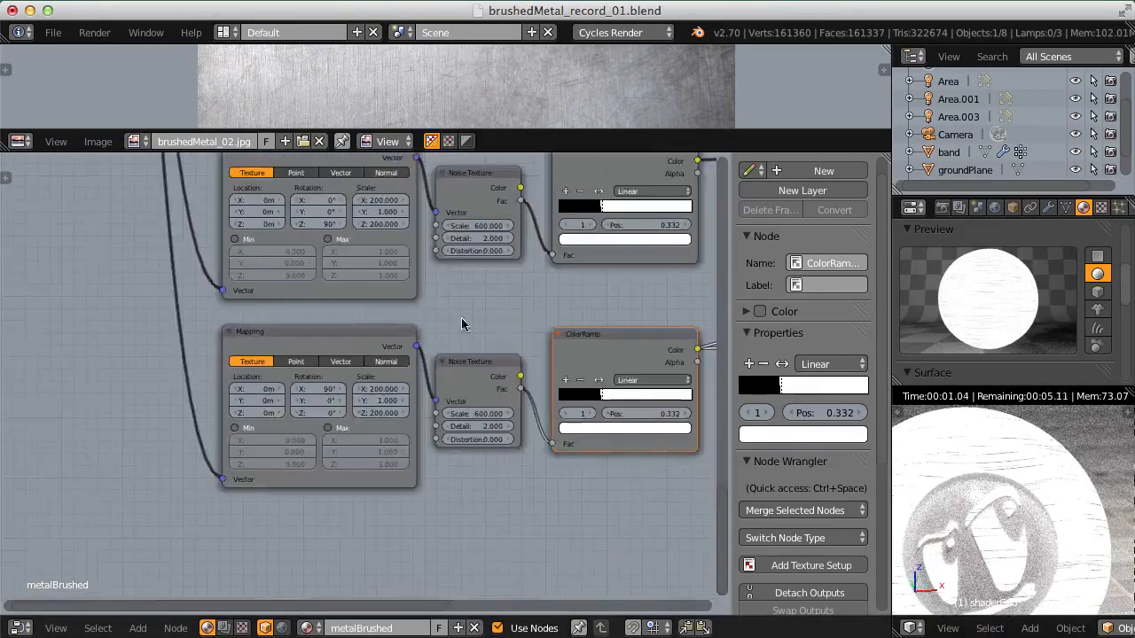
middle_drag(639, 259, 287, 322)
ctrl+shift+click(405, 288)
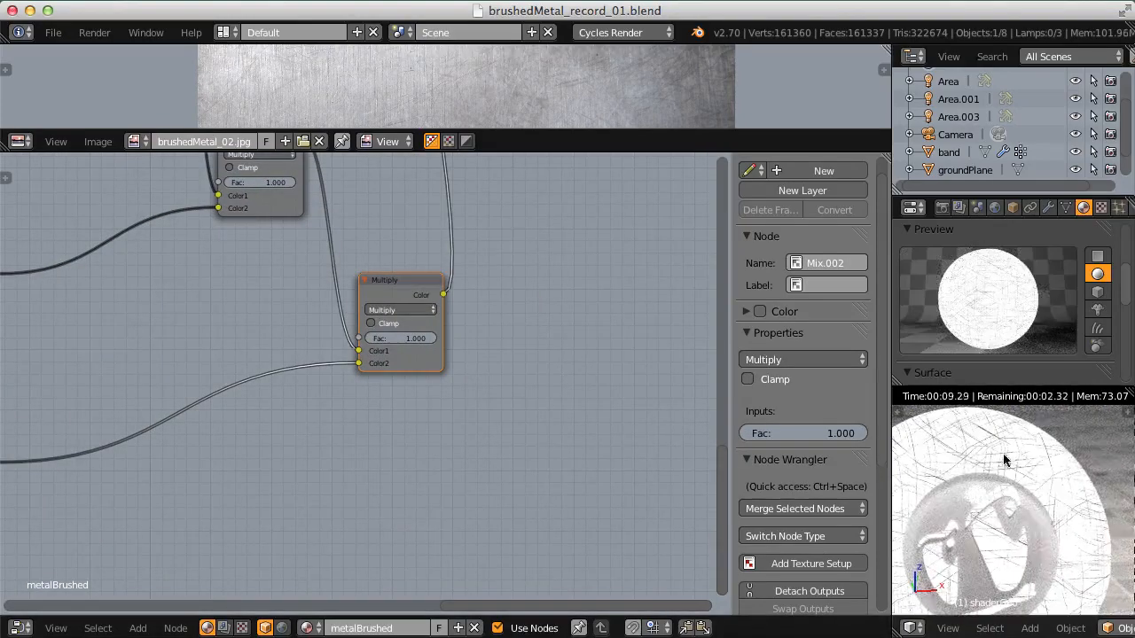
scroll(1004, 459, up, 5)
Step: Duplicate the fourth row's three nodes and the third Multiply with their input links, placing them below, and set the copied Mapping's X rotation to 0°
ctrl+middle_drag(373, 364, 70, 433)
middle_drag(69, 433, 253, 431)
click(223, 422)
shift+click(285, 448)
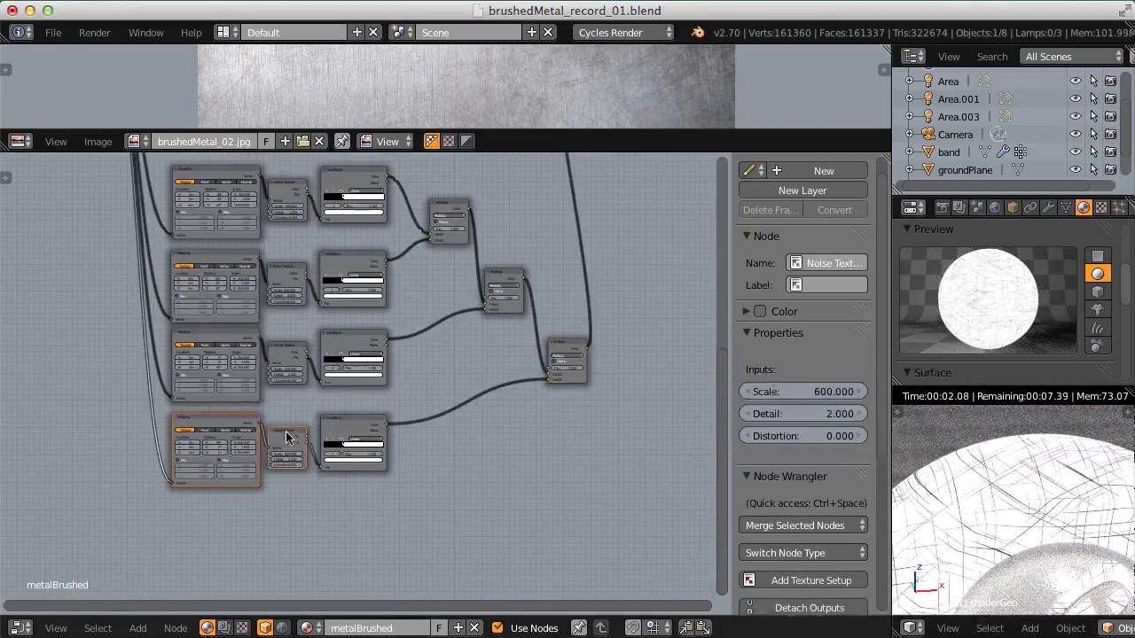
shift+click(353, 443)
shift+click(565, 345)
key(shift+d)
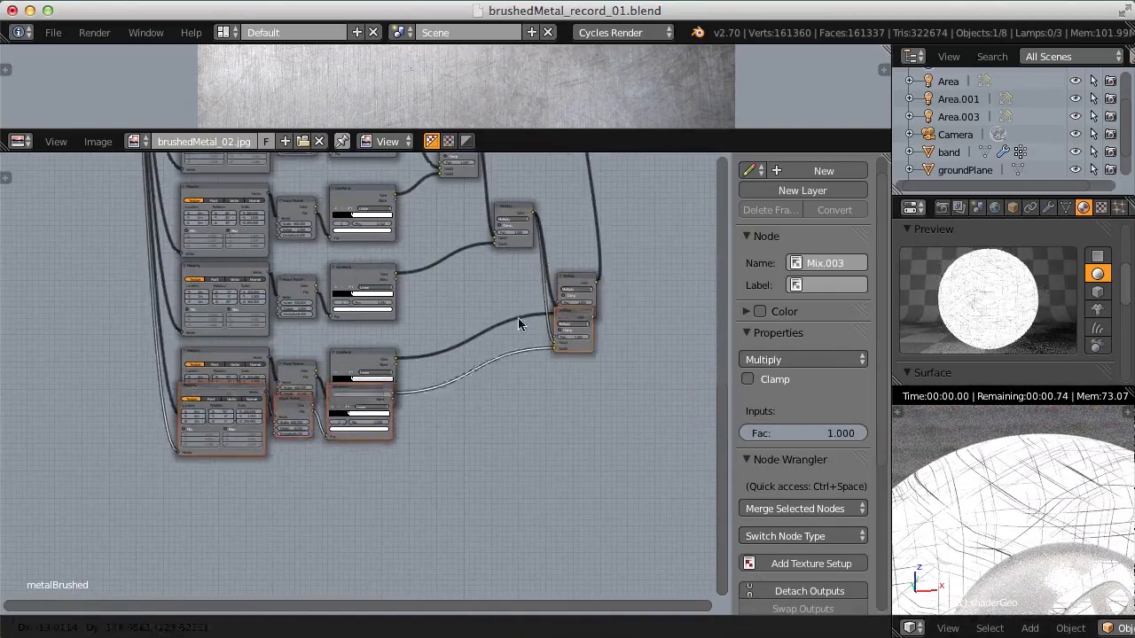
click(521, 369)
scroll(437, 393, up, 5)
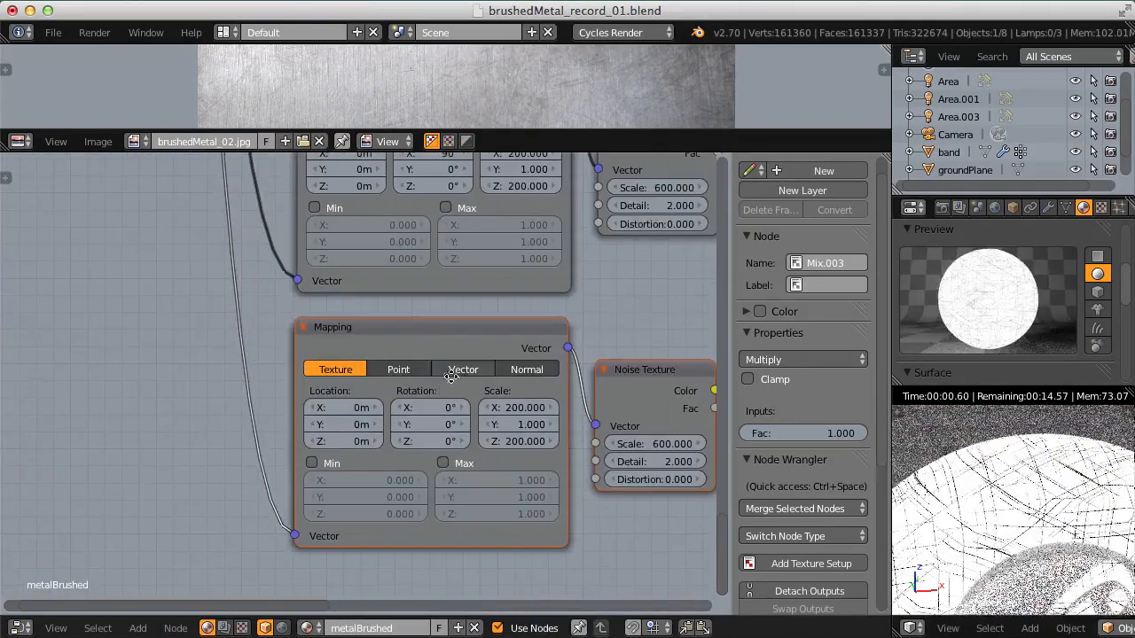
scroll(463, 370, down, 4)
Step: Offset the newest Multiply node from the chain and connect the third Multiply's Color output to its Color1 input
middle_drag(463, 371, 103, 422)
drag(433, 360, 648, 316)
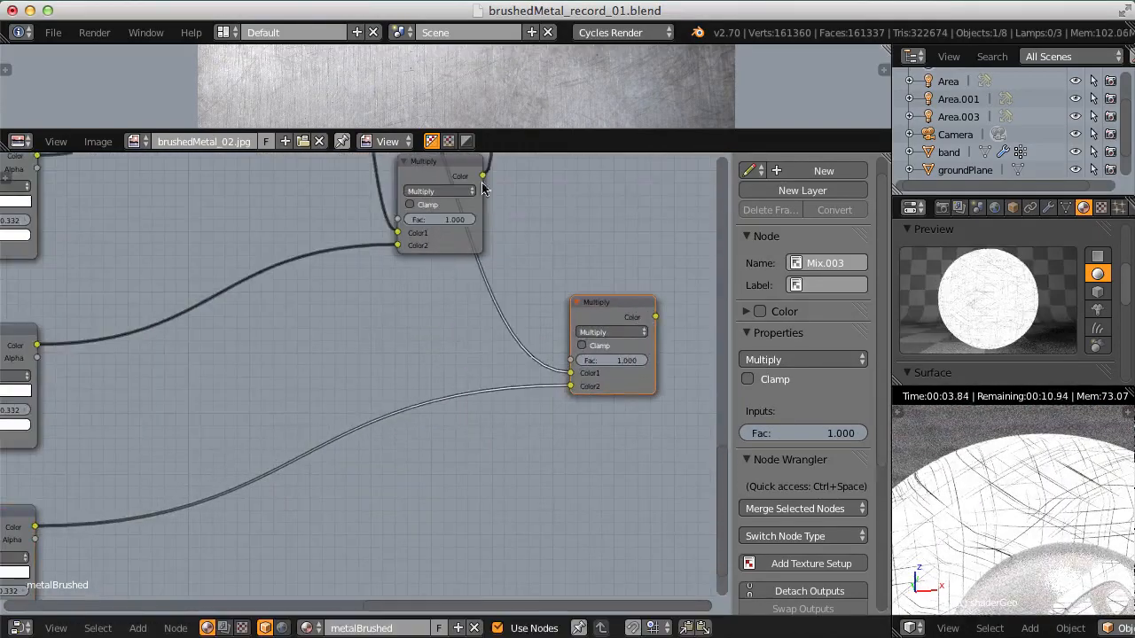
drag(478, 176, 527, 254)
drag(551, 359, 567, 374)
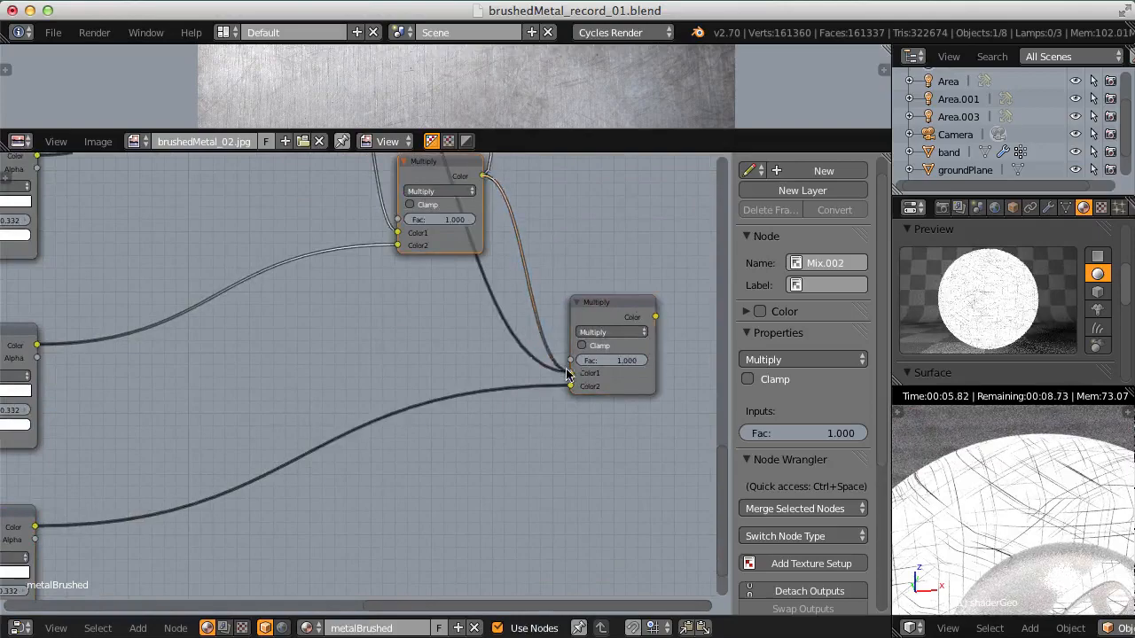
drag(607, 306, 549, 295)
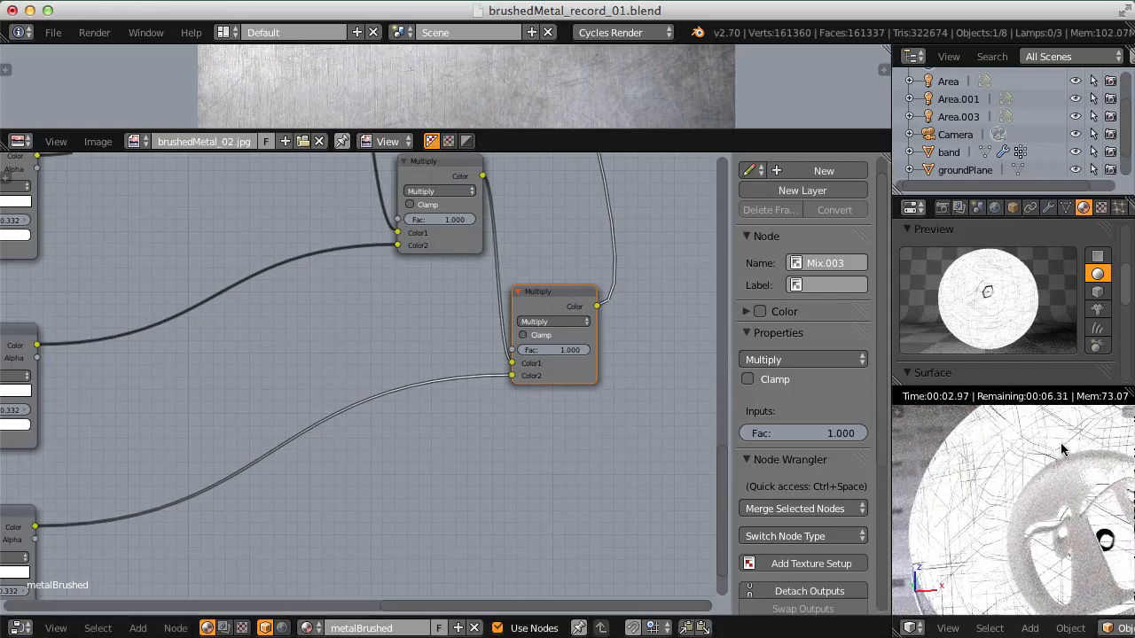
Step: Examine the combined scratches of all five rows on the object, both close up and from a distance
scroll(1054, 558, up, 5)
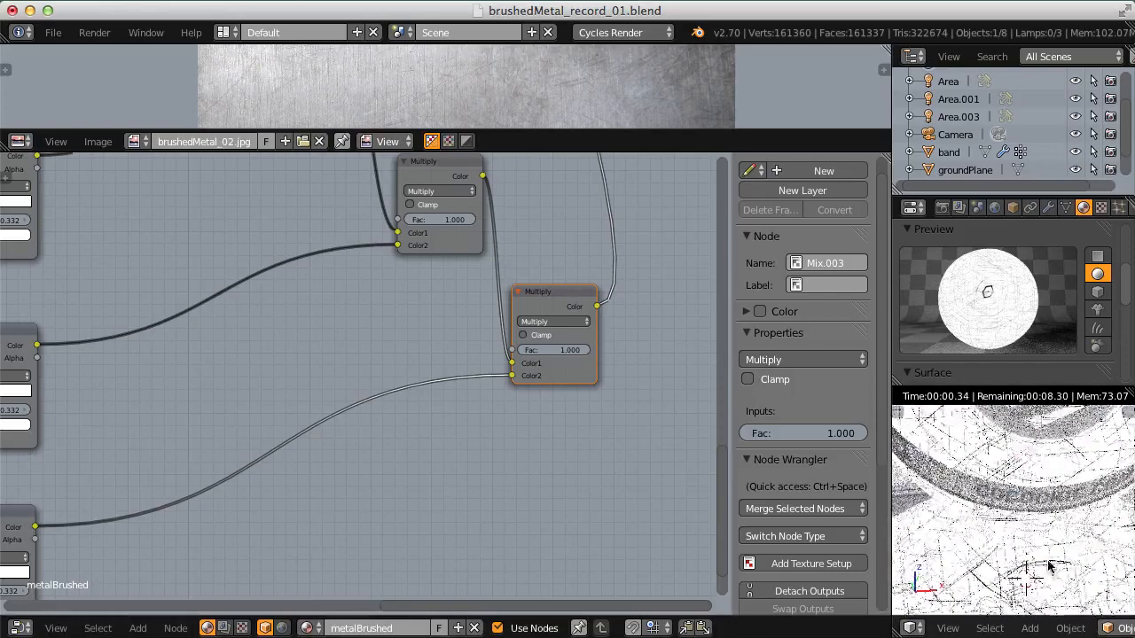
shift+middle_drag(1049, 564, 962, 626)
scroll(988, 496, down, 4)
middle_drag(988, 494, 1010, 554)
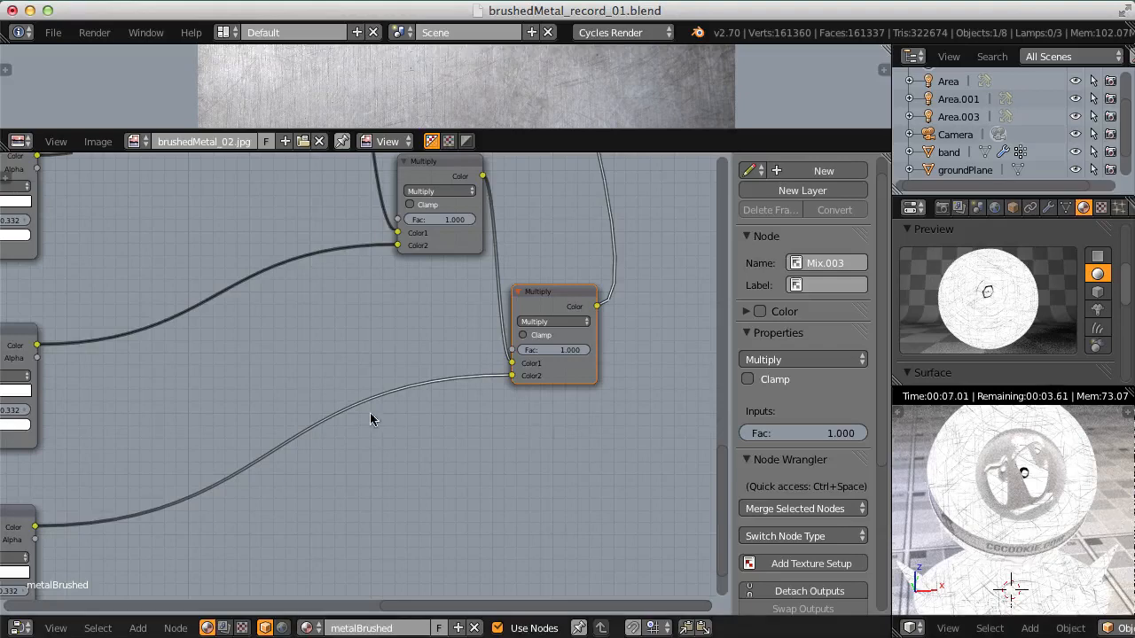
Step: Duplicate the fifth row's Noise Texture without its links and place the copy in the empty space below
scroll(370, 415, down, 4)
middle_drag(353, 404, 482, 389)
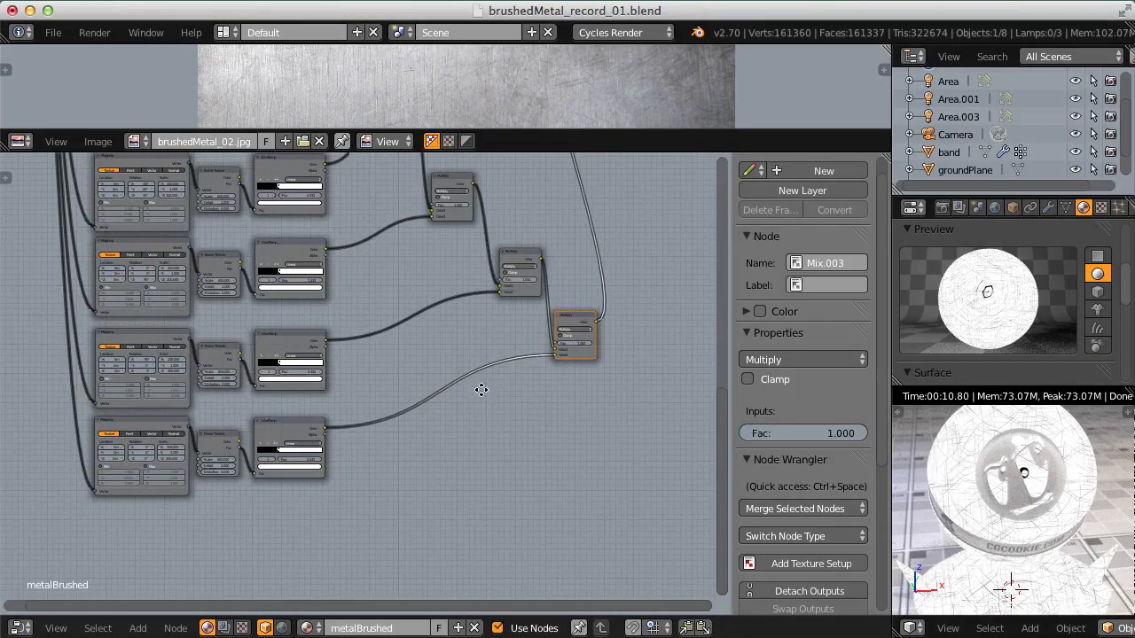
scroll(483, 394, down, 2)
scroll(301, 403, up, 4)
scroll(301, 403, up, 2)
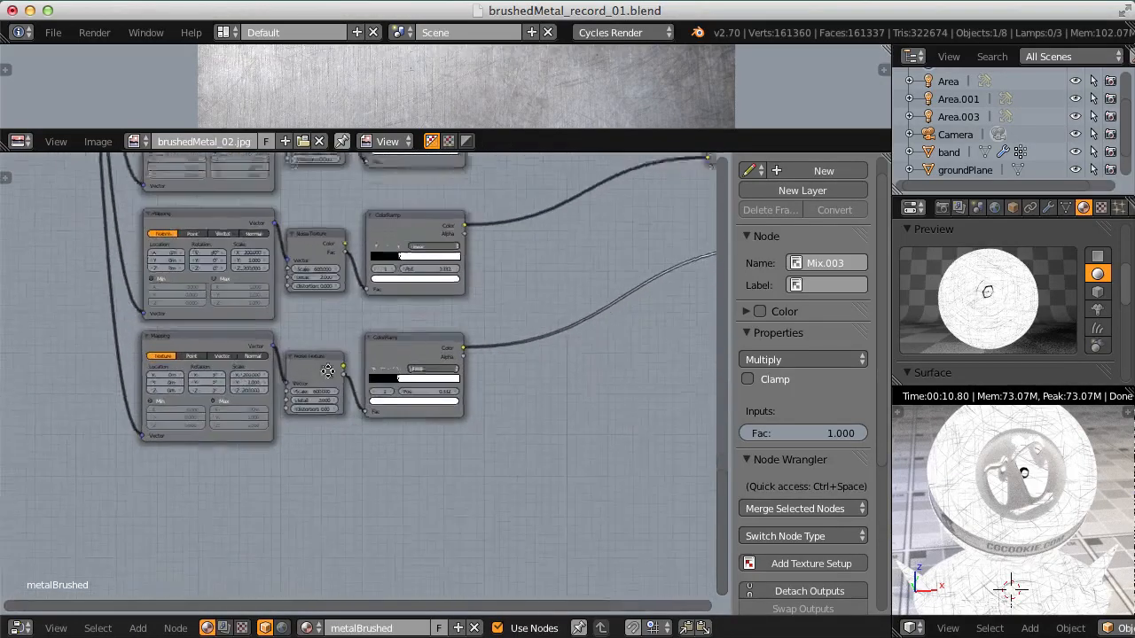
click(312, 370)
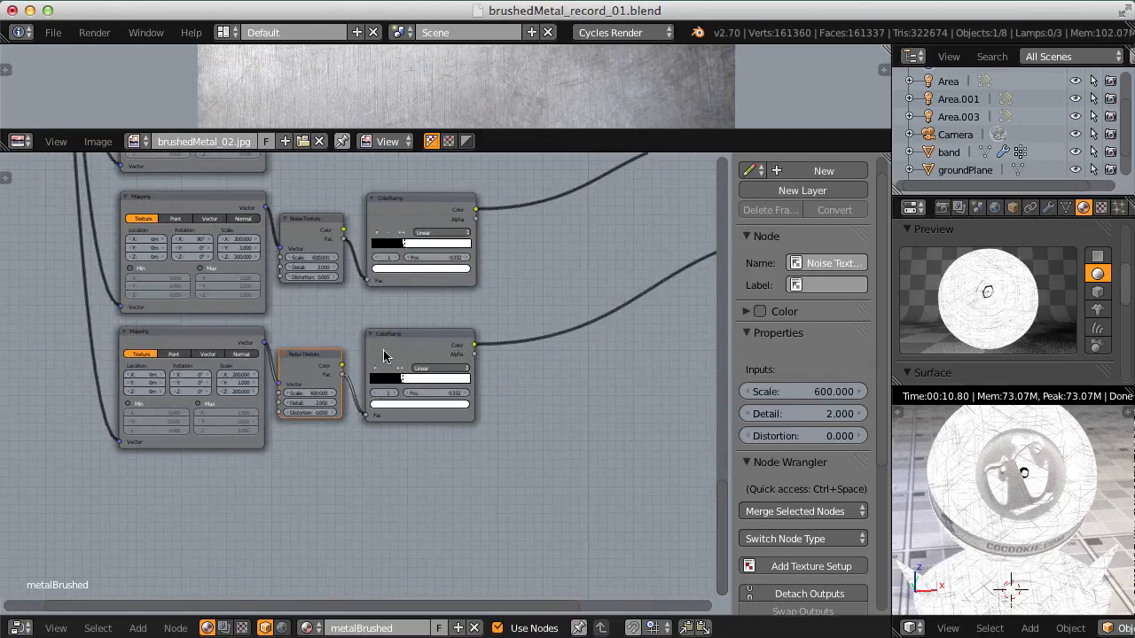
scroll(385, 325, down, 1)
key(shift+d)
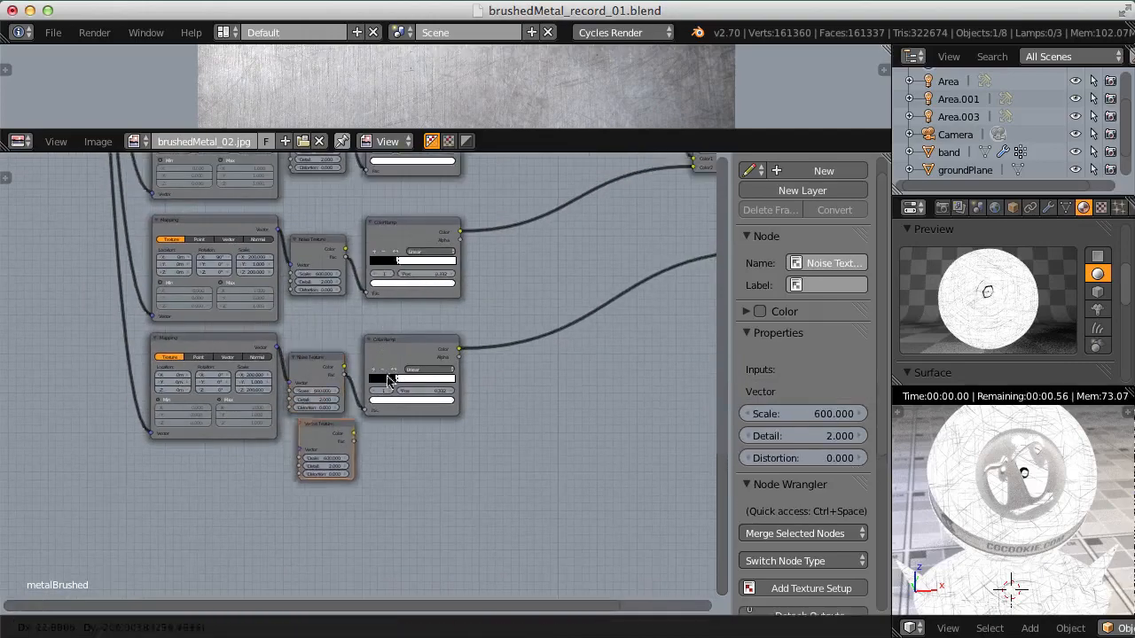
click(443, 439)
Step: Preview the new standalone Noise Texture on the object through its Fac output instead of Color
key(KP_Decimal)
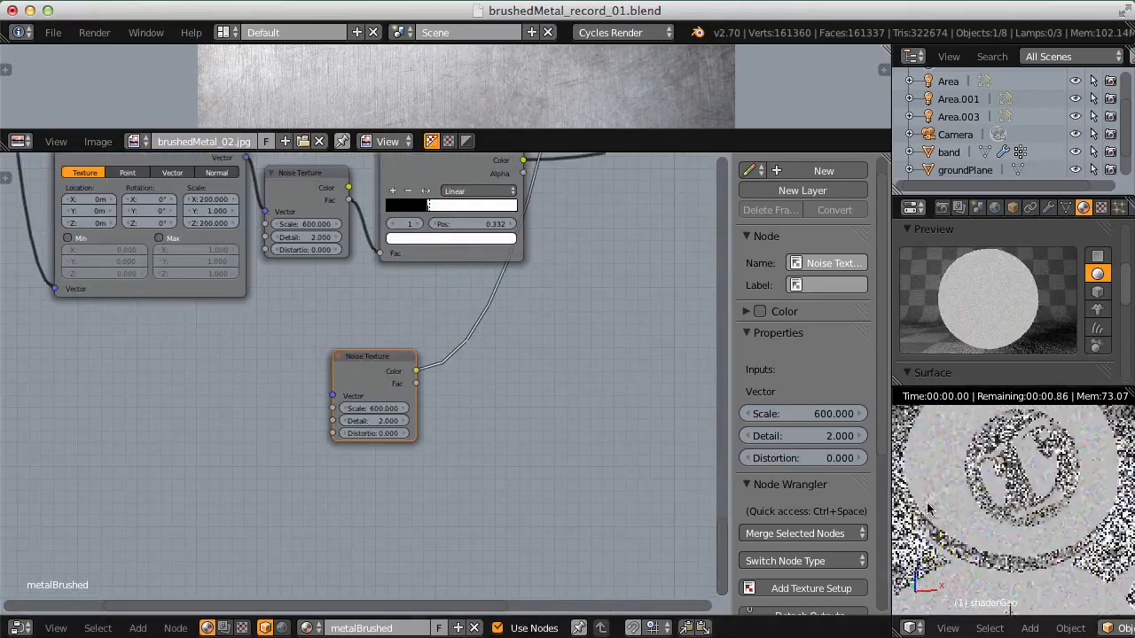
ctrl+drag(416, 370, 416, 383)
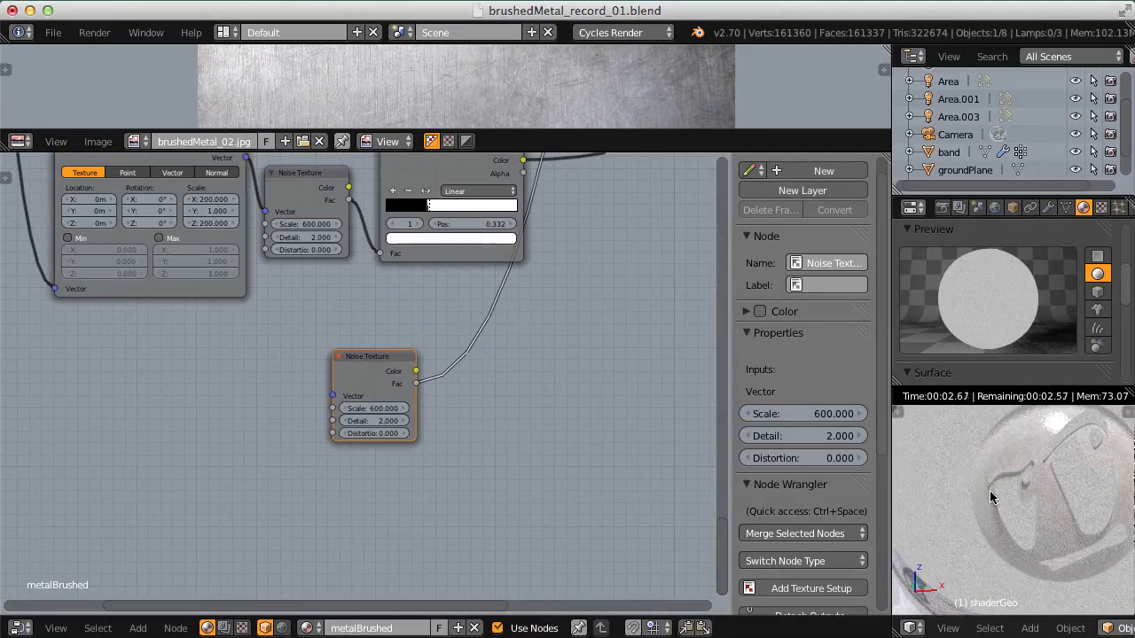
scroll(1008, 523, up, 3)
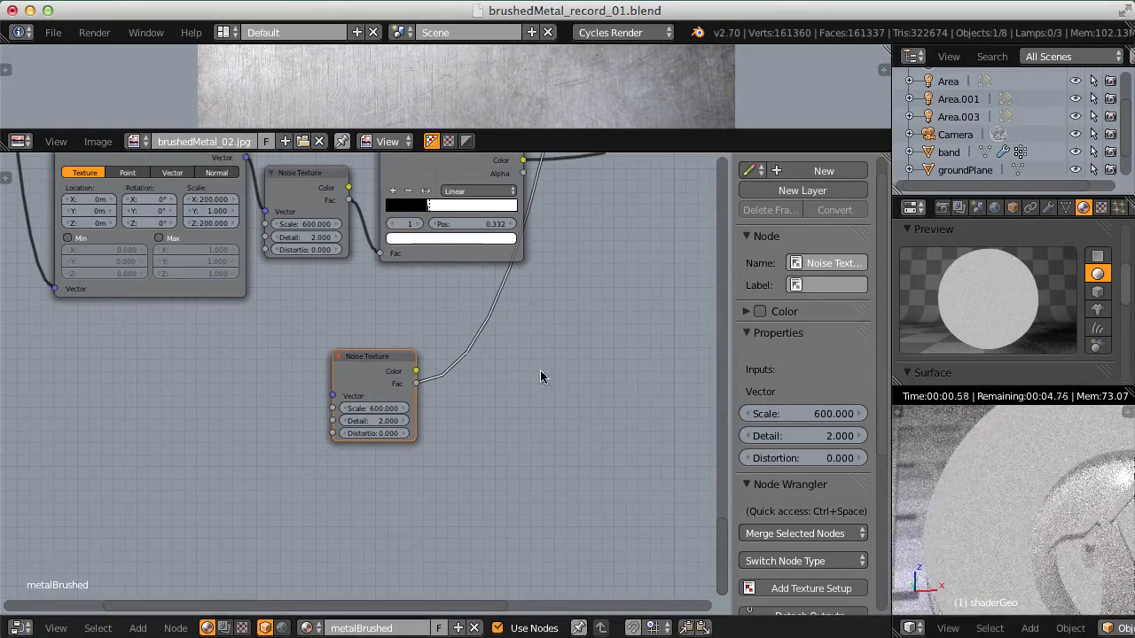
scroll(359, 385, up, 5)
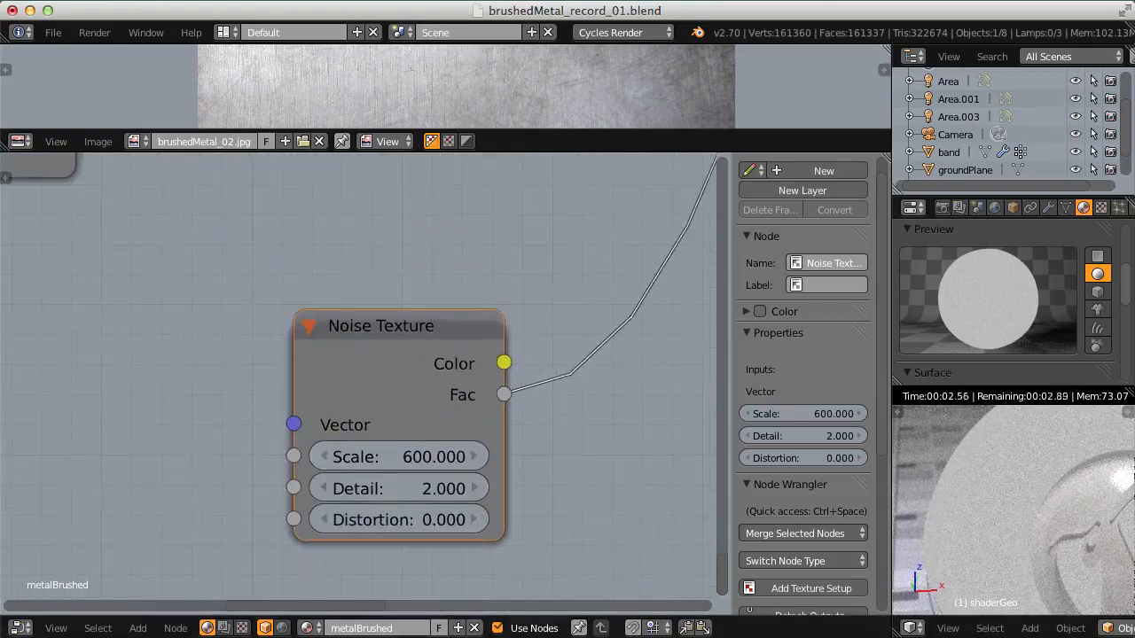
Step: Set the new Noise Texture's Scale to 5 and check the pattern in the rendered view
click(397, 455)
text(5)
key(Return)
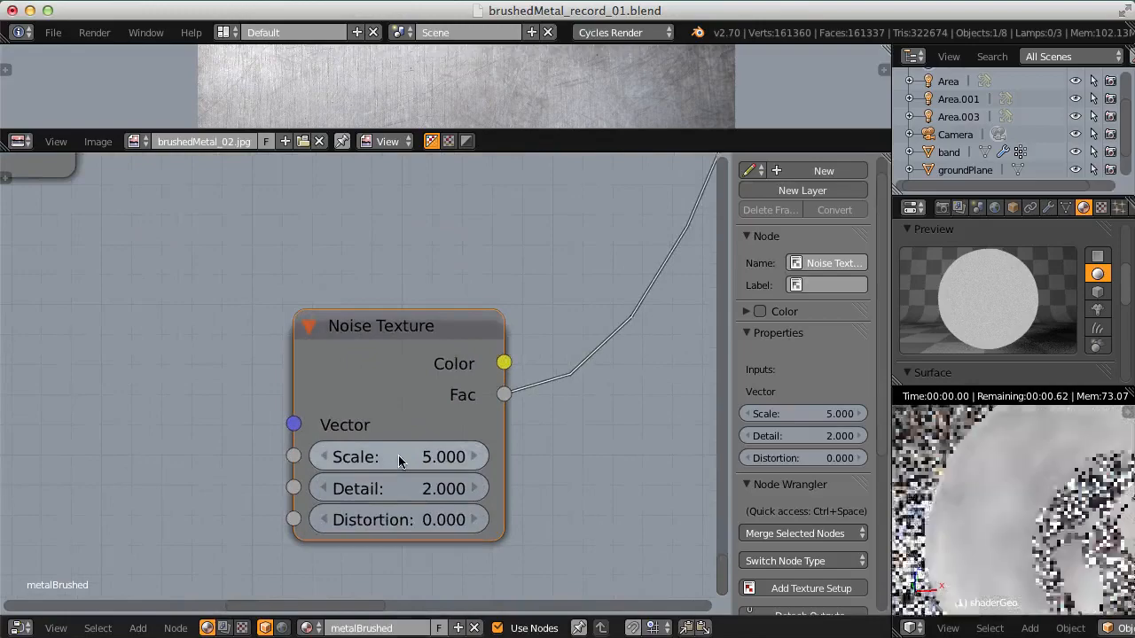
middle_drag(1031, 538, 1059, 460)
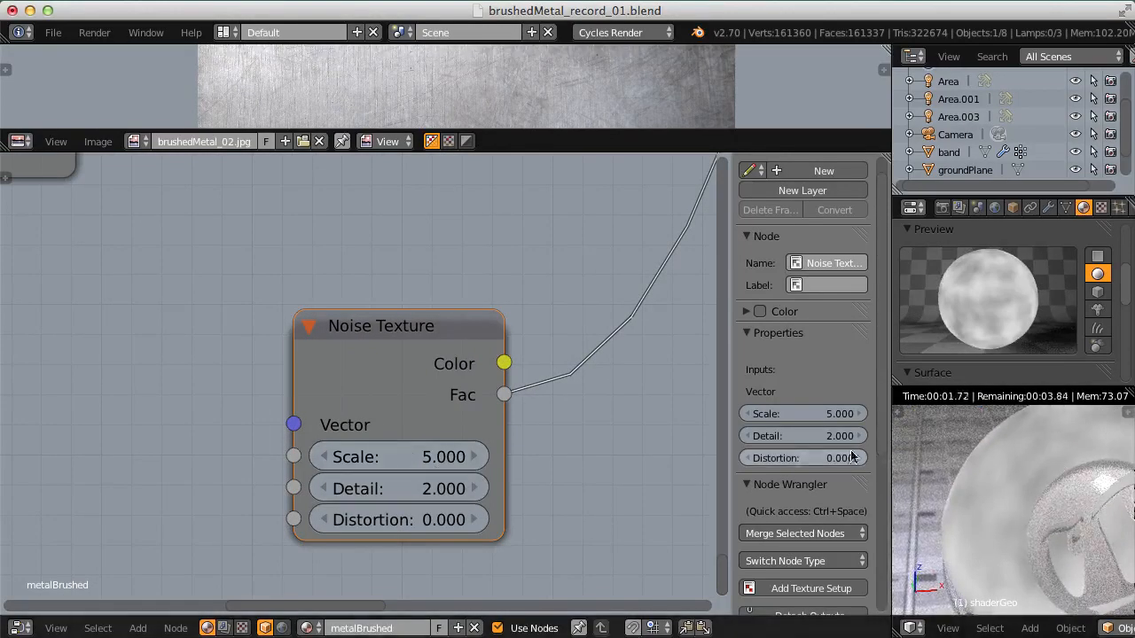
middle_drag(1041, 451, 1007, 476)
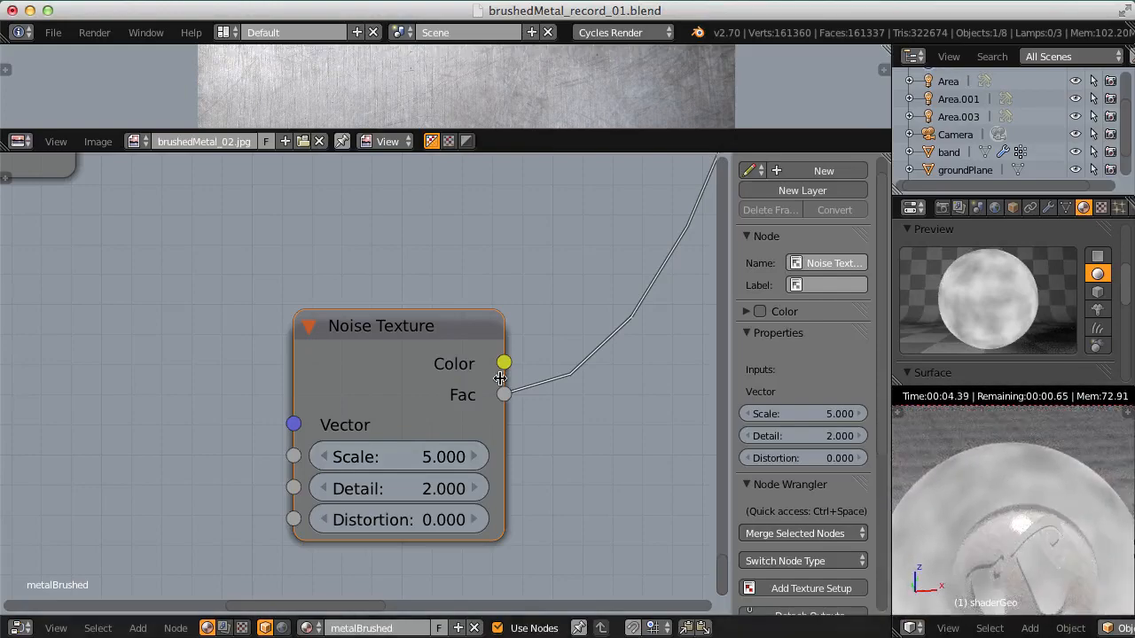
Step: Add a ColorRamp node on the link coming out of the new Noise Texture's Fac output
scroll(511, 268, down, 3)
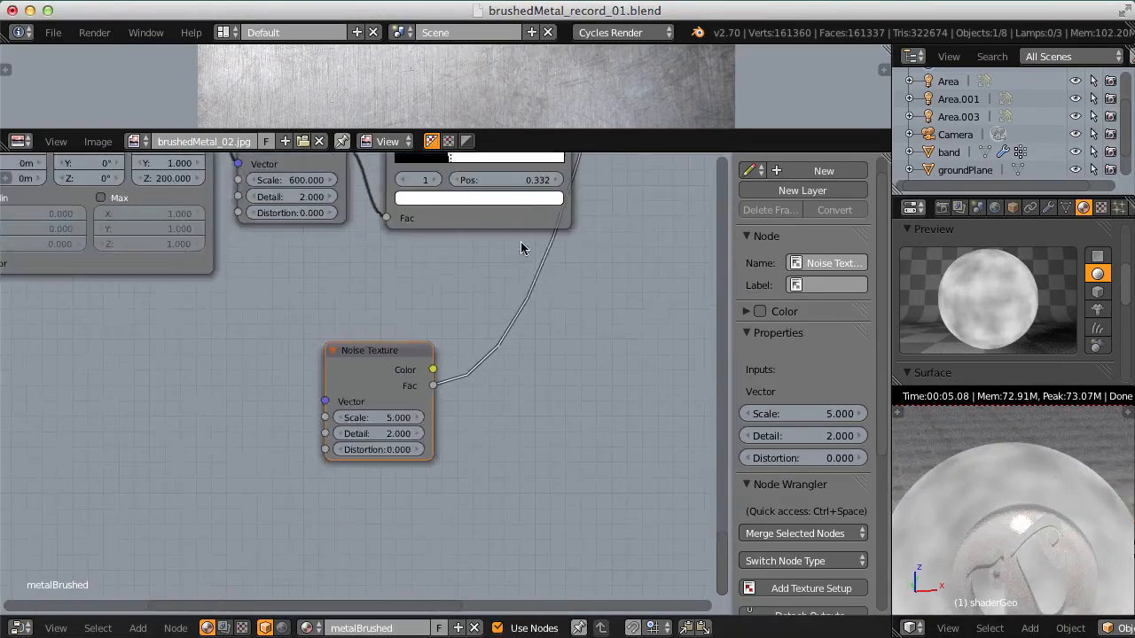
scroll(521, 248, down, 2)
key(shift+a)
mouse_move(434, 374)
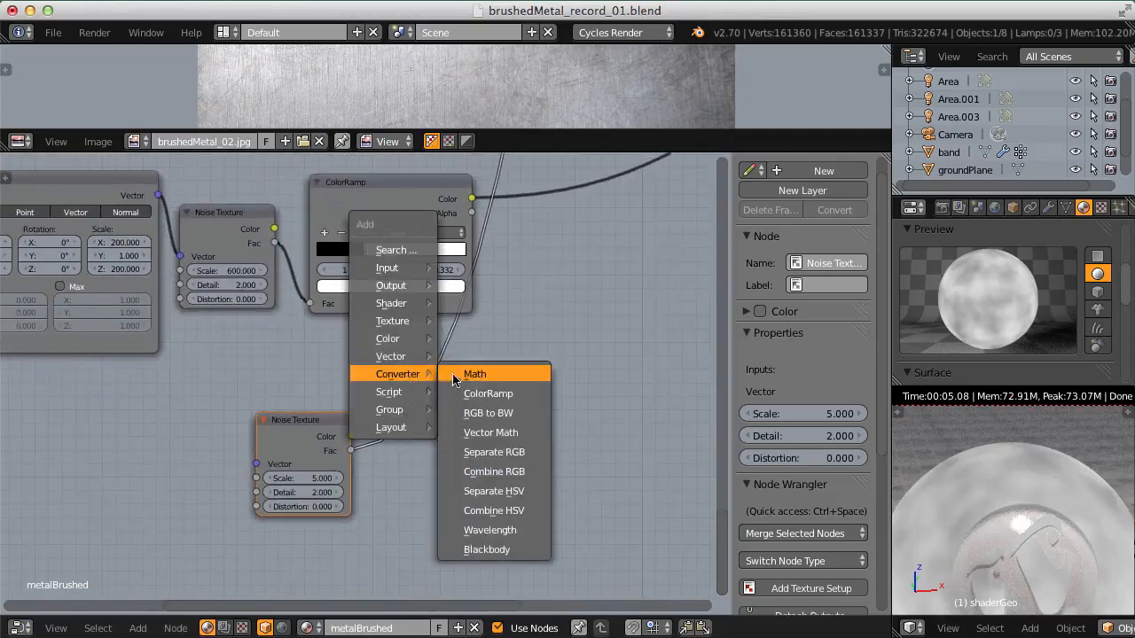
click(487, 393)
click(400, 406)
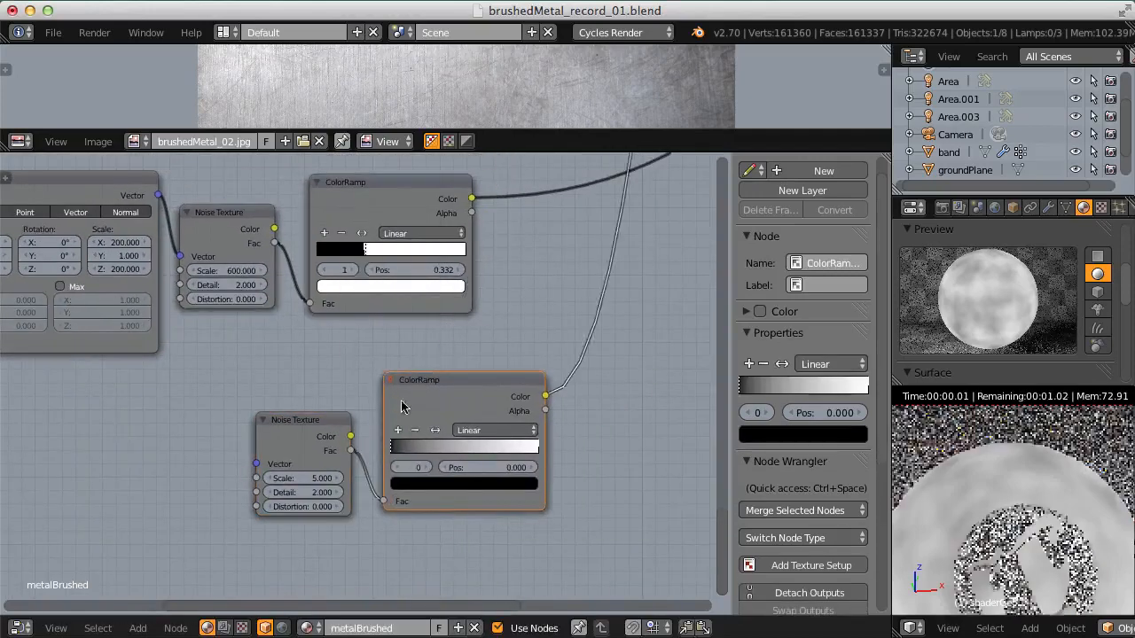
Step: Increase the new ColorRamp's contrast by moving the black stop to 0.432 and the white stop closer to it
middle_drag(433, 367, 428, 332)
scroll(425, 431, up, 6)
middle_drag(532, 399, 410, 398)
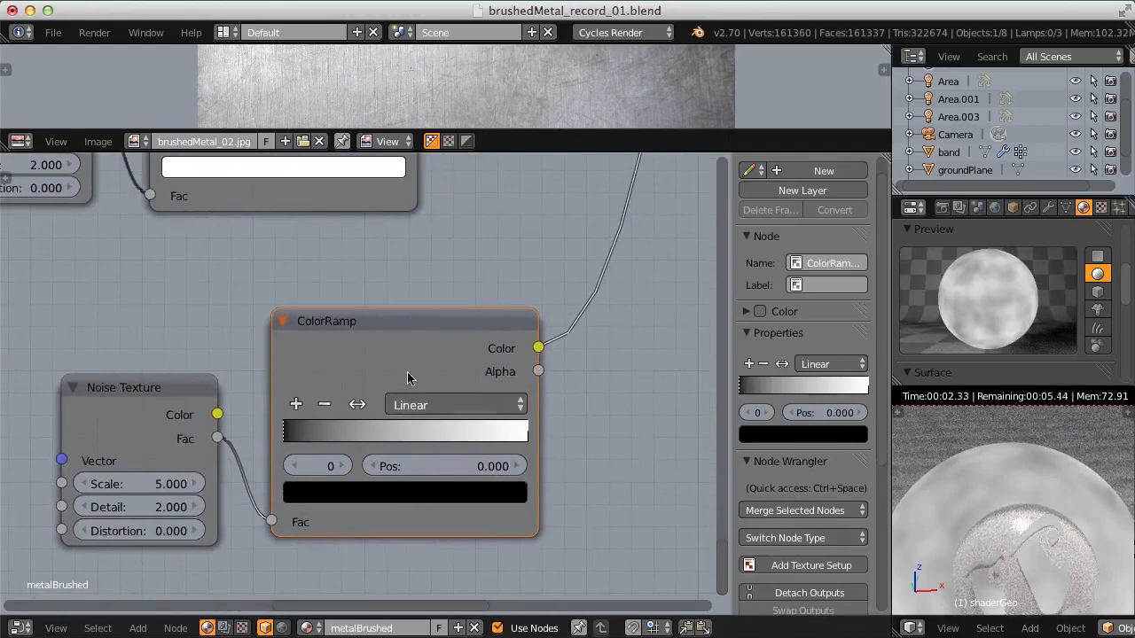
drag(287, 437, 387, 434)
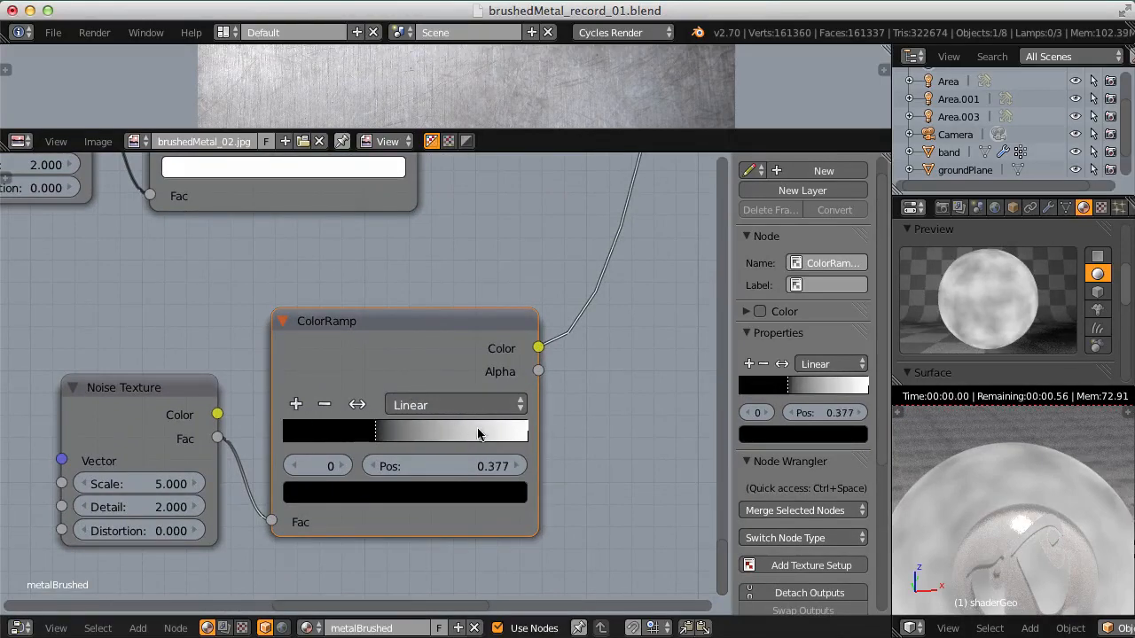
drag(521, 433, 388, 433)
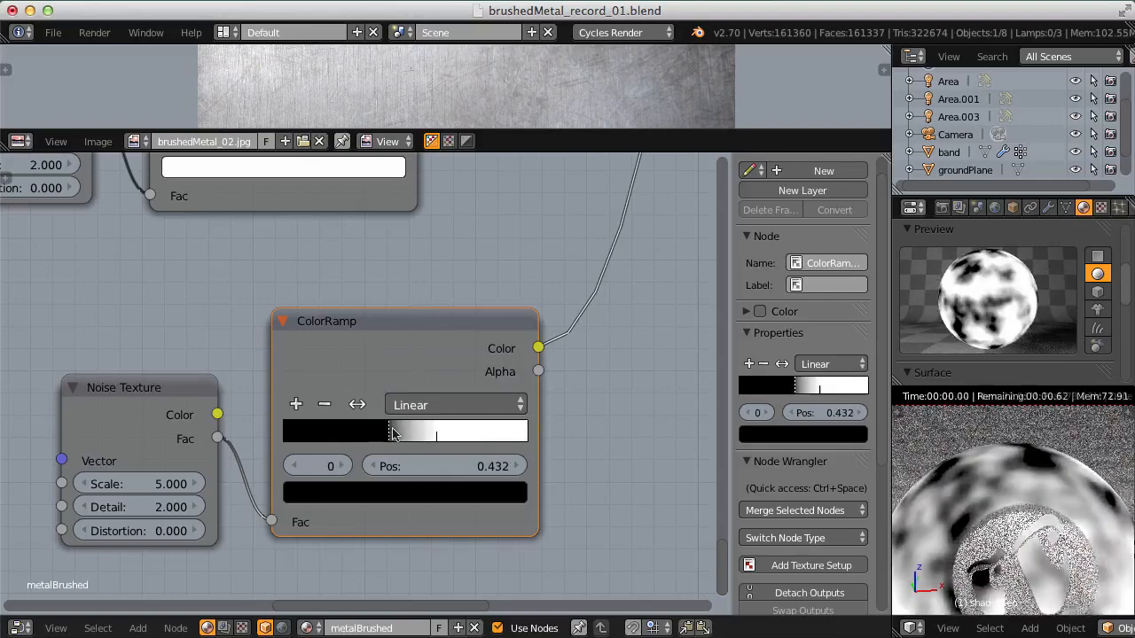
scroll(1055, 520, down, 1)
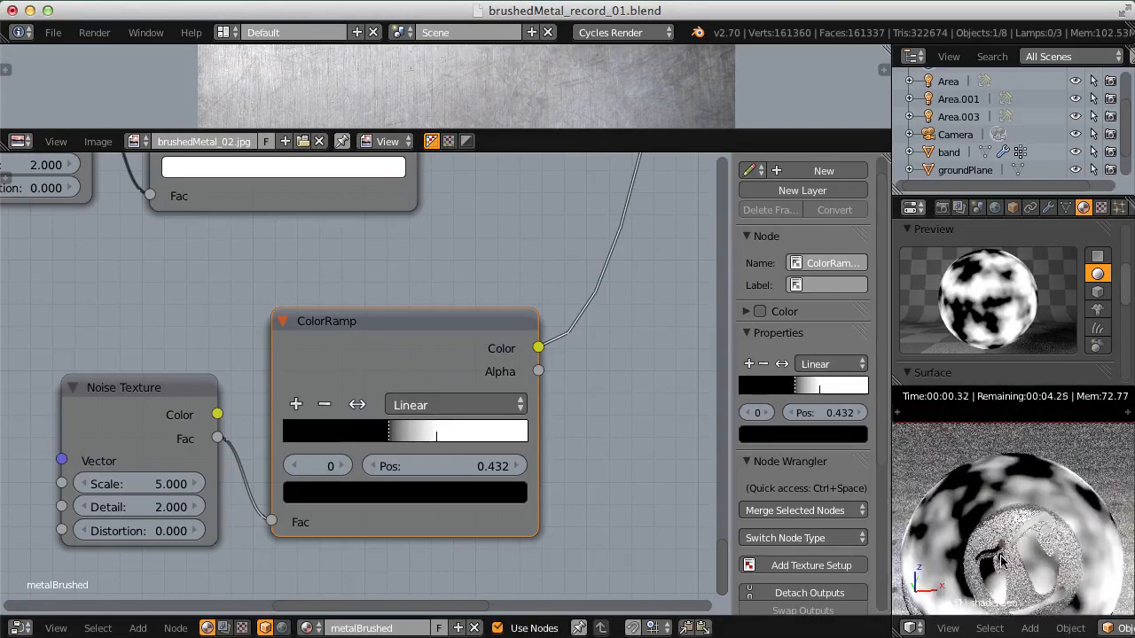
shift+middle_drag(1004, 562, 1015, 489)
Step: Duplicate the last Multiply node of the scratch chain and set the copy's blend type to Add
scroll(607, 201, down, 10)
middle_drag(605, 187, 468, 349)
middle_drag(464, 405, 272, 462)
middle_drag(353, 409, 332, 433)
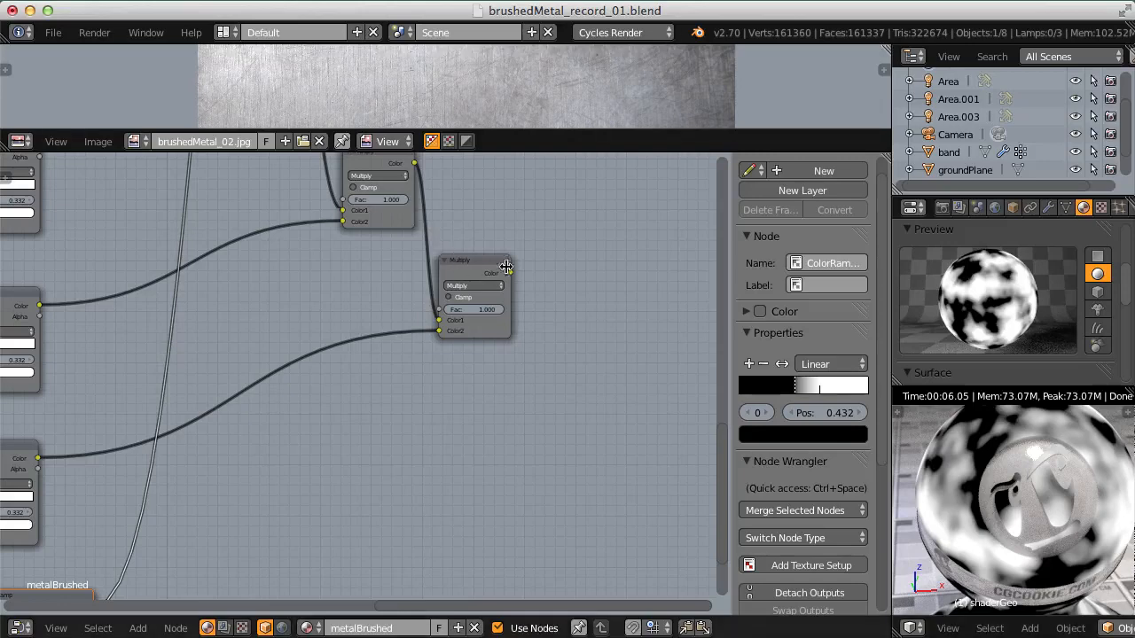
middle_drag(503, 260, 417, 221)
click(417, 221)
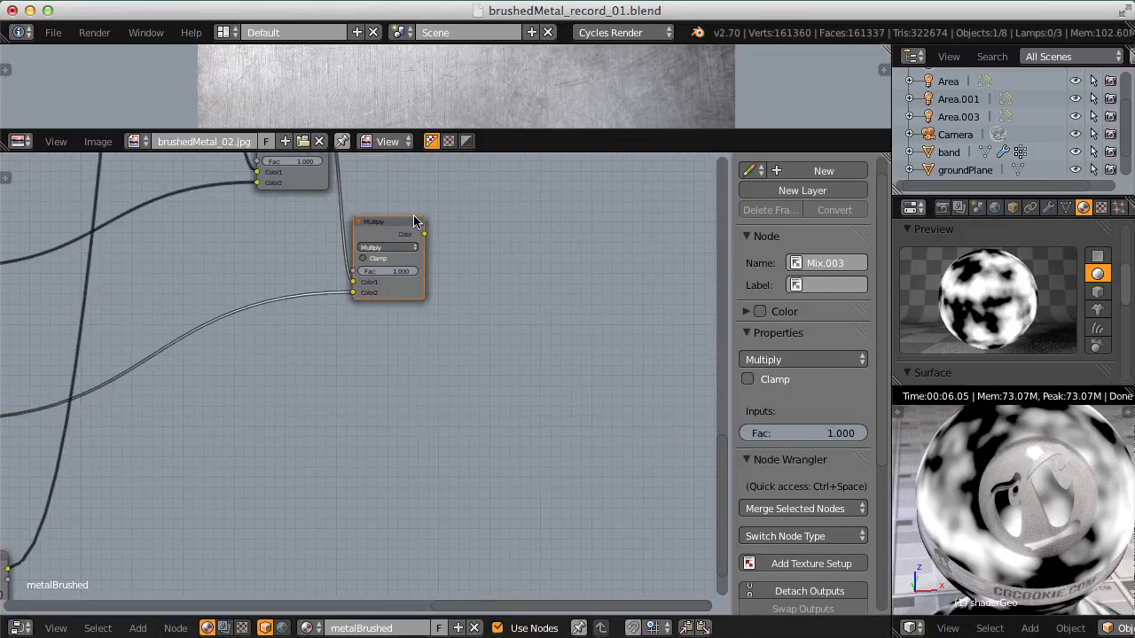
key(shift+d)
click(501, 314)
click(476, 341)
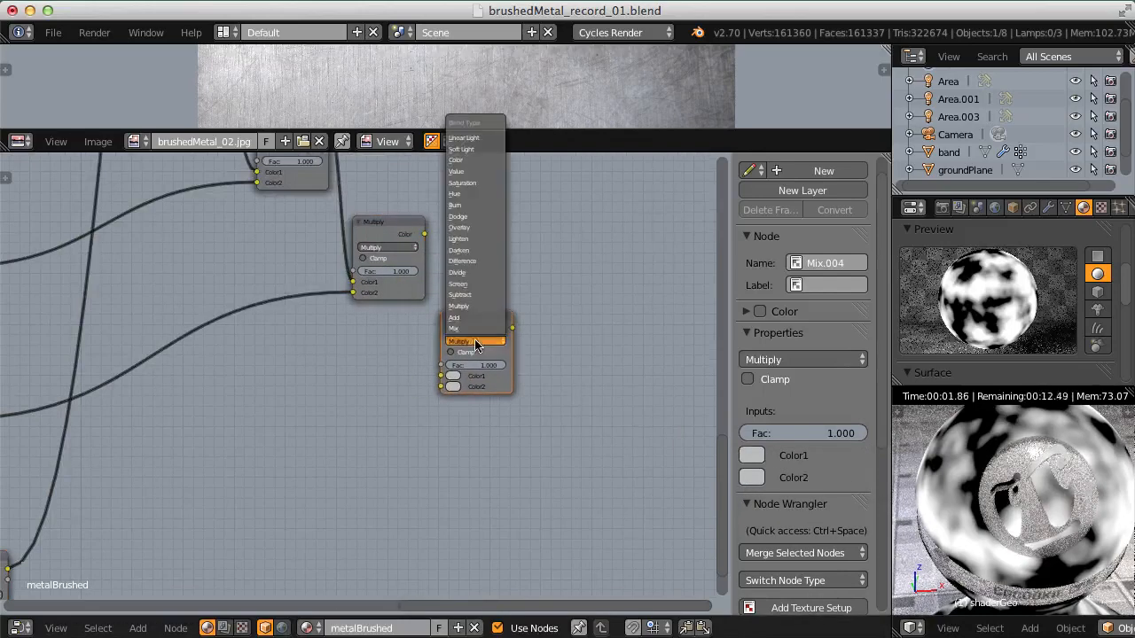
click(455, 317)
Step: Connect the last Multiply node's Color output to the Add node's Color1 input and shift the Add node slightly aside
click(424, 237)
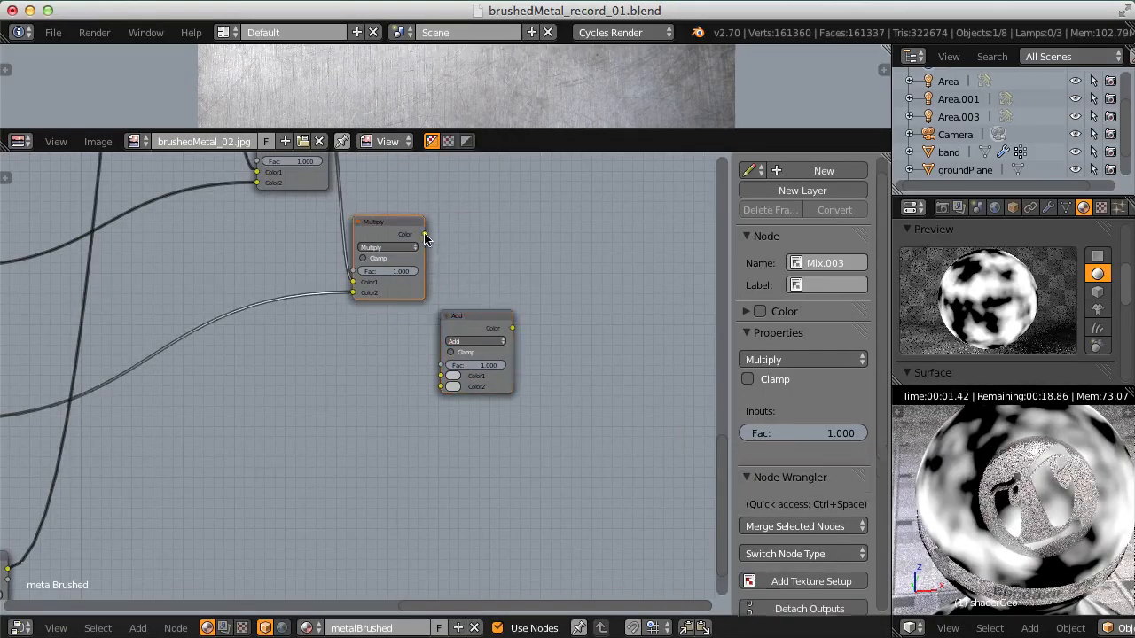
drag(424, 236, 440, 377)
drag(469, 326, 500, 324)
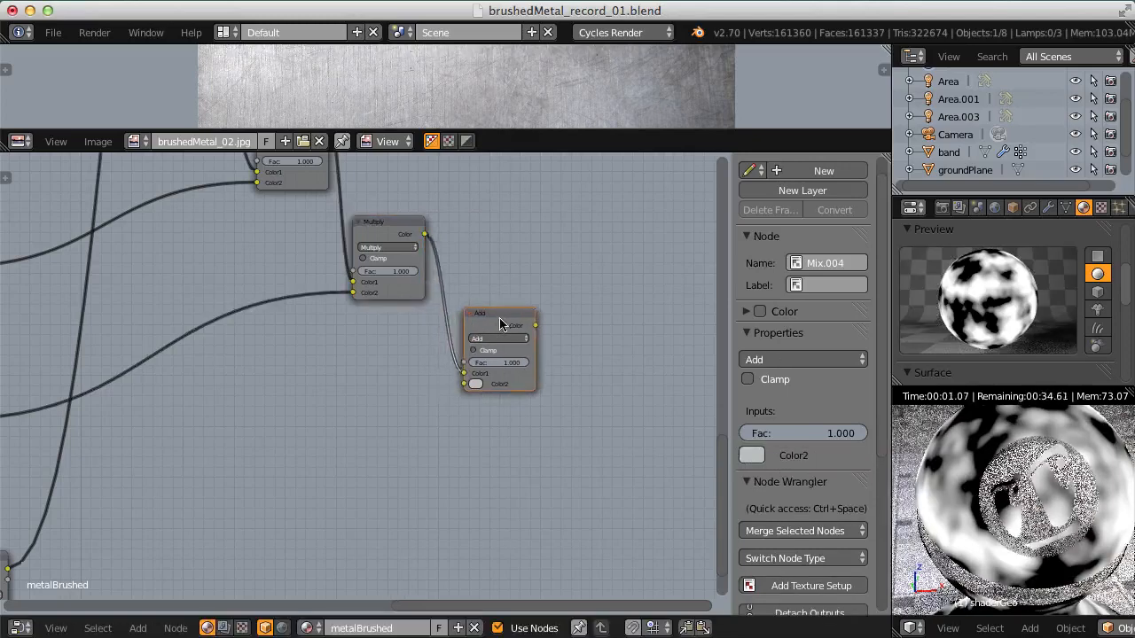
Step: Connect the large-scale mask ColorRamp's Color output to the Add node's Color2 input and save the file
middle_drag(383, 380, 459, 300)
scroll(189, 425, down, 3)
scroll(176, 442, up, 2)
middle_drag(135, 436, 260, 437)
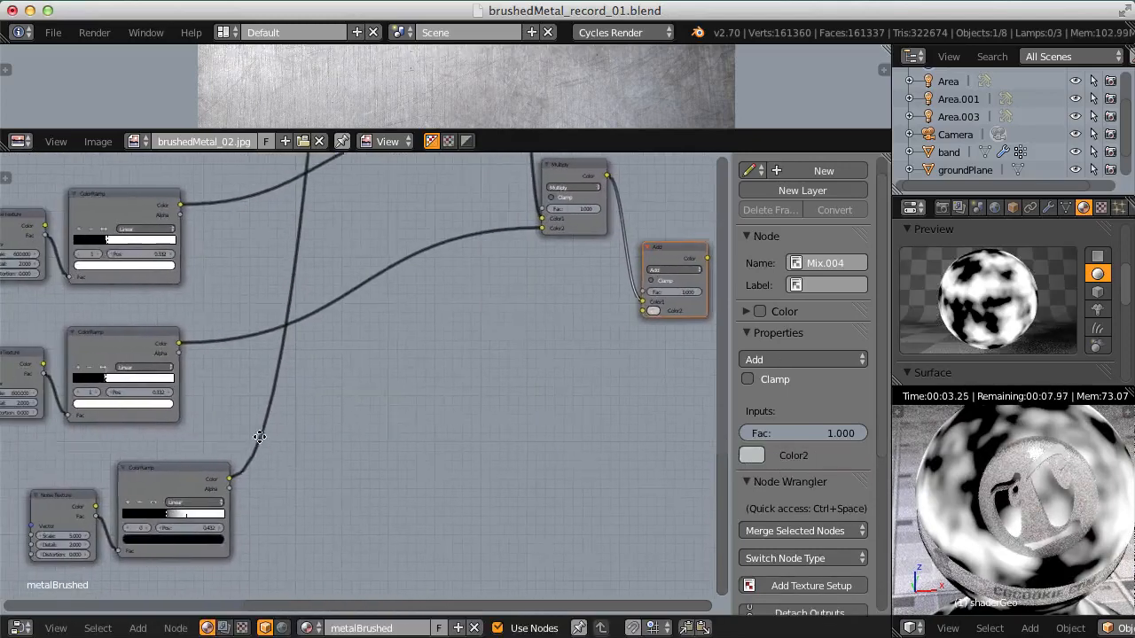
drag(235, 479, 646, 310)
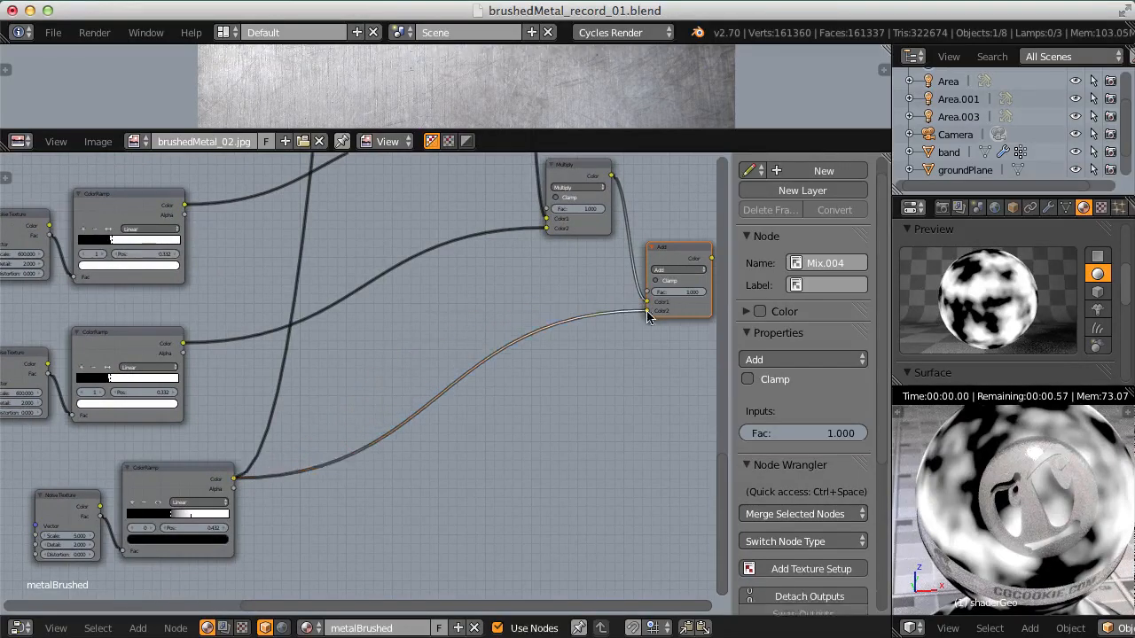
middle_drag(682, 228, 339, 353)
key(ctrl+s)
click(345, 350)
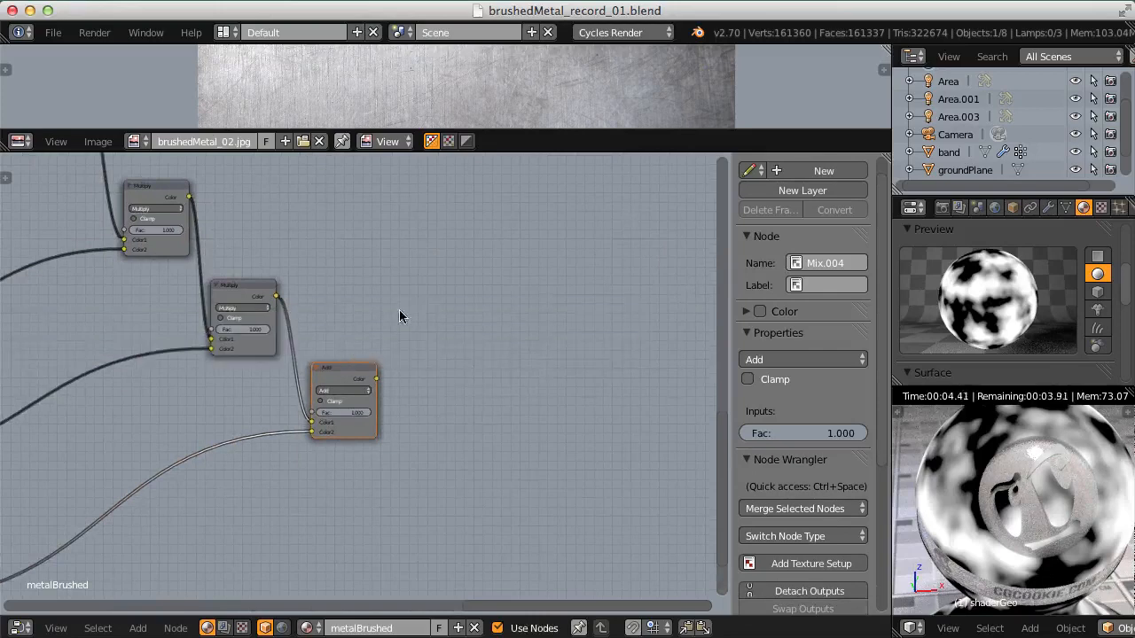
Step: Preview the Add node on the object and inspect the broken-up scratches in the rendered view, returning to the camera view
scroll(350, 355, up, 2)
ctrl+shift+click(353, 370)
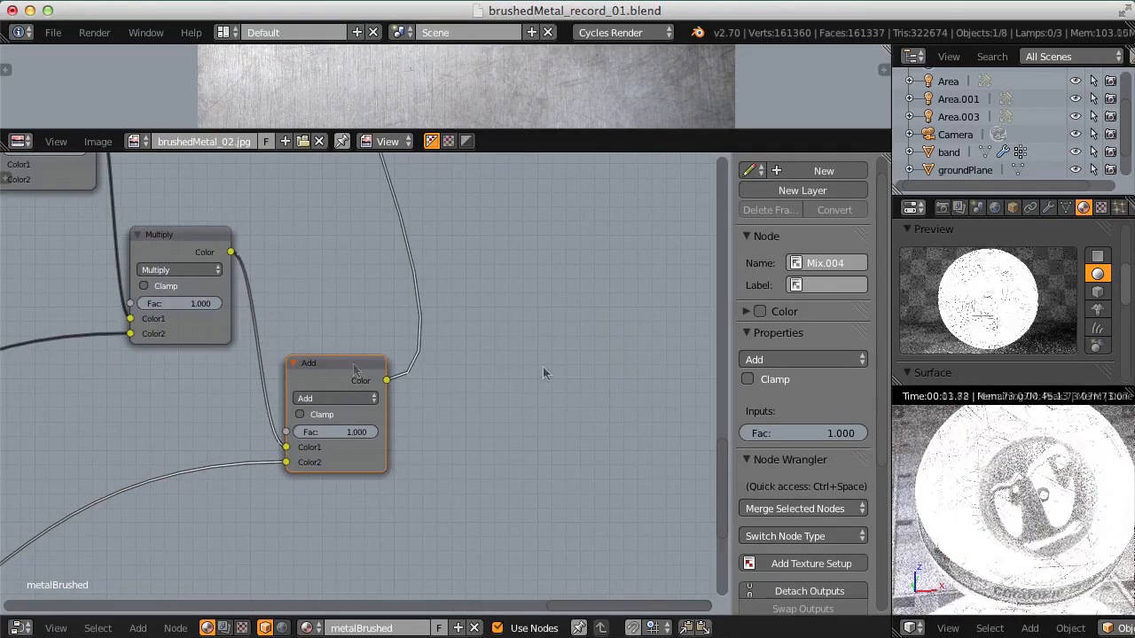
scroll(998, 448, up, 3)
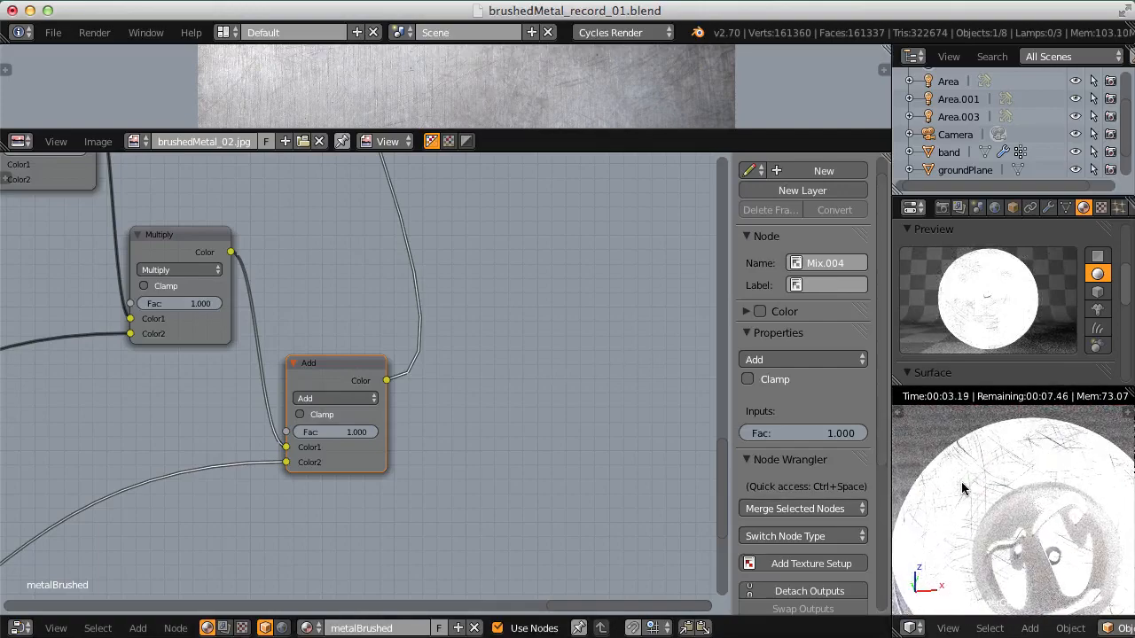
middle_drag(962, 487, 915, 443)
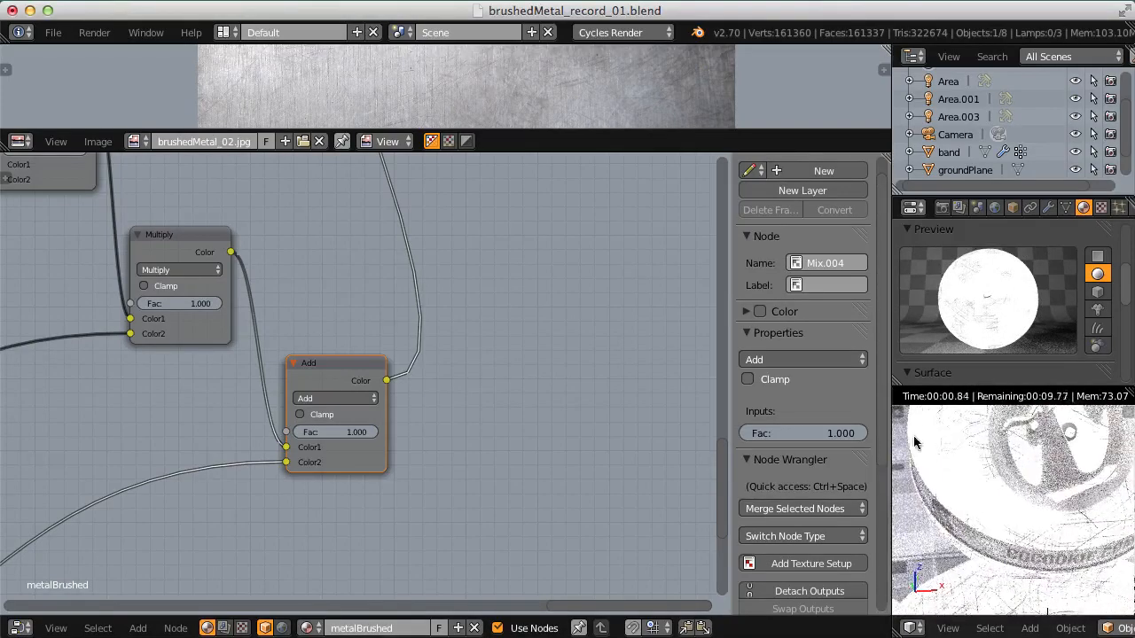
mouse_move(1029, 548)
middle_down()
mouse_move(994, 456)
mouse_move(1013, 539)
mouse_move(1089, 496)
mouse_move(1038, 505)
mouse_move(1008, 545)
middle_up()
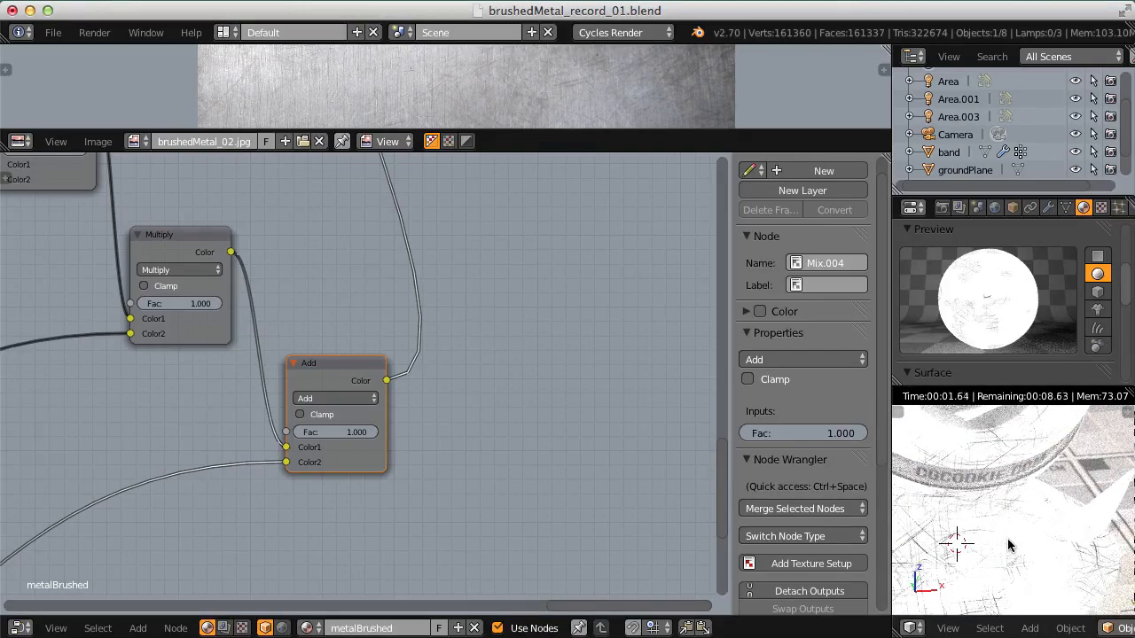
key(KP_0)
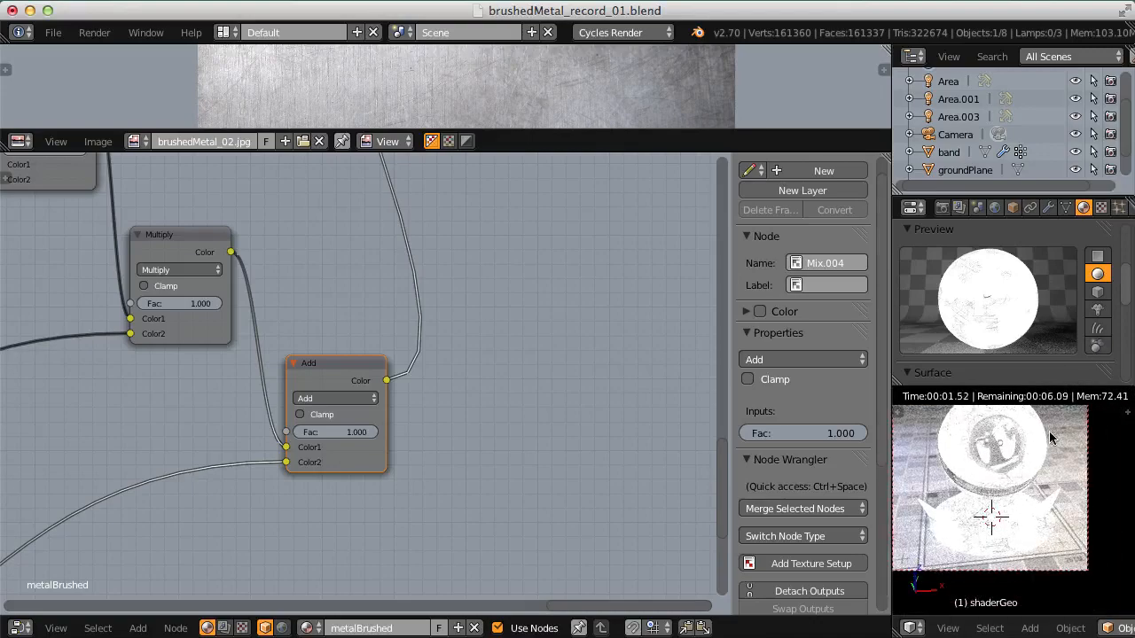
Step: Select the Texture Coordinate node with all the scratch and mask nodes and move them slightly left in the layout
scroll(350, 298, down, 8)
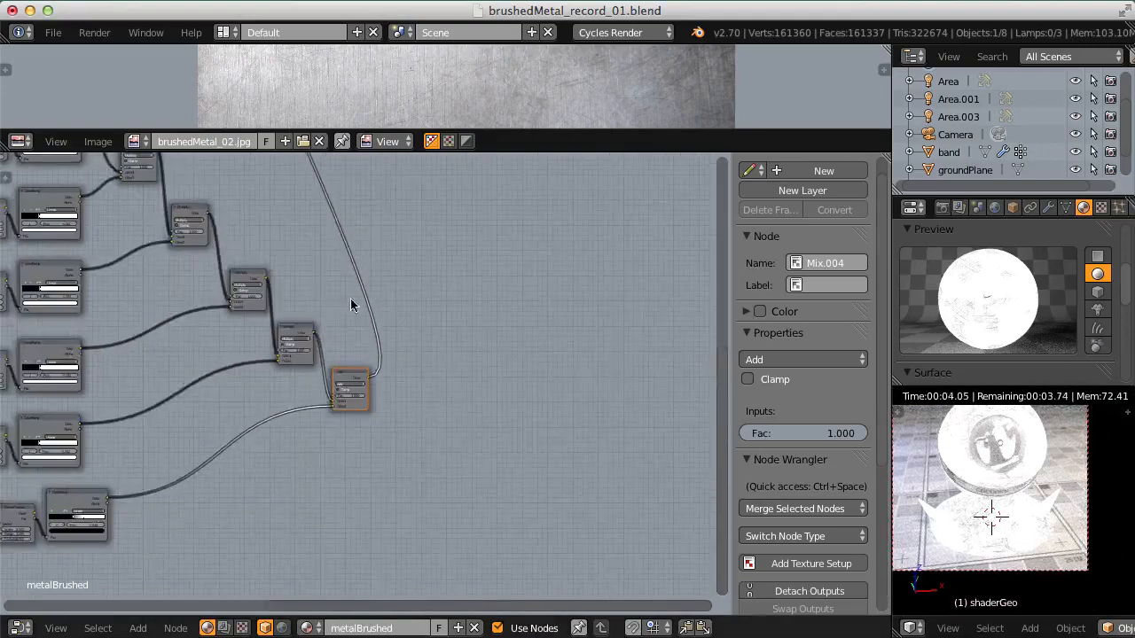
key(Home)
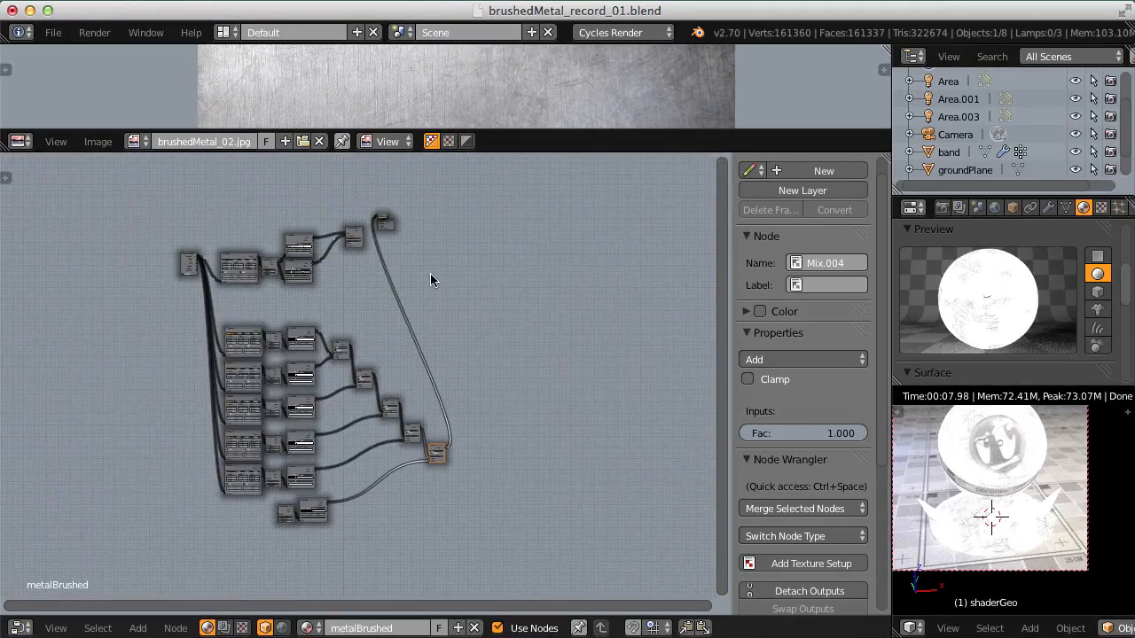
scroll(430, 273, up, 6)
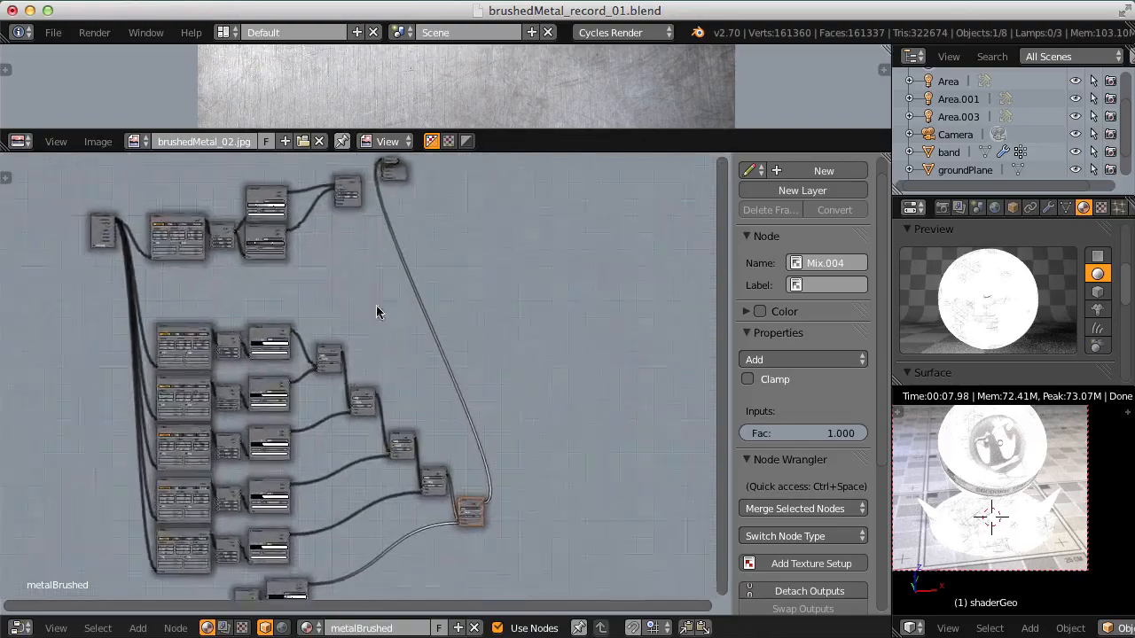
middle_drag(300, 364, 333, 305)
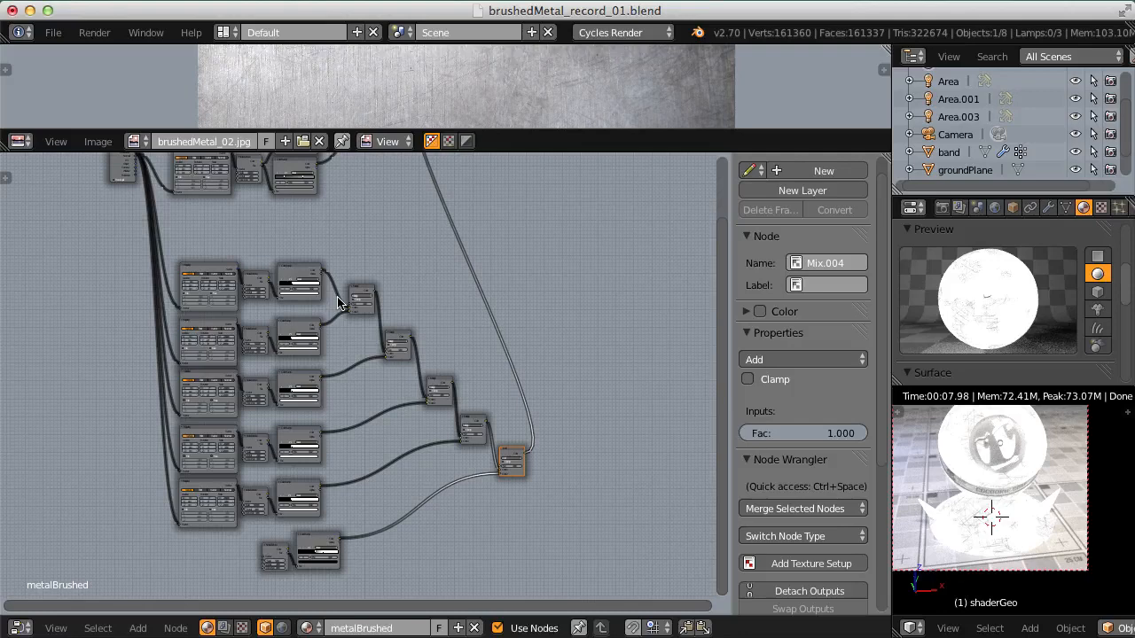
scroll(363, 220, down, 2)
click(199, 233)
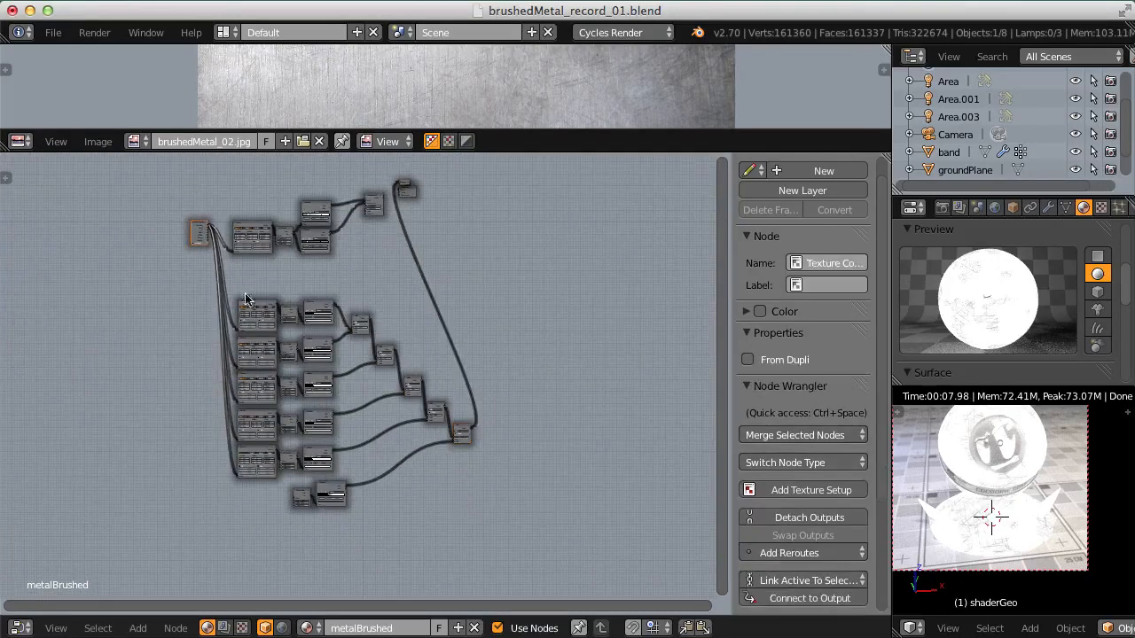
drag(194, 284, 571, 584)
key(g)
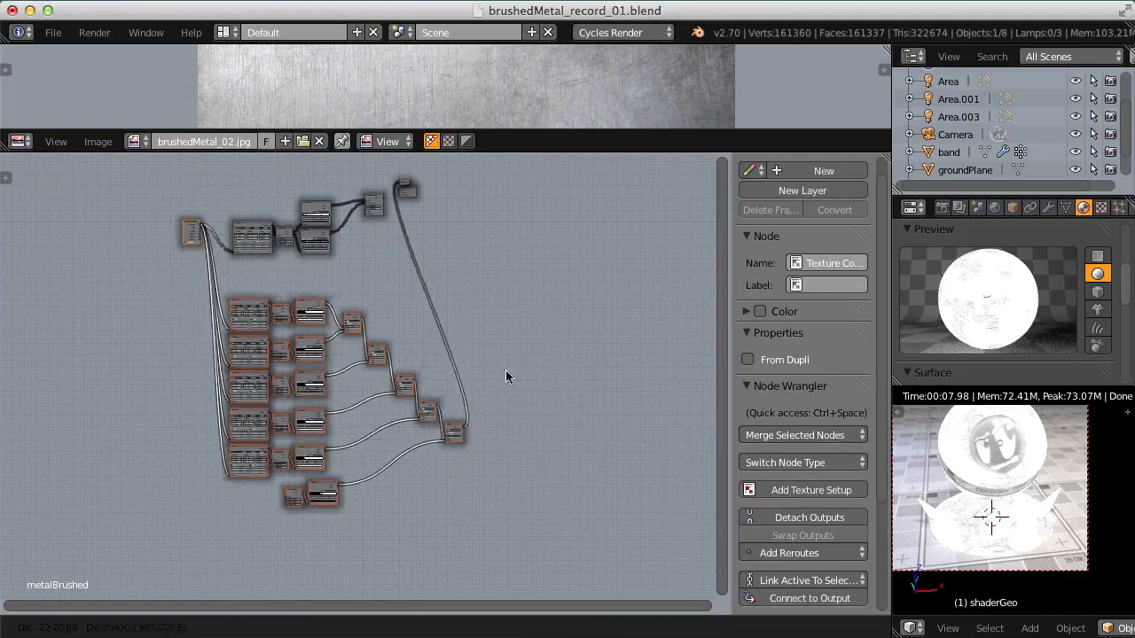
Step: Select only the Viewer and Material Output nodes and move them farther right of the Anisotropic BSDF
middle_drag(383, 212, 389, 366)
key(a)
key(b)
drag(408, 186, 470, 252)
key(g)
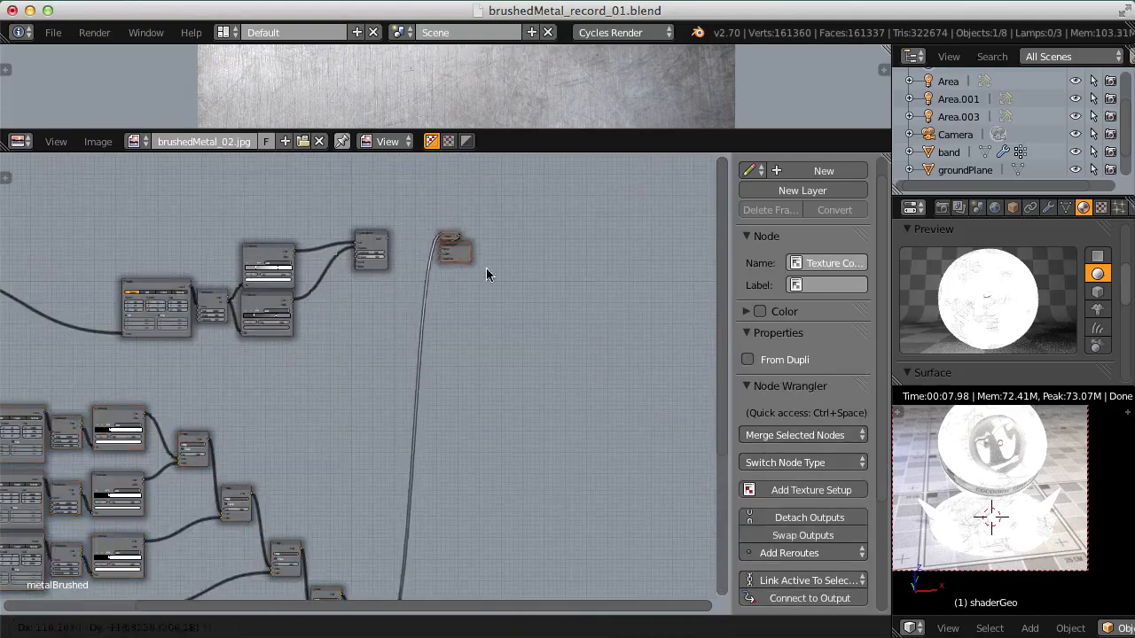
click(529, 286)
Step: Add a Bump node and insert it on the link between the Add node and the Viewer
mouse_move(529, 286)
ctrl+middle_down()
mouse_move(436, 291)
mouse_move(409, 251)
ctrl+middle_up()
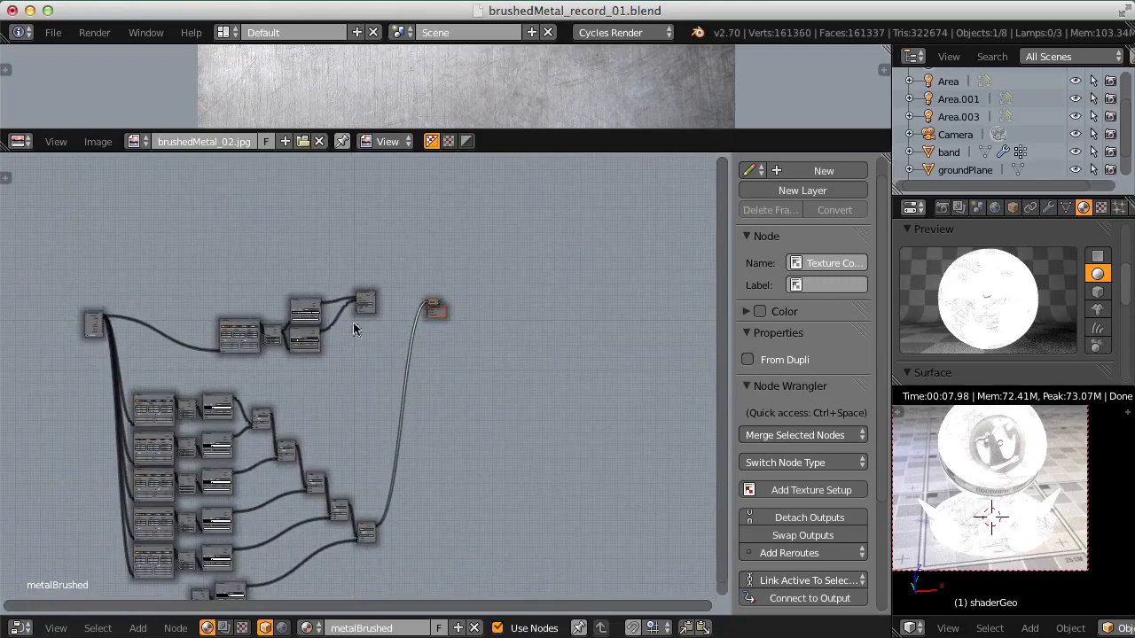
ctrl+middle_drag(353, 329, 414, 286)
key(shift+a)
mouse_move(381, 310)
click(437, 330)
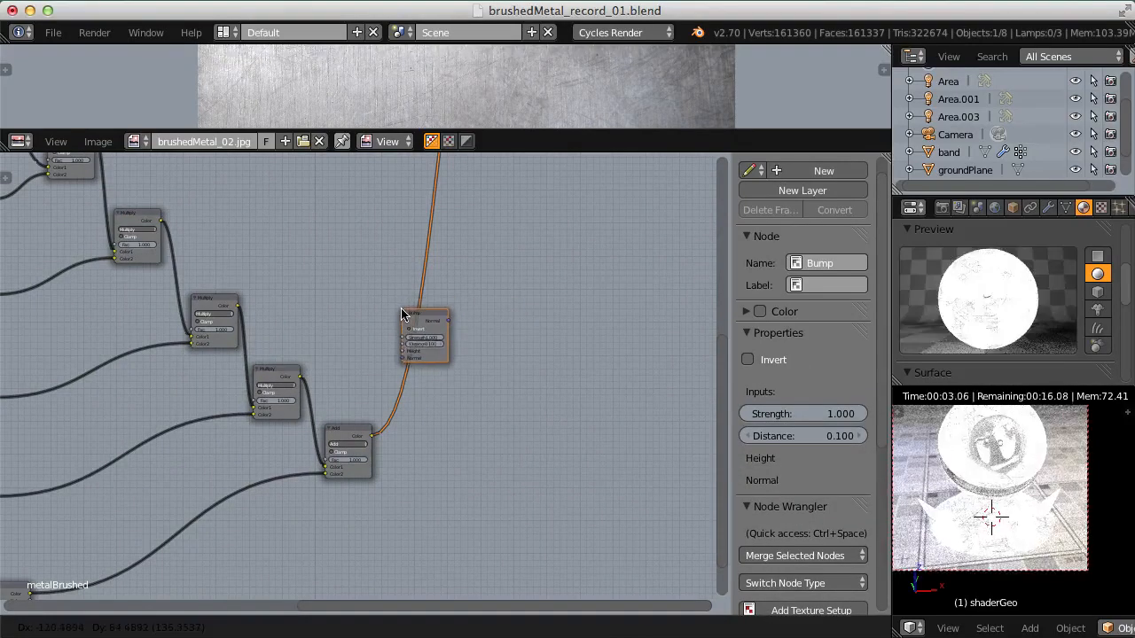
click(402, 313)
Step: Move the Add node's link from the Bump node's Normal input to its Height input and check the rendered view
scroll(313, 480, up, 3)
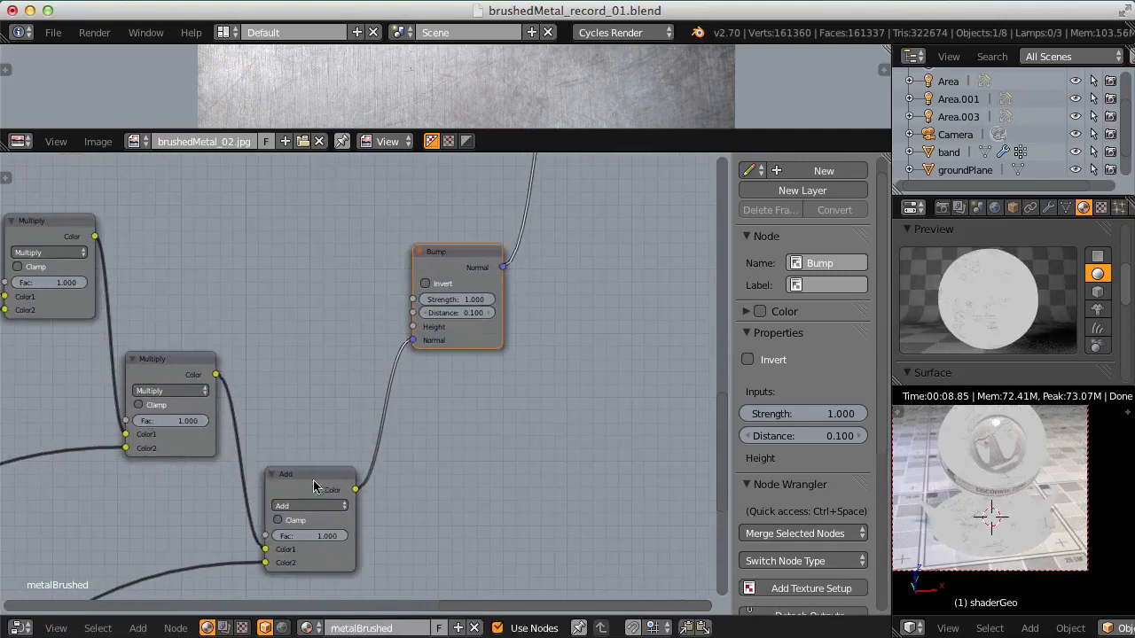
scroll(360, 405, up, 2)
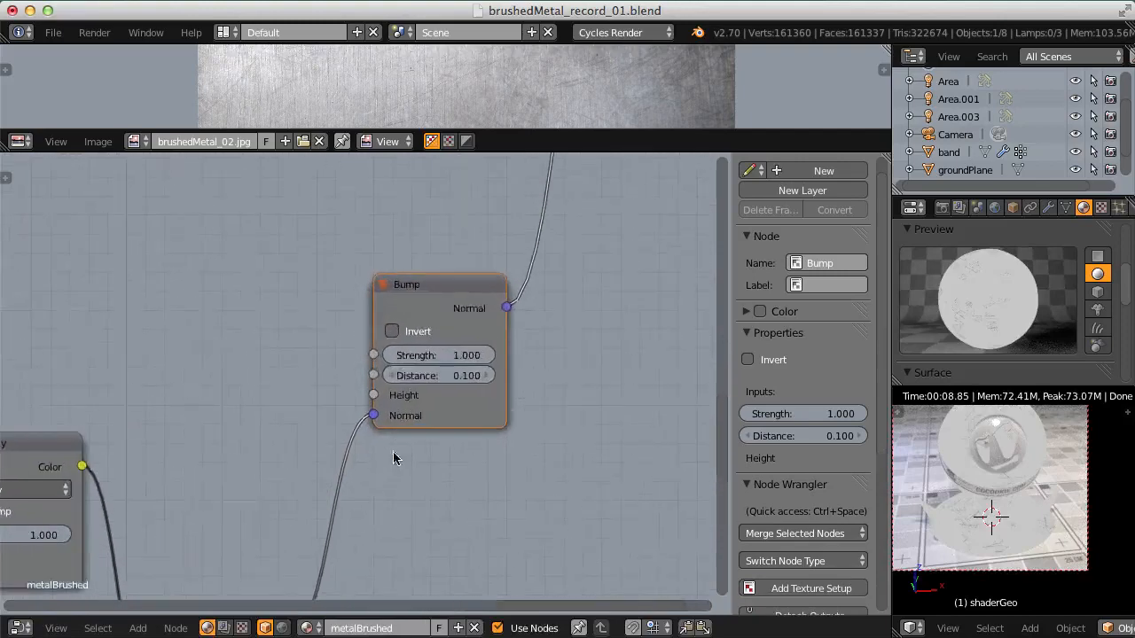
middle_drag(393, 451, 398, 396)
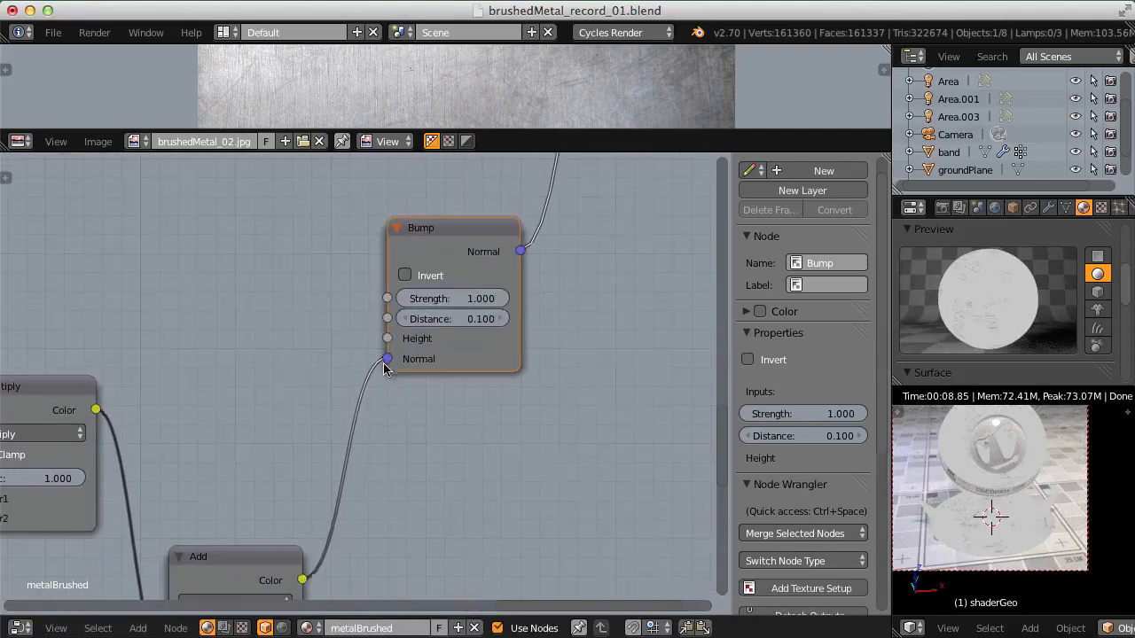
mouse_move(387, 360)
mouse_down()
mouse_move(356, 358)
mouse_move(379, 344)
mouse_up()
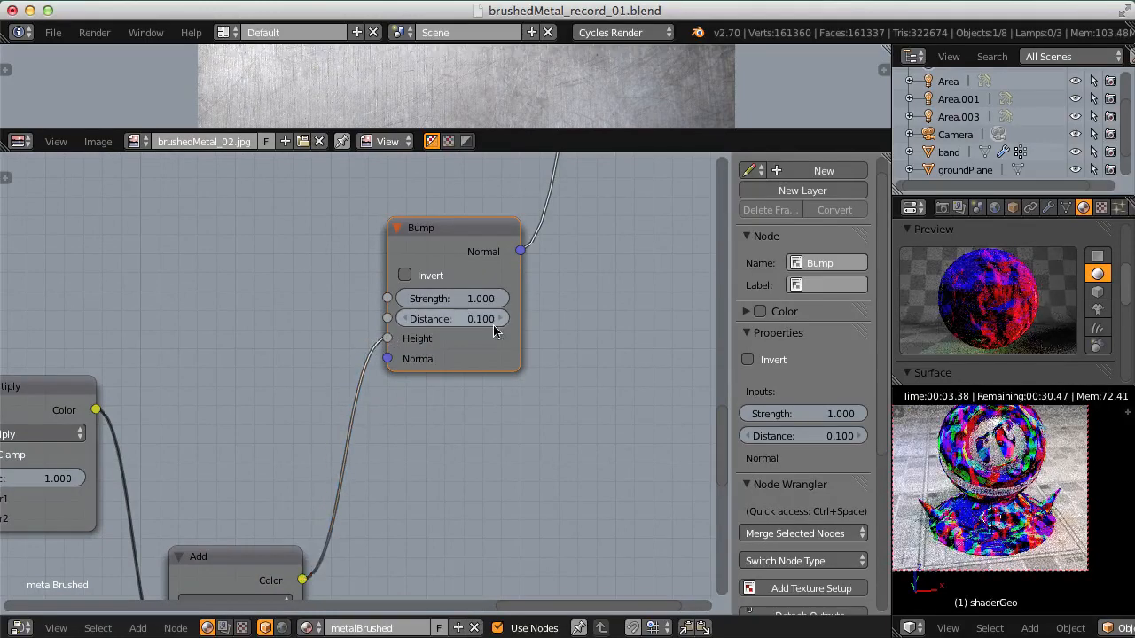
shift+middle_drag(1055, 418, 1039, 475)
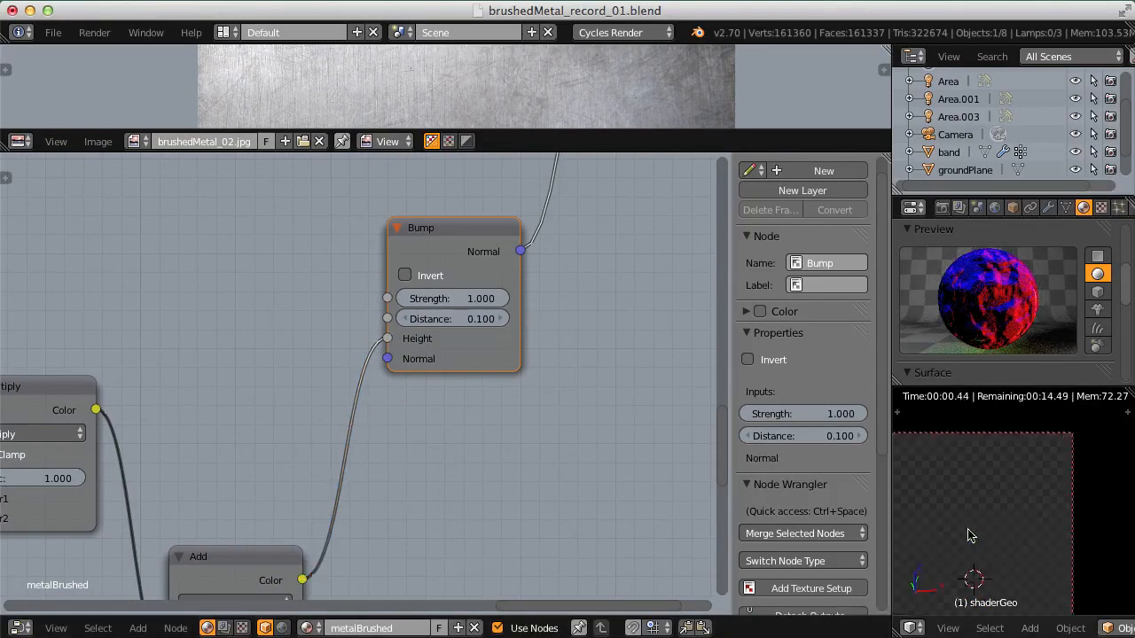
ctrl+middle_drag(970, 535, 917, 605)
Step: Connect the Bump node's Normal output to the Normal input of the Anisotropic BSDF
scroll(482, 234, down, 3)
middle_drag(482, 234, 427, 454)
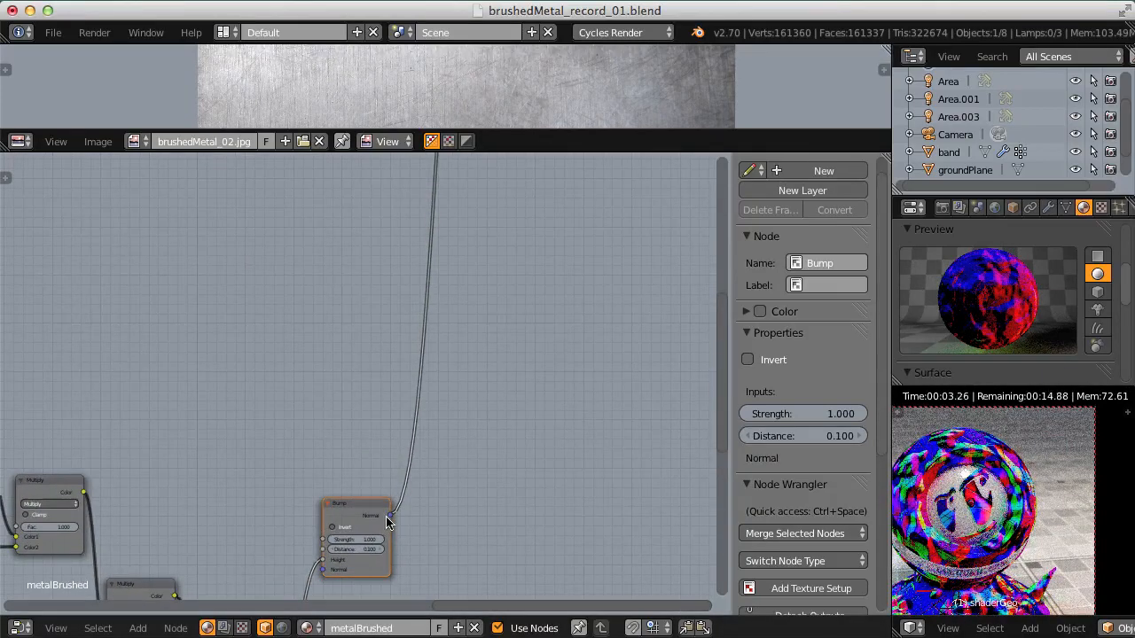
scroll(412, 426, down, 3)
middle_drag(433, 347, 398, 459)
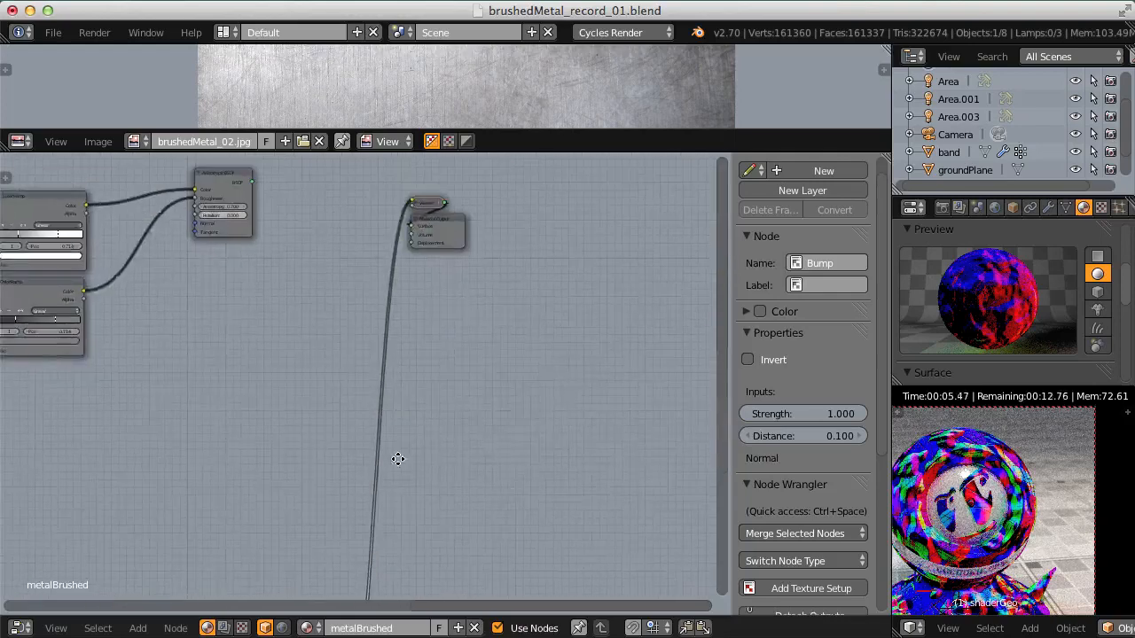
middle_drag(401, 336, 393, 370)
middle_drag(400, 269, 389, 368)
ctrl+middle_drag(389, 369, 374, 395)
middle_drag(374, 395, 396, 280)
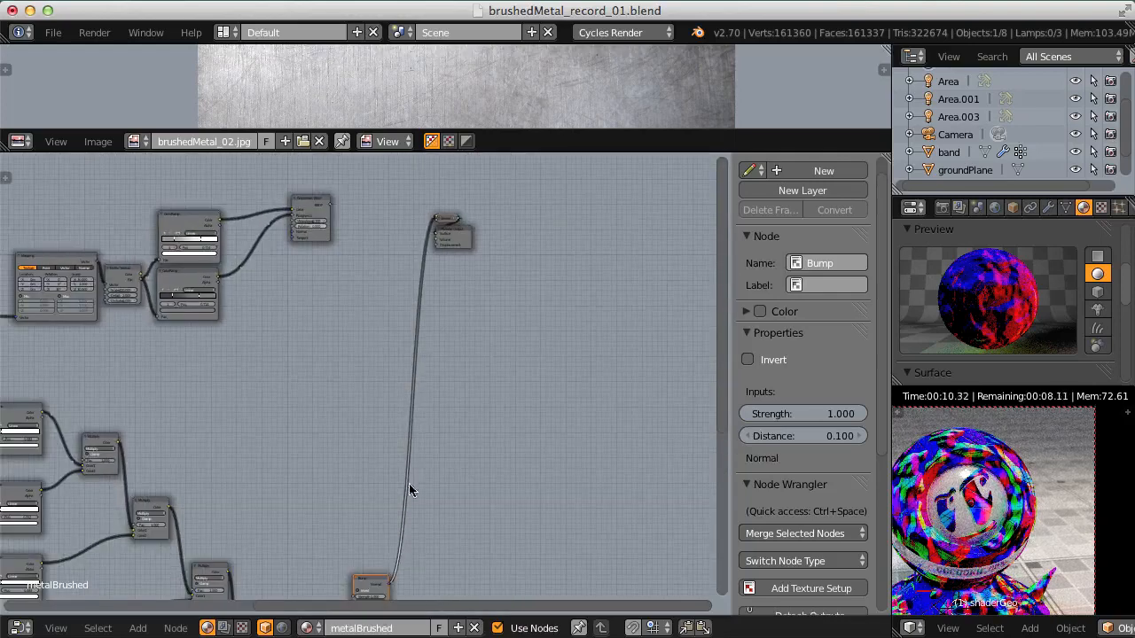
drag(388, 587, 288, 238)
middle_drag(317, 258, 368, 501)
scroll(422, 302, up, 2)
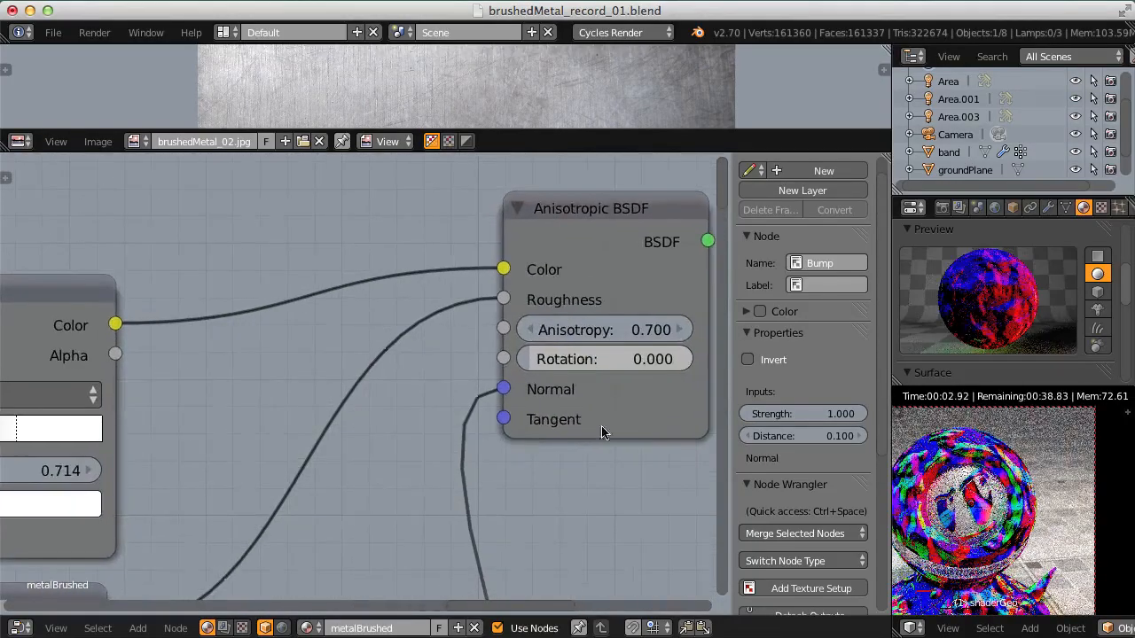
Step: Save the file and route the Anisotropic BSDF to the Material Output's Surface to preview the shader
scroll(540, 435, down, 5)
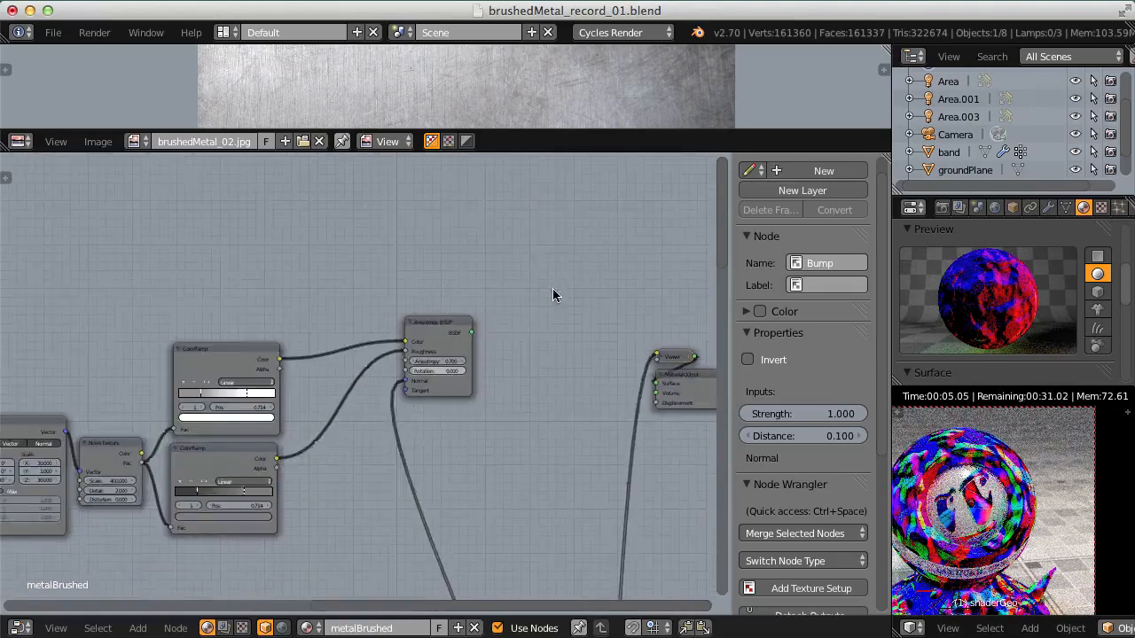
middle_drag(552, 293, 204, 324)
scroll(204, 323, up, 1)
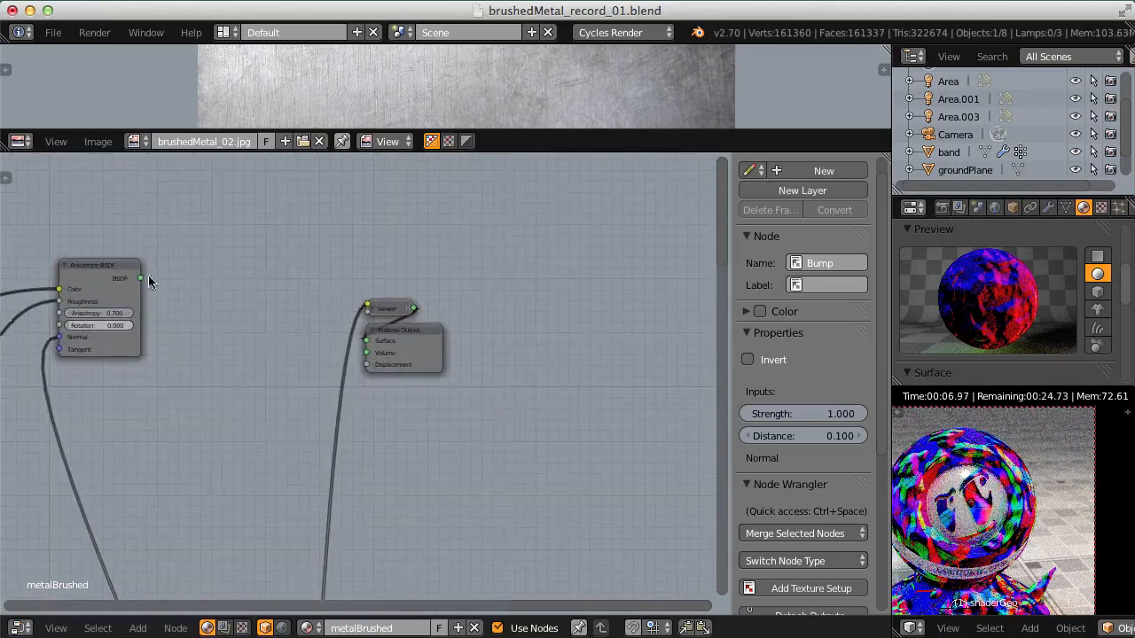
click(114, 271)
key(ctrl+s)
click(206, 268)
middle_drag(207, 274, 379, 304)
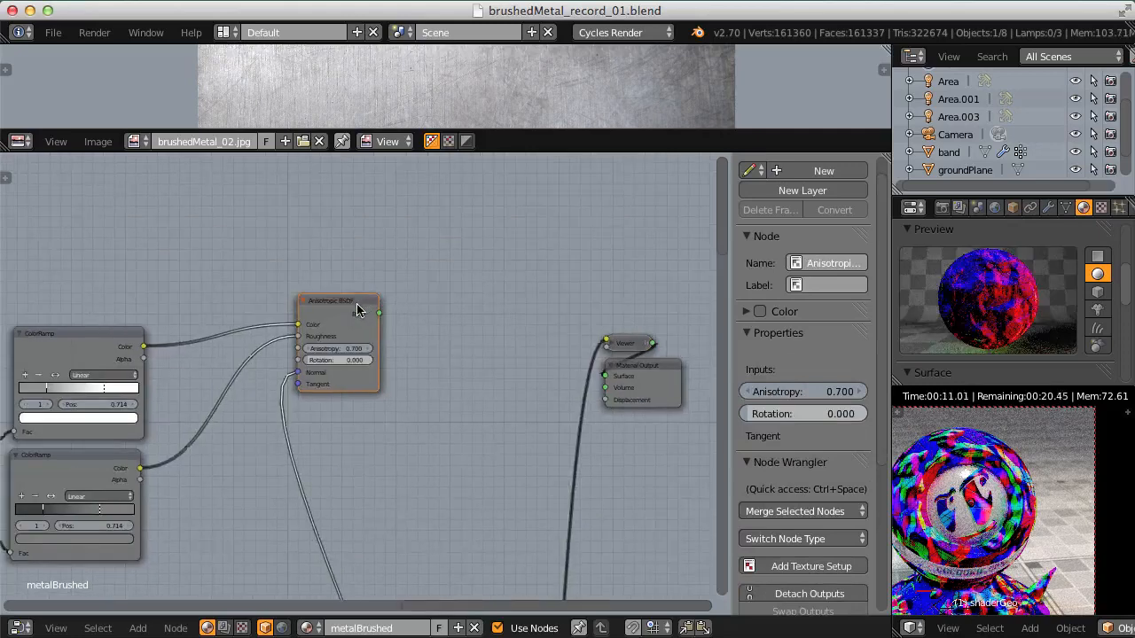
ctrl+shift+click(358, 309)
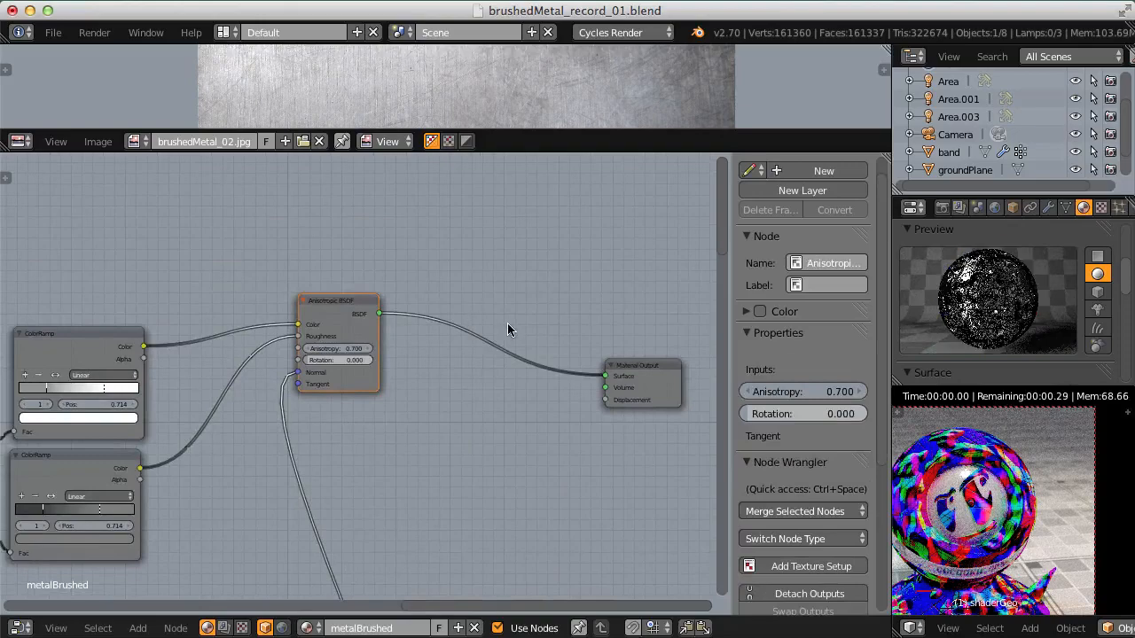
Step: Set the Strength of the Bump node feeding the Anisotropic BSDF to 0.1
scroll(624, 442, down, 14)
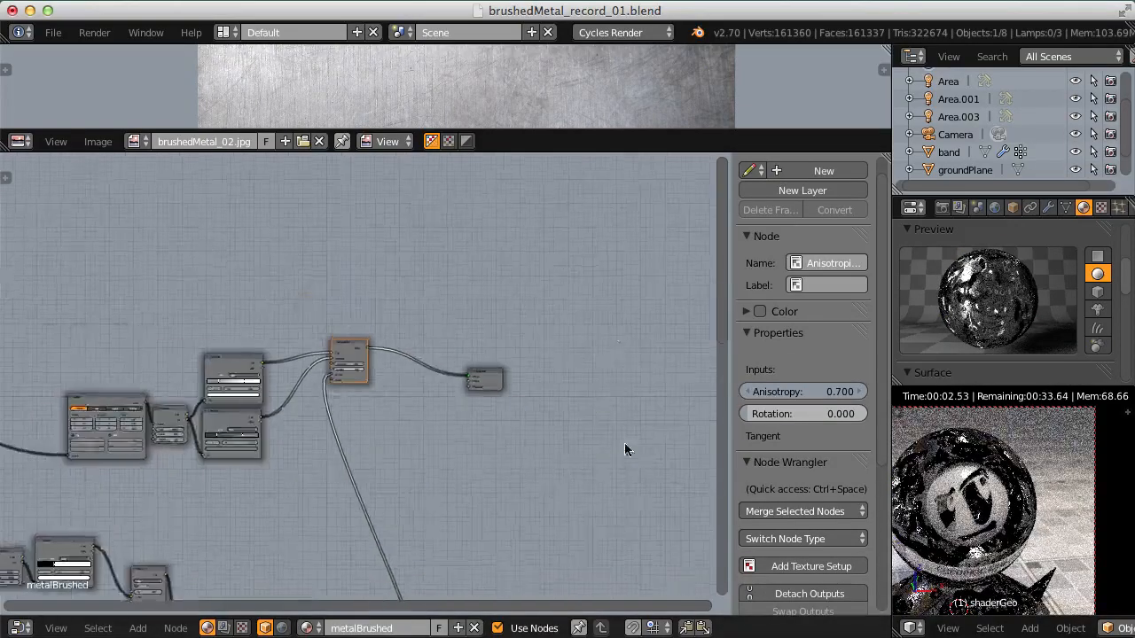
middle_drag(442, 521, 420, 381)
scroll(420, 381, up, 6)
middle_drag(405, 463, 404, 346)
scroll(404, 353, up, 5)
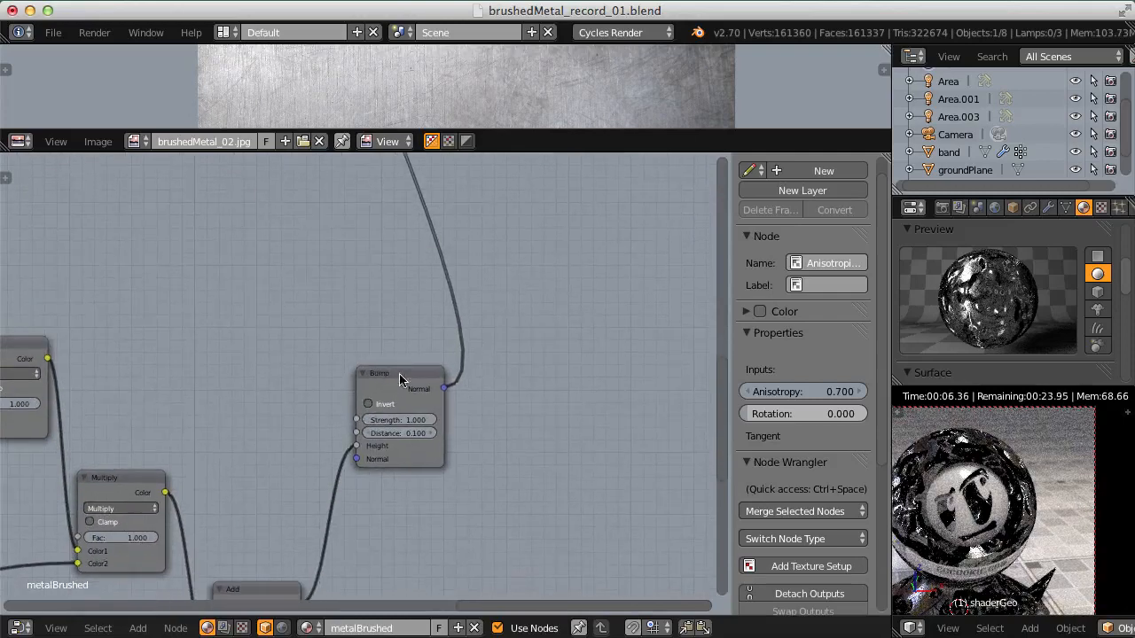
scroll(432, 372, up, 3)
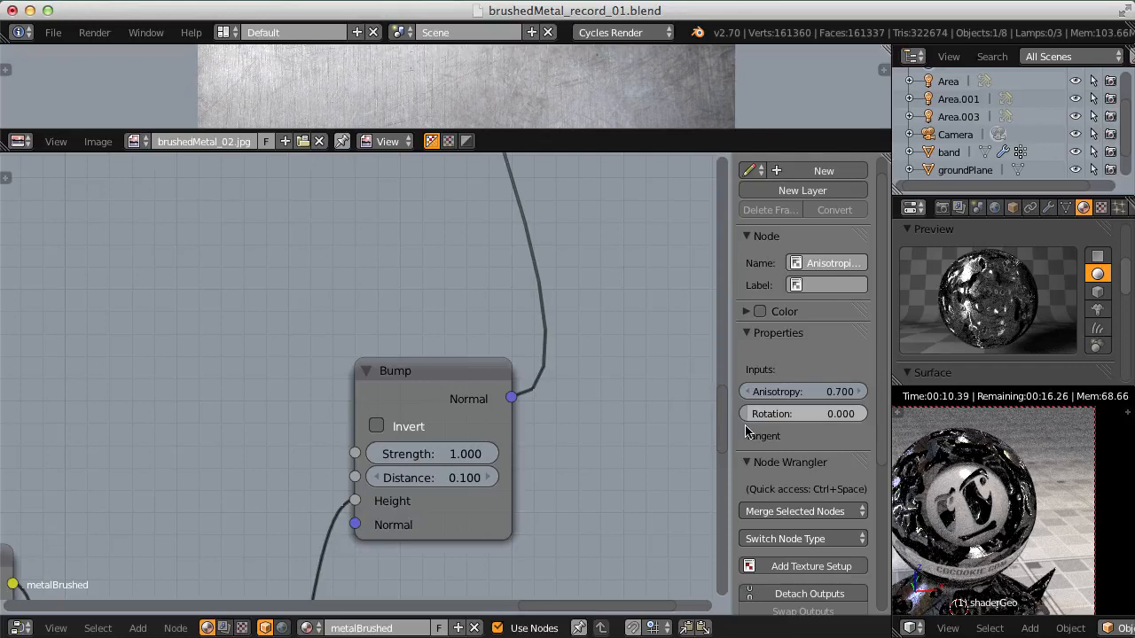
scroll(416, 373, up, 1)
click(440, 467)
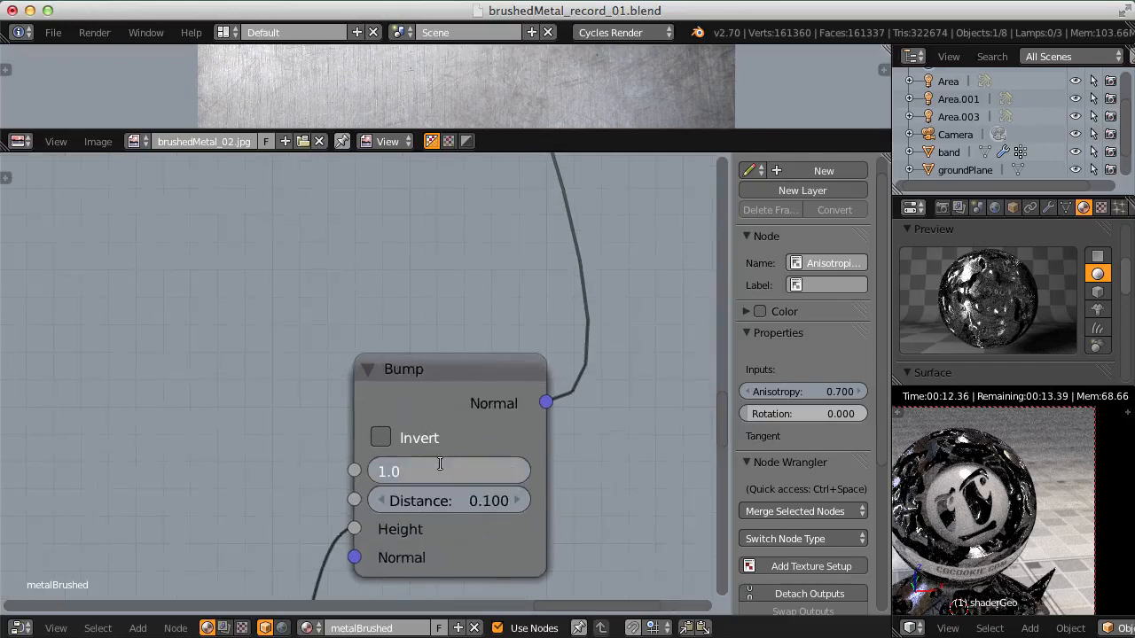
key(Return)
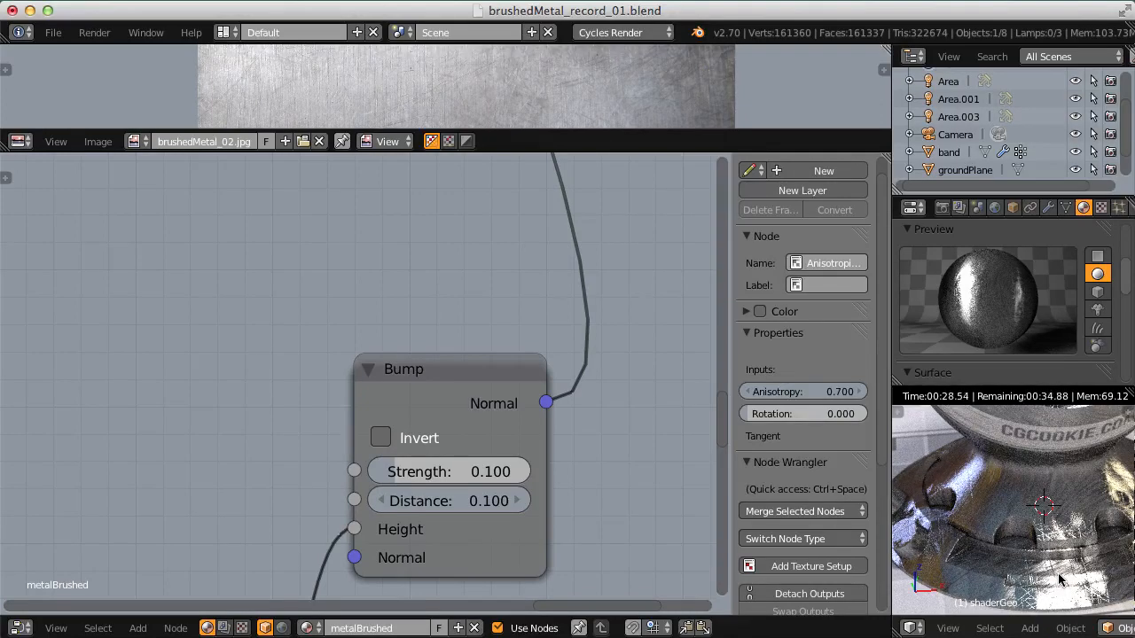
Step: Examine the Add node that feeds the Bump height and trace the Multiply and ColorRamp branches leading into it
scroll(476, 428, down, 8)
middle_drag(407, 484, 469, 324)
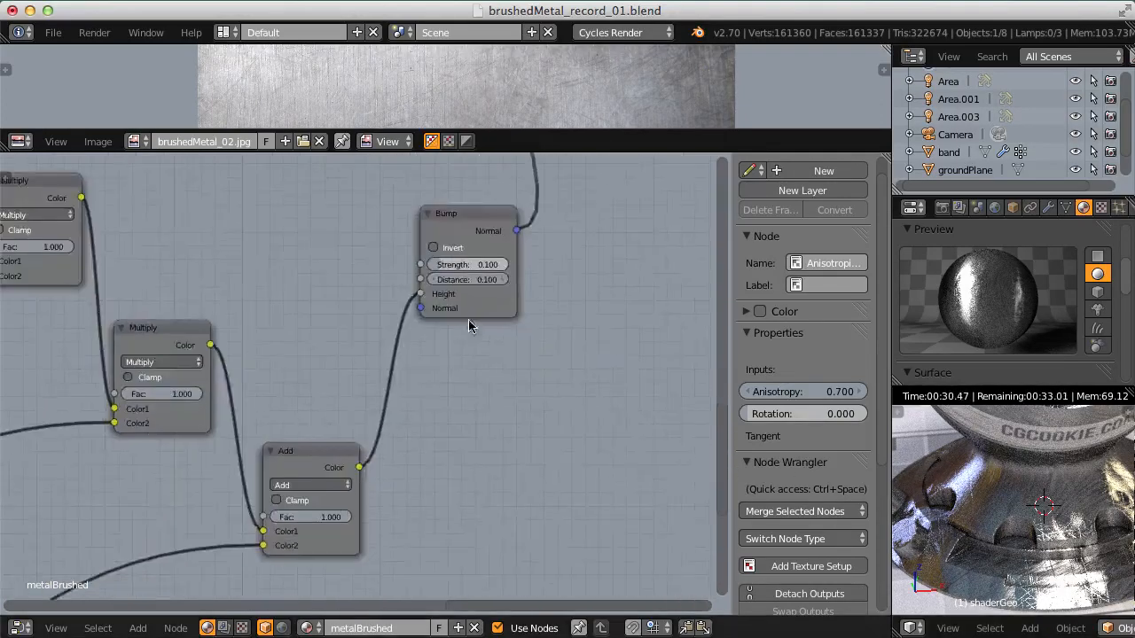
middle_drag(393, 454, 443, 367)
scroll(390, 412, up, 4)
scroll(368, 428, up, 2)
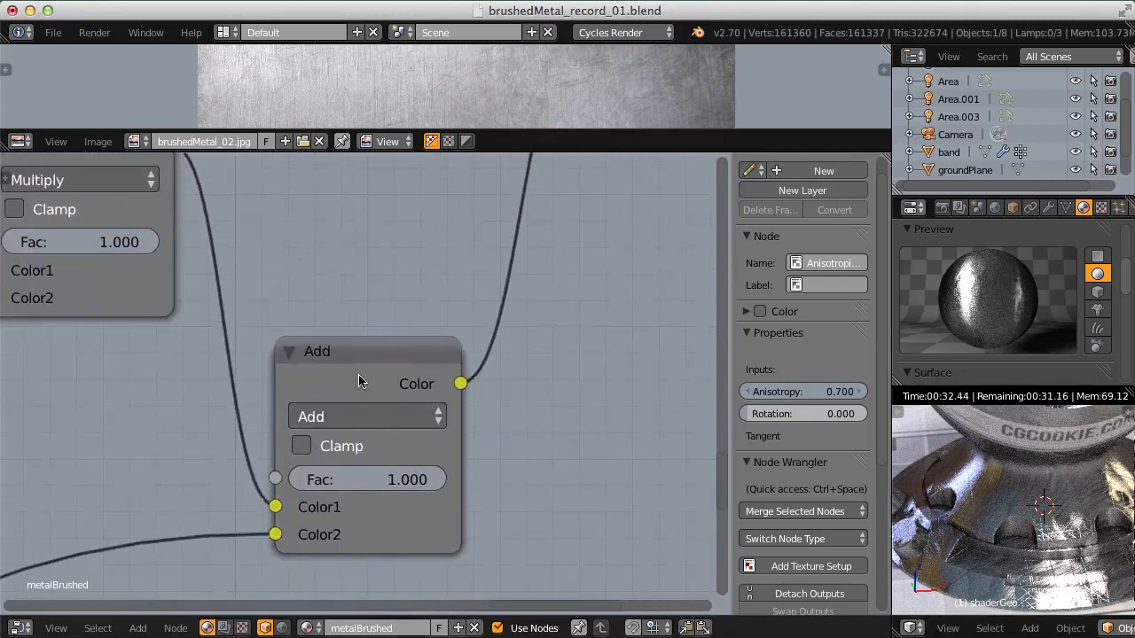
middle_drag(361, 375, 361, 350)
scroll(360, 373, up, 3)
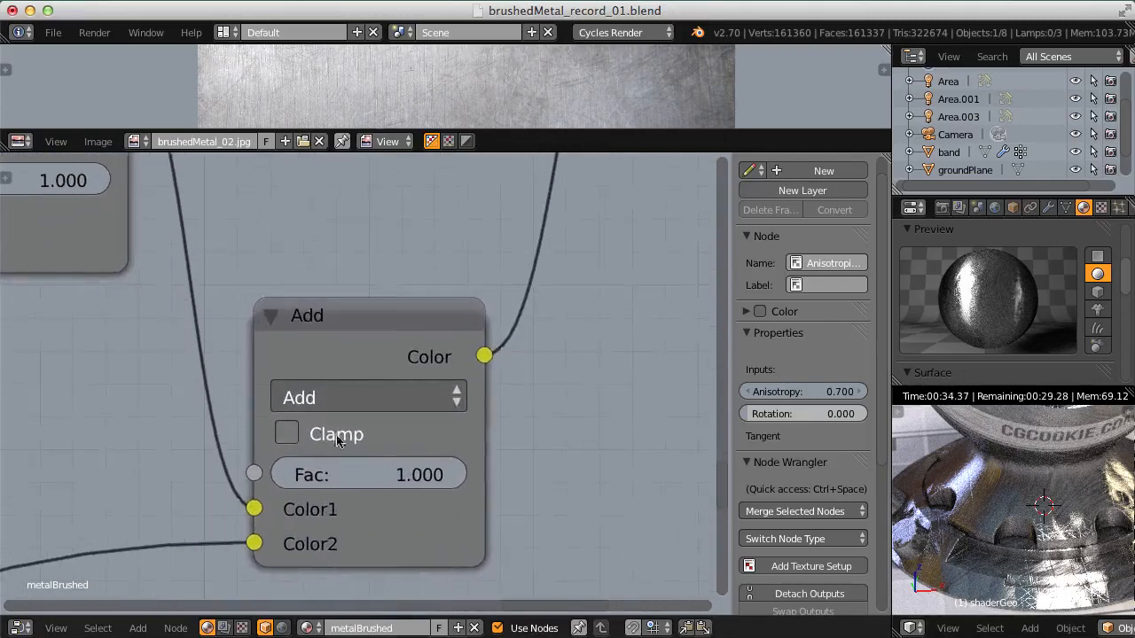
scroll(329, 443, down, 12)
middle_drag(160, 455, 455, 326)
middle_drag(258, 401, 554, 295)
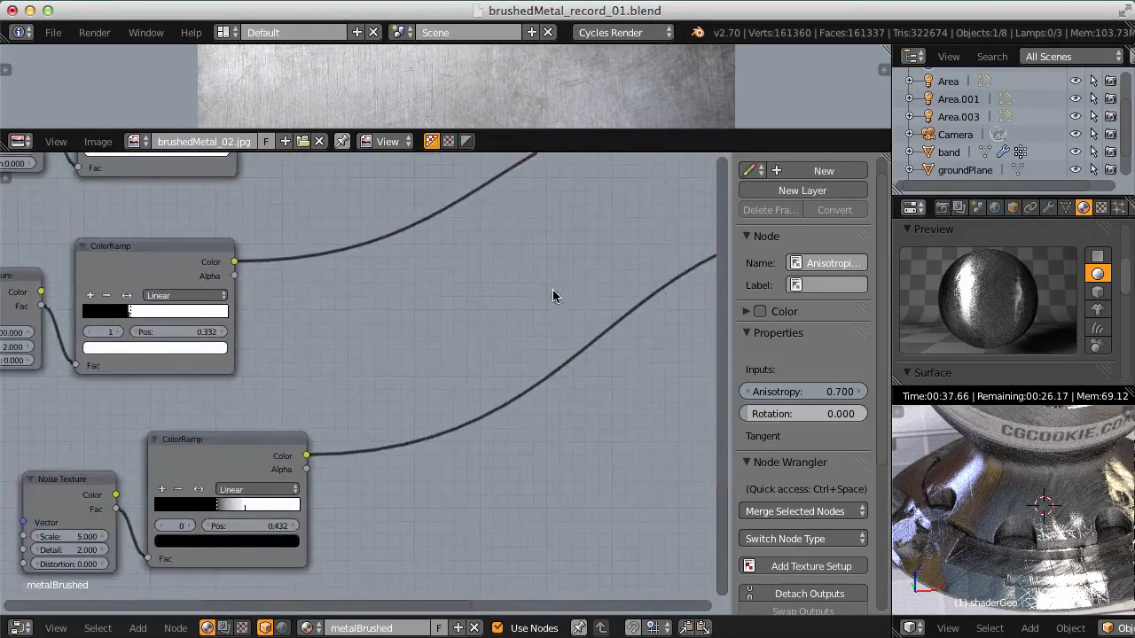
middle_drag(507, 328, 172, 478)
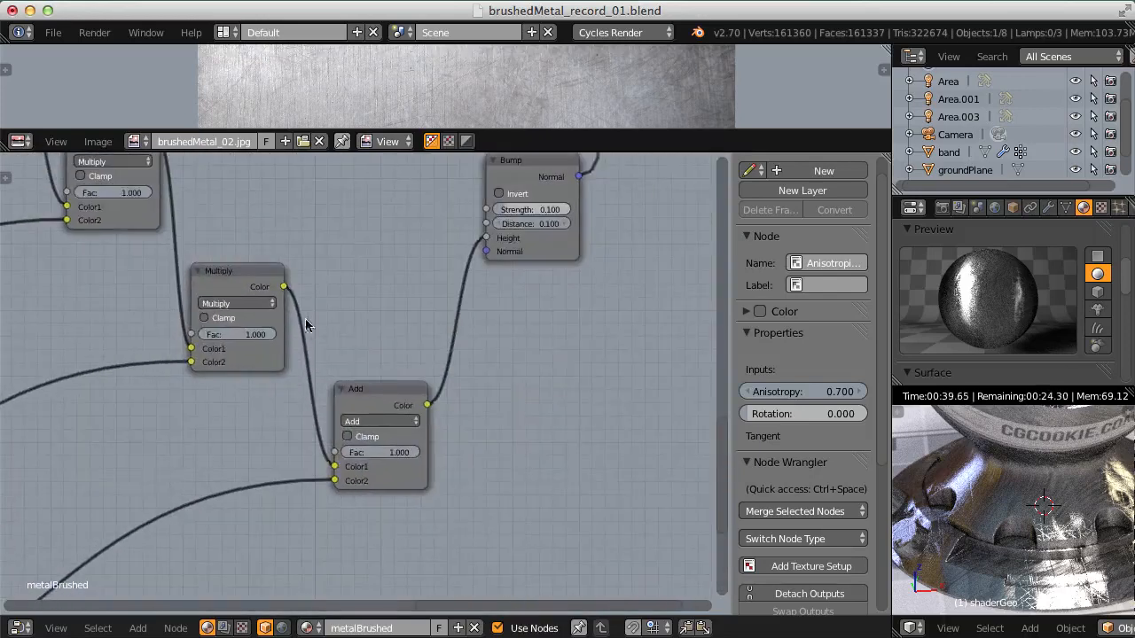
scroll(259, 280, up, 4)
middle_drag(269, 352, 271, 357)
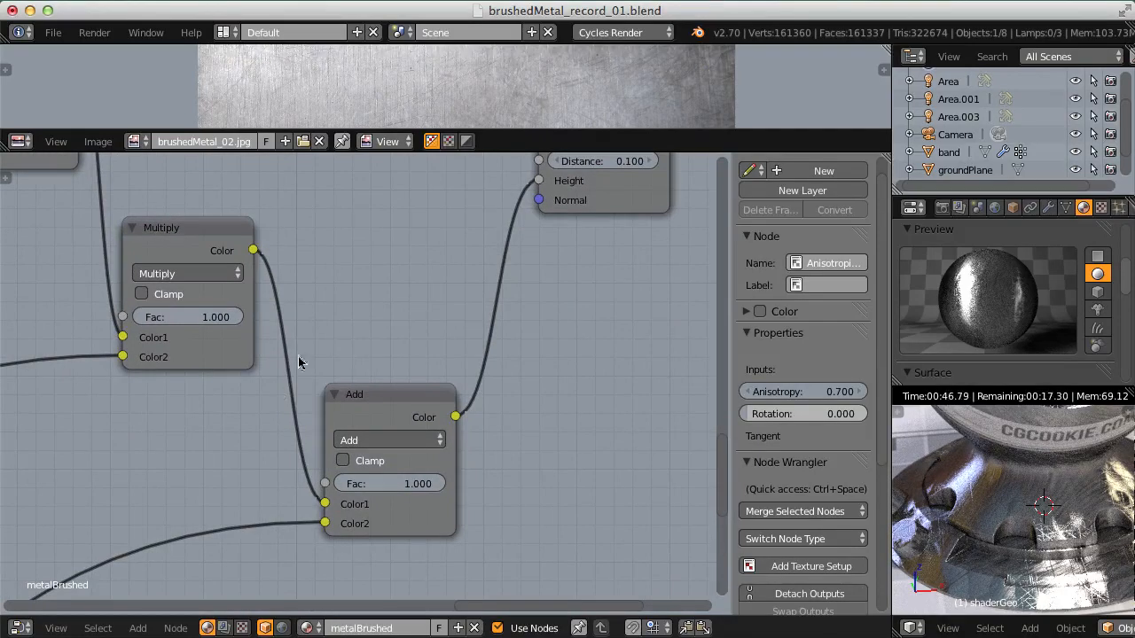
Step: Turn on Clamp for the Add node that combines the multiplied scratches with the noise mask
click(198, 237)
middle_drag(240, 460, 303, 368)
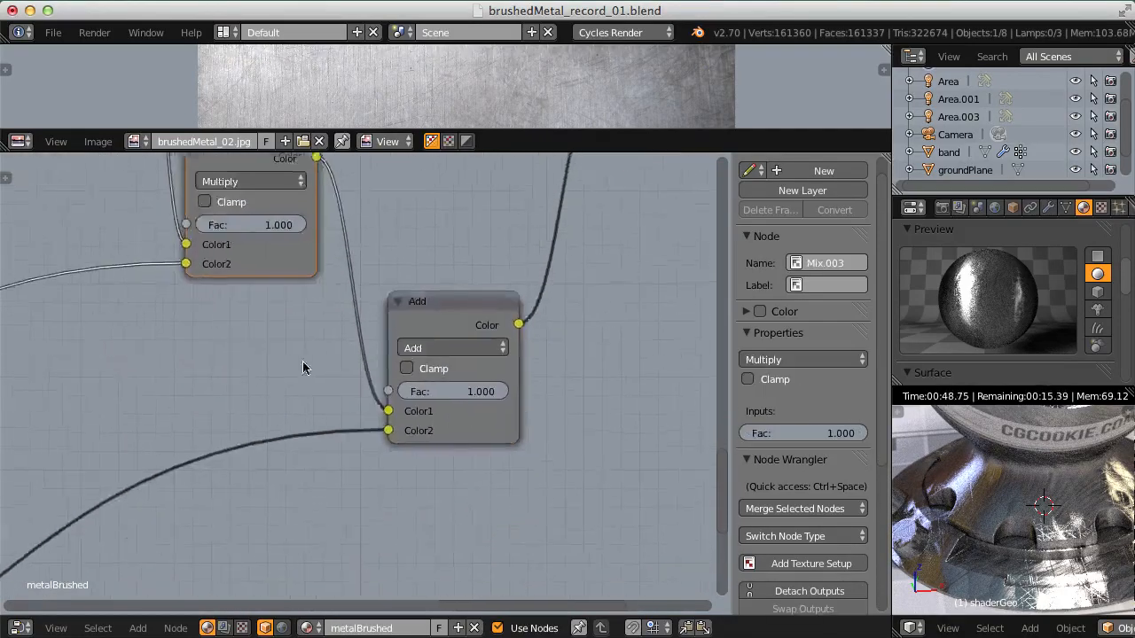
scroll(303, 368, down, 4)
middle_drag(102, 461, 438, 297)
middle_drag(66, 476, 111, 463)
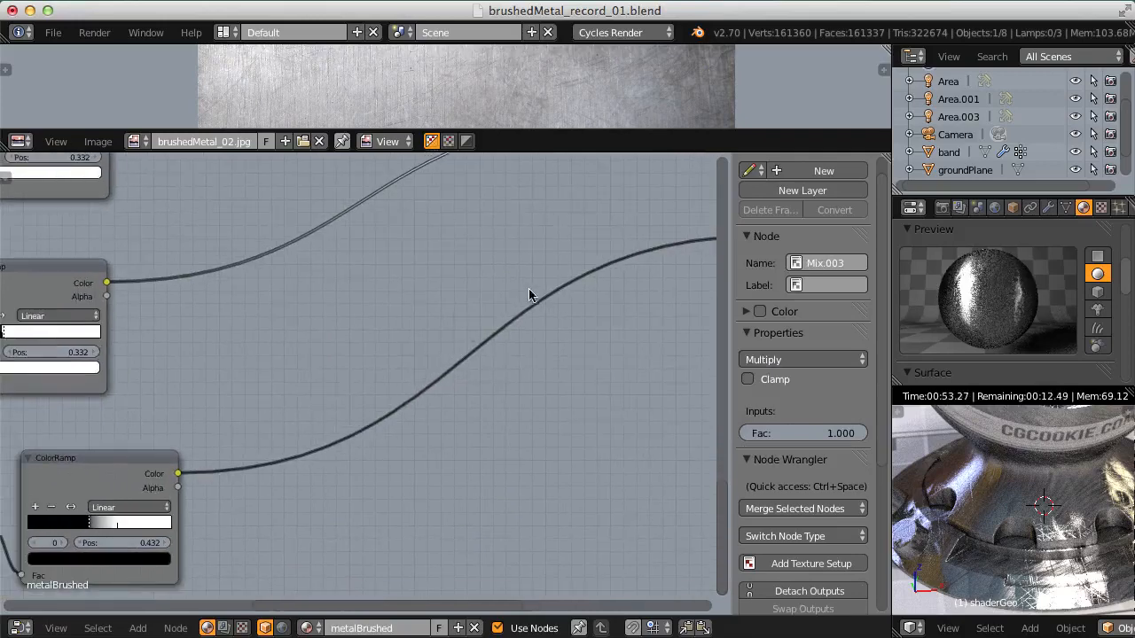
middle_drag(720, 179, 398, 388)
scroll(399, 387, up, 1)
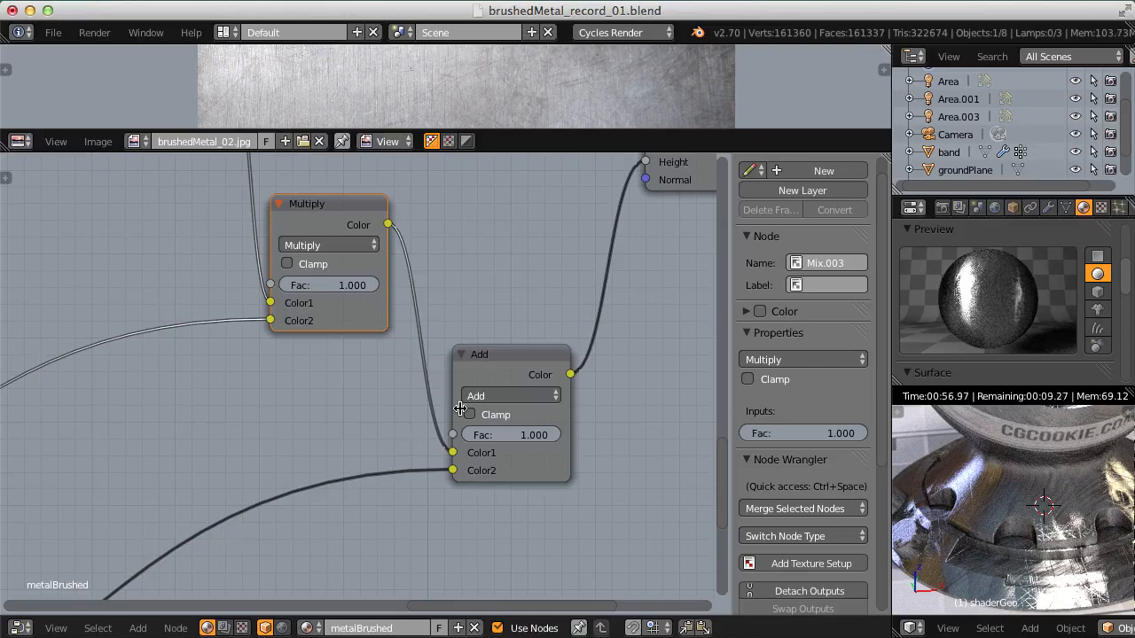
scroll(460, 409, up, 2)
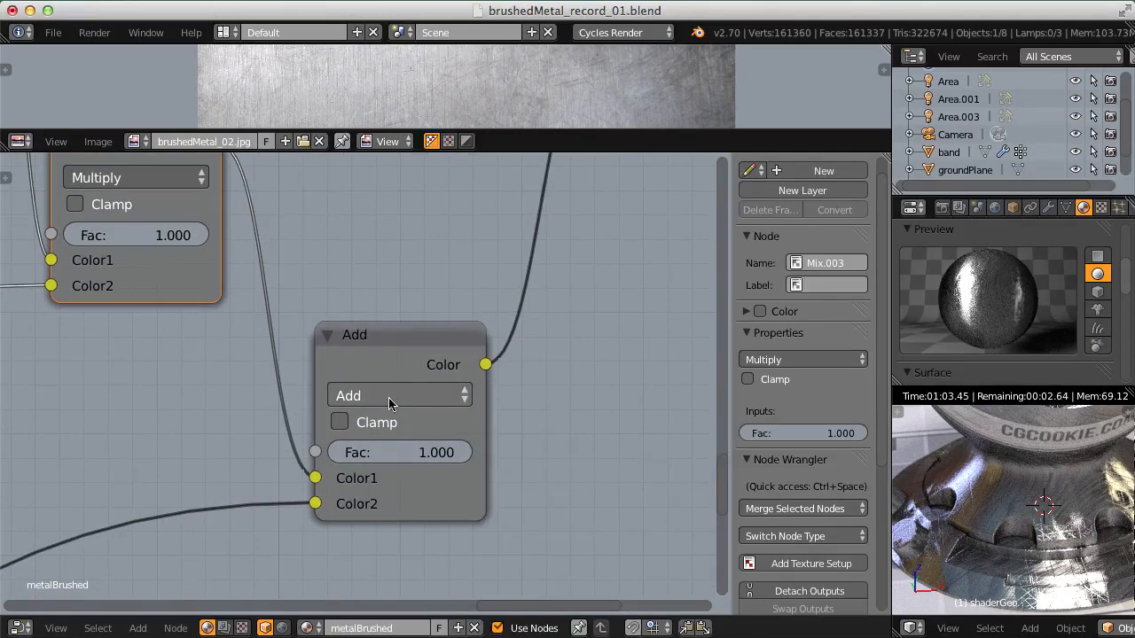
click(340, 423)
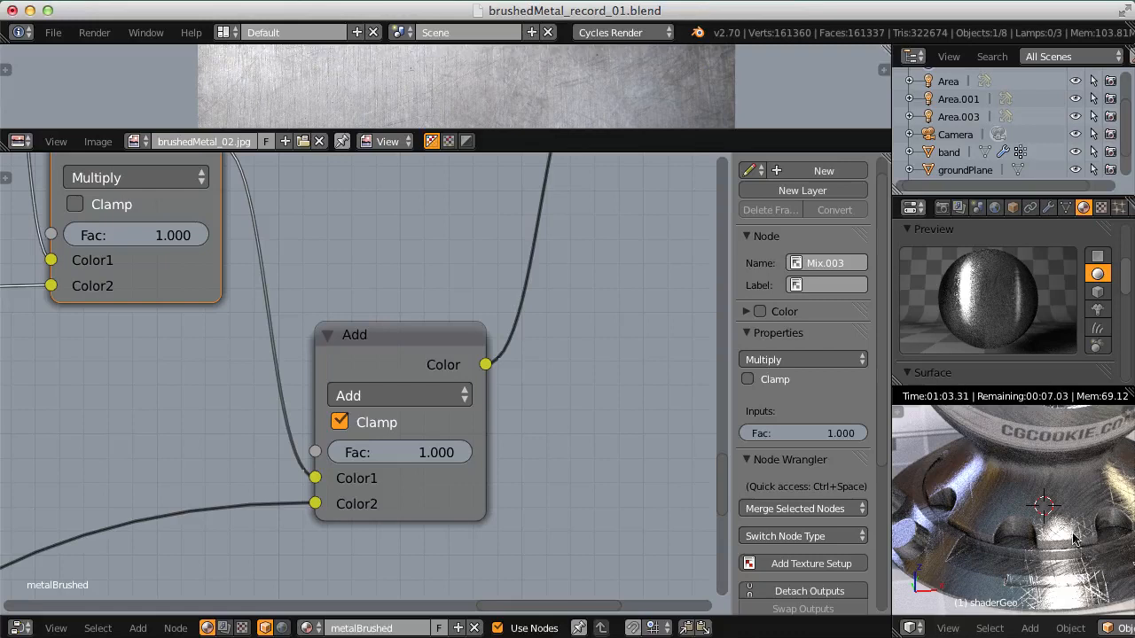
Step: Bring up the render Dimensions settings and render a still image of the scene
click(941, 207)
mouse_move(1120, 249)
mouse_down()
mouse_move(1125, 269)
mouse_move(1126, 258)
mouse_up()
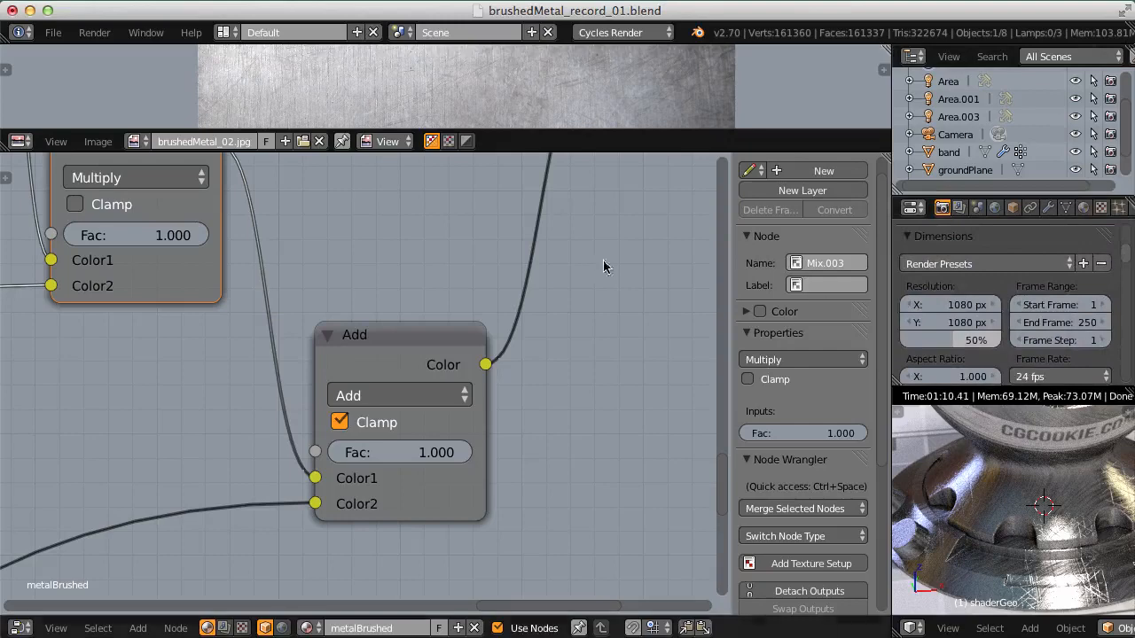
click(94, 34)
click(129, 54)
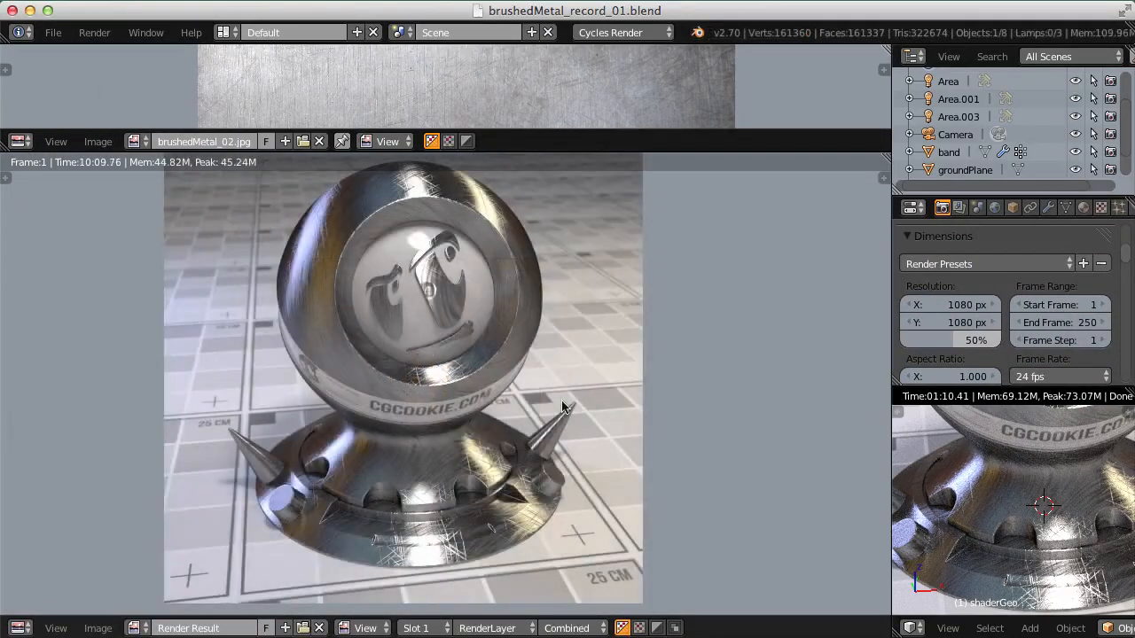
Step: Inspect the rendered shader ball up close, checking the scratches on the sphere, the inset face and the base
middle_drag(563, 408, 595, 305)
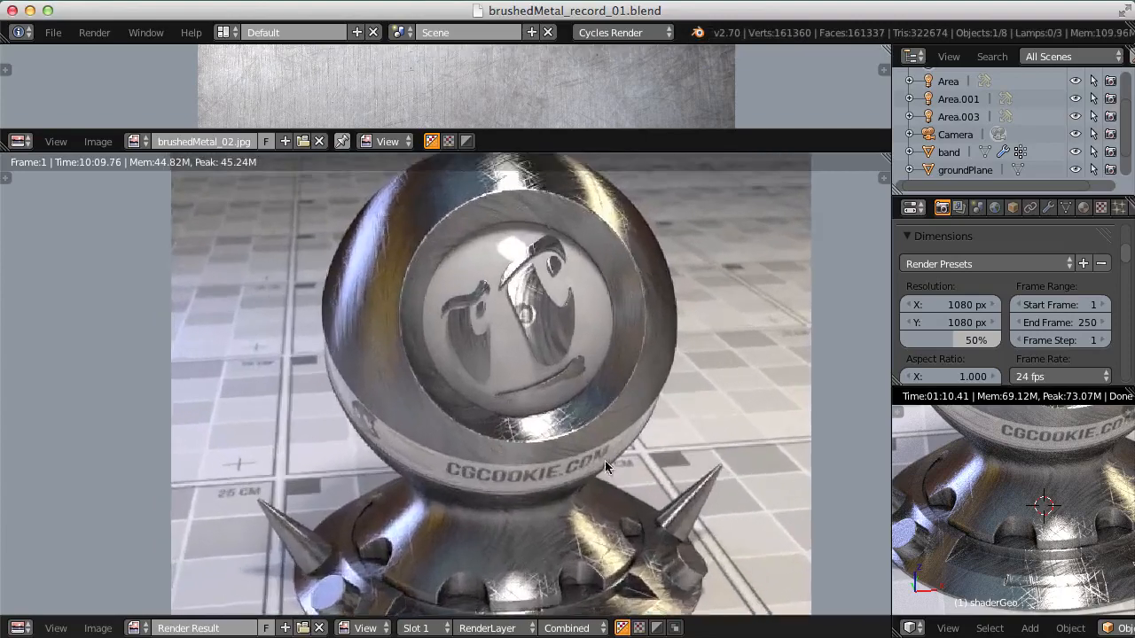
mouse_move(588, 251)
middle_down()
mouse_move(564, 355)
mouse_move(576, 257)
middle_up()
ctrl+middle_drag(516, 532, 527, 444)
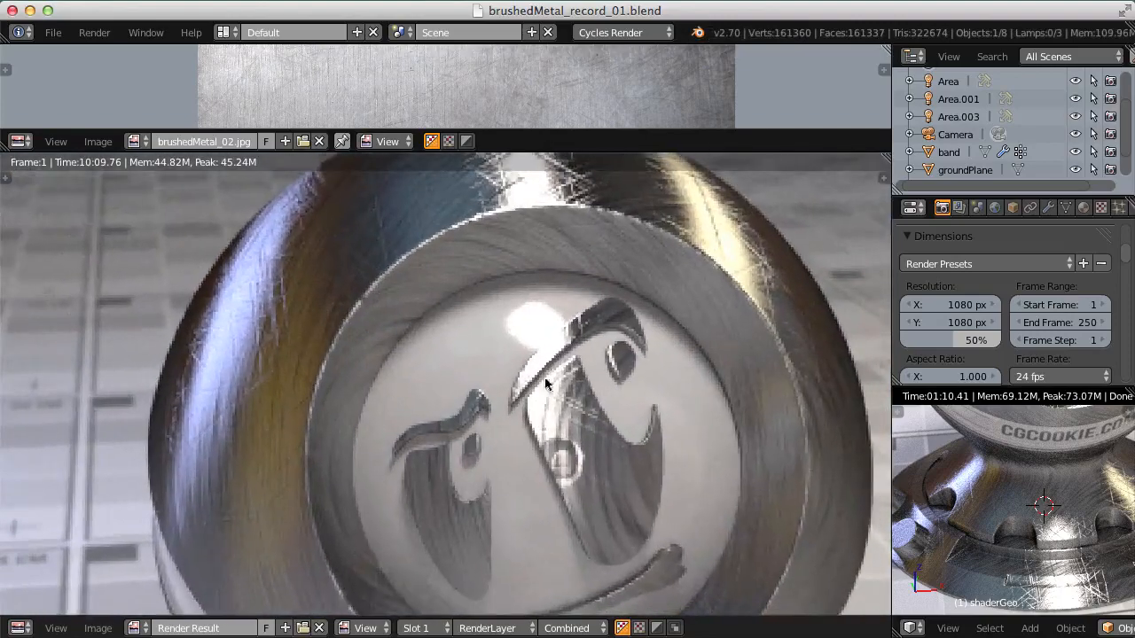
middle_drag(550, 372, 515, 458)
ctrl+middle_drag(594, 470, 578, 542)
middle_drag(578, 538, 601, 350)
scroll(604, 407, down, 1)
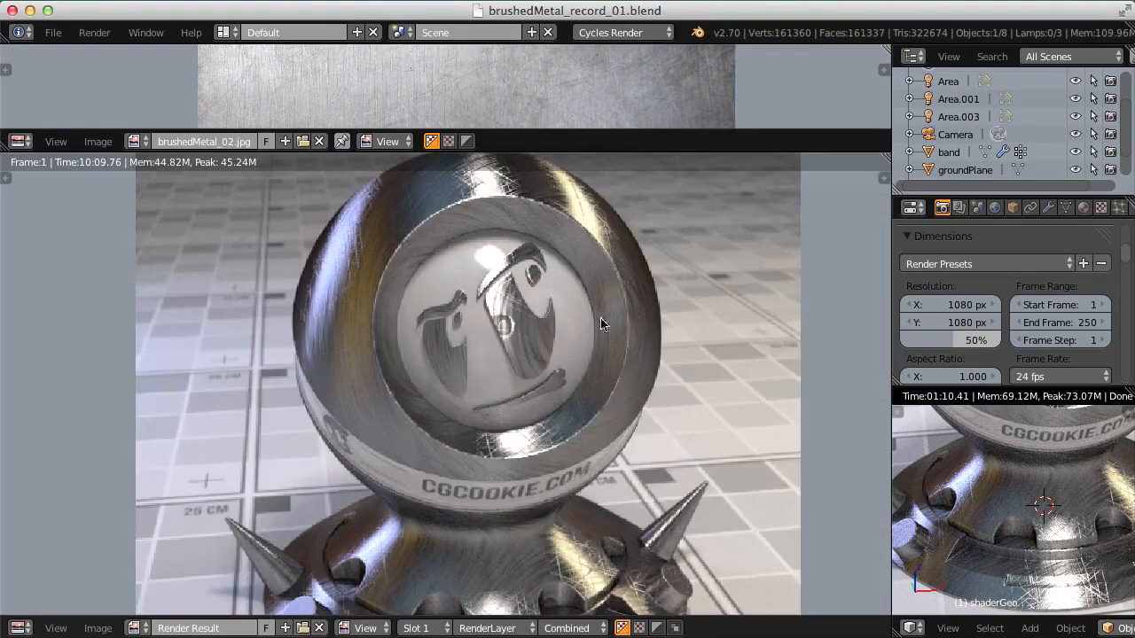
scroll(601, 324, up, 4)
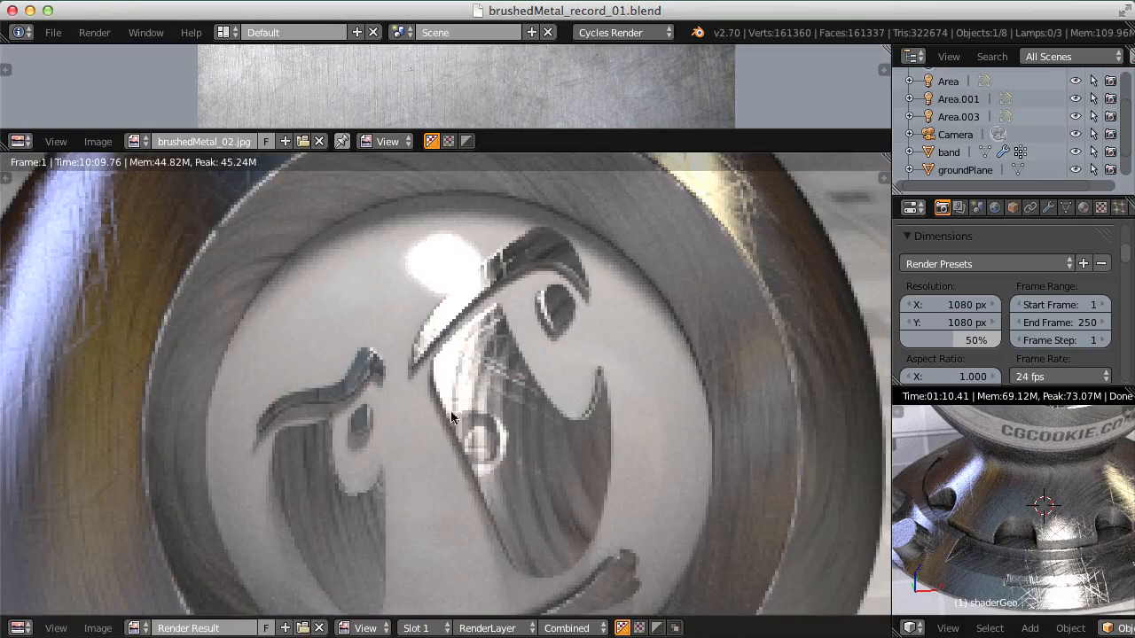
scroll(504, 414, down, 3)
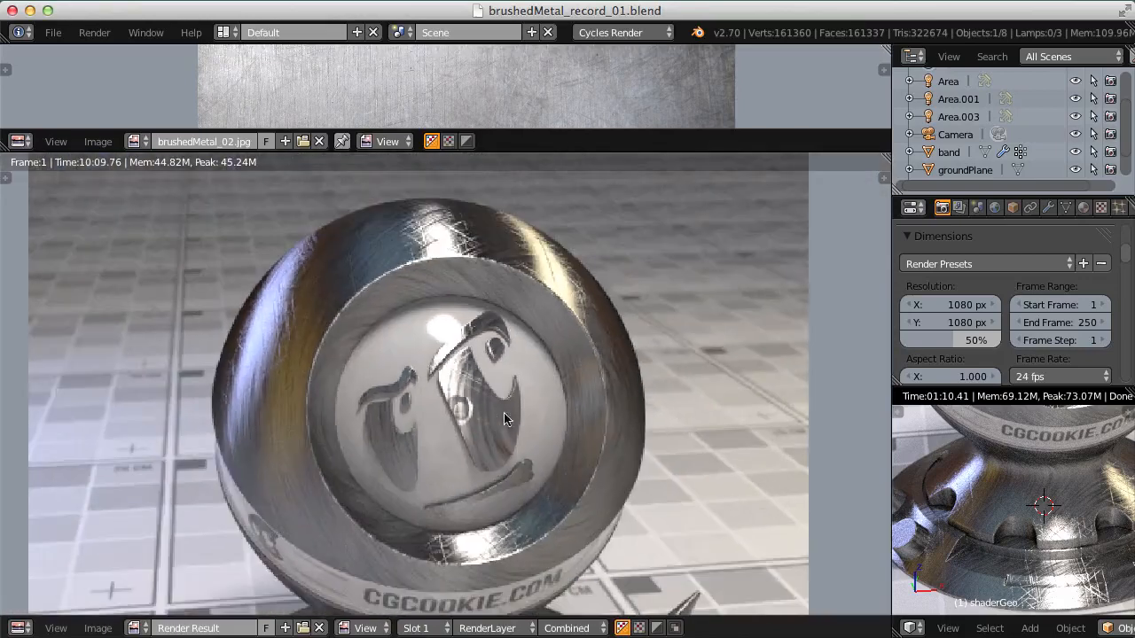
middle_drag(504, 420, 508, 370)
scroll(493, 410, down, 2)
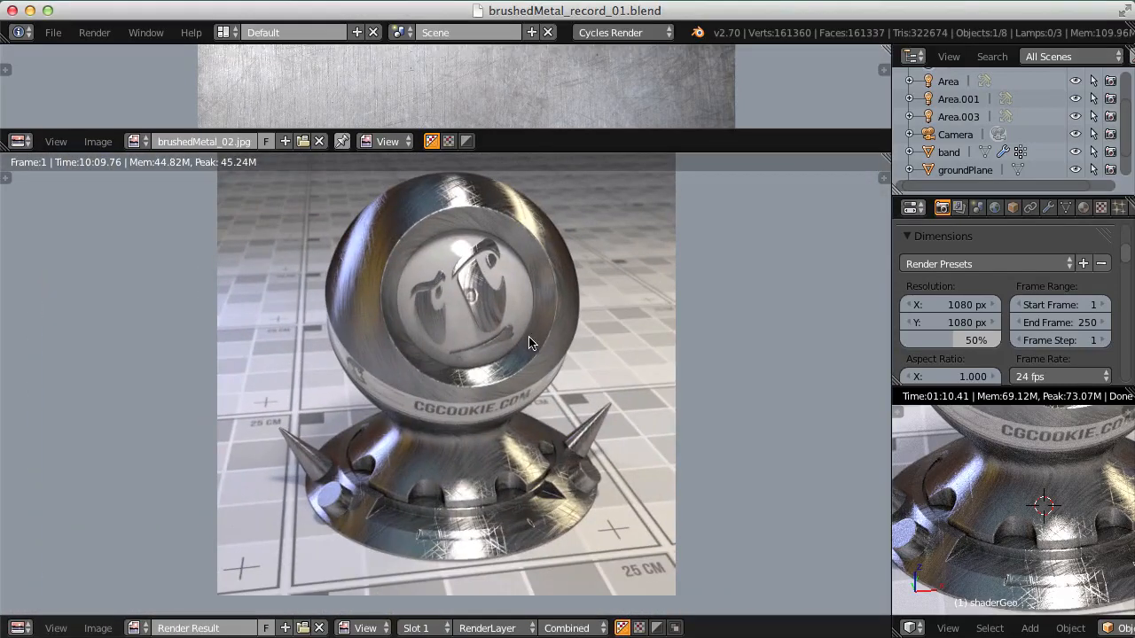
Step: Switch the render result to Slot 2 and return the area to the Node Editor
click(417, 628)
click(430, 594)
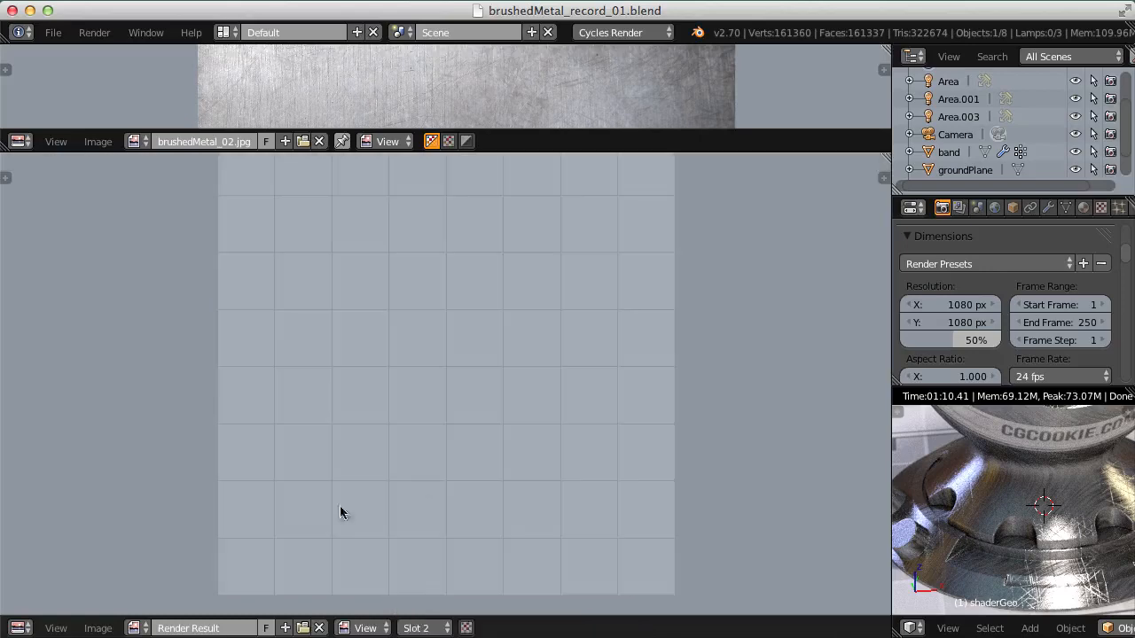
click(18, 627)
click(53, 411)
scroll(398, 375, down, 3)
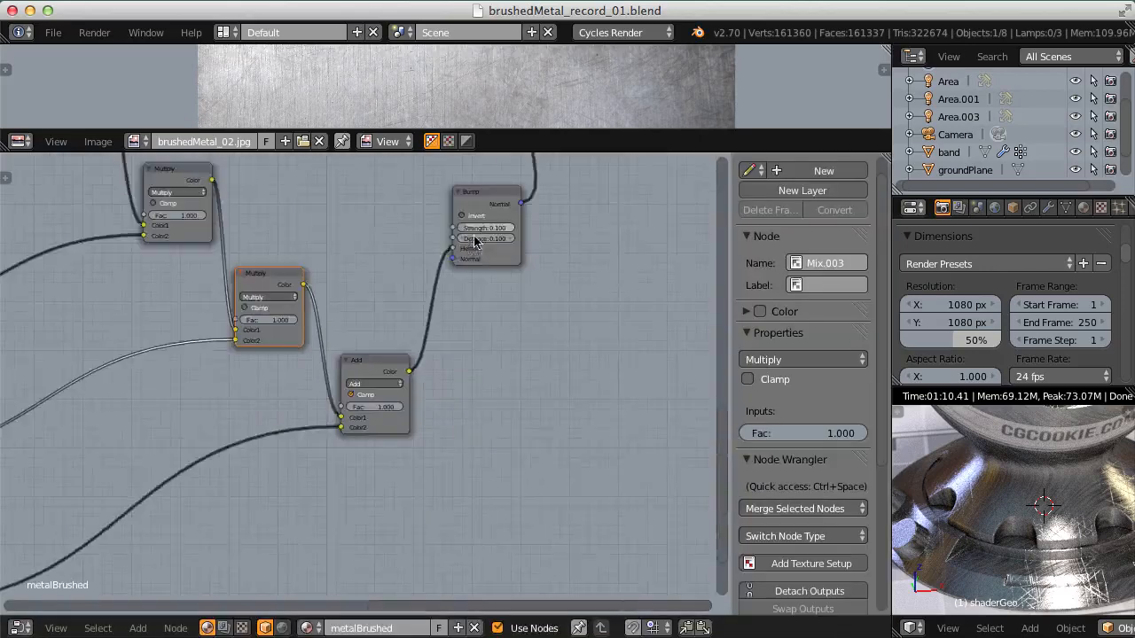
Step: Set the Bump node's Strength to 0.075
middle_drag(488, 232, 362, 435)
scroll(359, 439, up, 8)
click(355, 443)
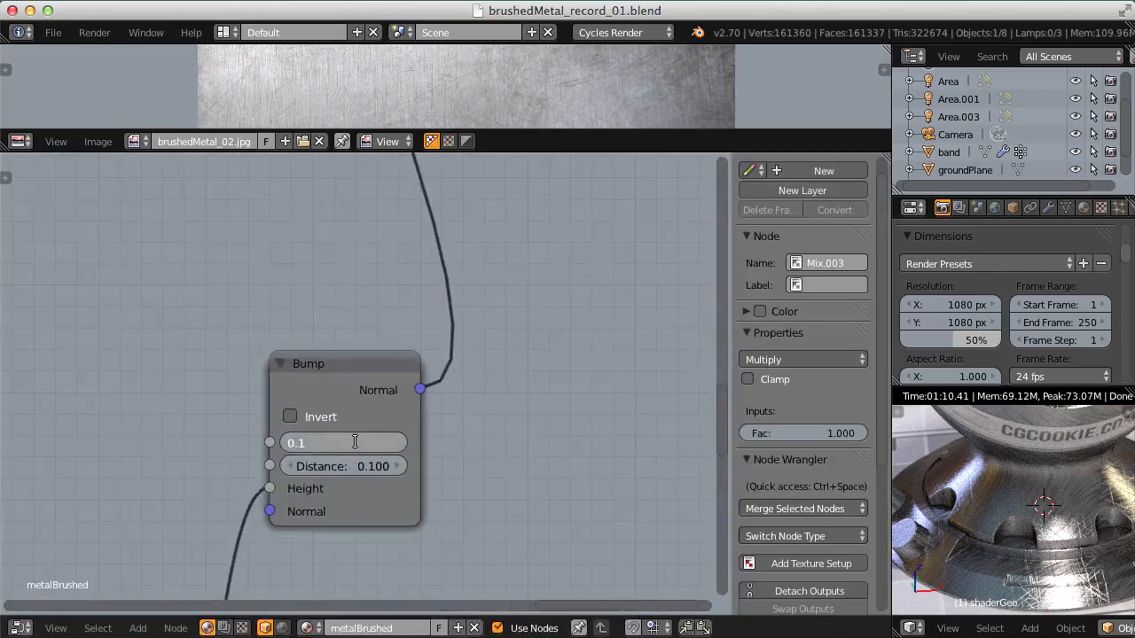
text(.075)
key(Return)
Step: Preview the output of the last Multiply node in the scratch chain on the sphere's face in the rendered view
scroll(349, 316, down, 4)
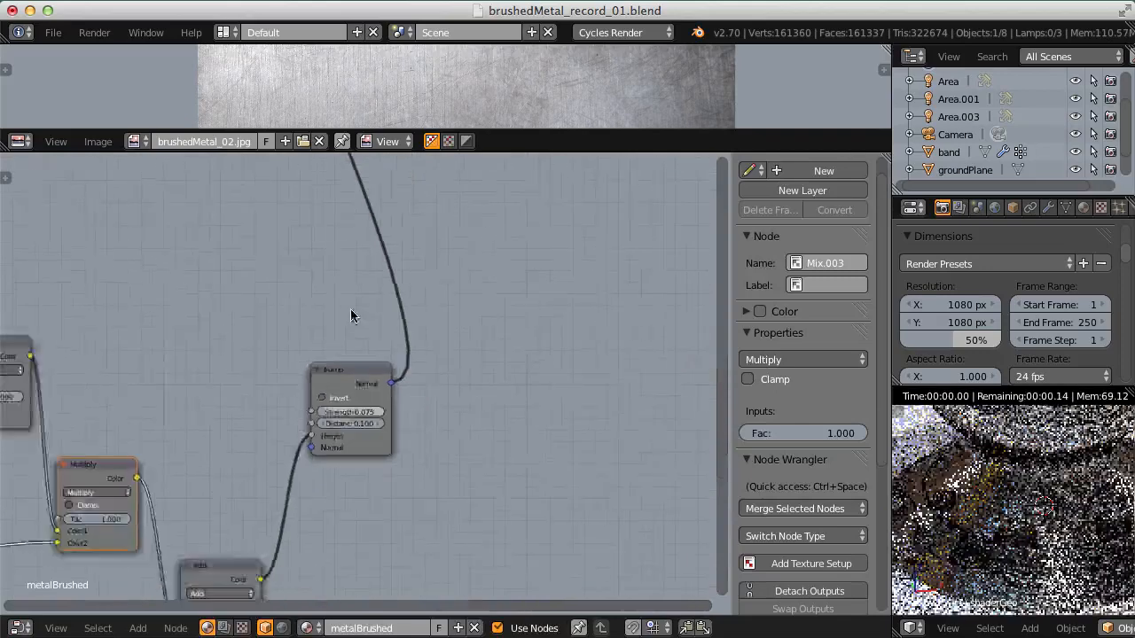
middle_drag(220, 412, 386, 428)
shift+middle_drag(1056, 427, 1024, 522)
ctrl+shift+click(346, 457)
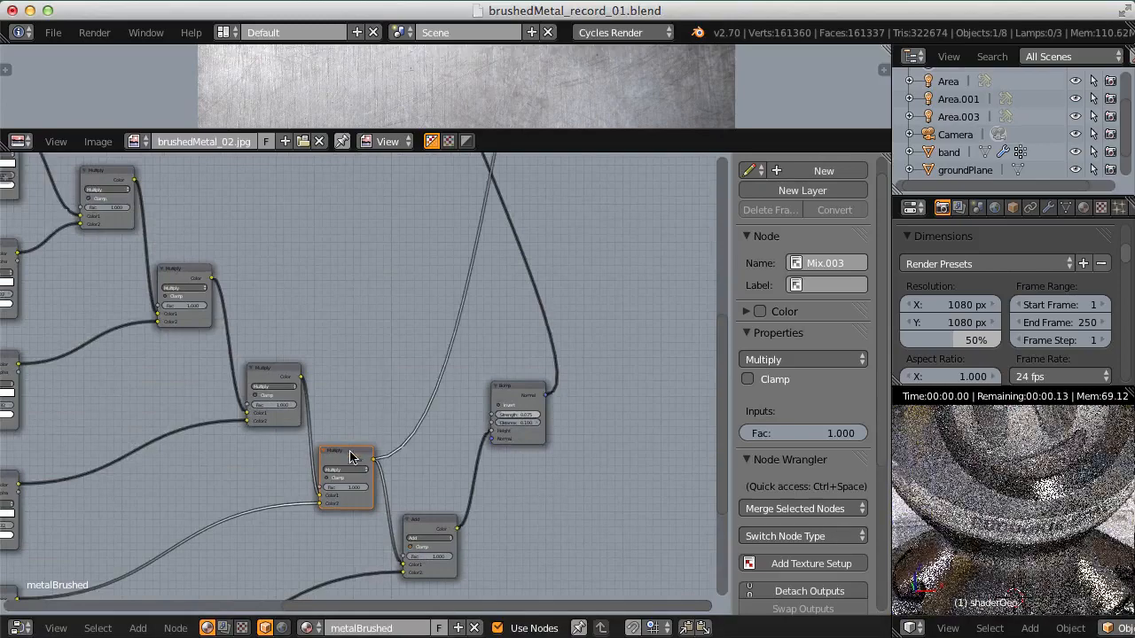
scroll(1006, 458, down, 2)
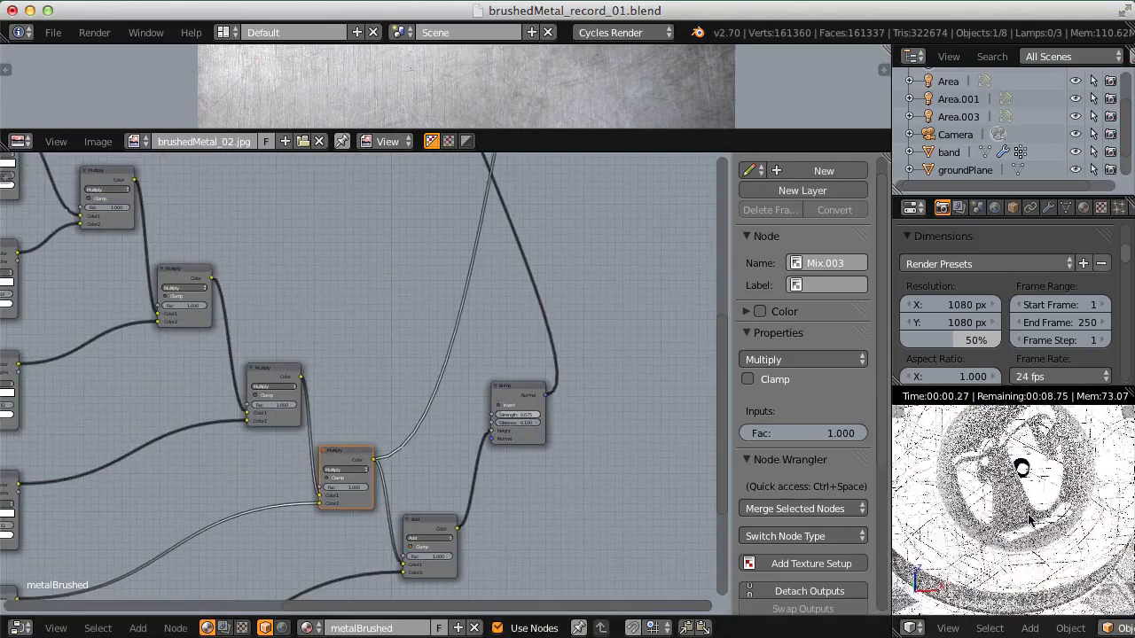
Step: Try a Scale of 500 on the Noise Texture in the lowest mapped scratch row and settle on 400
middle_drag(320, 483, 588, 345)
middle_drag(387, 398, 578, 312)
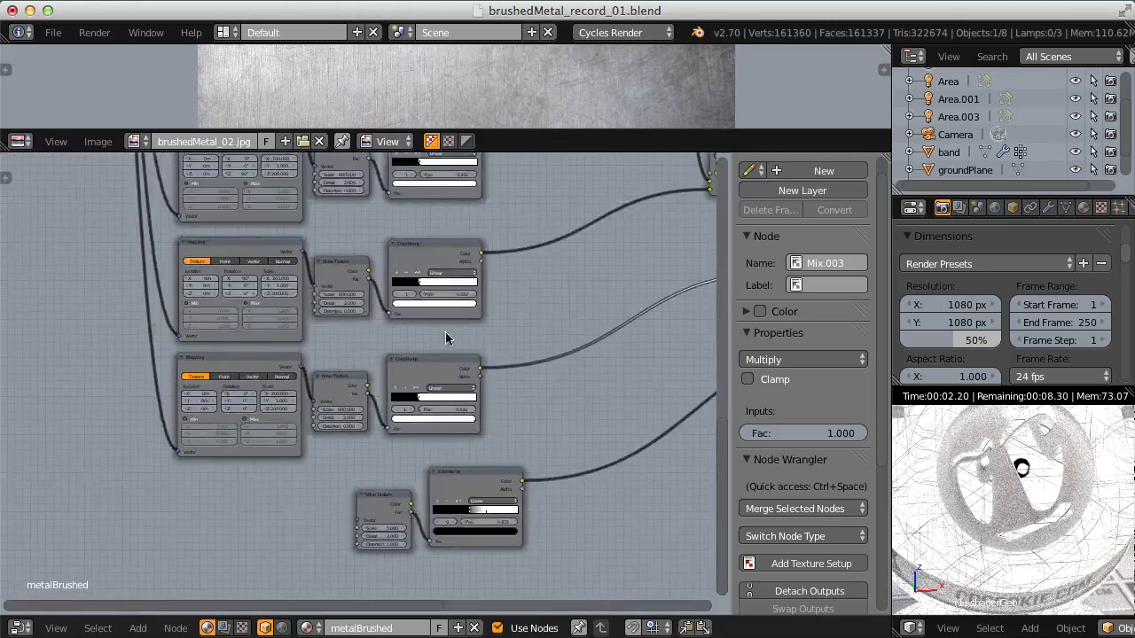
scroll(446, 335, up, 8)
scroll(305, 445, up, 4)
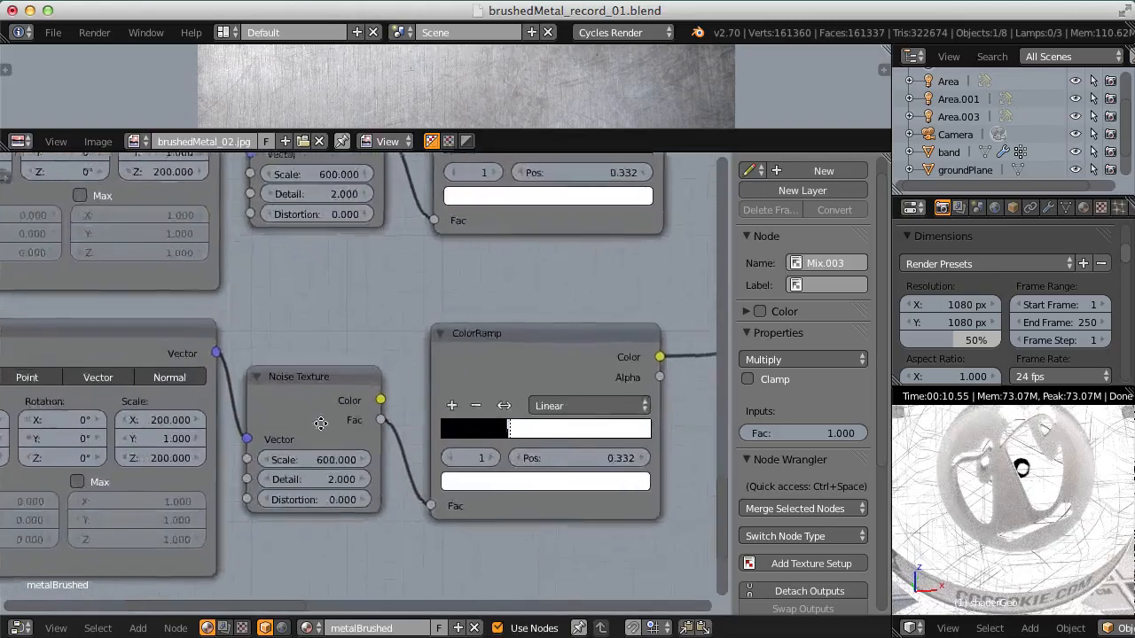
click(316, 455)
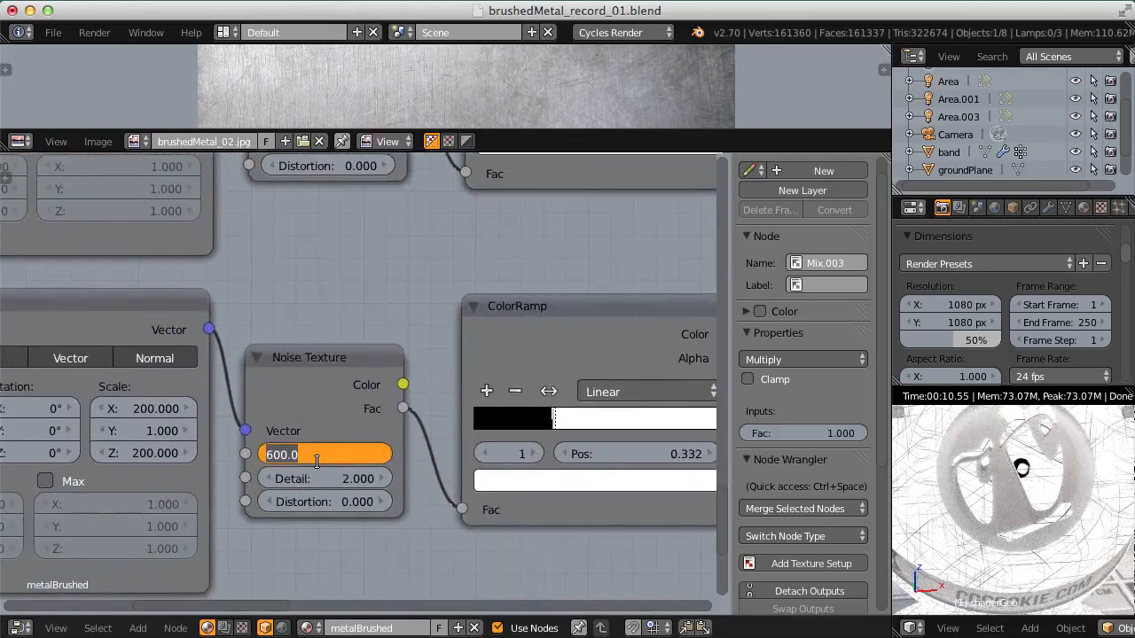
text(500)
key(Return)
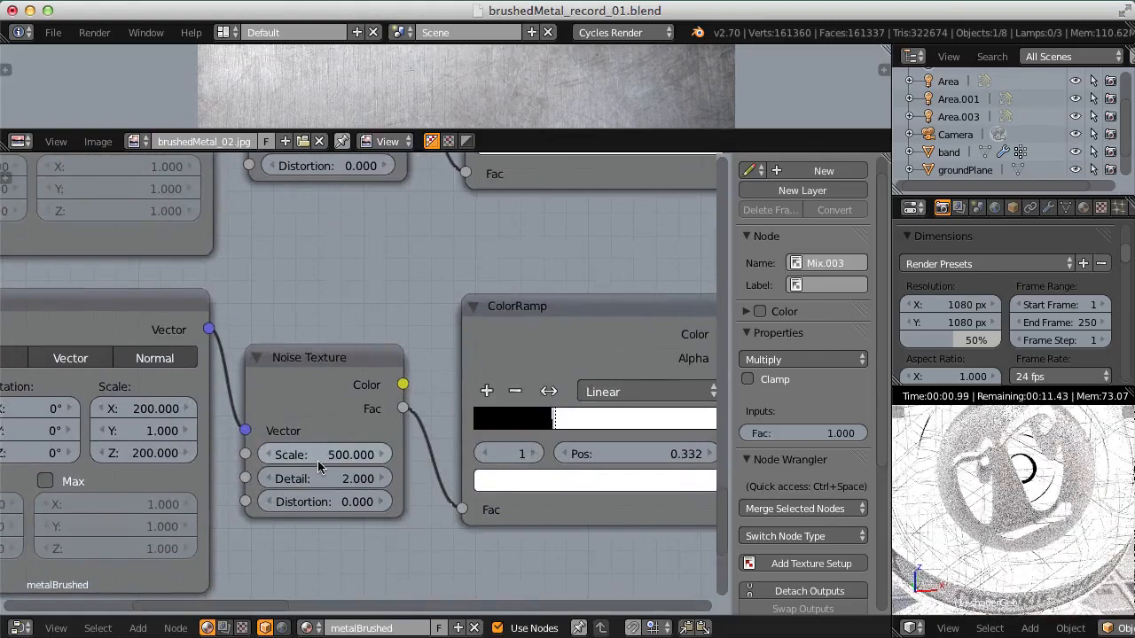
click(318, 460)
text(400)
key(Return)
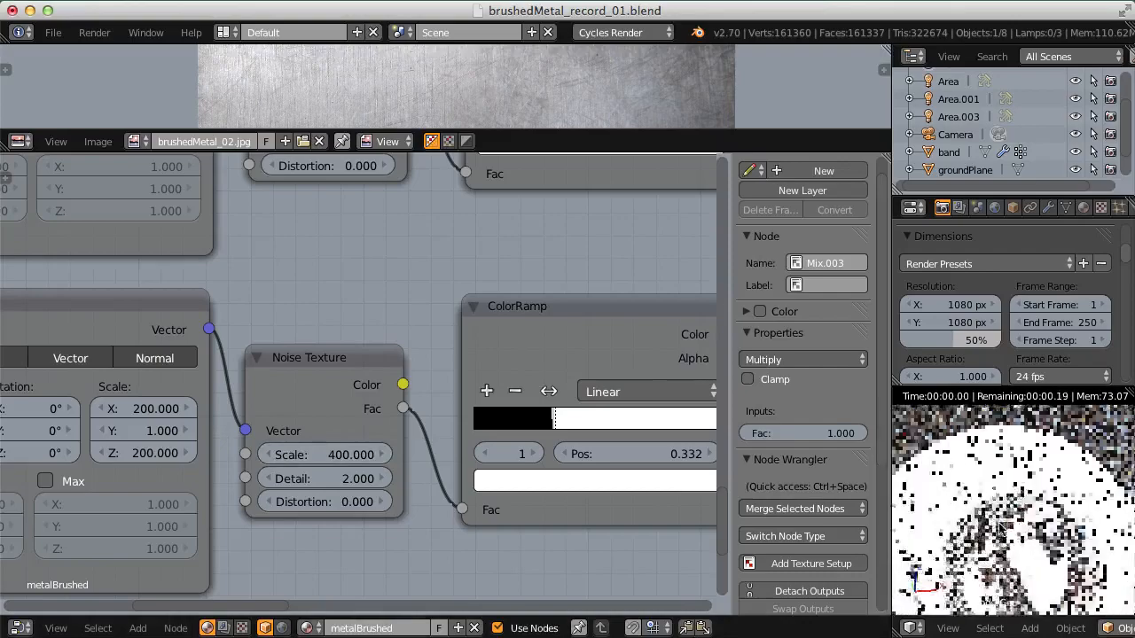
Step: Check the scratch preview on the shader ball's base, then reconnect the Anisotropic BSDF to the Material Output's Surface
scroll(1001, 529, up, 3)
shift+middle_drag(1001, 529, 1013, 390)
mouse_move(1026, 484)
middle_down()
mouse_move(1046, 337)
mouse_move(1024, 499)
middle_up()
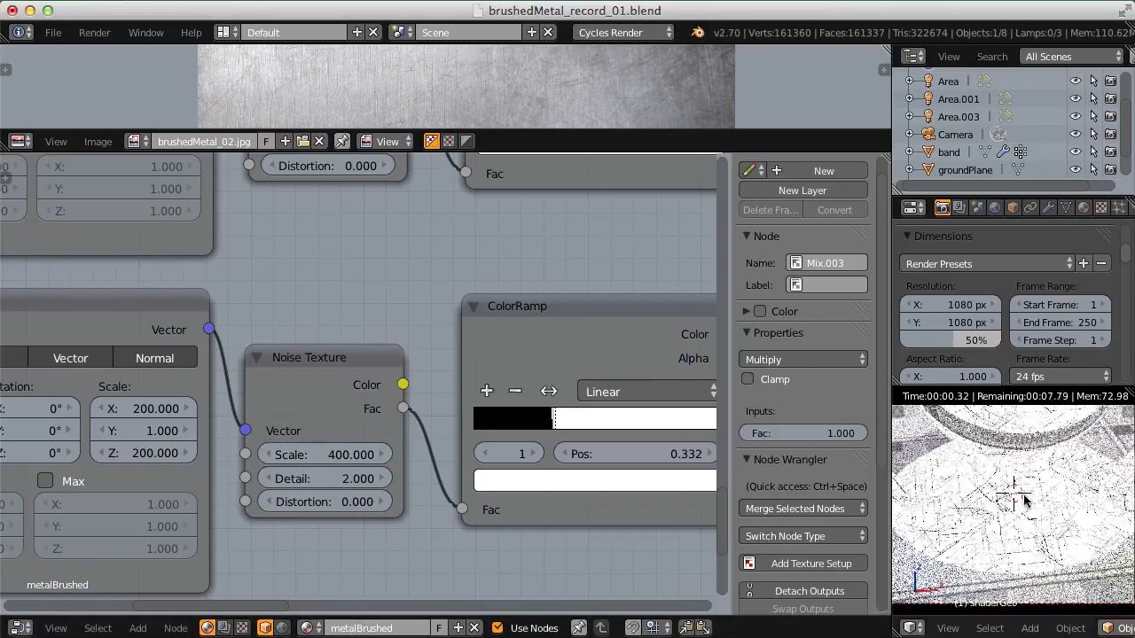
middle_drag(608, 433, 550, 285)
scroll(541, 297, down, 3)
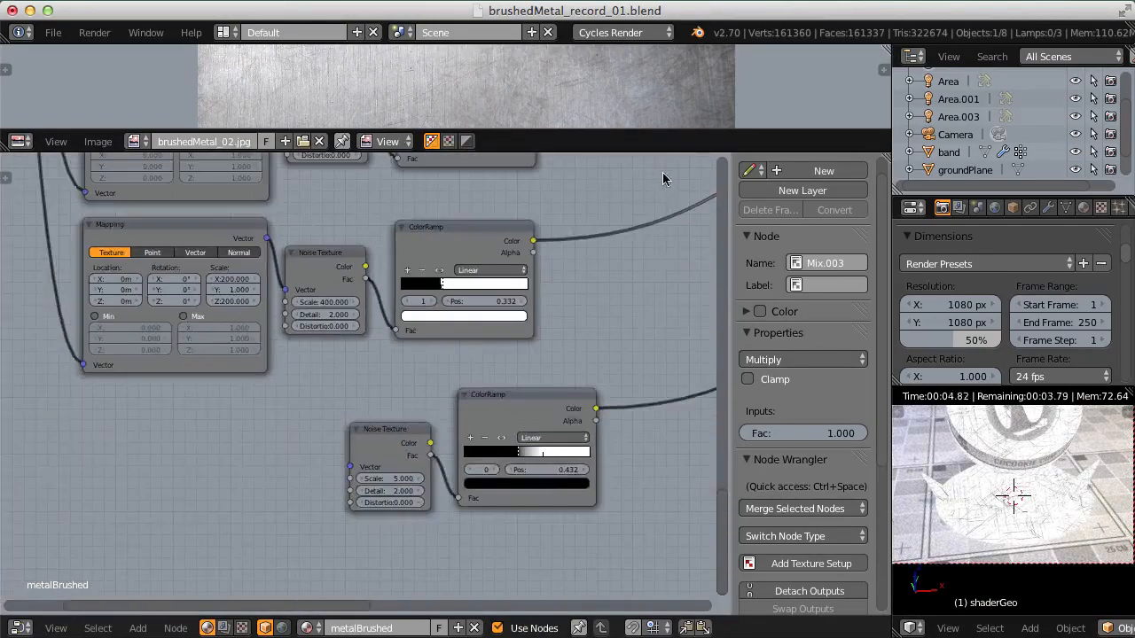
middle_drag(665, 176, 364, 383)
scroll(390, 355, down, 12)
middle_drag(522, 261, 311, 517)
middle_drag(303, 228, 298, 277)
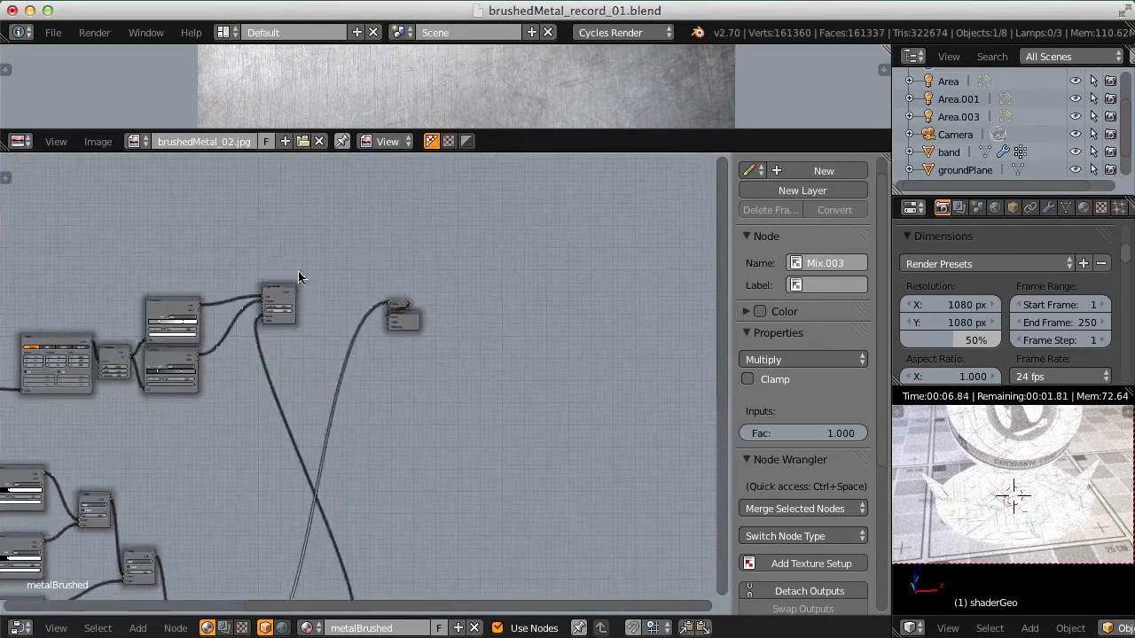
scroll(299, 278, up, 3)
click(317, 352)
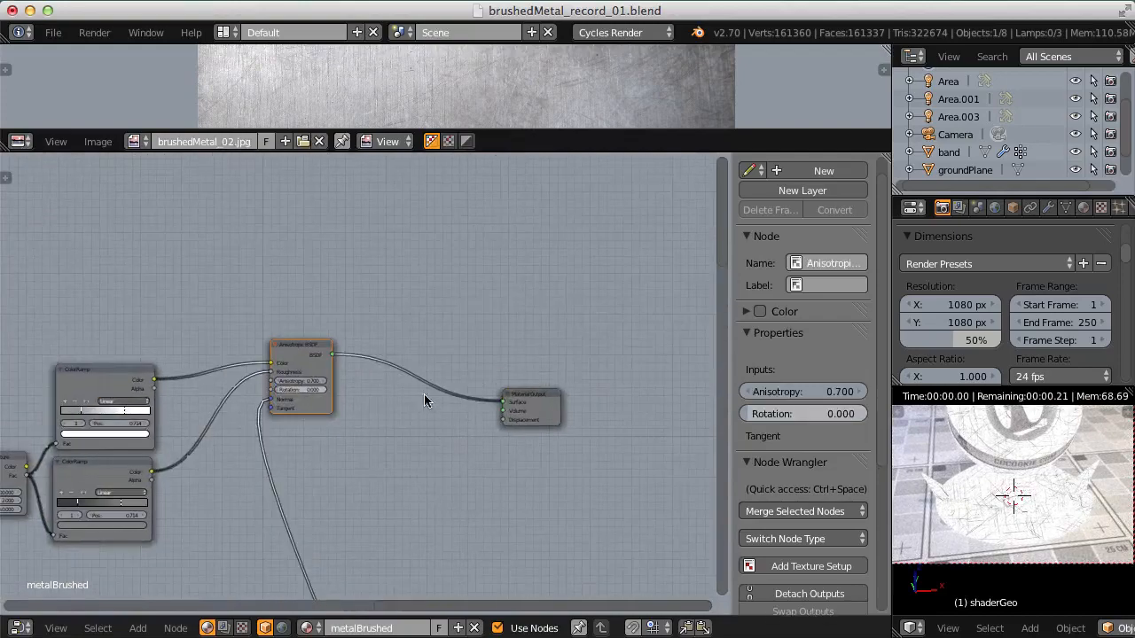
Step: Render a still image of the brushed metal shader ball into Slot 2
scroll(450, 432, down, 4)
middle_drag(451, 429, 481, 303)
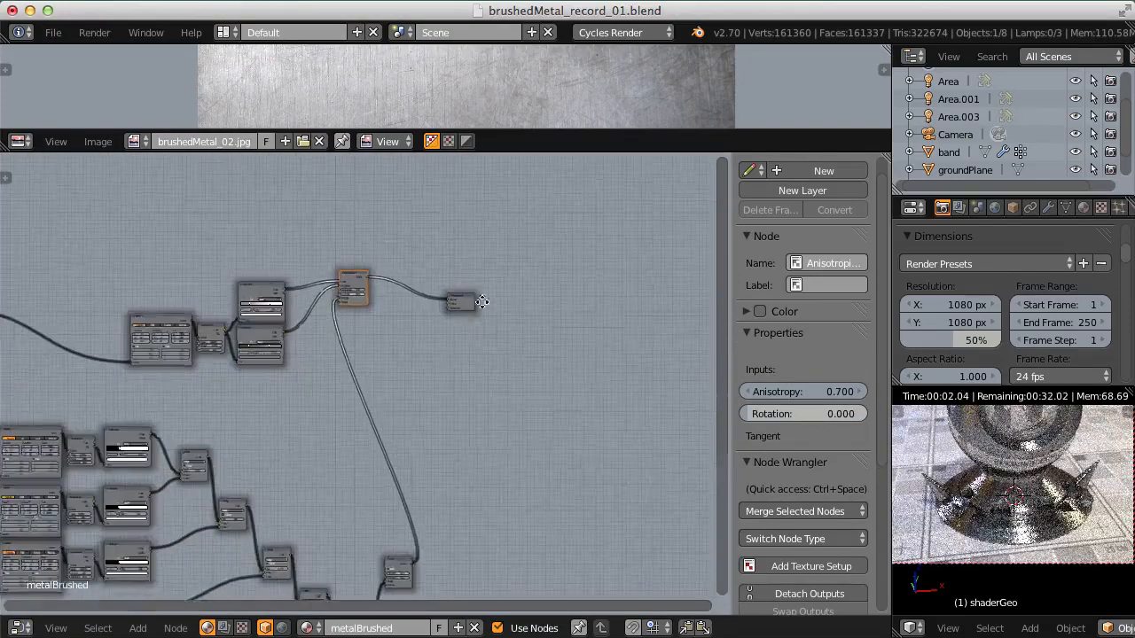
scroll(482, 303, up, 2)
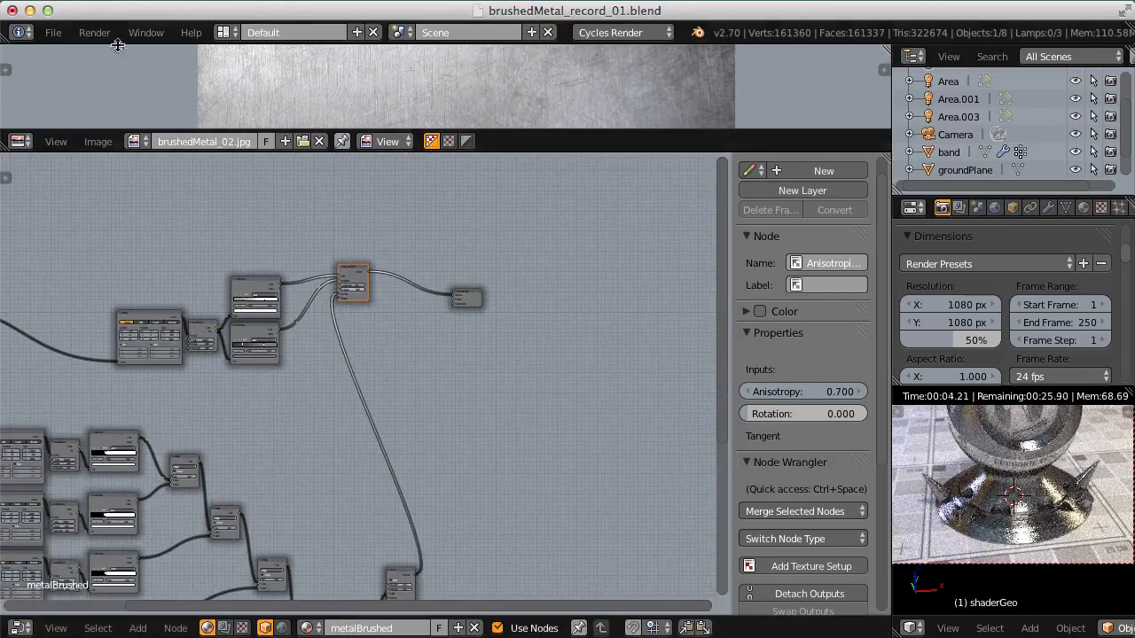
click(94, 32)
click(115, 54)
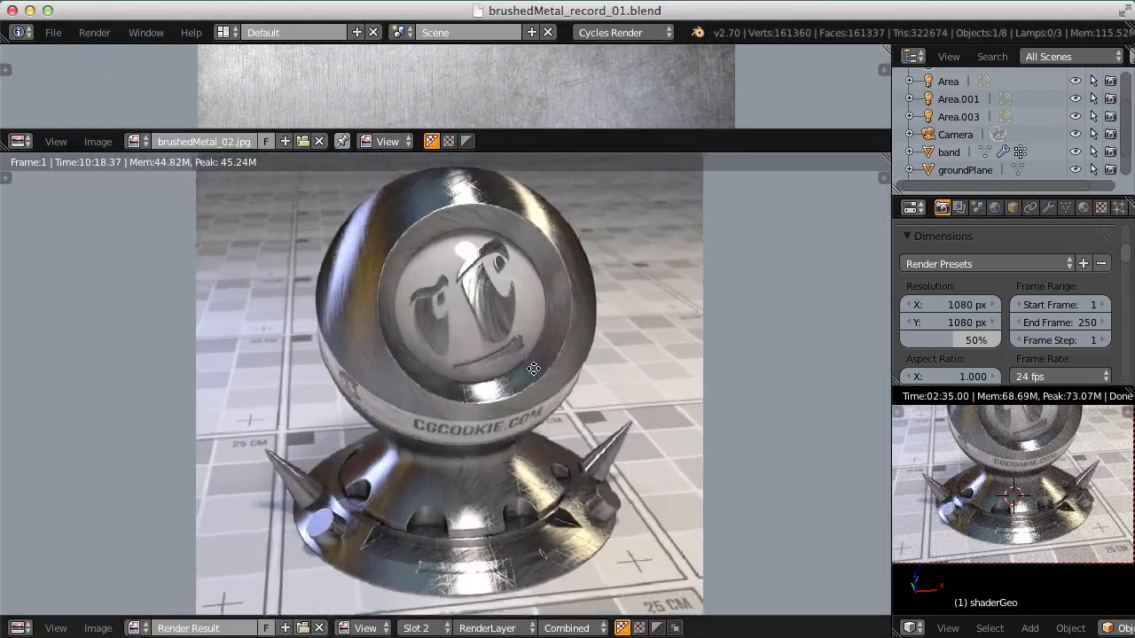
Step: Compare the new render in Slot 2 with the previous one in Slot 1, switching repeatedly between them
ctrl+middle_drag(534, 369, 532, 421)
middle_drag(518, 337, 519, 359)
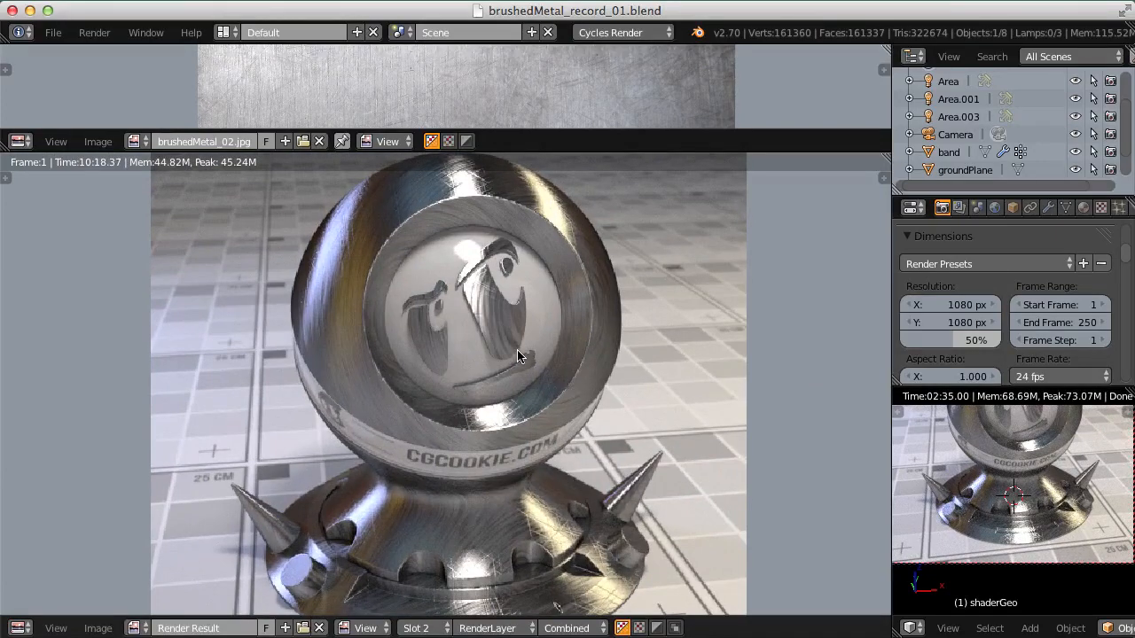
key(j)
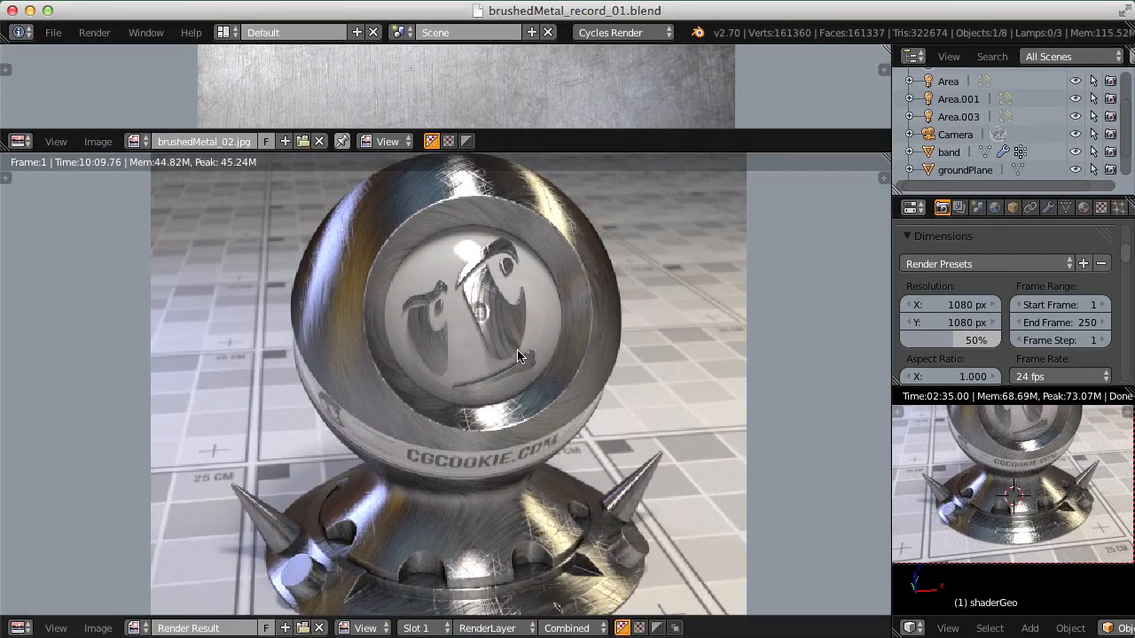
key(j)
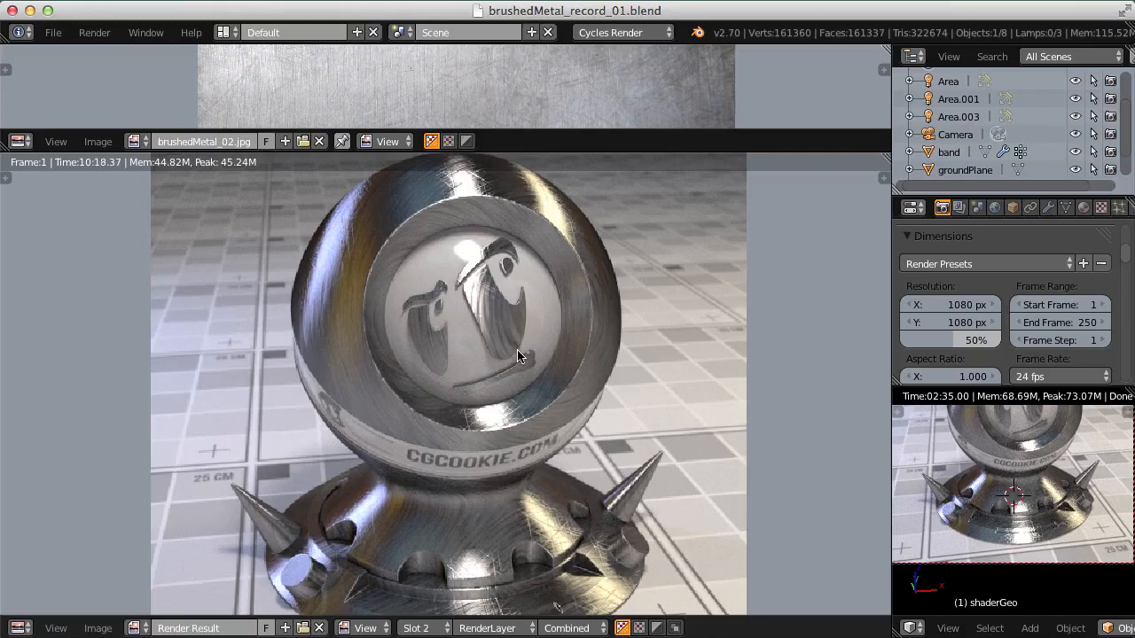
key(j)
key(j)
key(j)
key(j)
Step: Examine the scratches and highlights on the sphere, the lettered band and the base in the Slot 2 render
scroll(513, 386, up, 2)
middle_drag(519, 351, 494, 436)
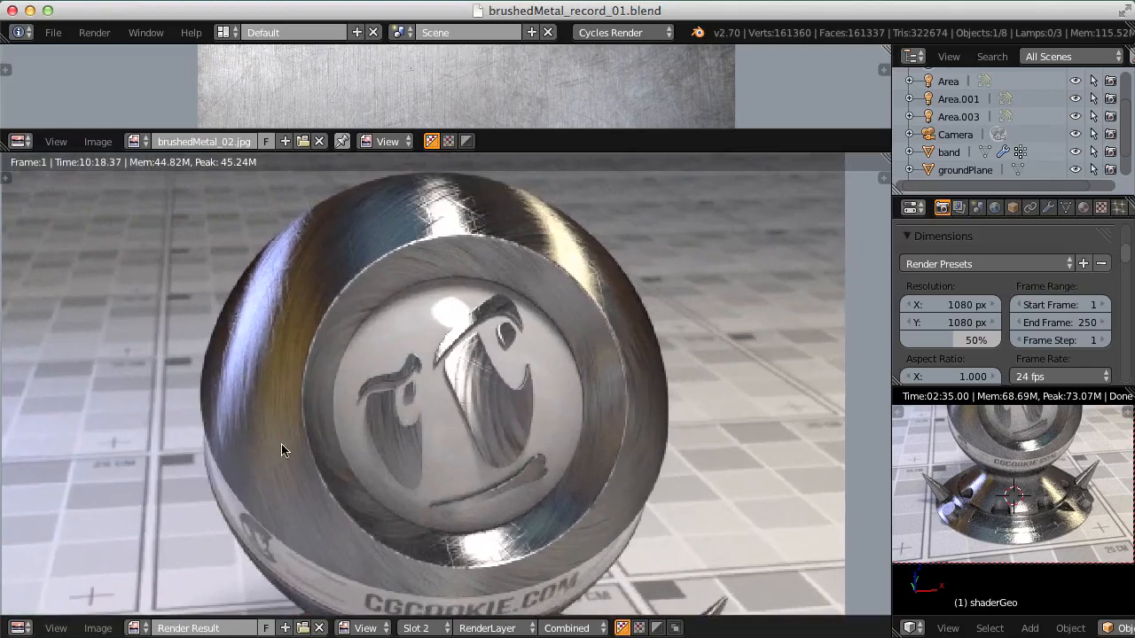
middle_drag(507, 588, 549, 364)
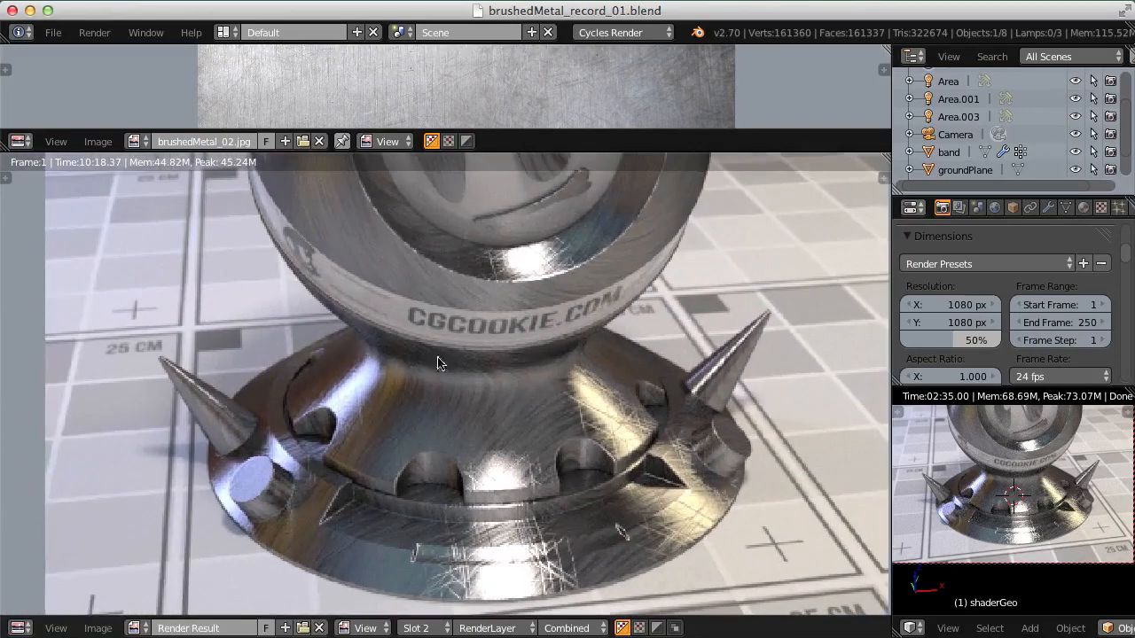
scroll(490, 433, up, 2)
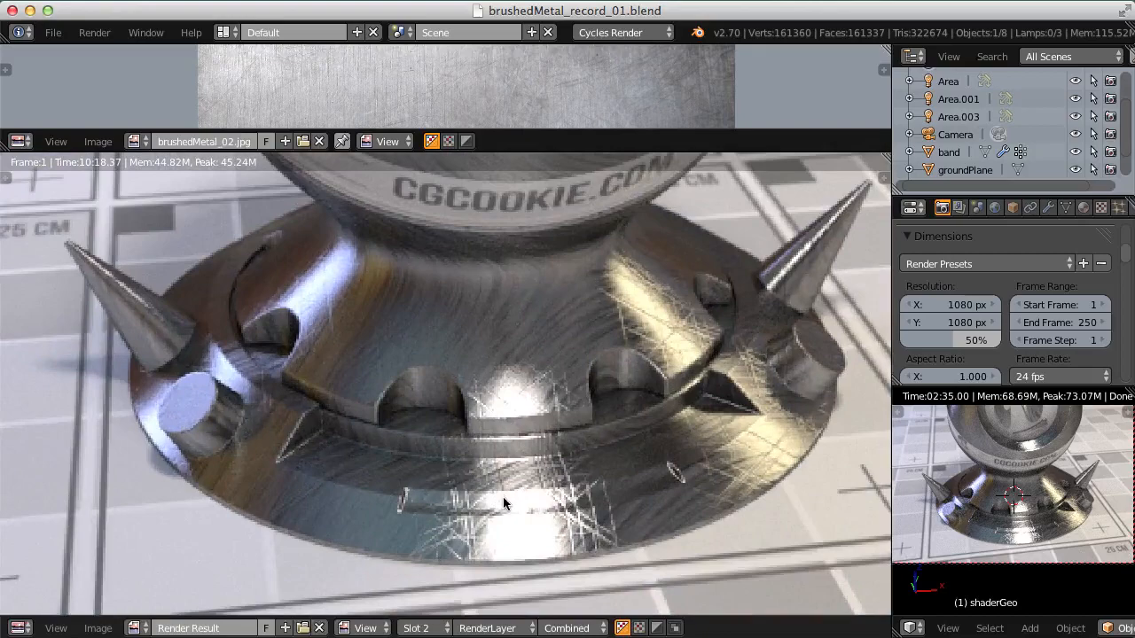
scroll(487, 498, down, 2)
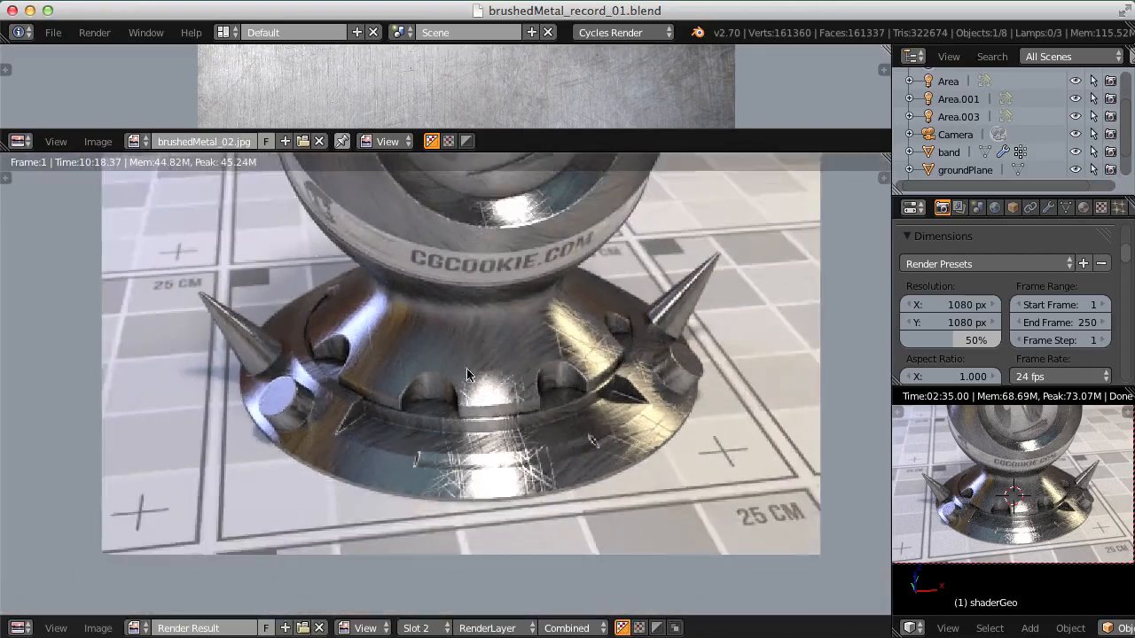
middle_drag(488, 312, 474, 461)
middle_drag(567, 313, 561, 373)
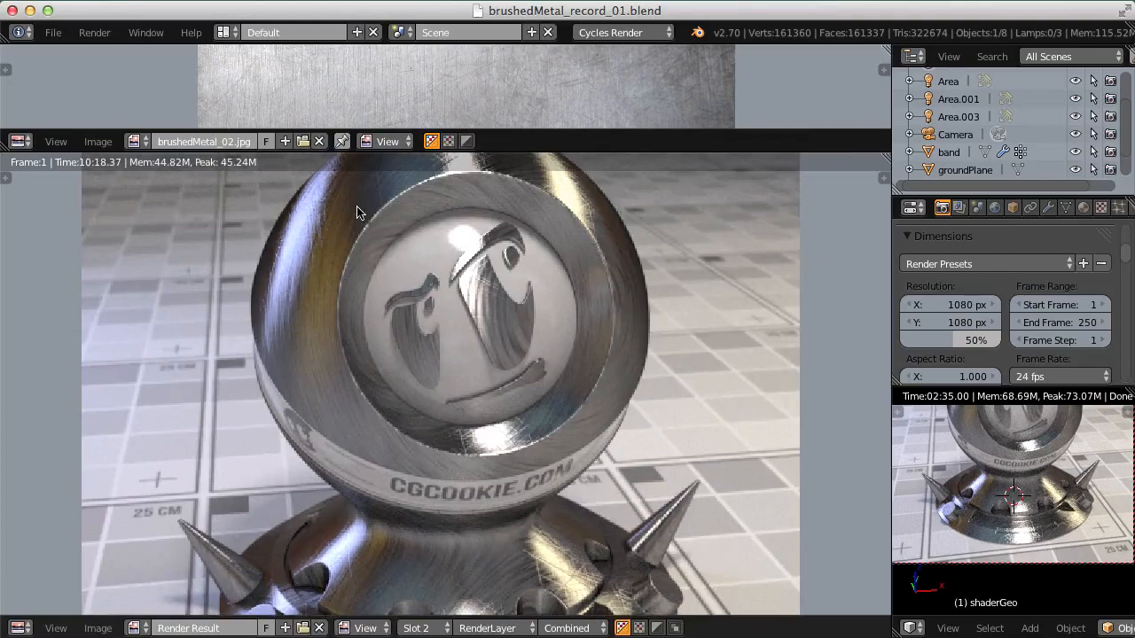
middle_drag(401, 311, 380, 108)
ctrl+middle_drag(427, 554, 441, 460)
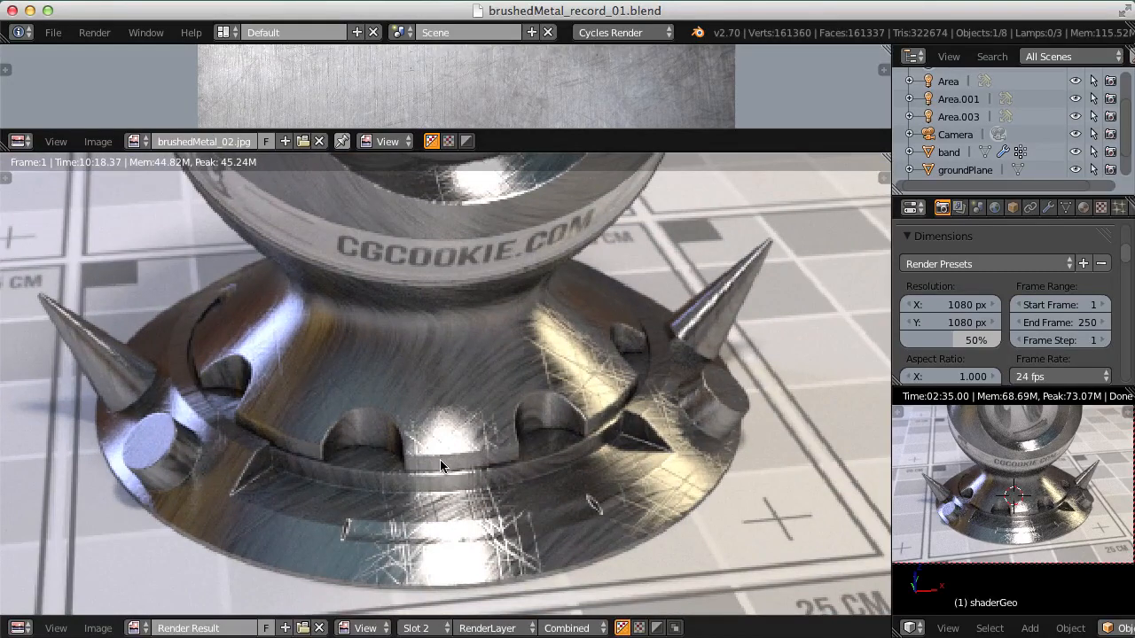
scroll(440, 459, down, 3)
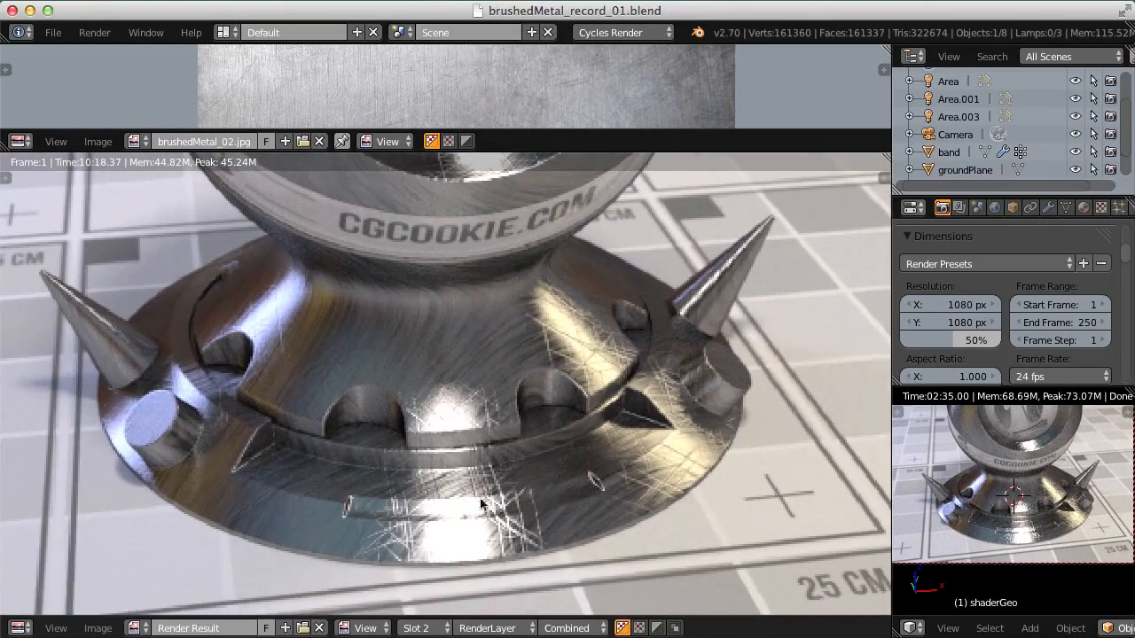
scroll(443, 424, up, 2)
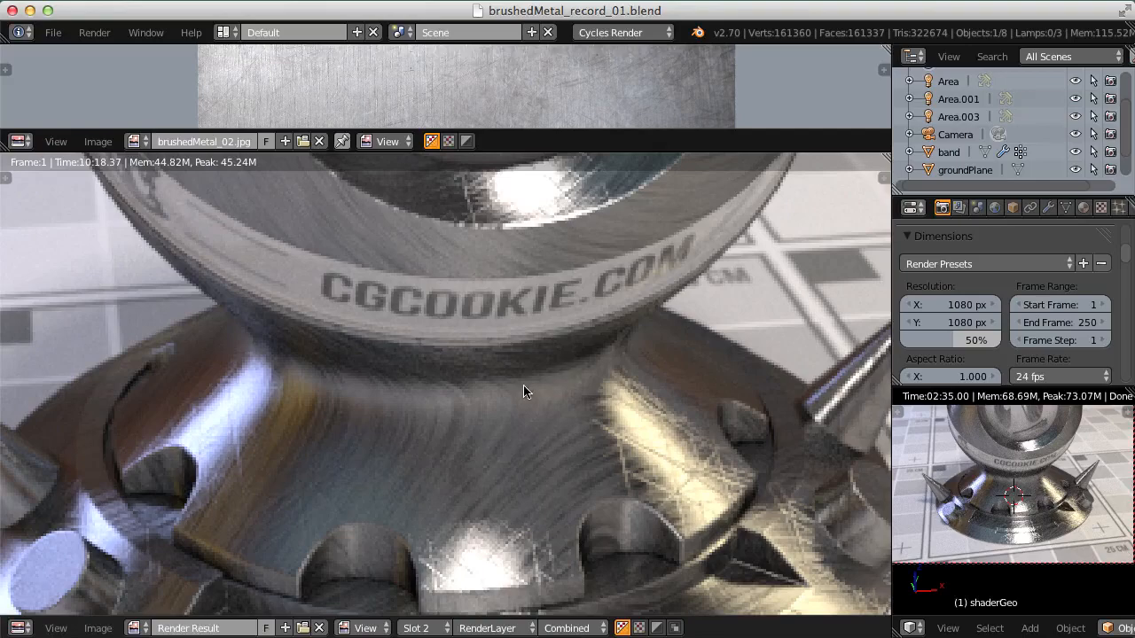
scroll(528, 384, down, 3)
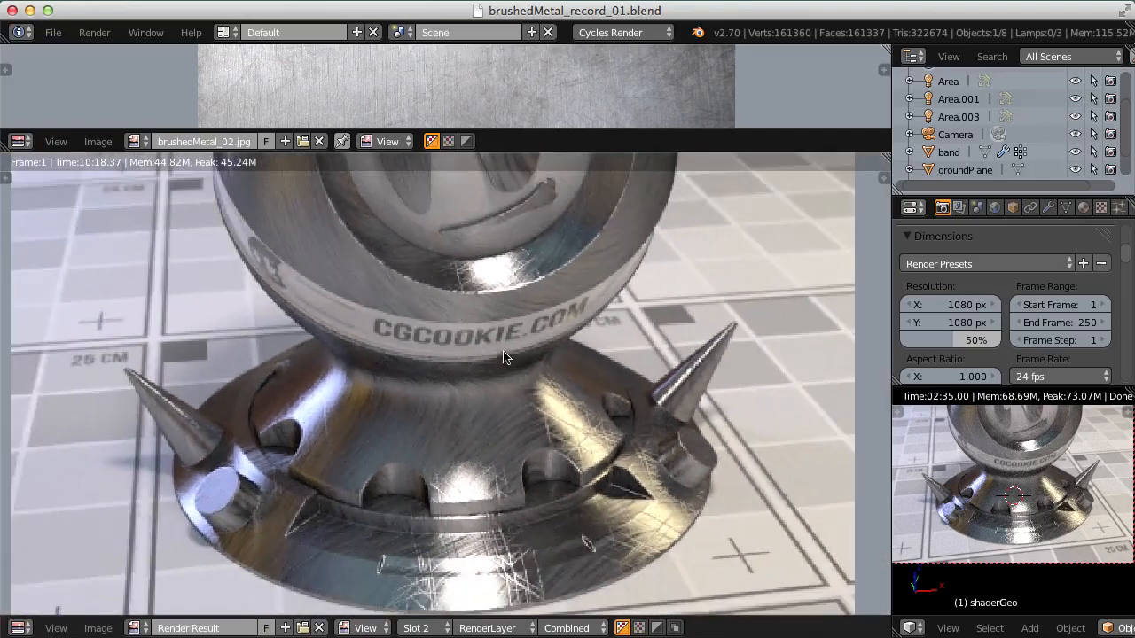
scroll(479, 337, down, 3)
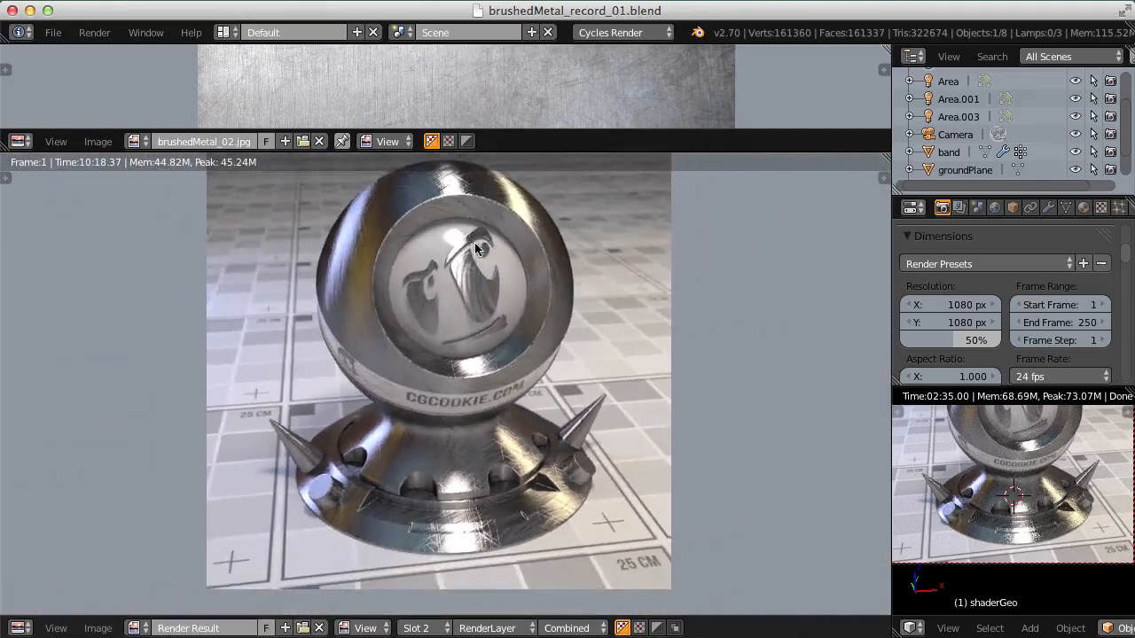
middle_drag(476, 247, 486, 275)
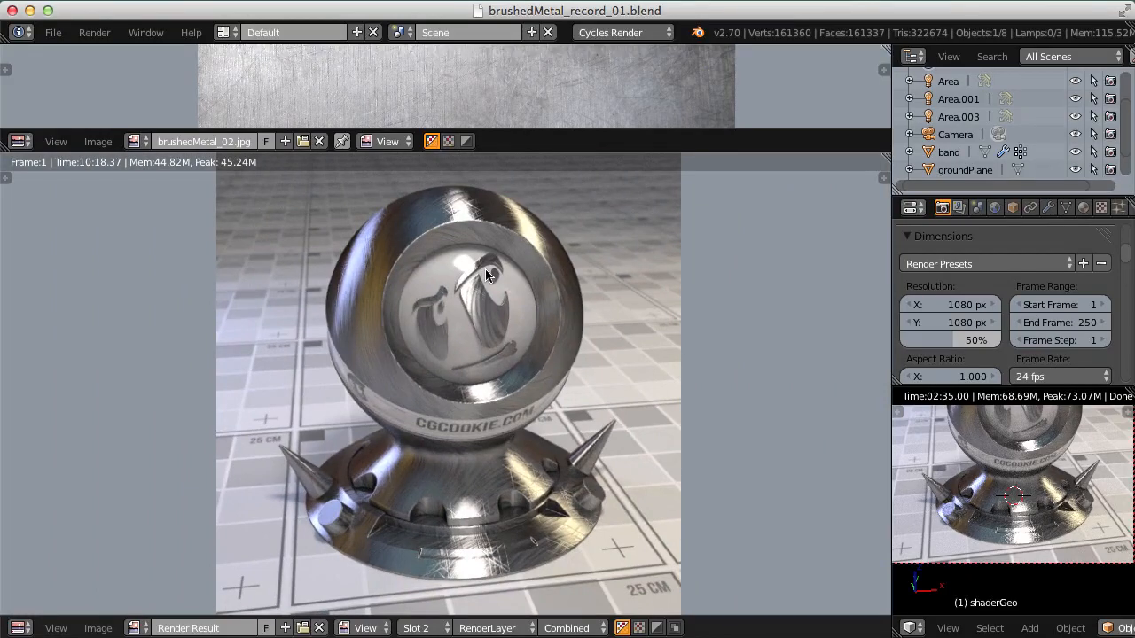
Step: Open the toaster_ren_comp image from the tex folder in the image editor showing the render result
click(98, 628)
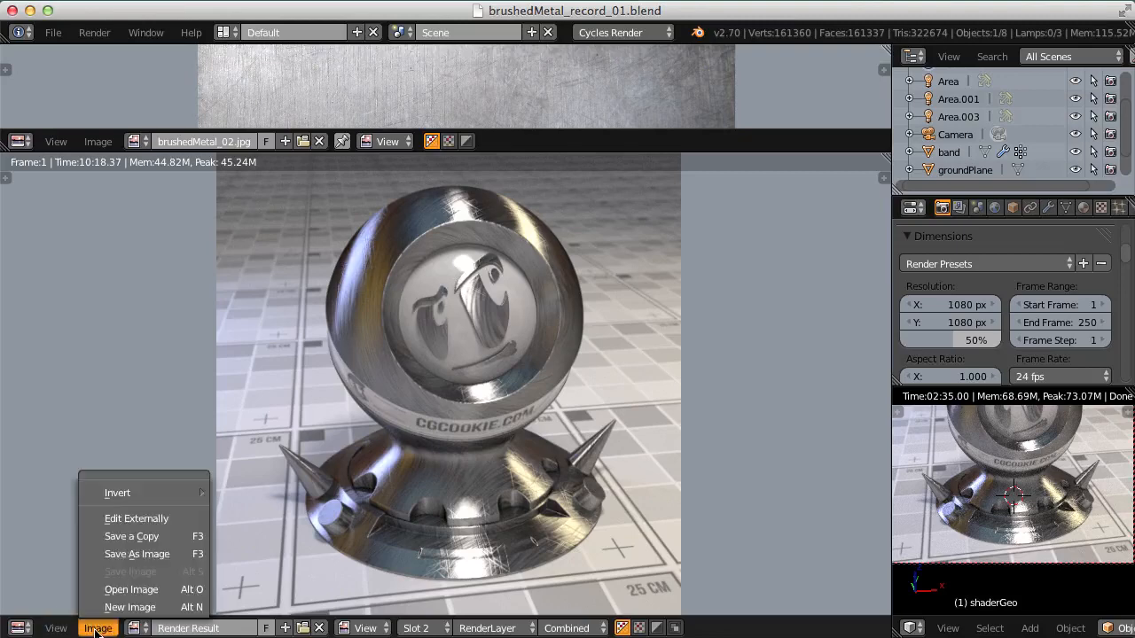
mouse_move(143, 502)
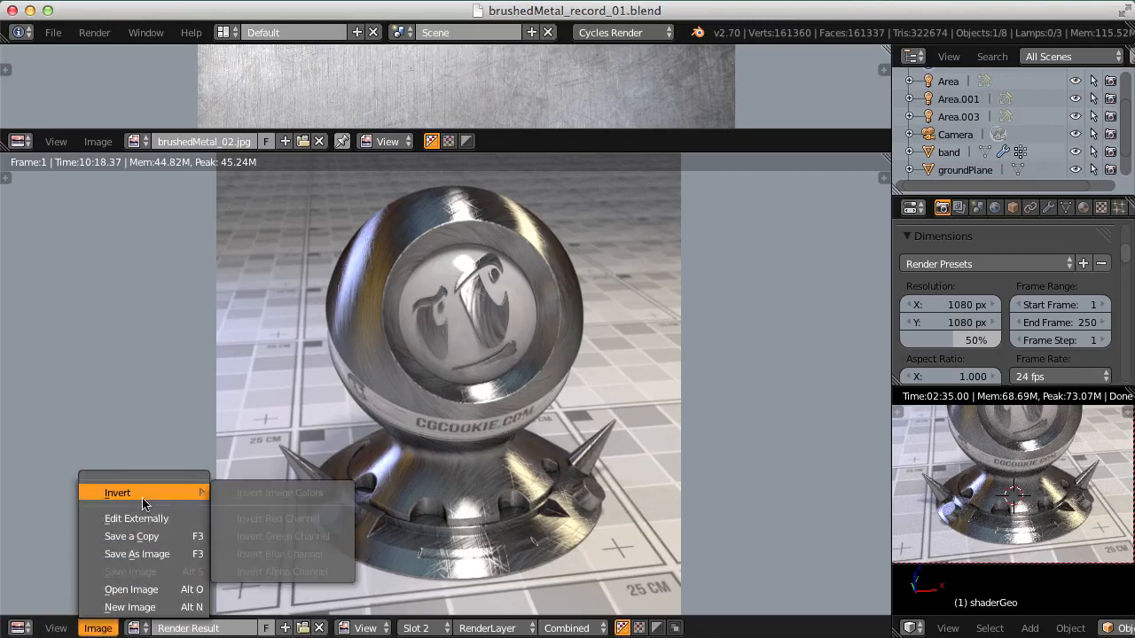
click(132, 589)
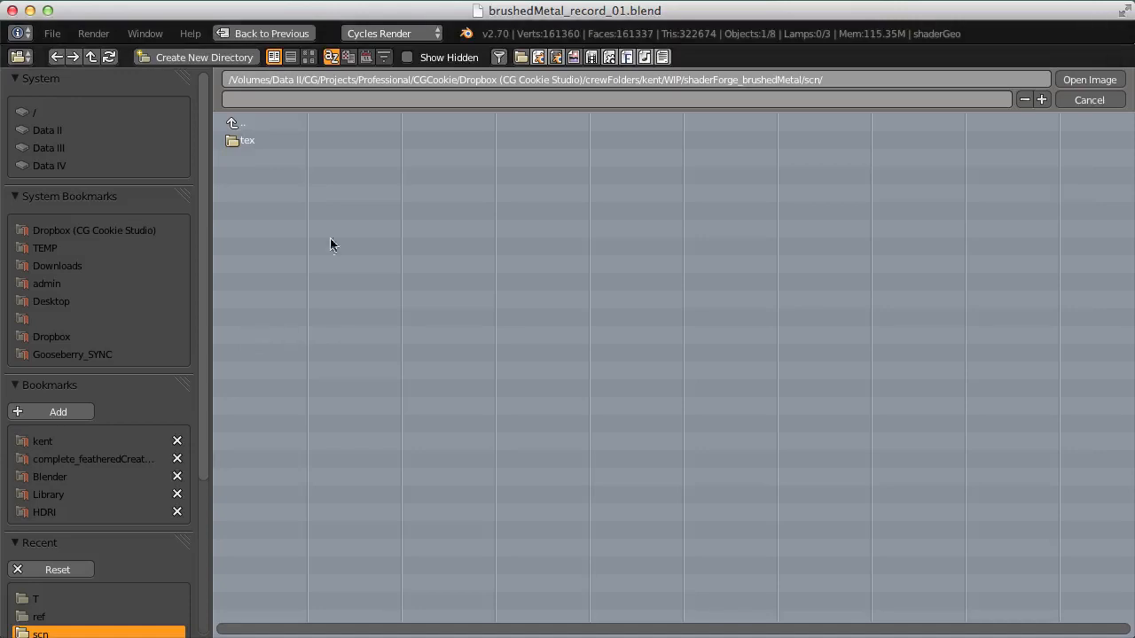
double_click(244, 140)
double_click(281, 143)
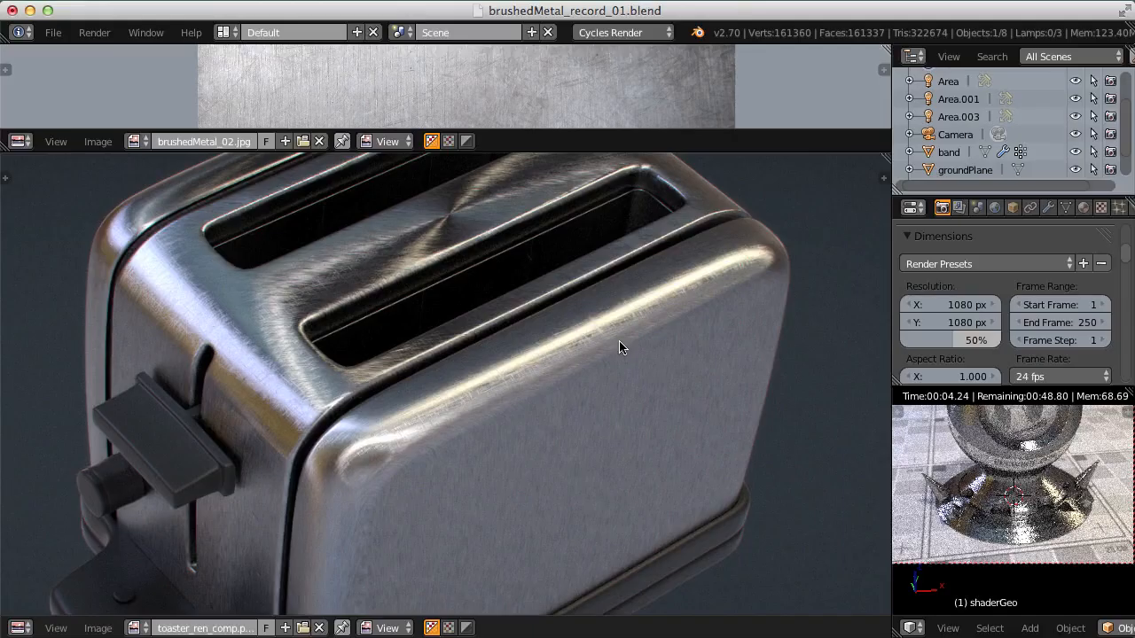
Step: Maximize the image editor and examine the brushed metal finish on the toaster's top and rounded edges
key(ctrl+Up)
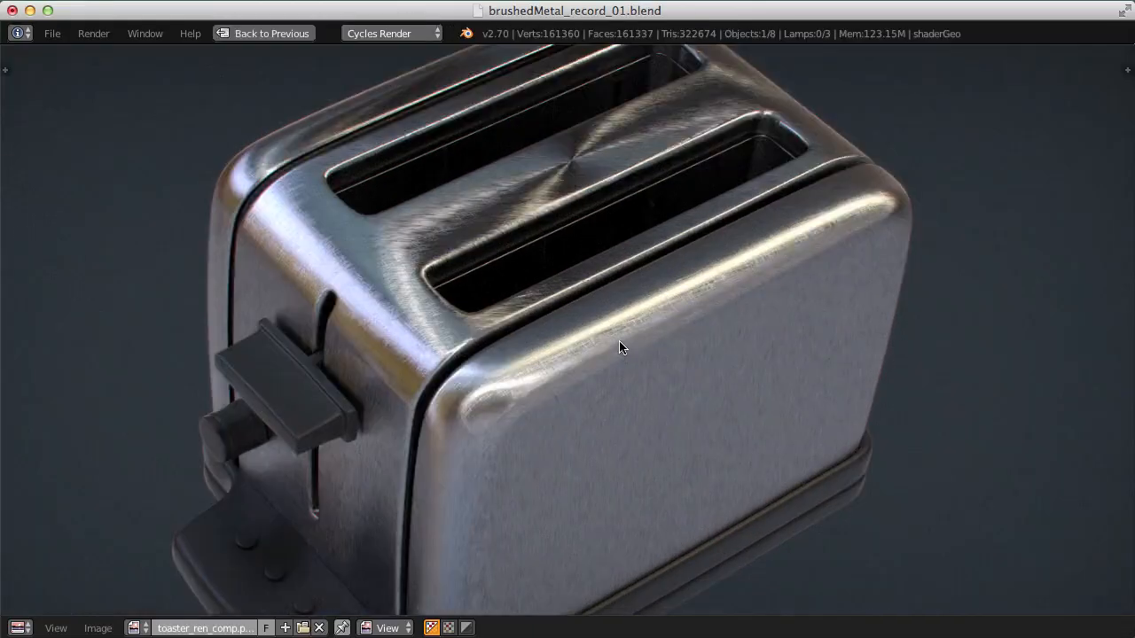
scroll(619, 346, down, 2)
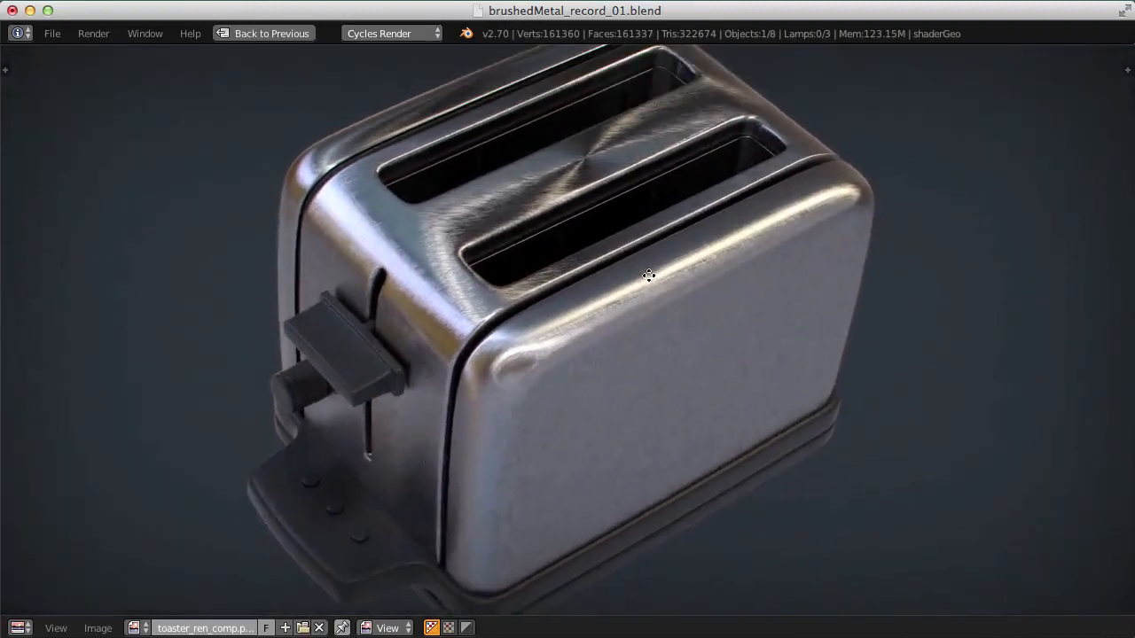
scroll(633, 377, up, 4)
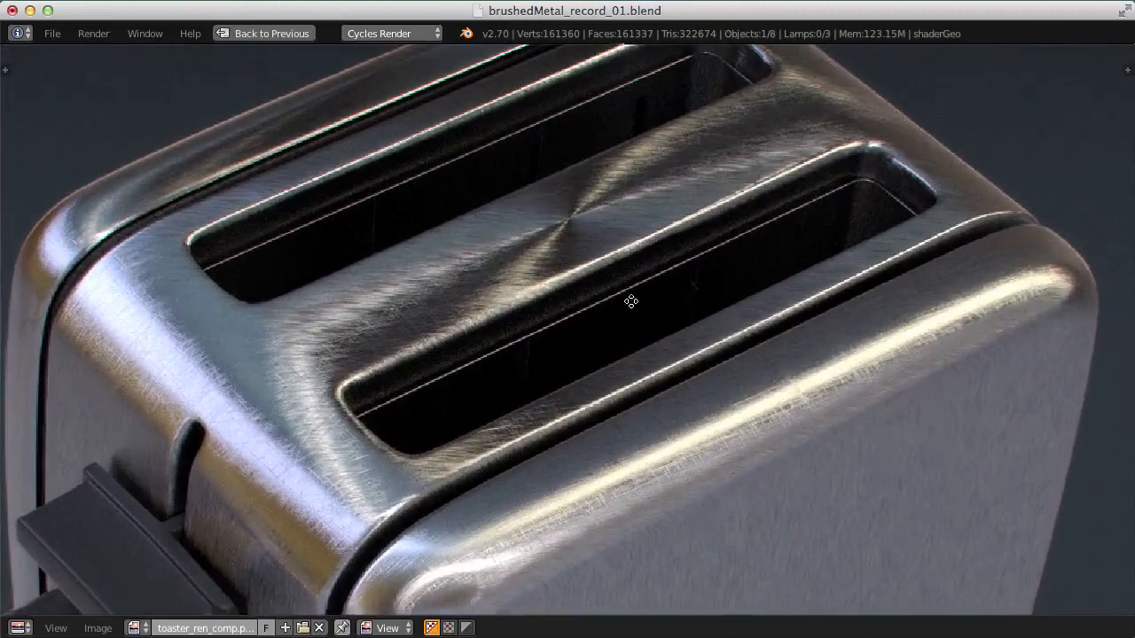
scroll(667, 266, down, 3)
scroll(653, 268, up, 2)
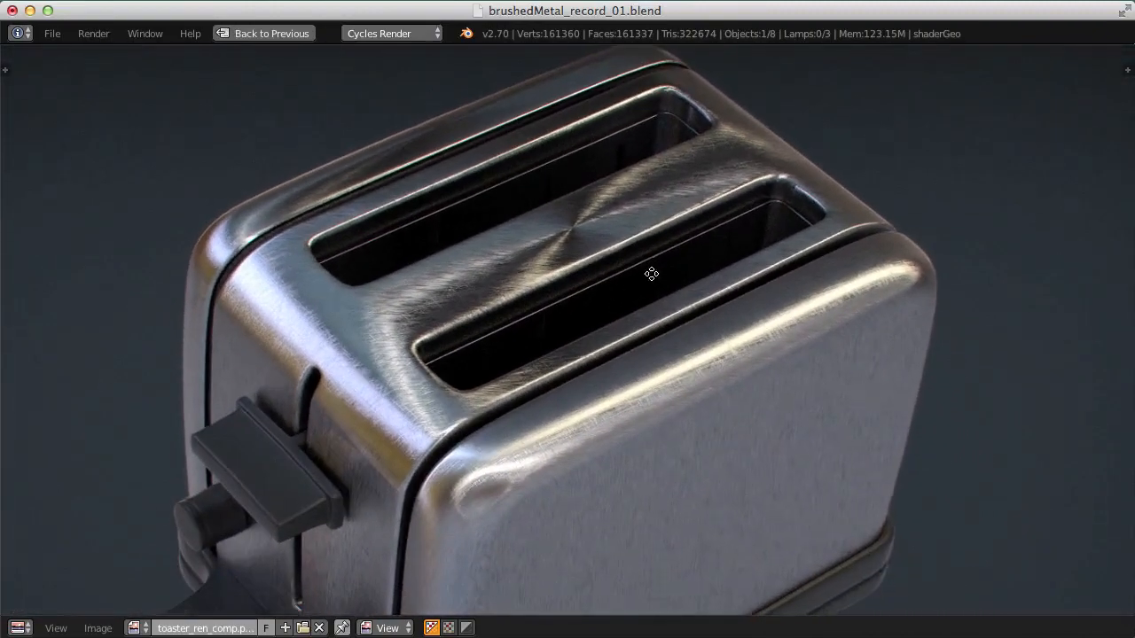